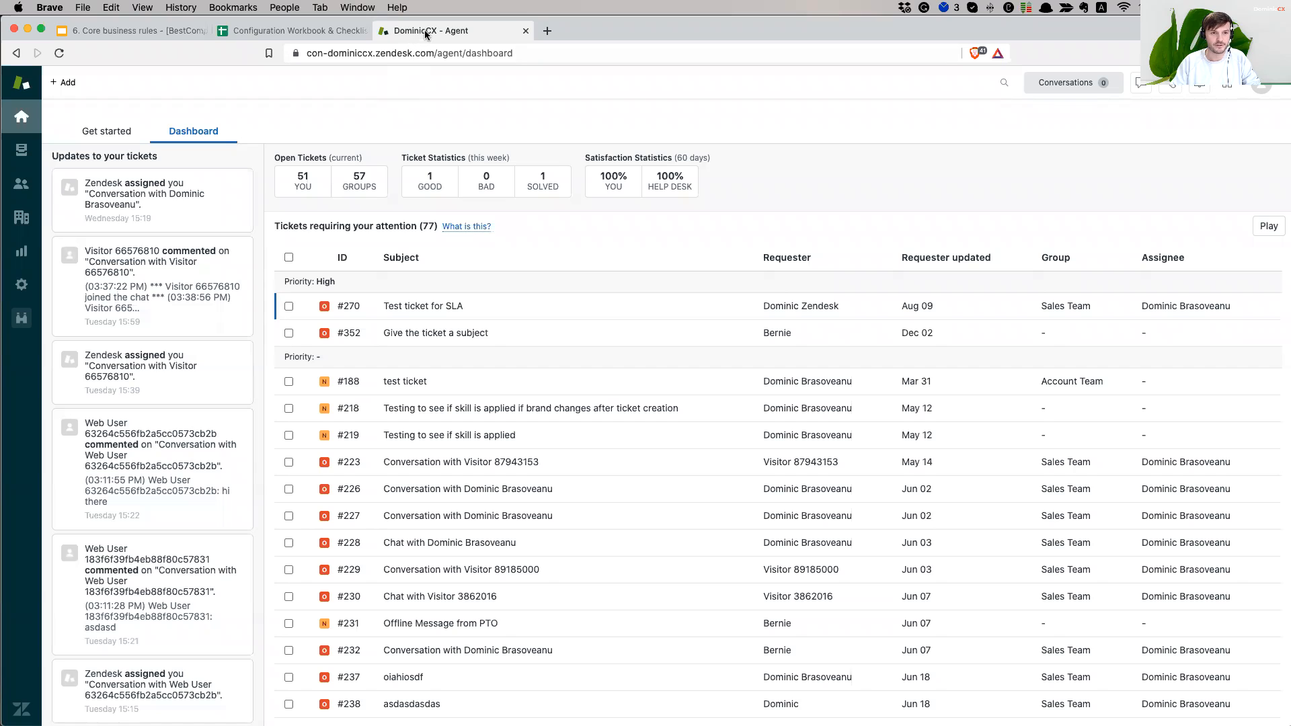
- Go from Views to Admin settings and open Triggers under Business Rules
left_click(21, 150)
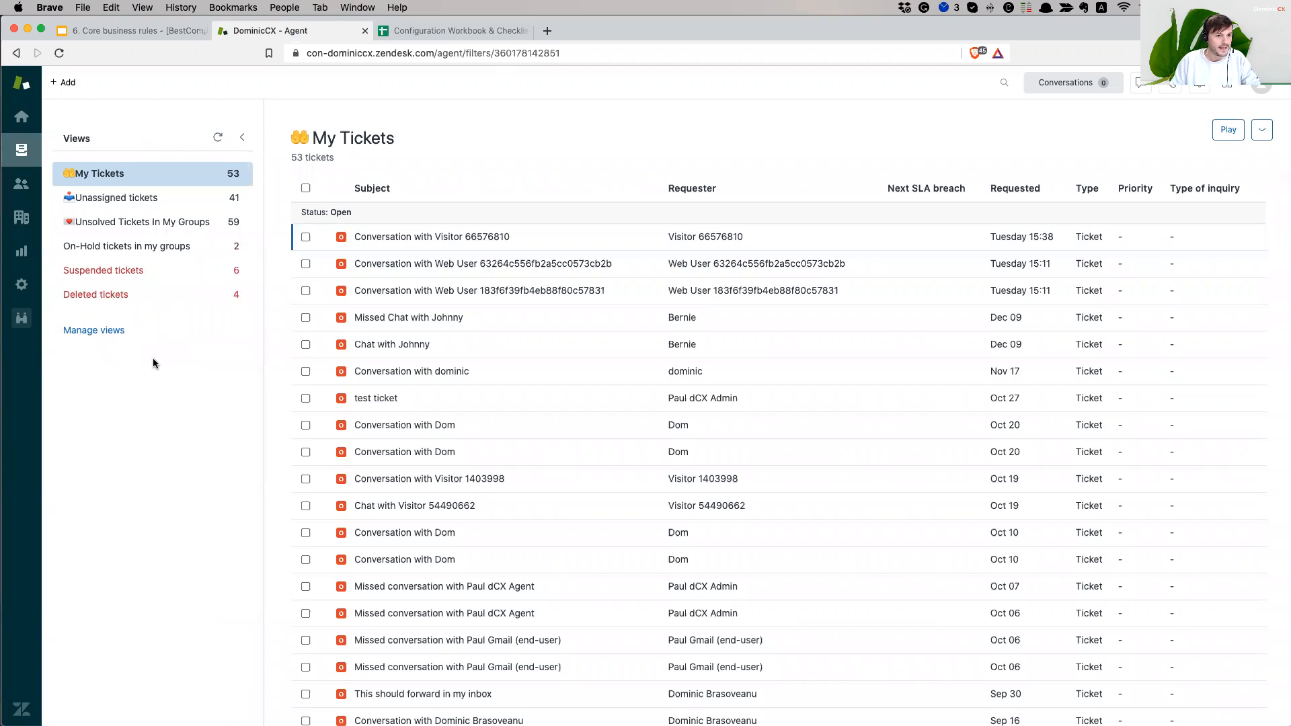
left_click(23, 289)
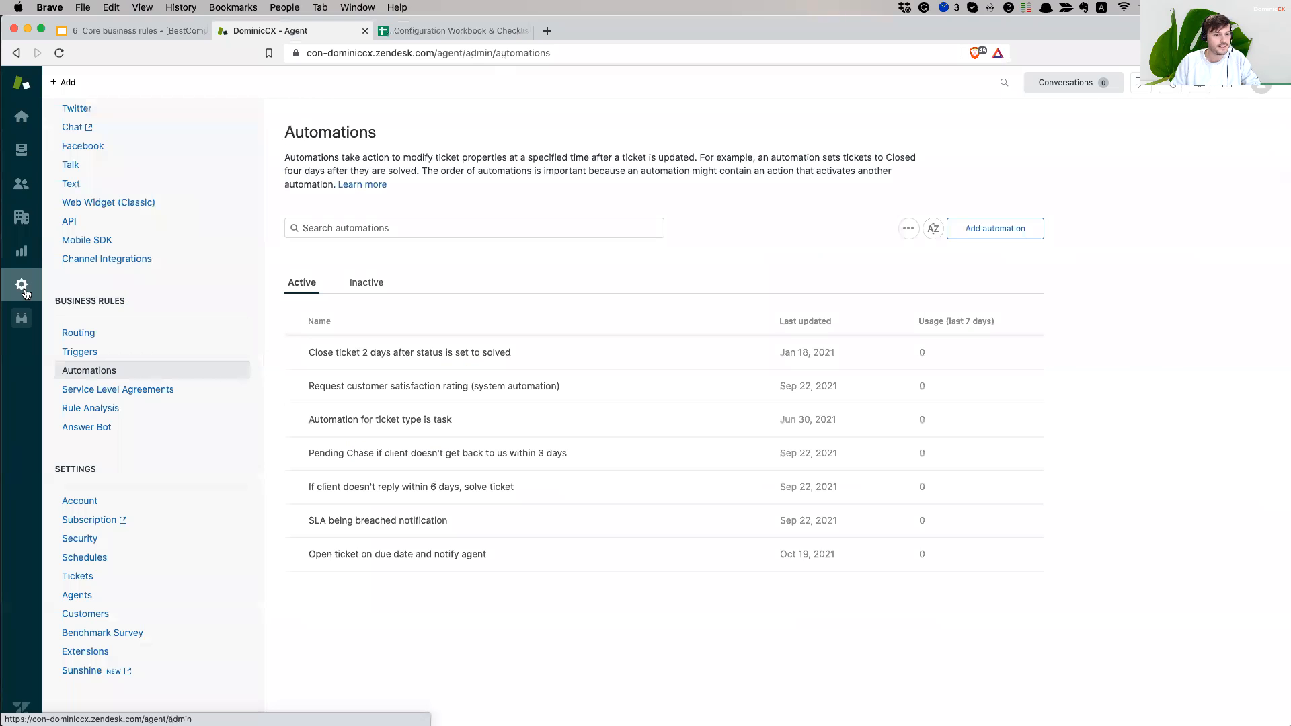
scroll(202, 347, "up", 5)
scroll(201, 347, "down", 5)
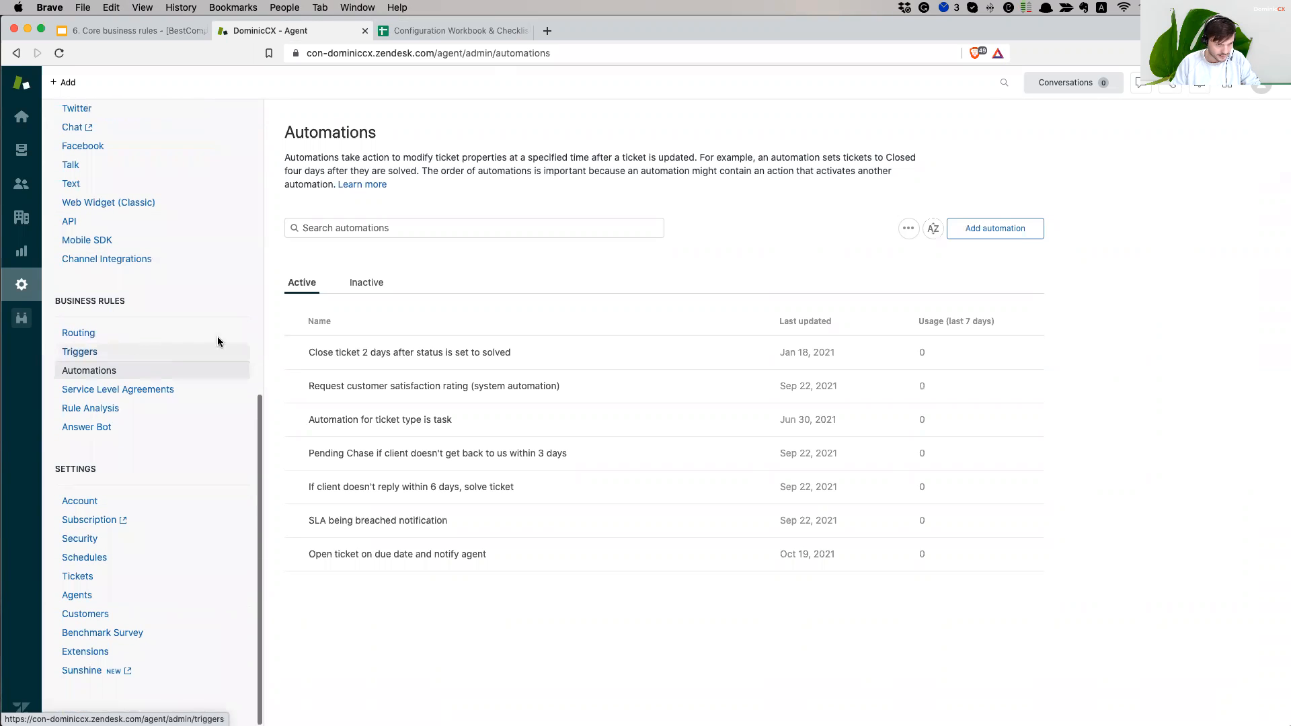
left_click_drag(61, 302, 120, 304)
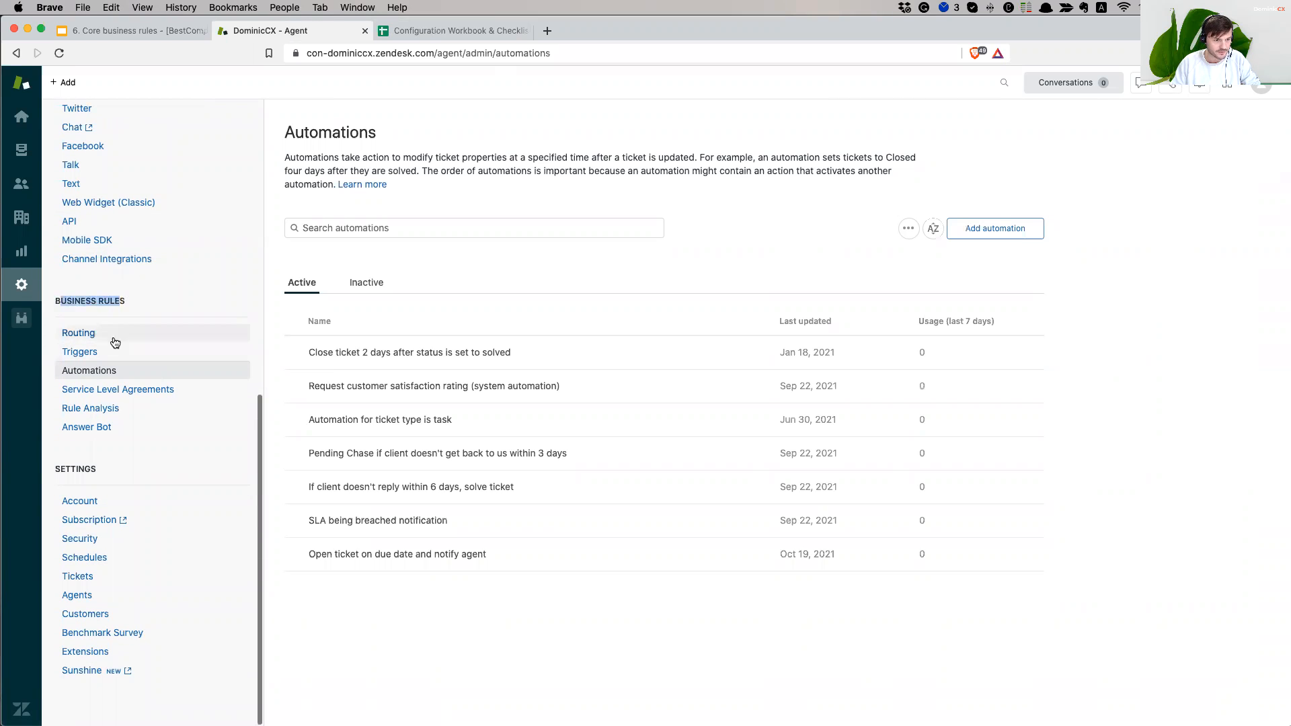
left_click(80, 352)
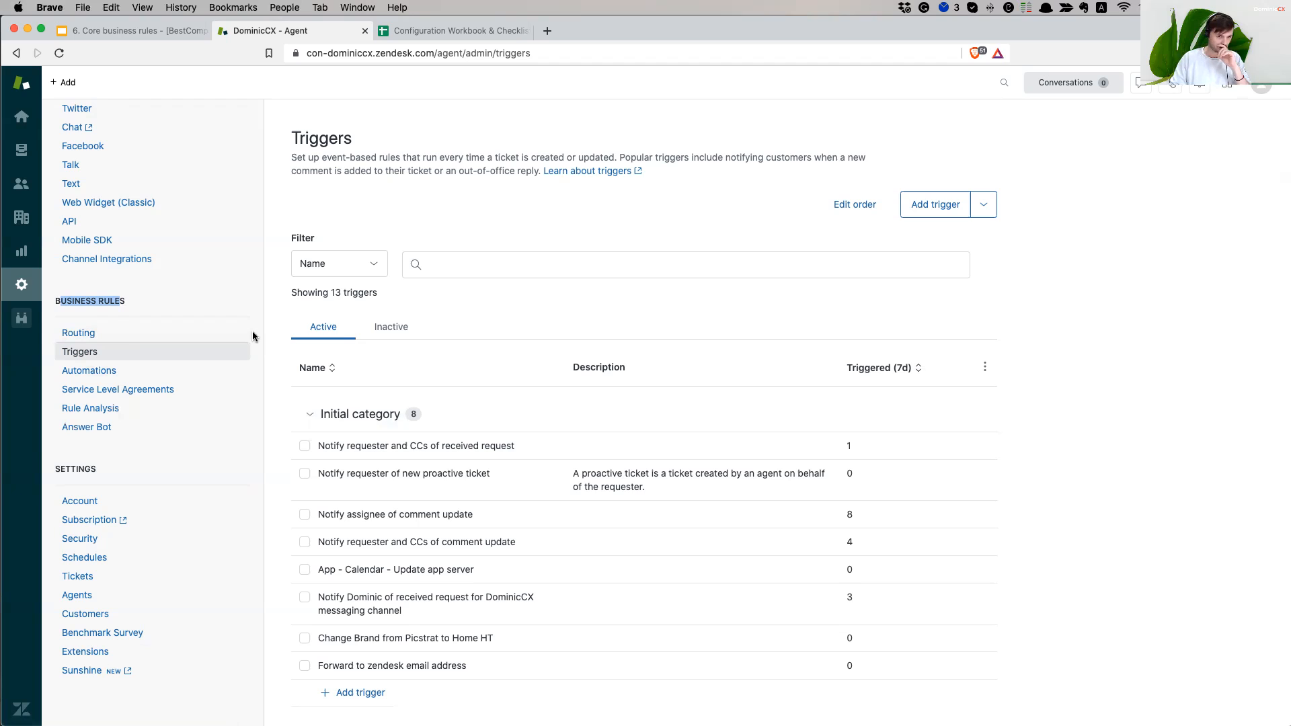
- Collapse and re-expand the Initial category a few times, leaving it collapsed
scroll(655, 407, "down", 3)
scroll(359, 412, "up", 3)
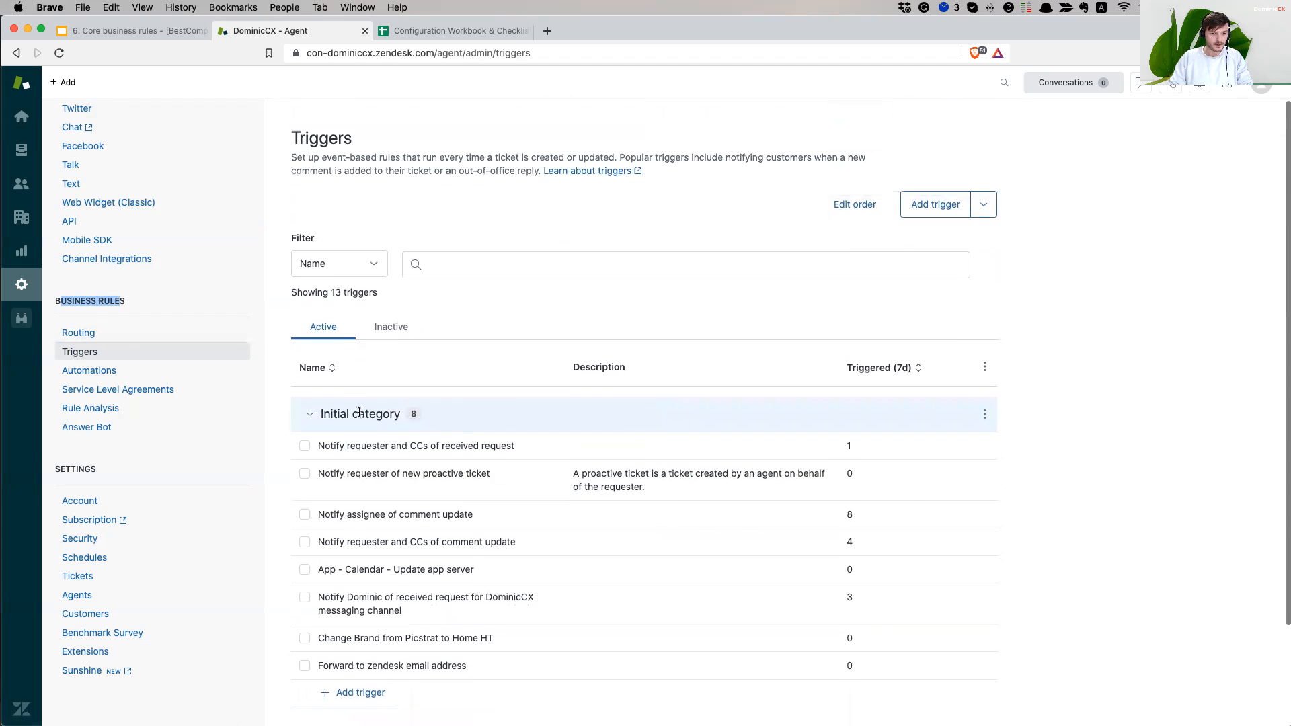
left_click(310, 414)
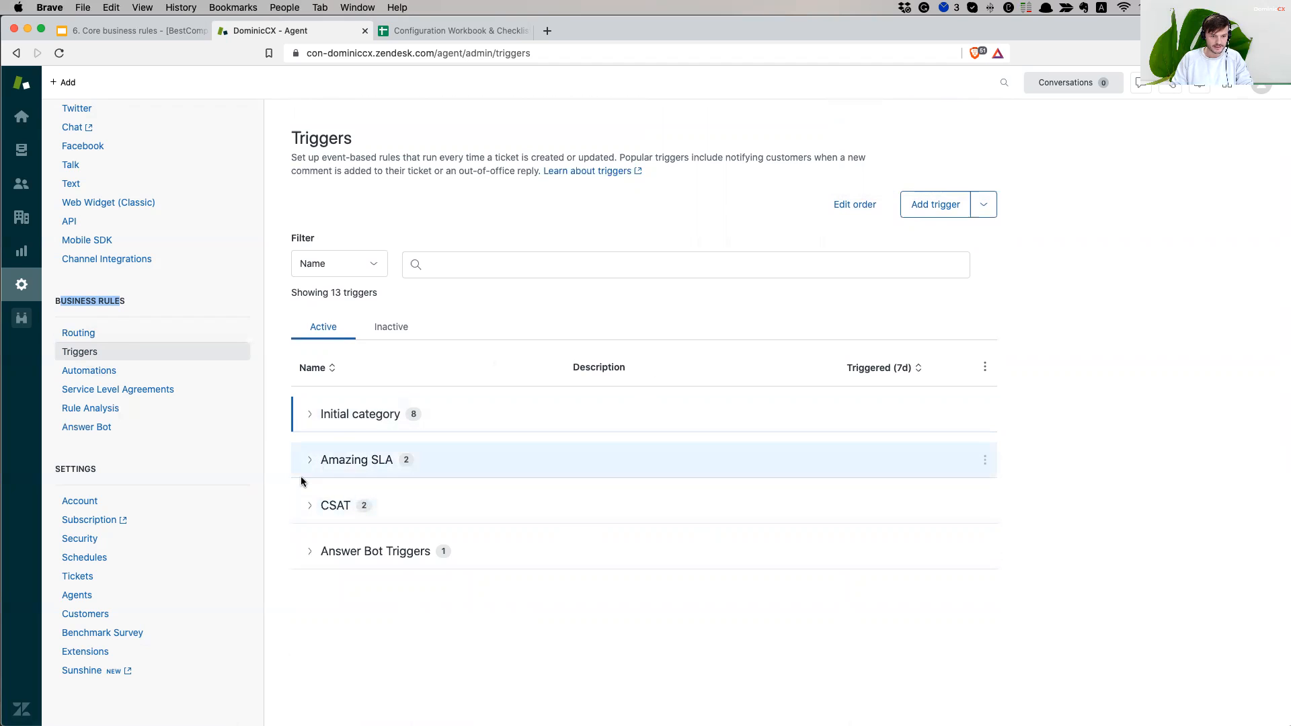
left_click(313, 415)
left_click(312, 417)
left_click(310, 419)
scroll(336, 376, "down", 2)
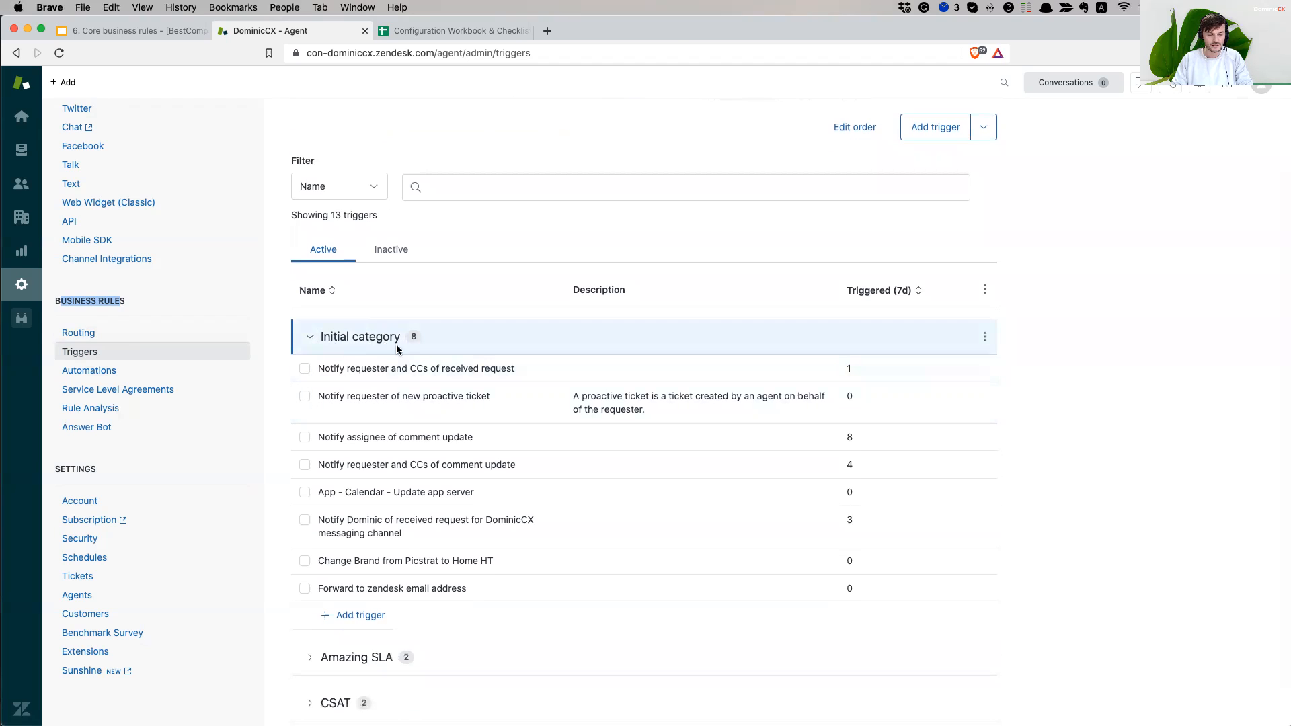
left_click(313, 343)
- Expand and collapse Amazing SLA, CSAT and Answer Bot Triggers to review their triggers
left_click(309, 461)
left_click(310, 462)
left_click(309, 509)
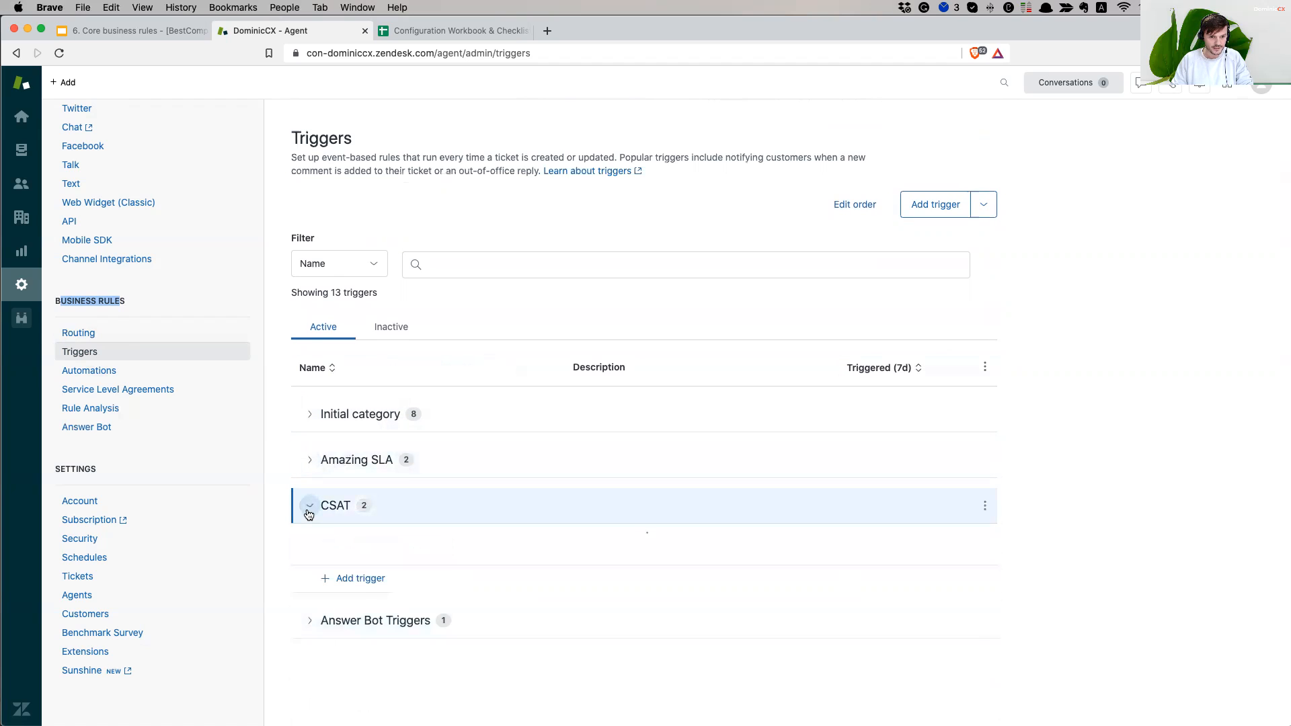
left_click(309, 511)
left_click(308, 552)
left_click(309, 553)
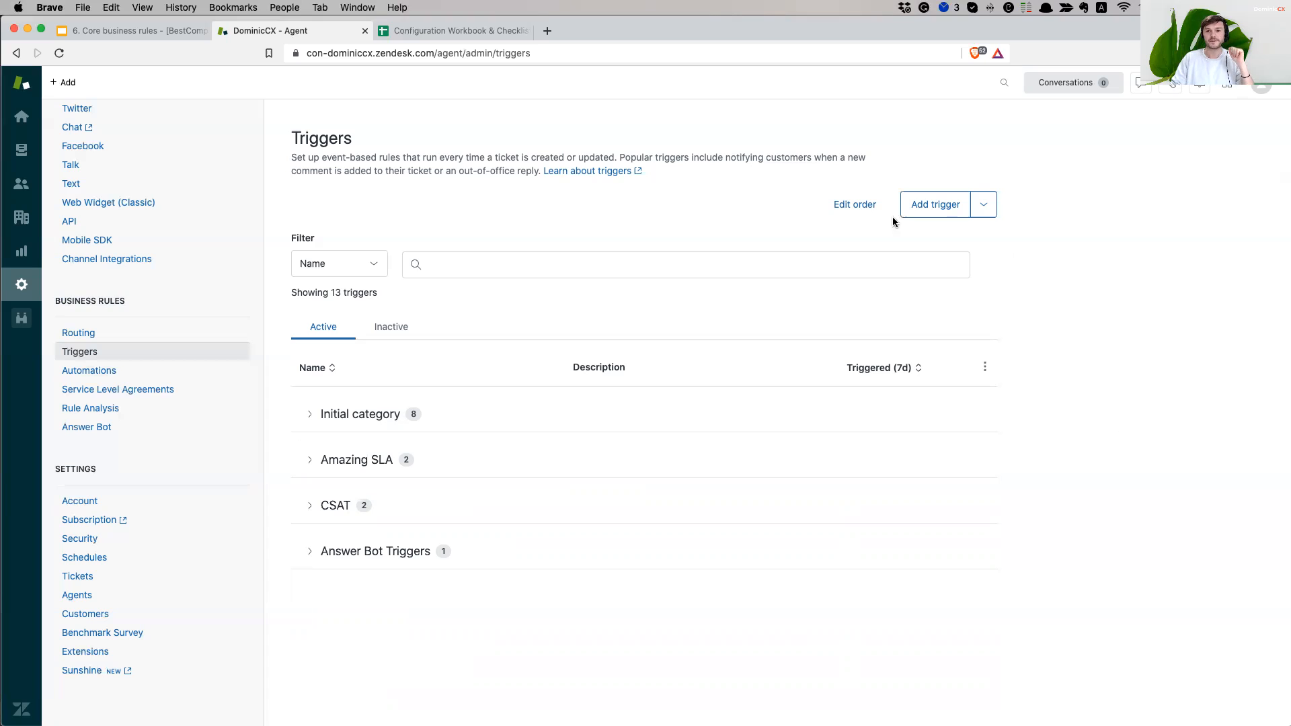
- Add a trigger category named Set "Triggers" from the Add trigger dropdown
left_click(625, 262)
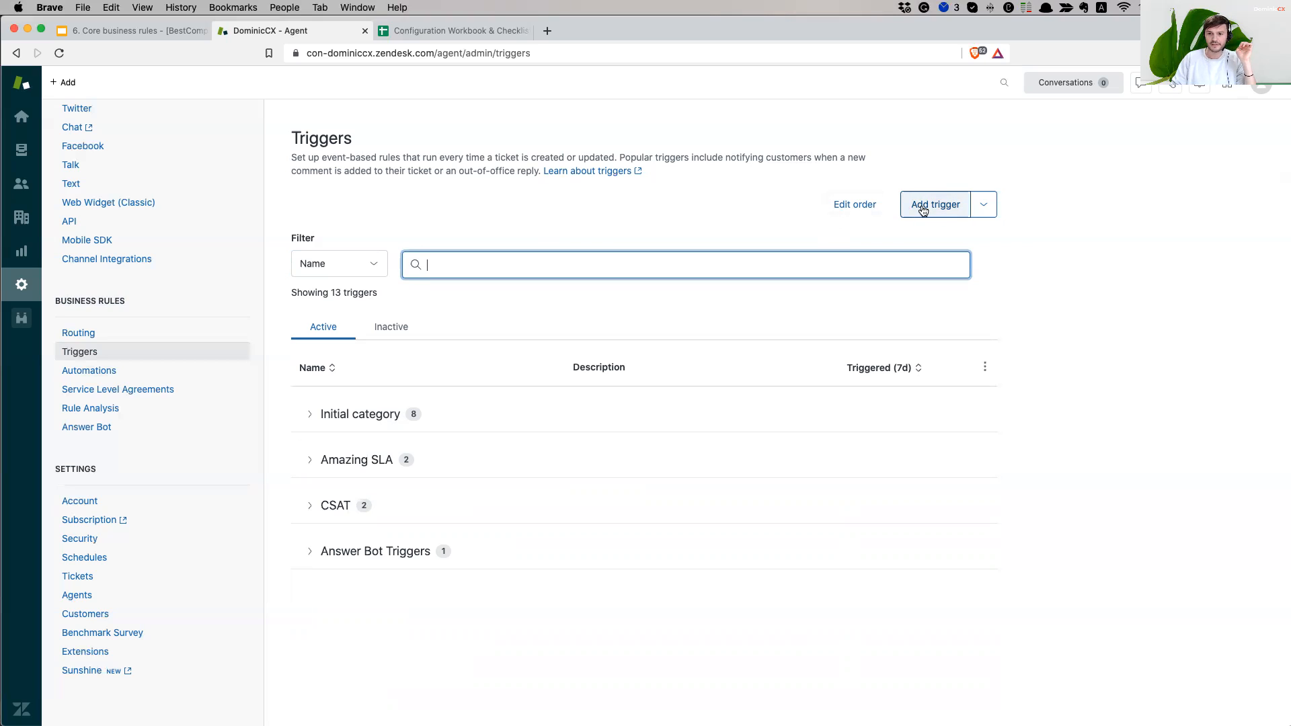
left_click(982, 207)
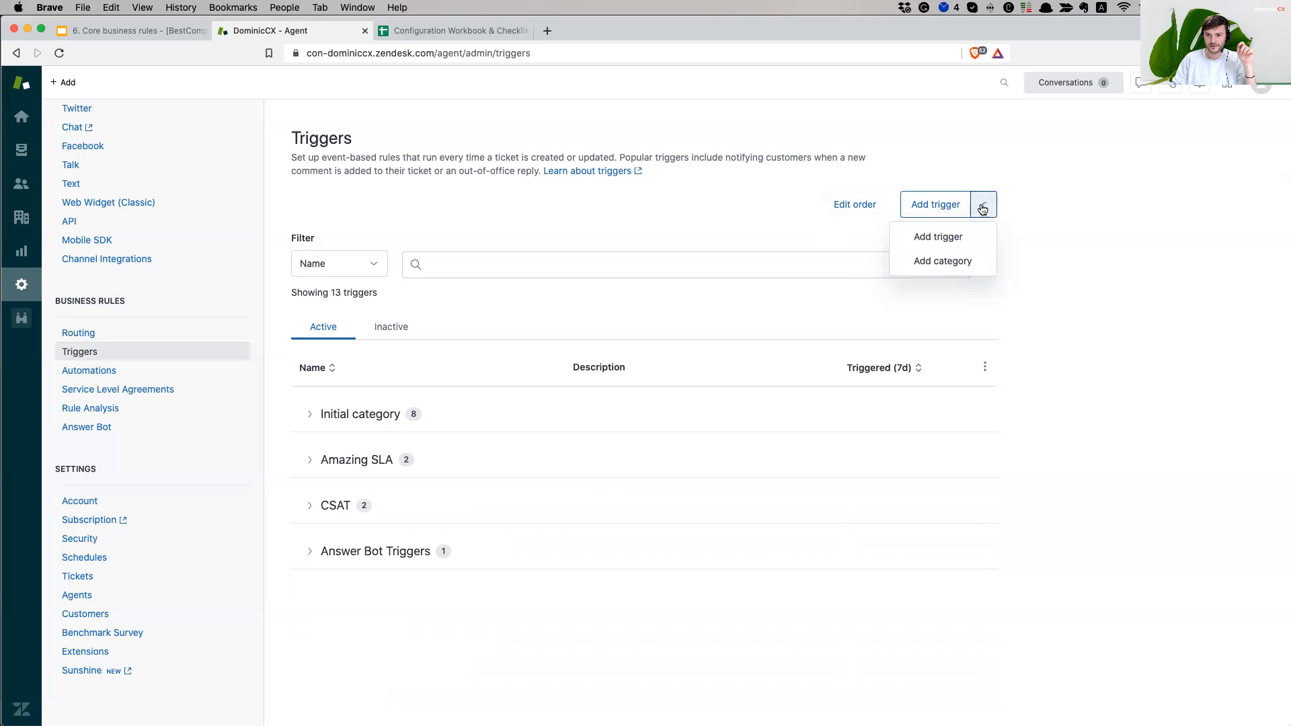
left_click(956, 262)
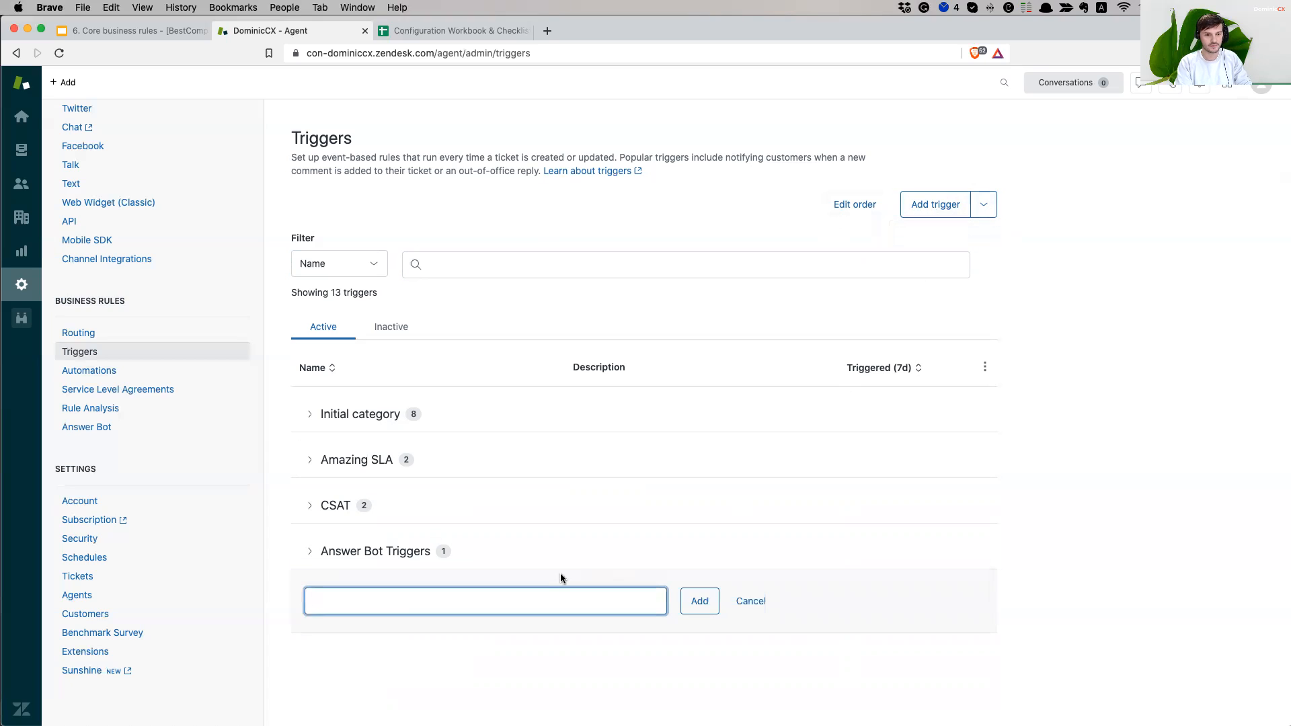
type("Set")
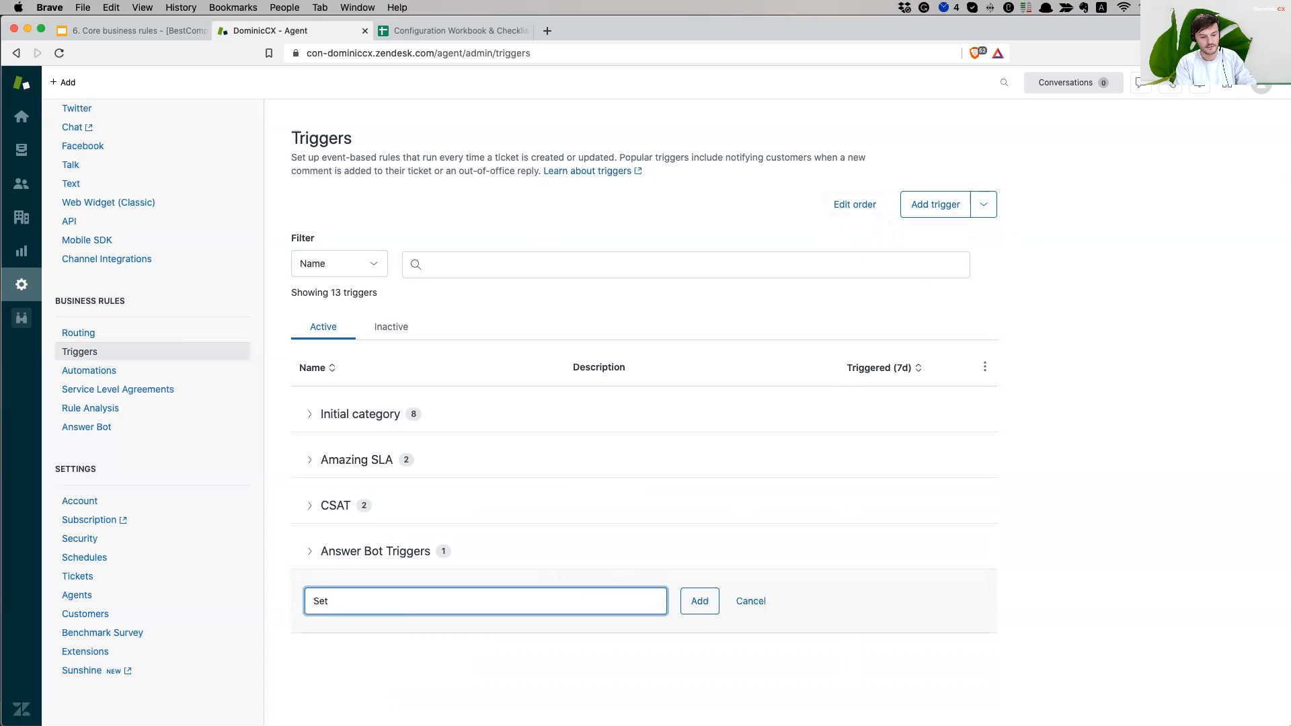
type(" \"Triggers")
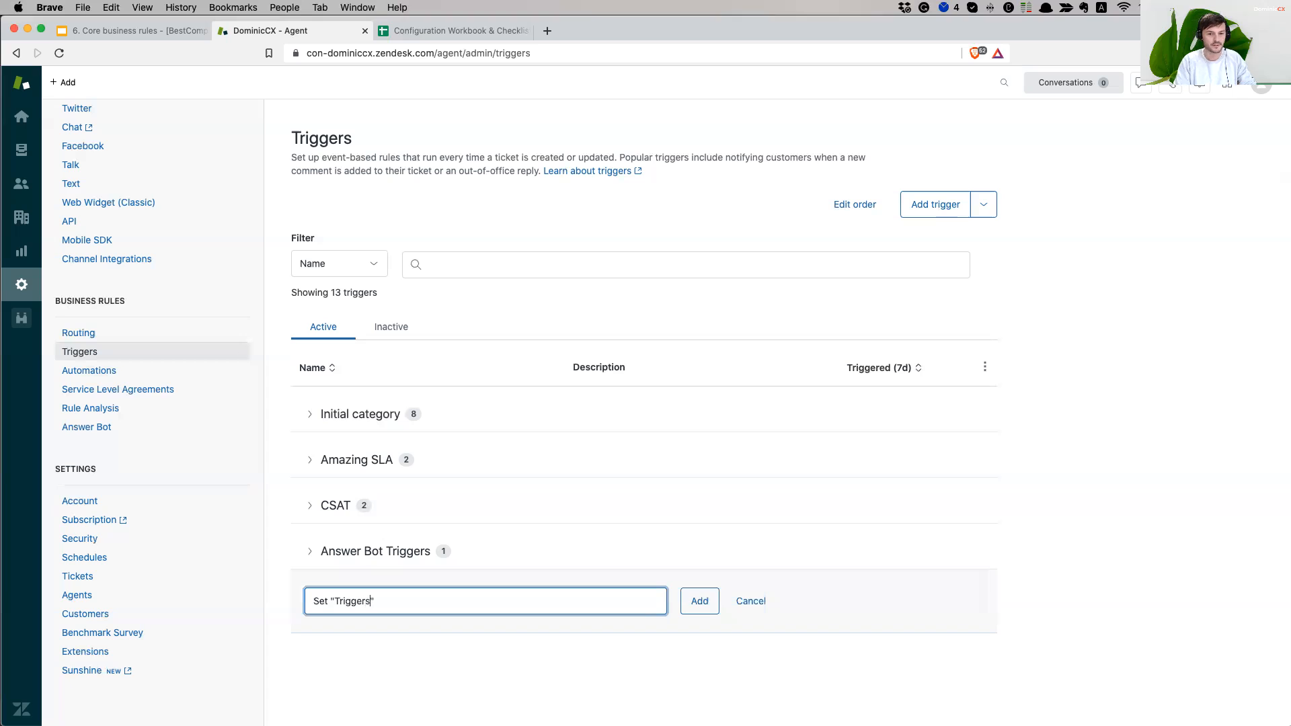
key("Return")
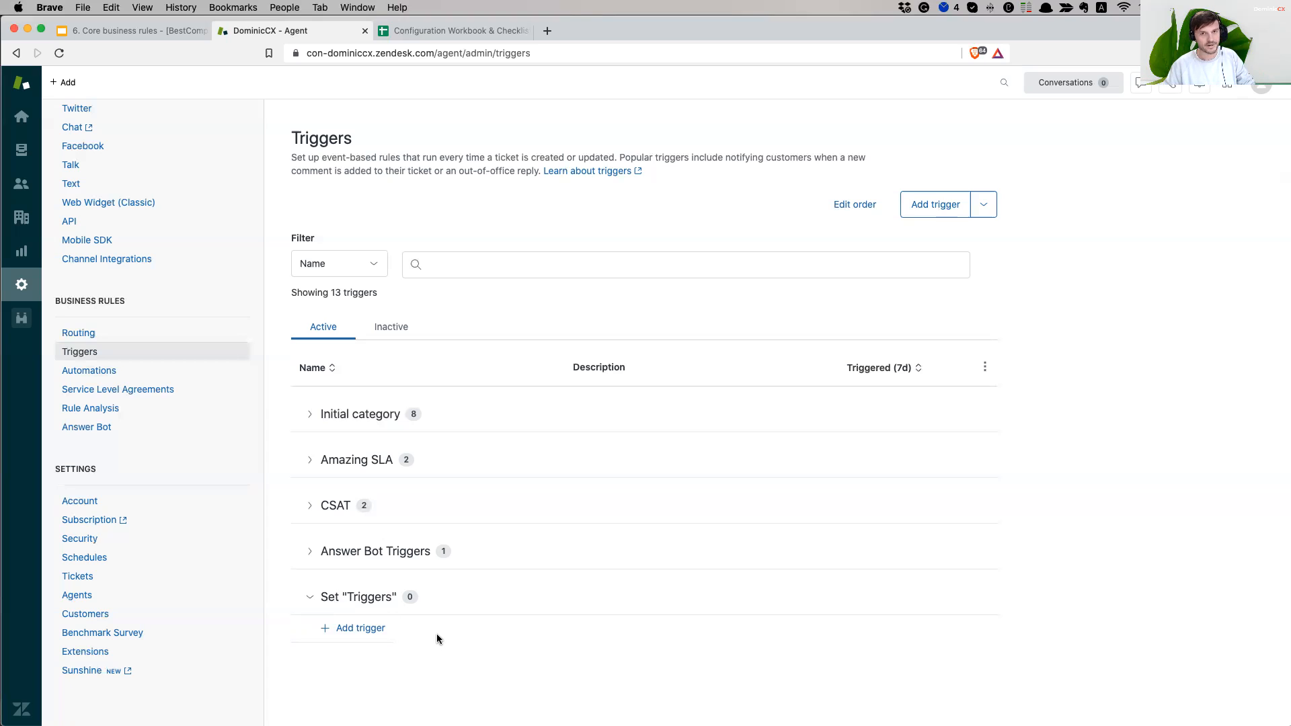
left_click(372, 631)
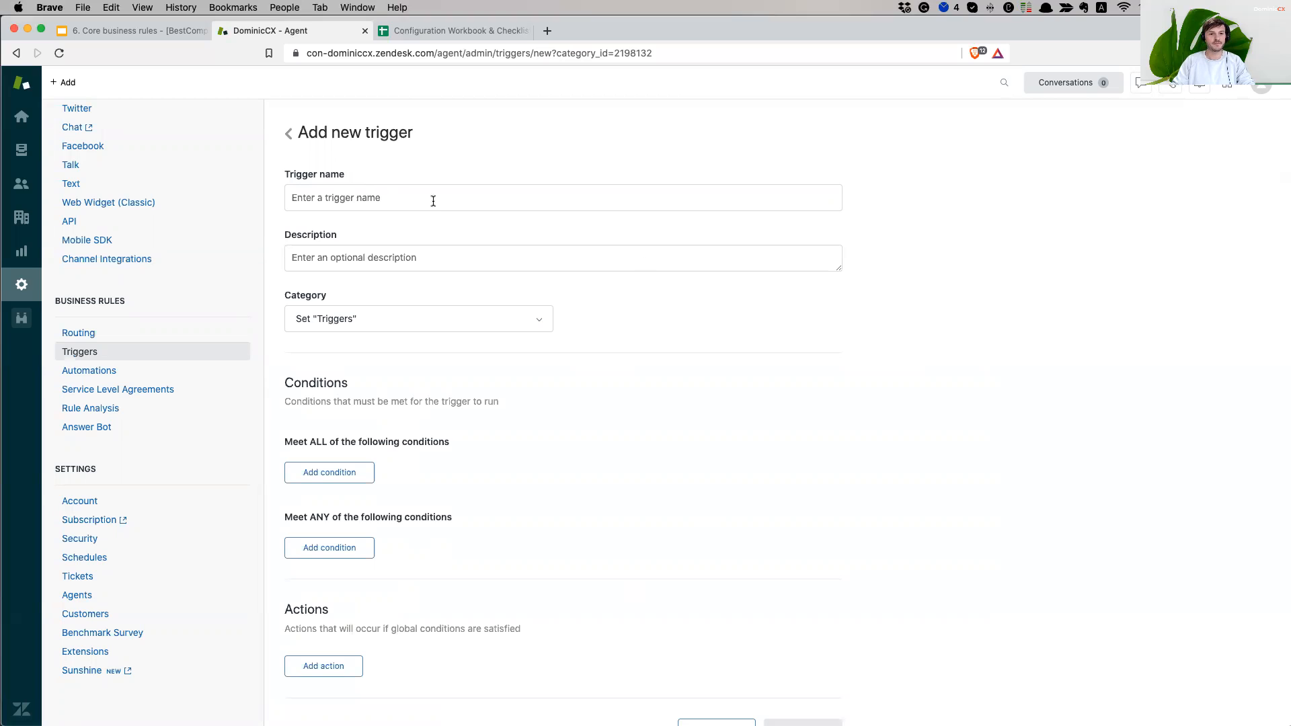
- Name the trigger for setting "Normal" priority on the sender's incoming emails, fixing typos
left_click(433, 202)
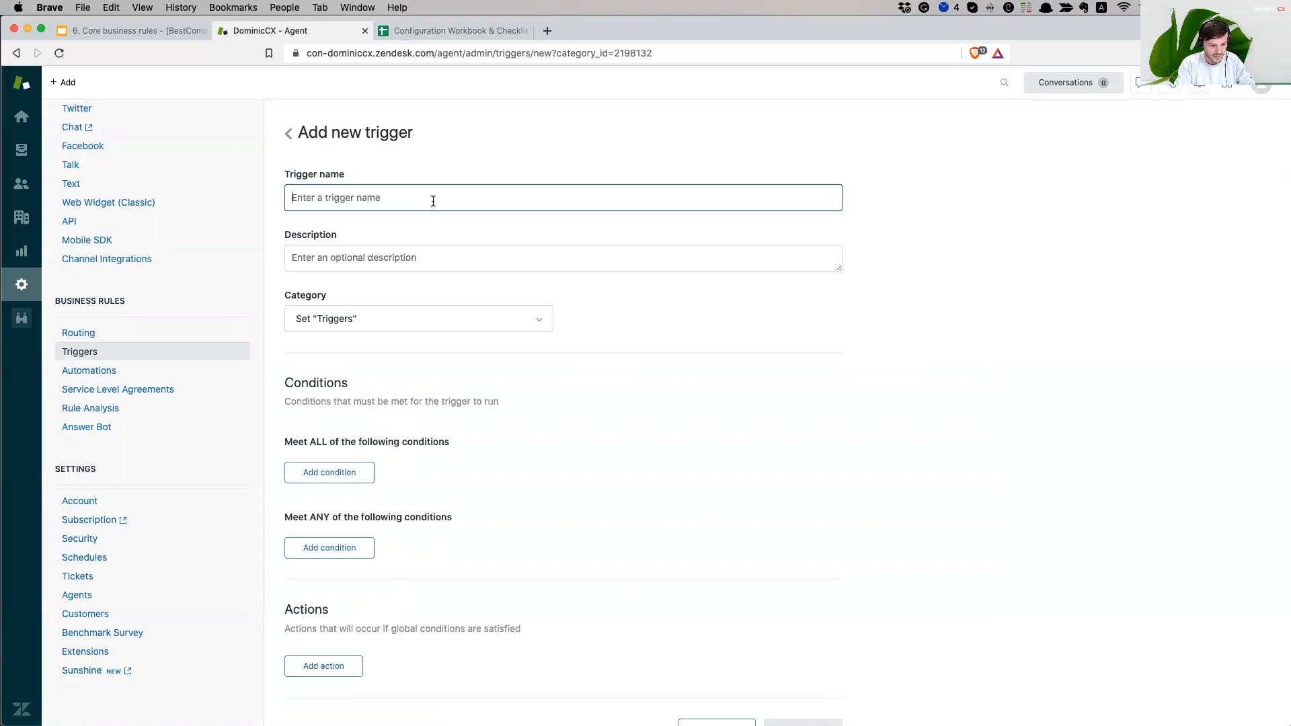
type("S")
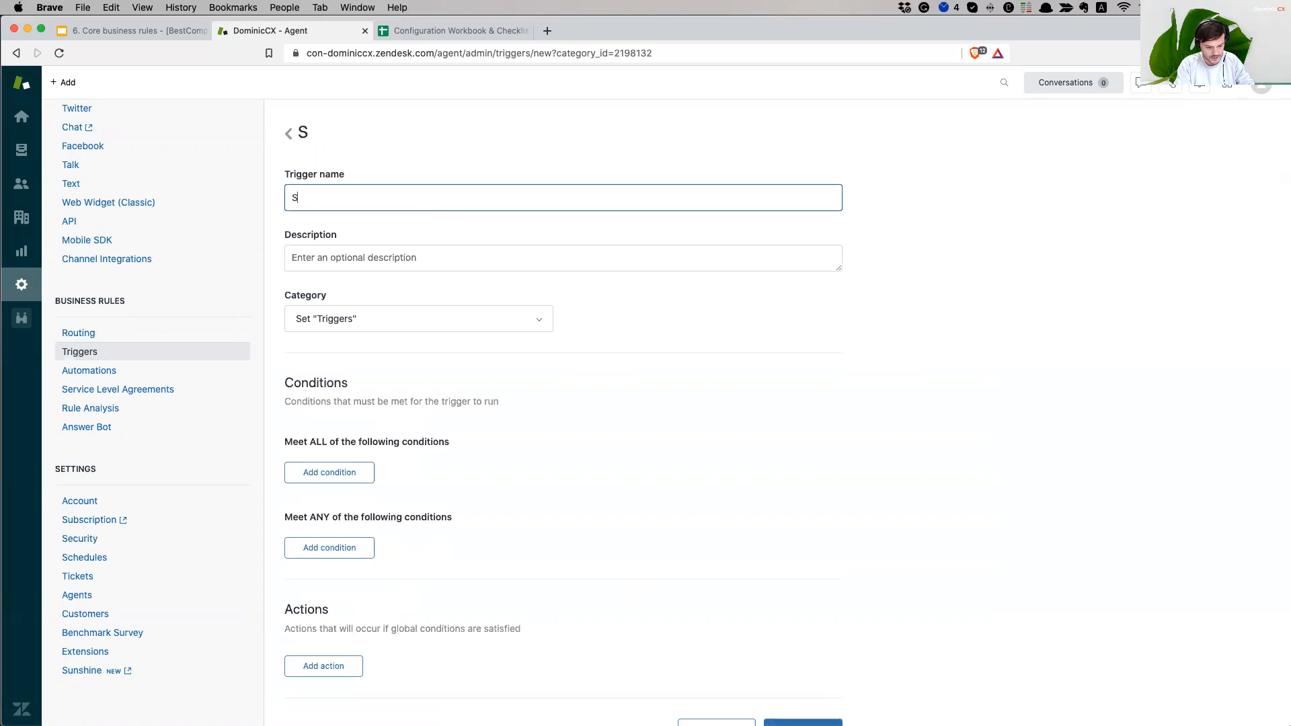
type("et \"Normal\"")
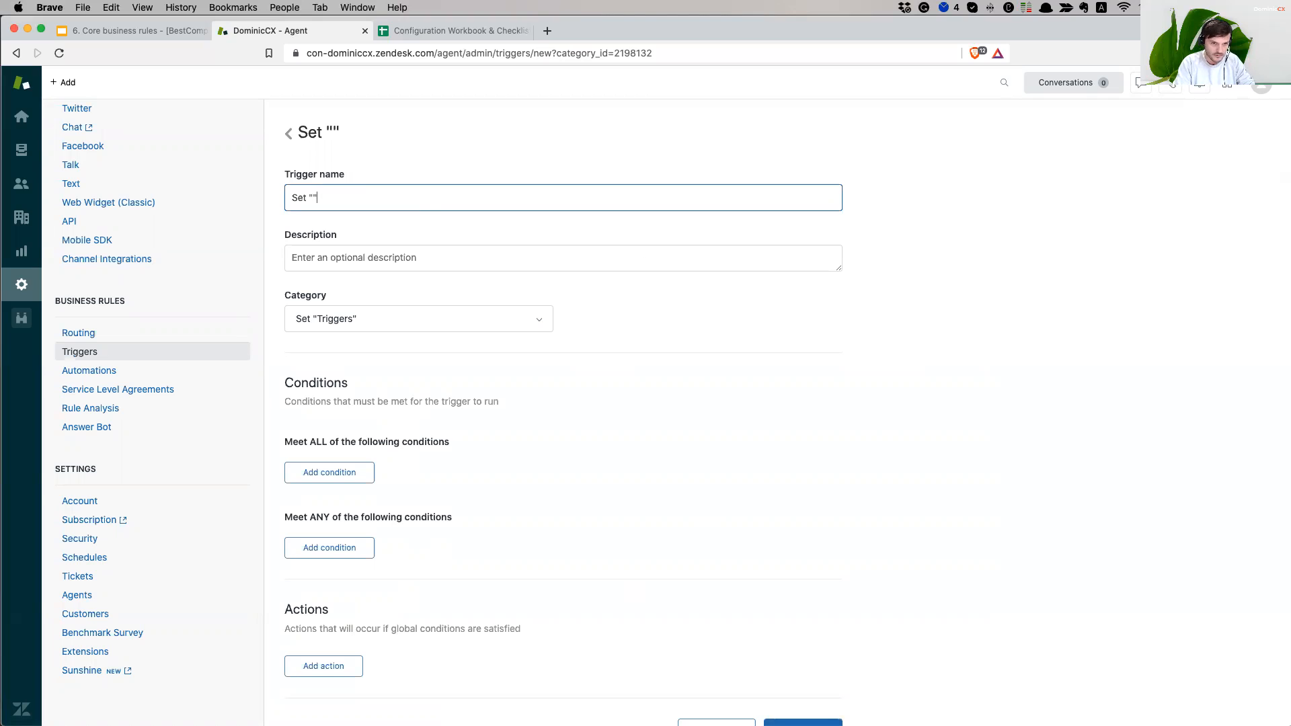
type(" prioruty")
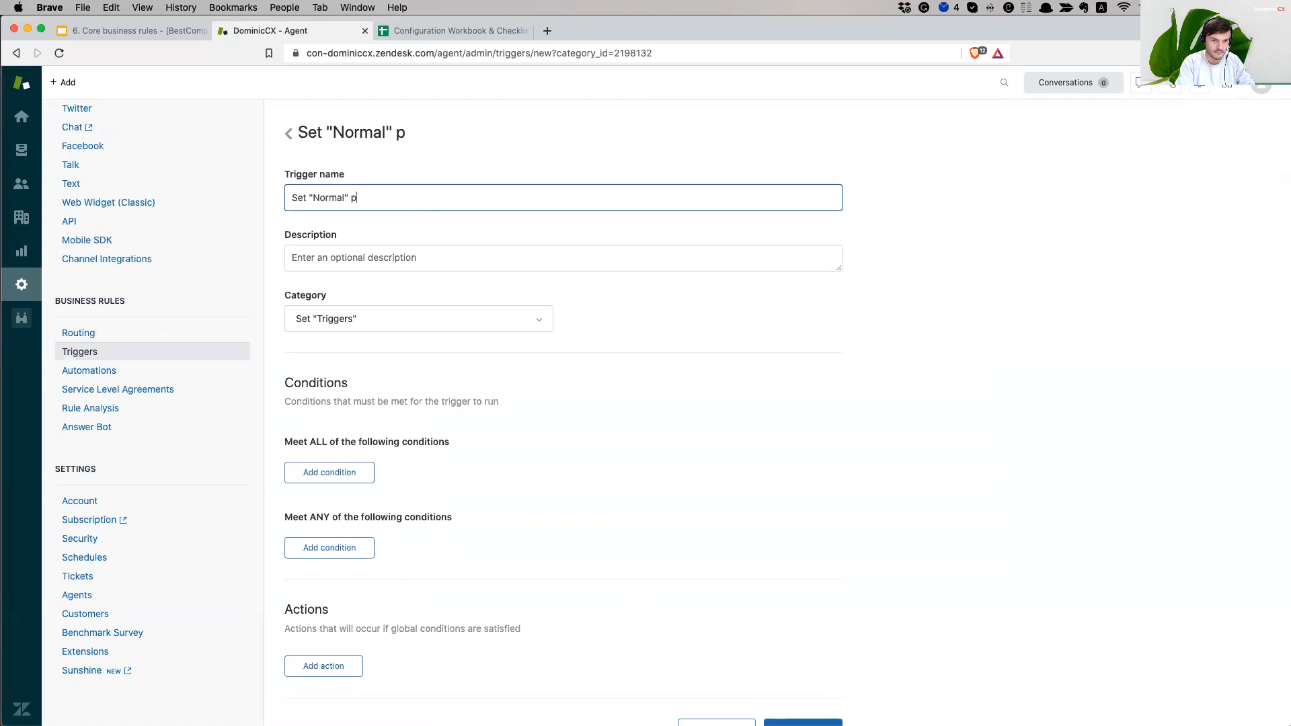
key("BackSpace")
key("BackSpace")
key("BackSpace")
type("ity ")
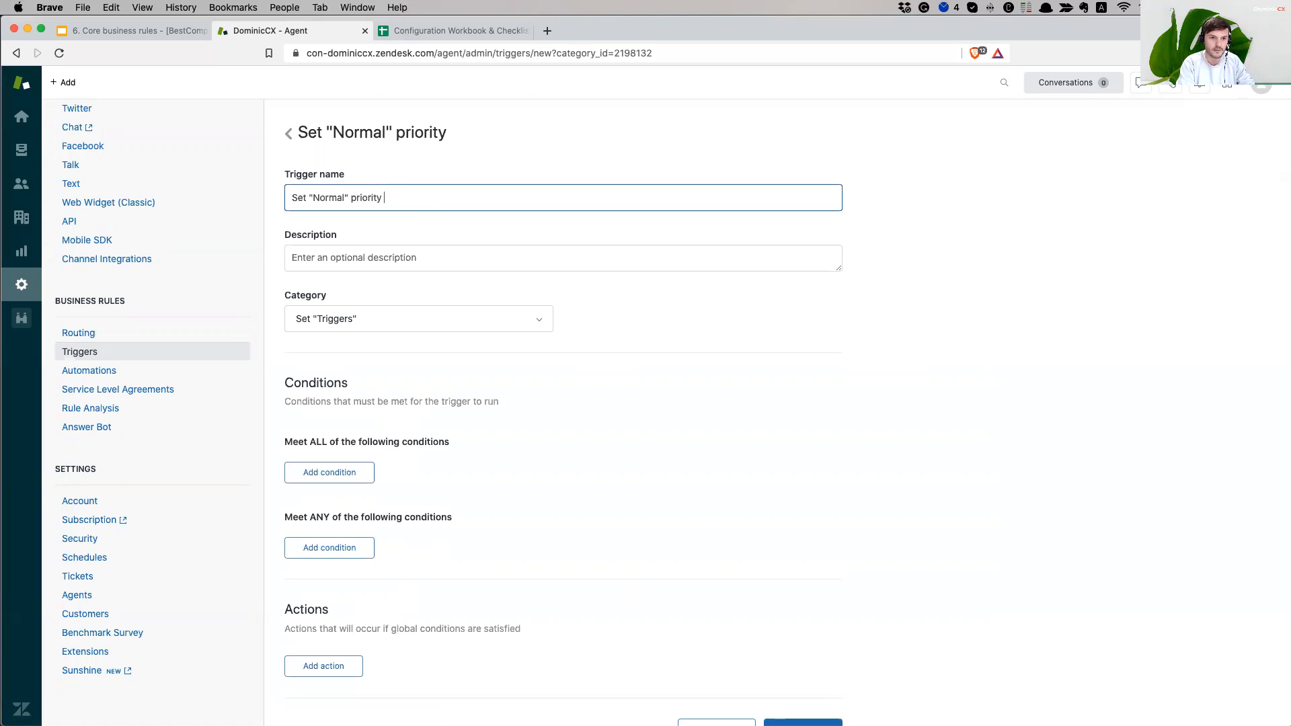
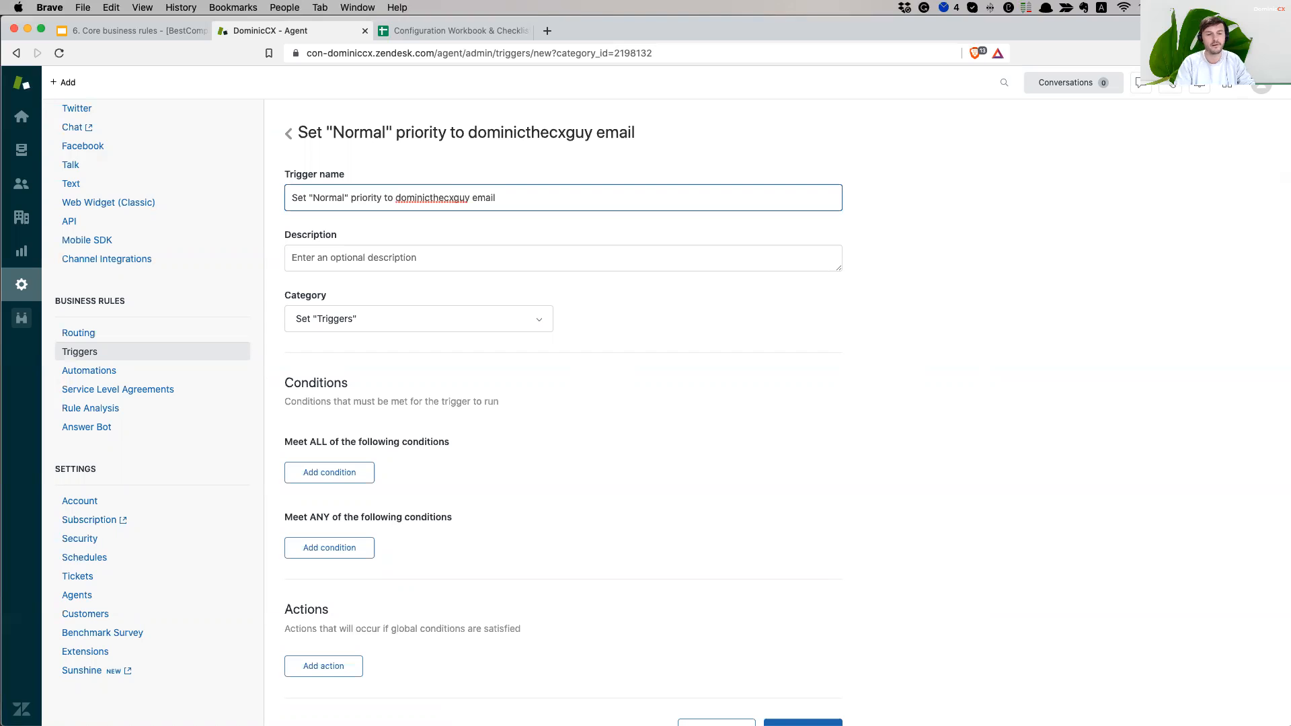
type("s")
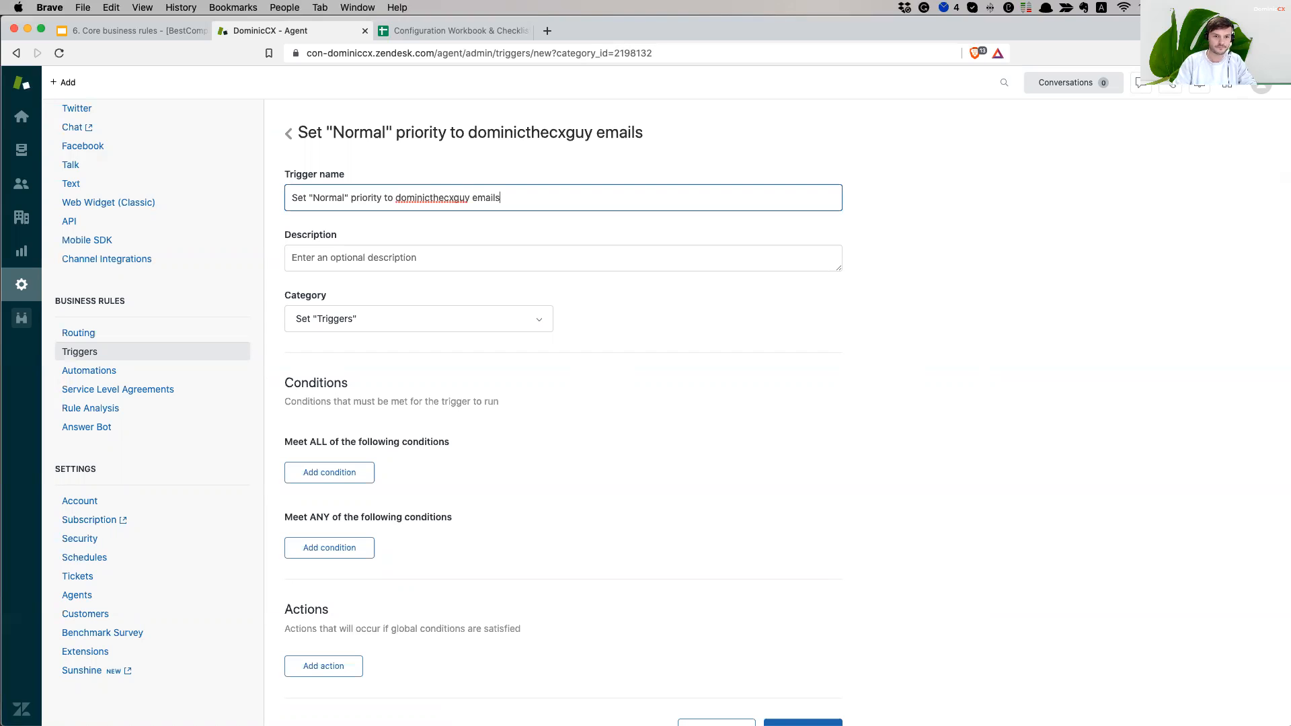
type("kck")
key("Return")
key("Return")
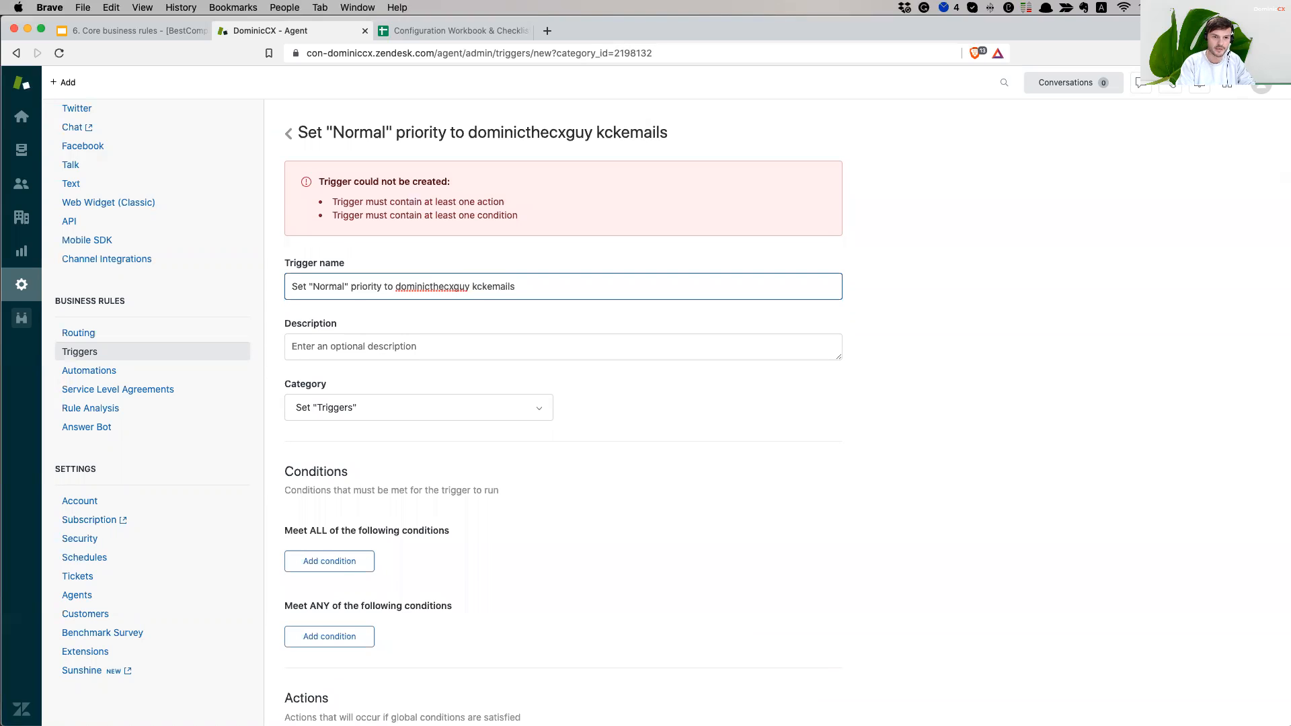
key("BackSpace")
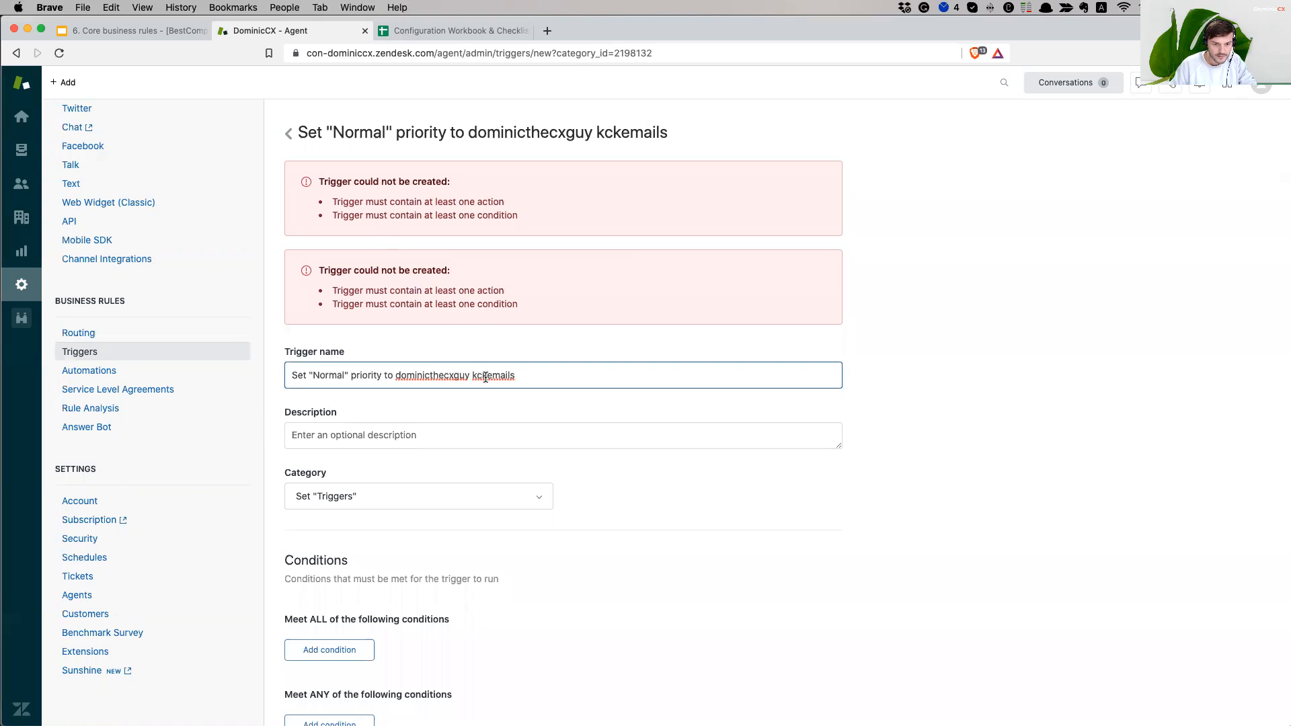
key("BackSpace")
key("BackSpace")
key("BackSpace")
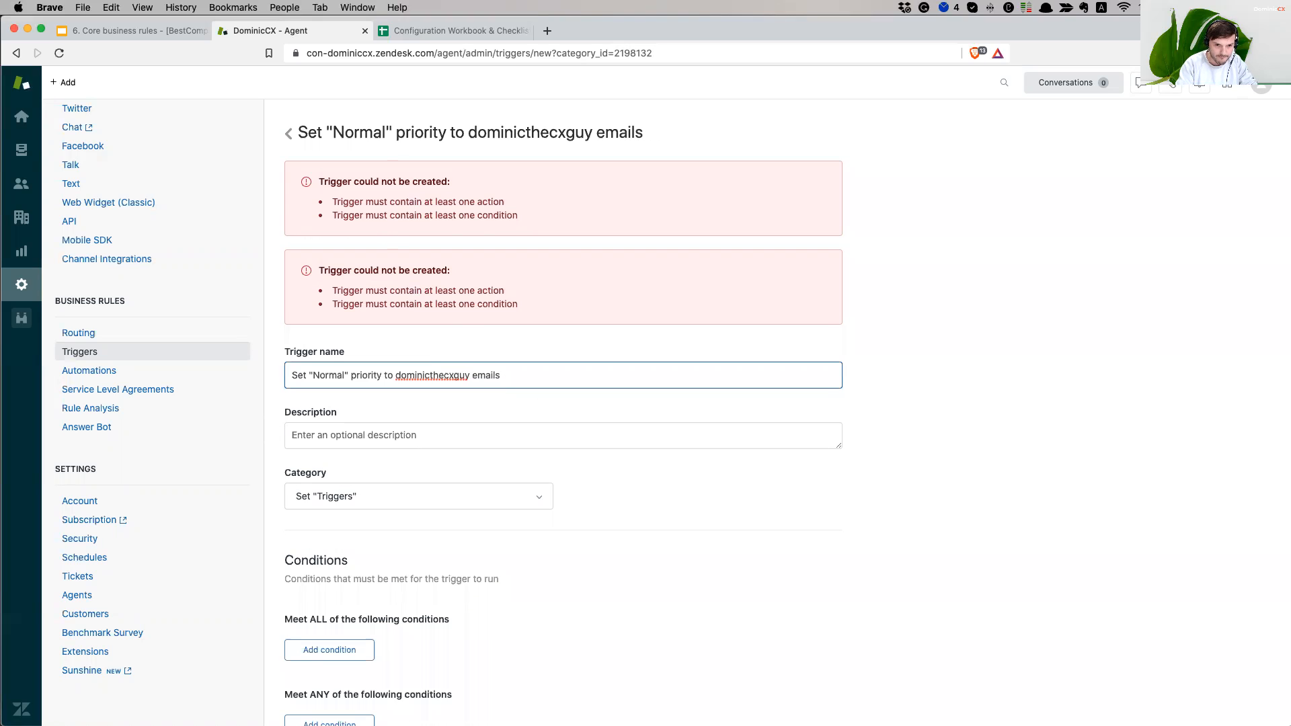
type("incoming")
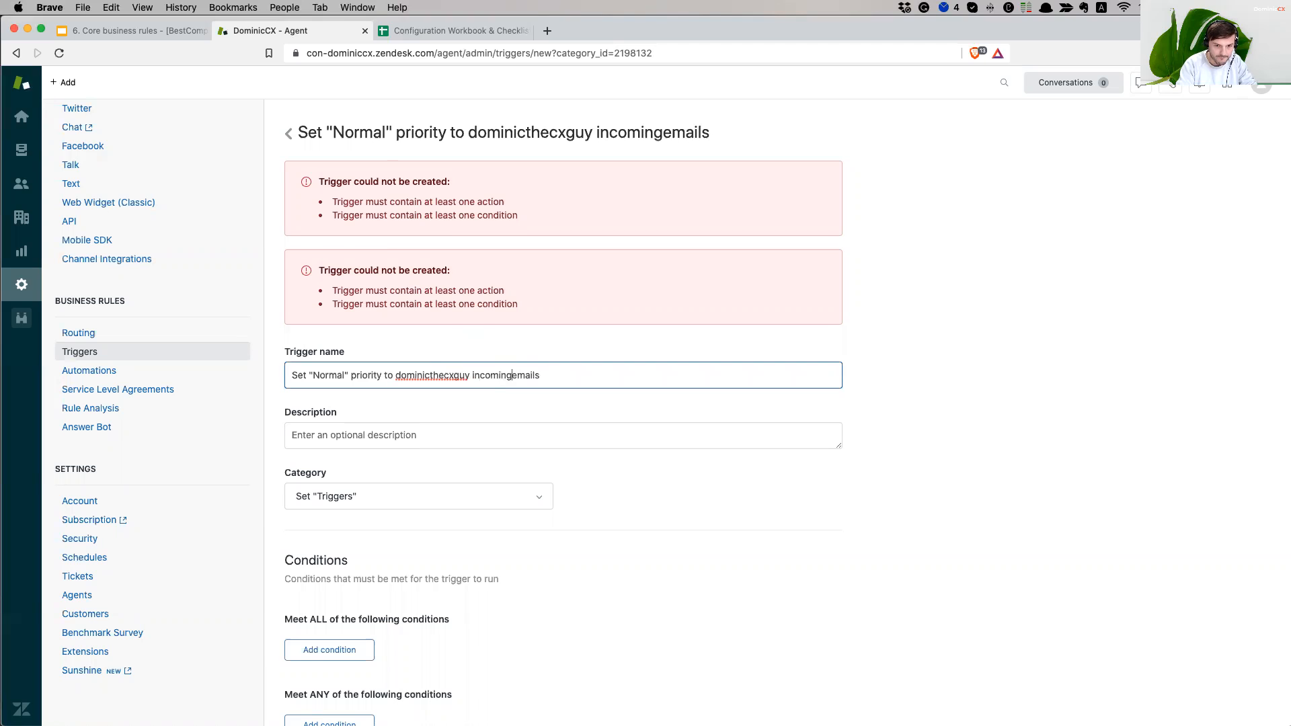
left_click(934, 389)
scroll(934, 388, "down", 3)
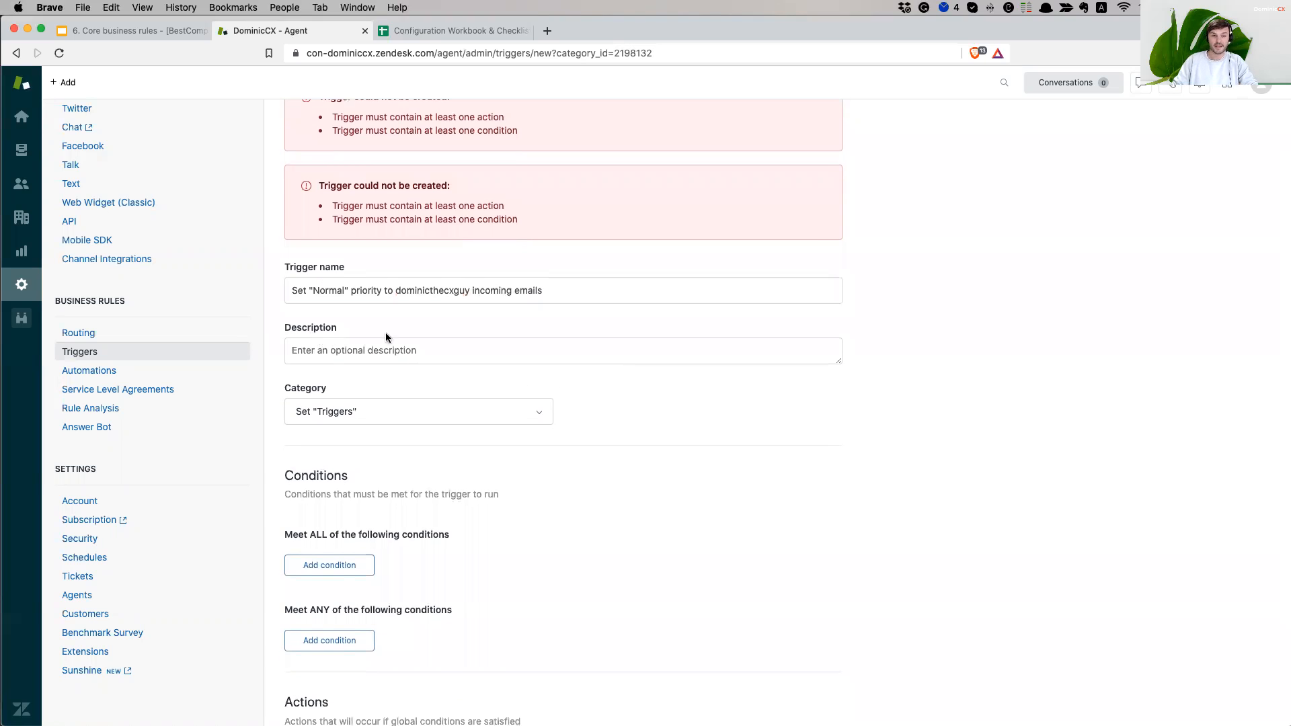
left_click(388, 351)
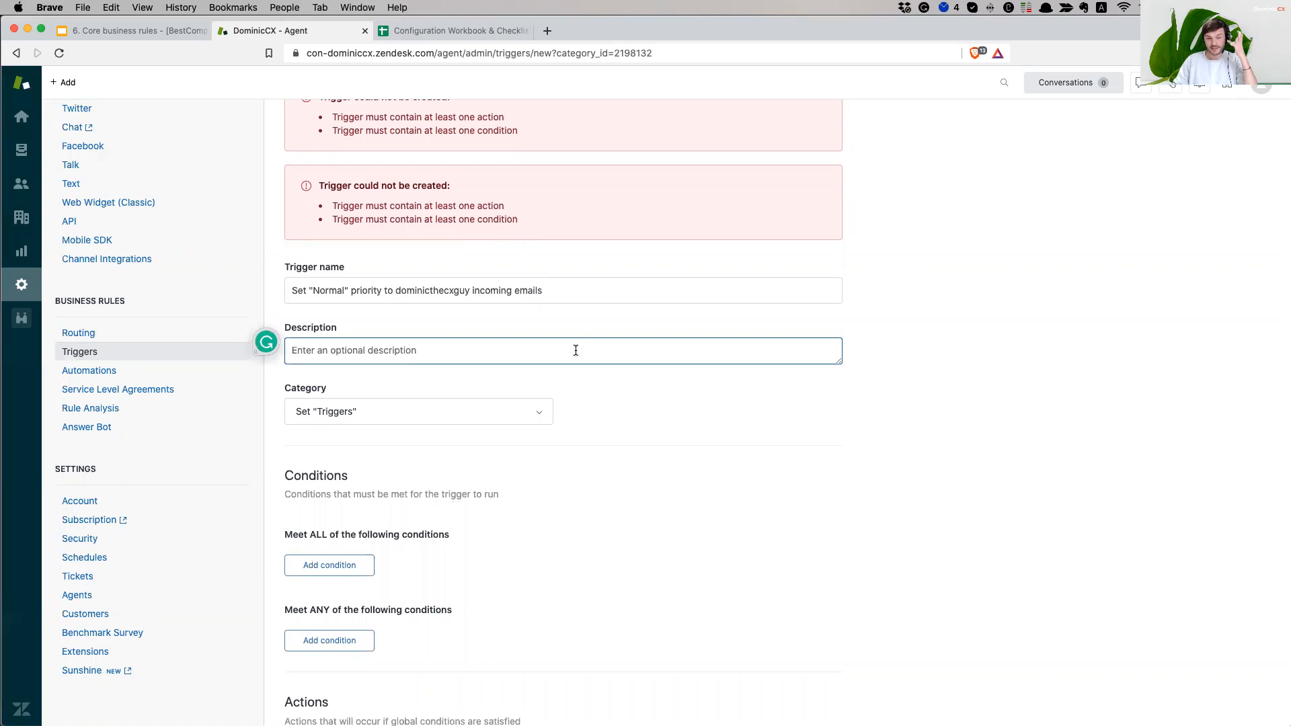
left_click(413, 290)
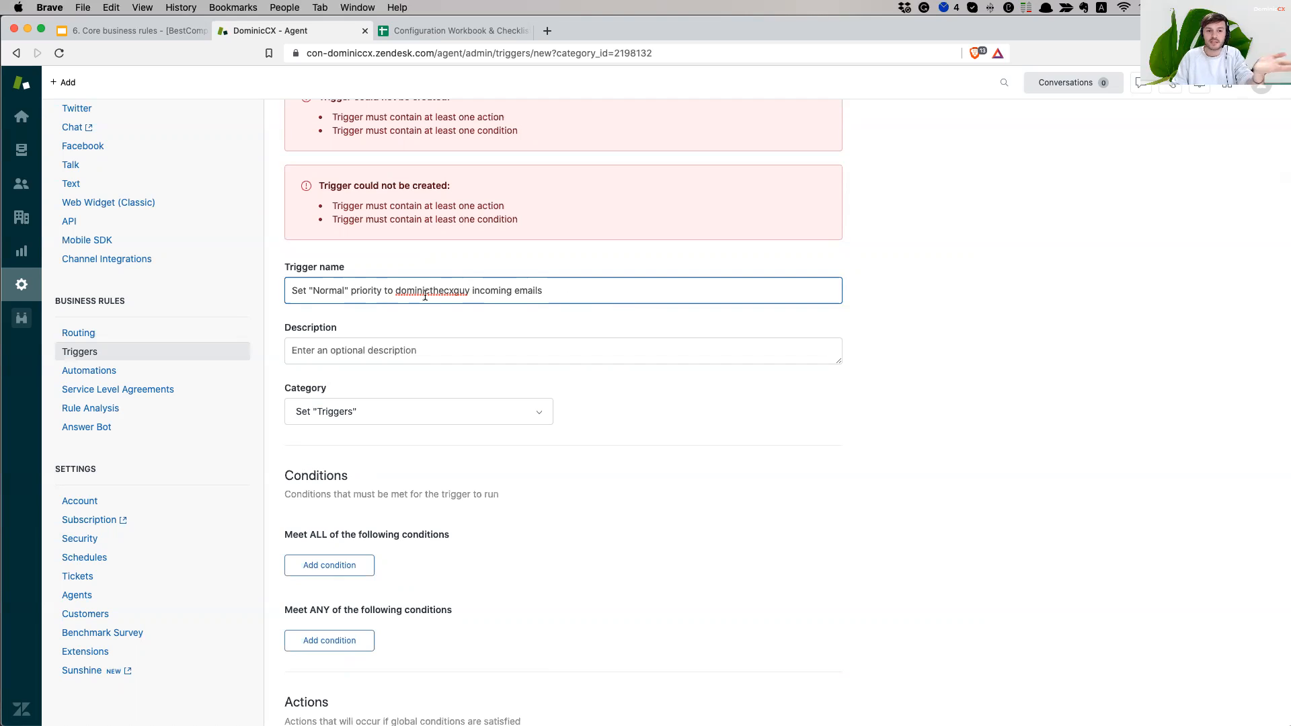
triple_click(592, 289)
key("super+c")
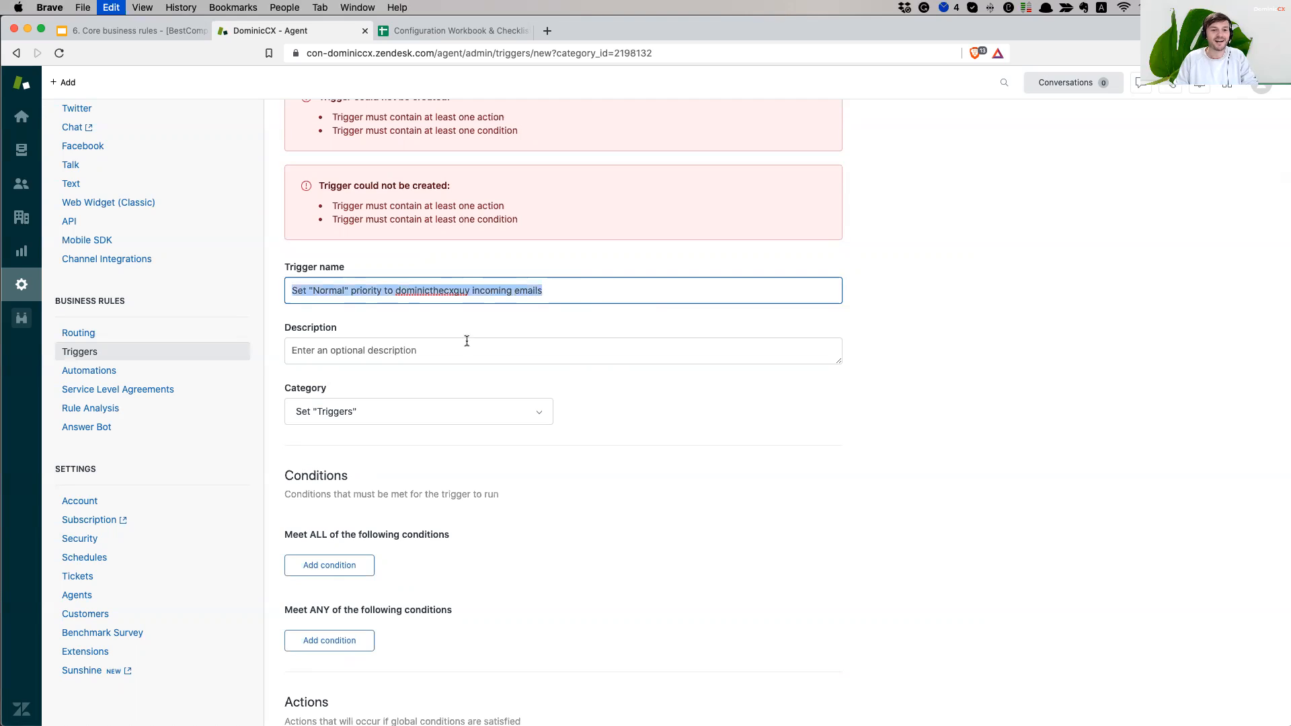
left_click(377, 351)
key("super+v")
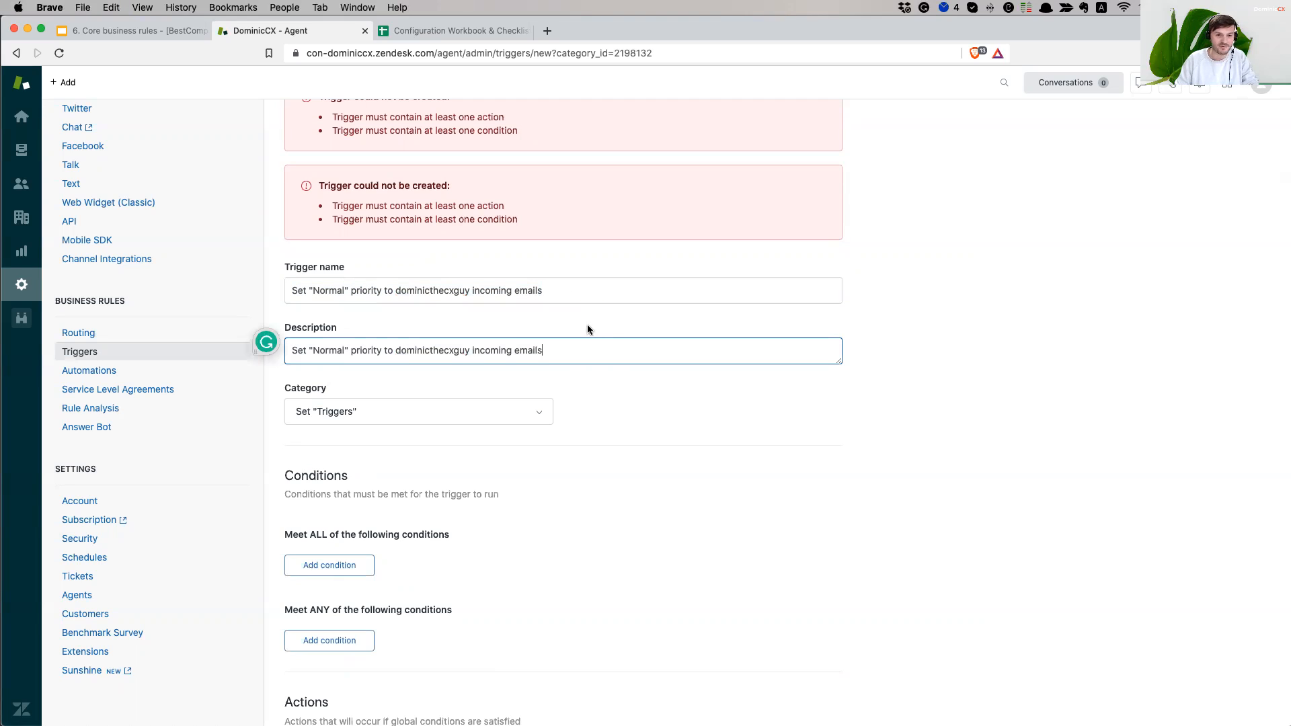
left_click(470, 350)
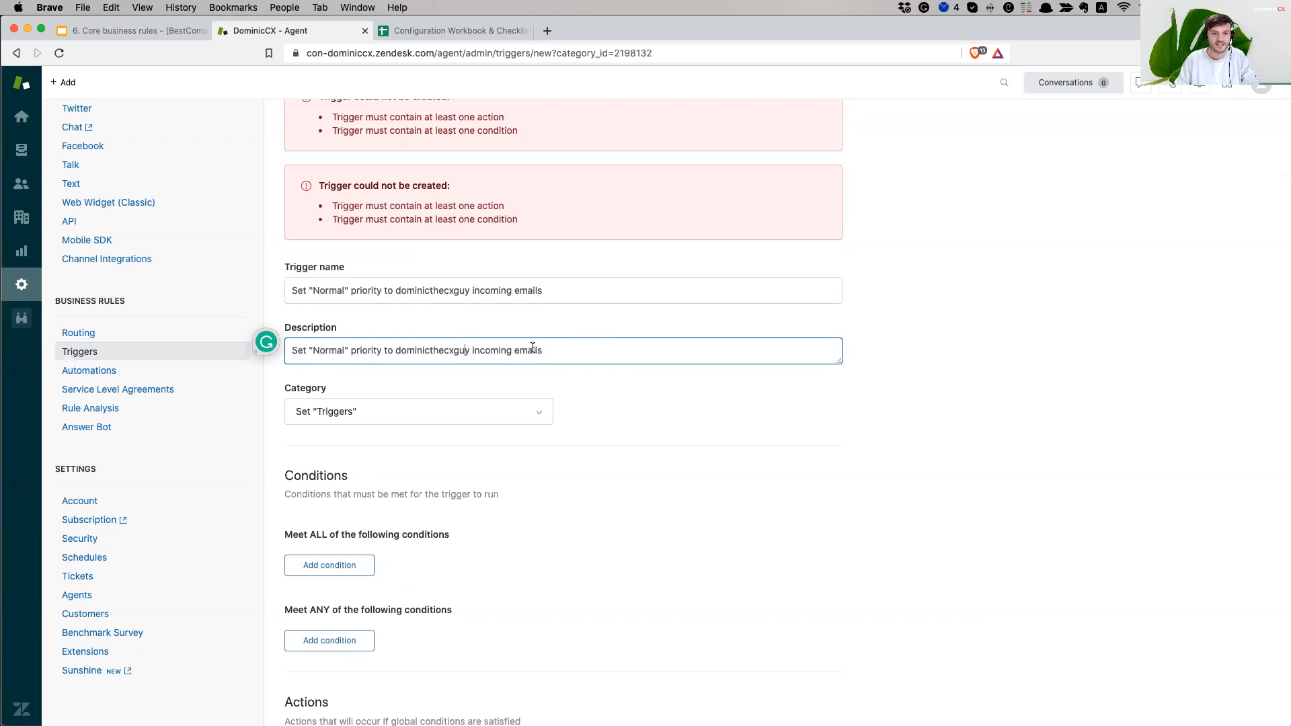
type("@")
type("gmail.com")
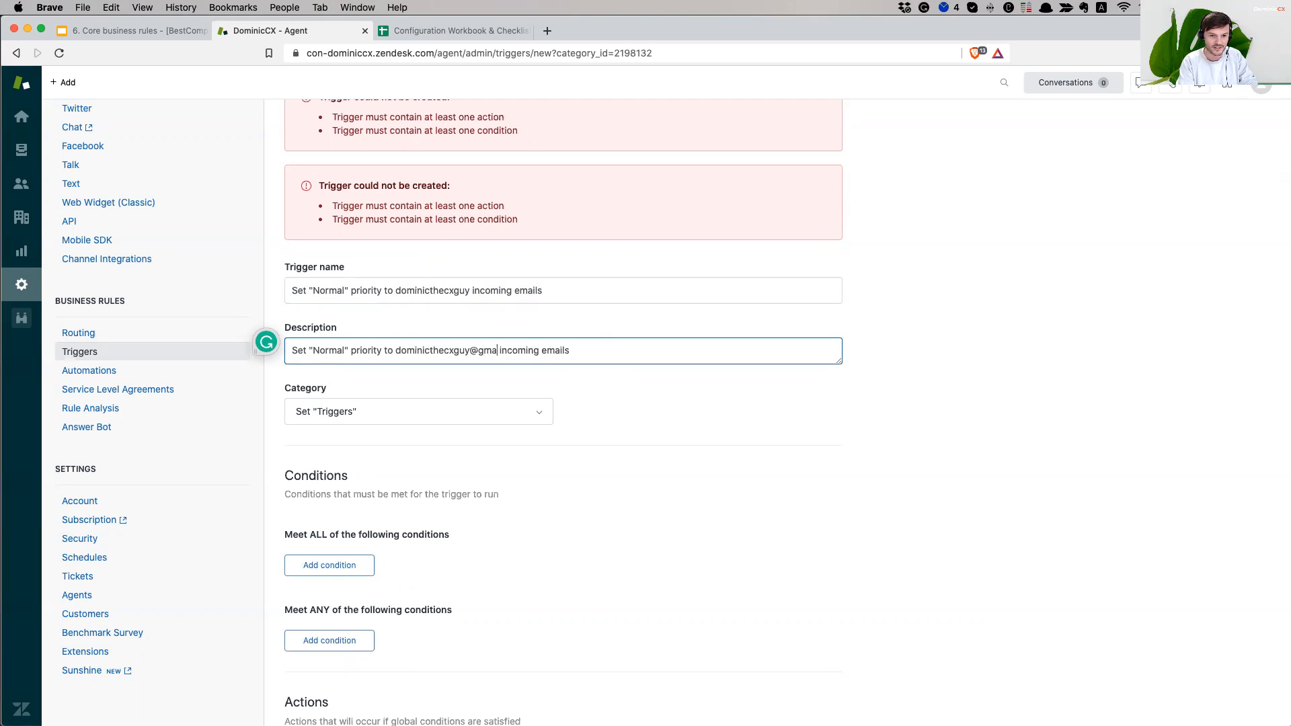
left_click(1017, 374)
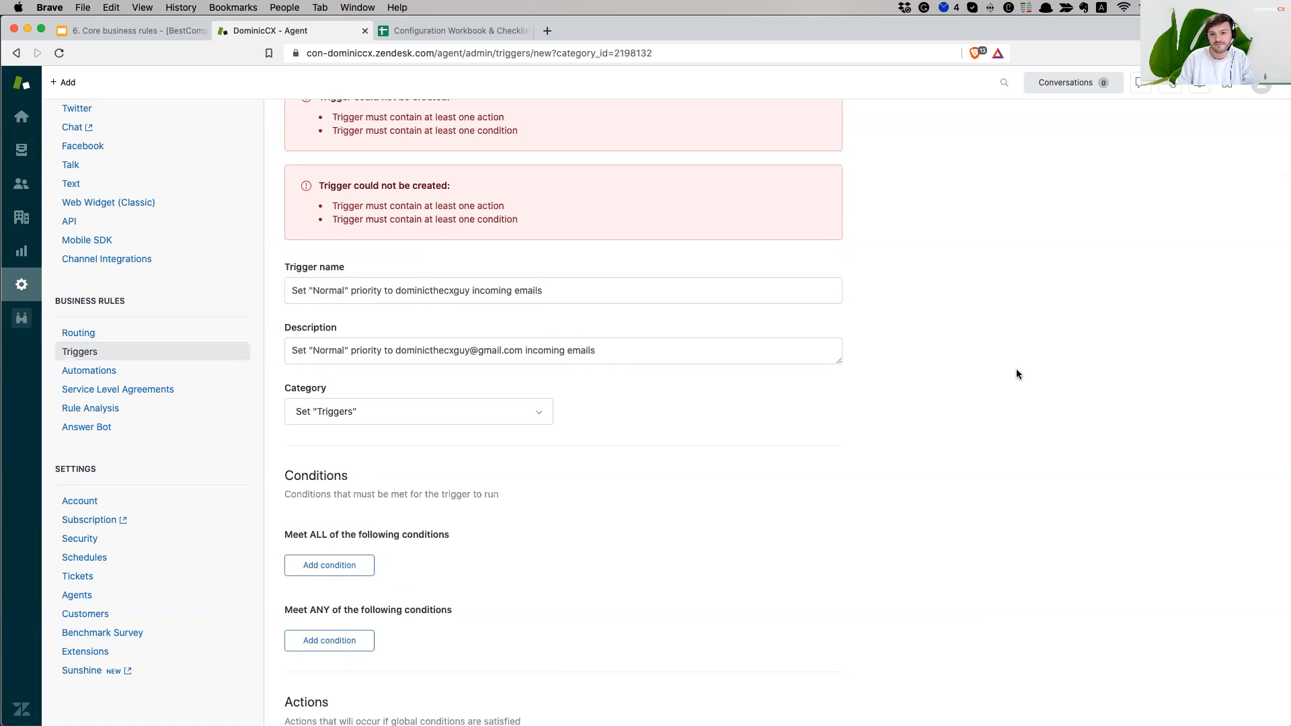
left_click_drag(292, 389, 390, 382)
left_click(390, 382)
scroll(696, 474, "down", 3)
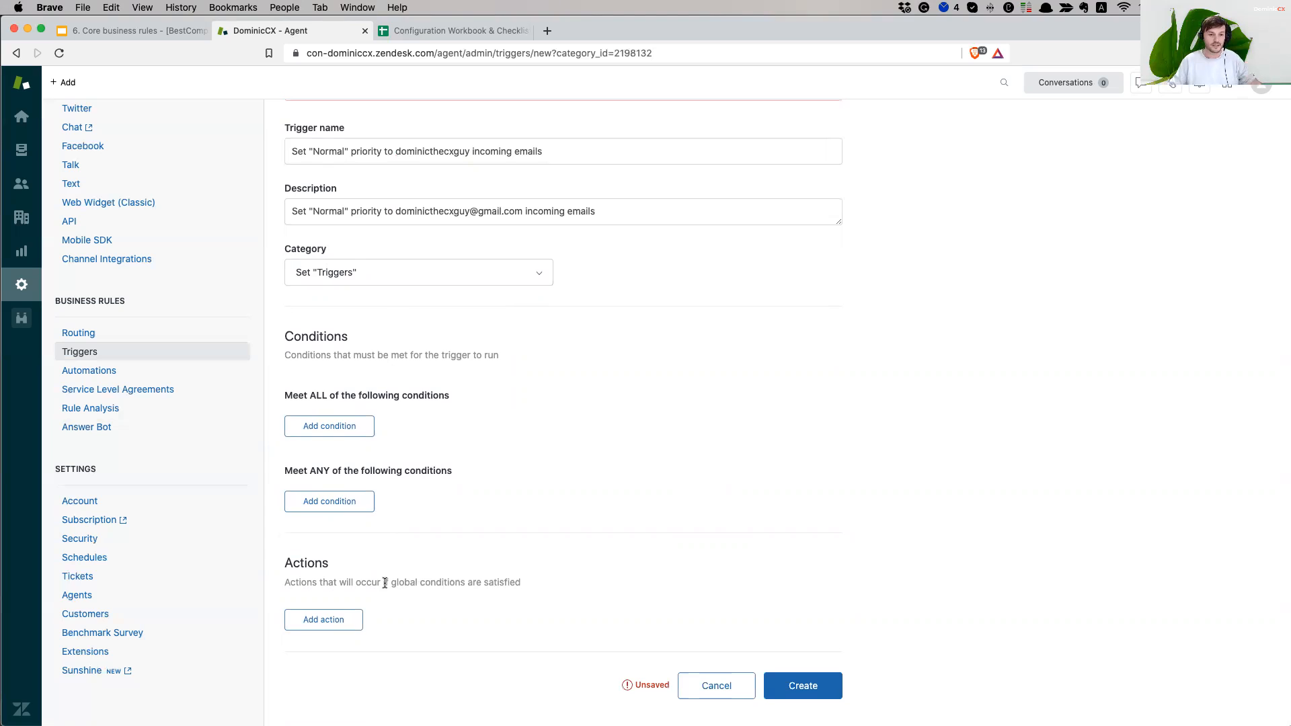
- Start a Meet ALL condition and highlight the Meet ALL and Meet ANY headings while explaining
left_click(344, 425)
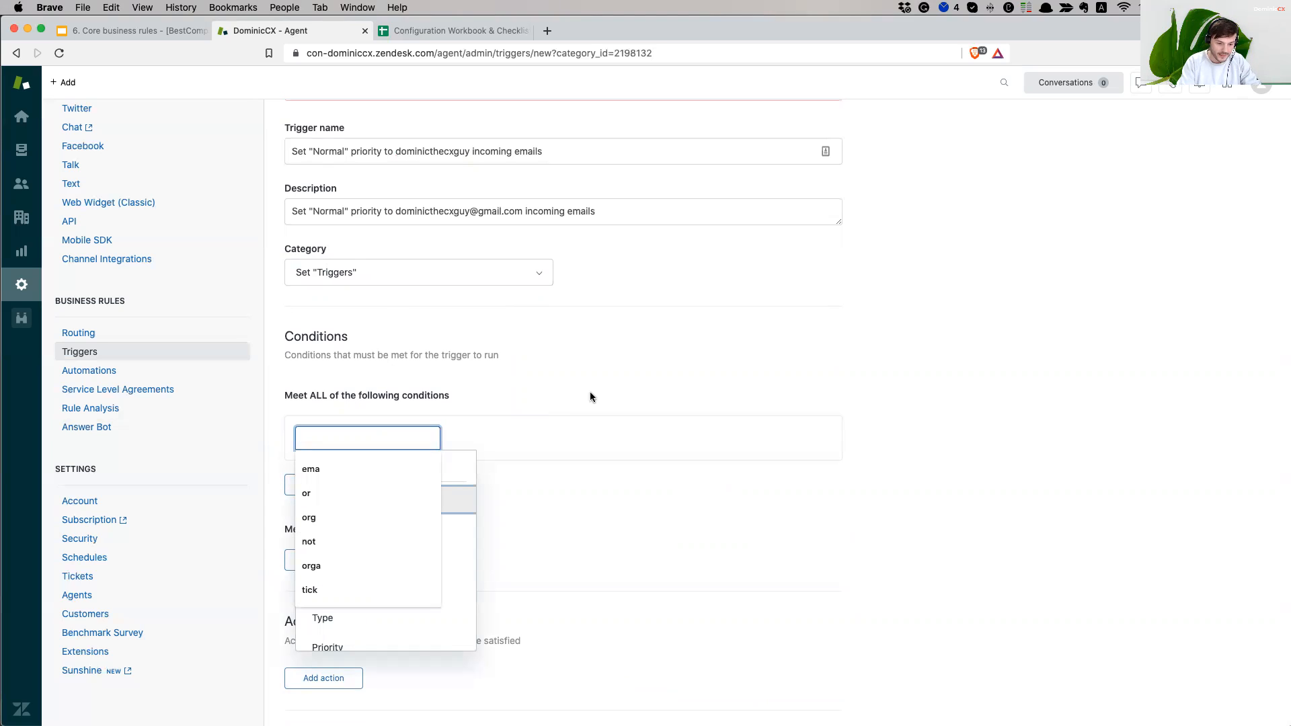
type("t")
left_click(678, 389)
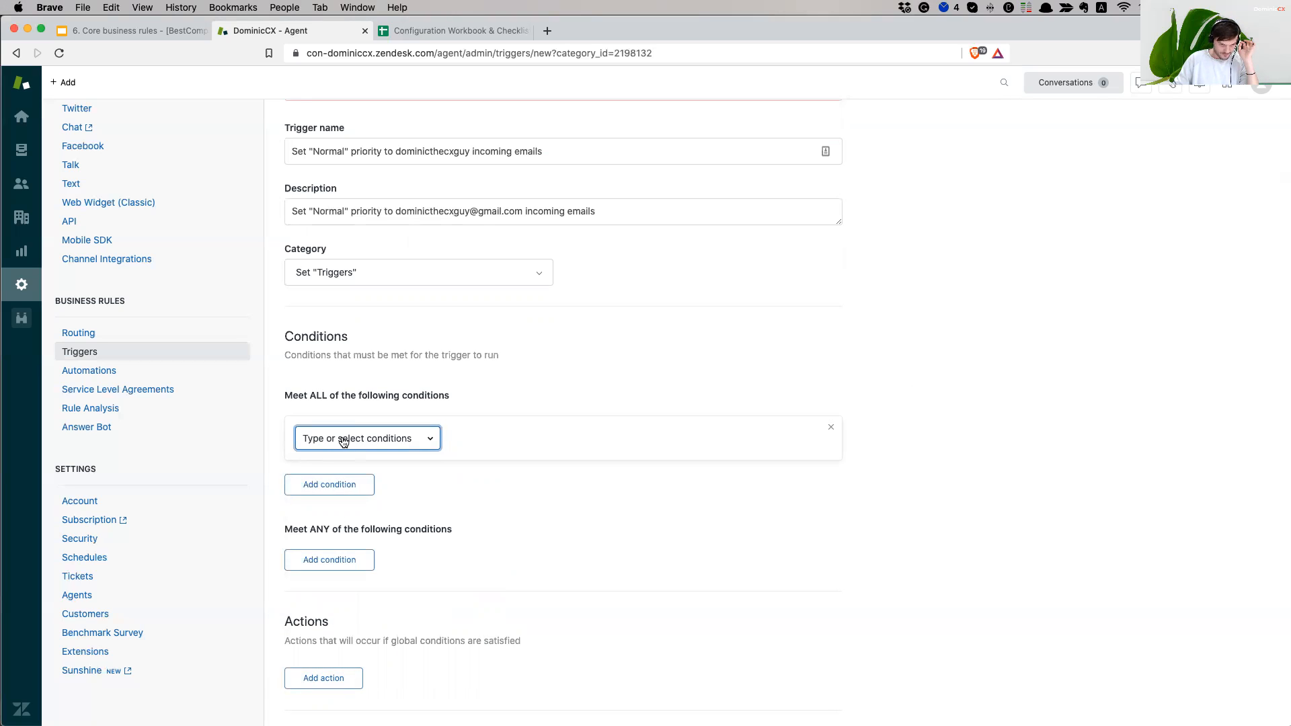
left_click_drag(293, 531, 421, 529)
left_click(382, 529)
left_click(441, 529)
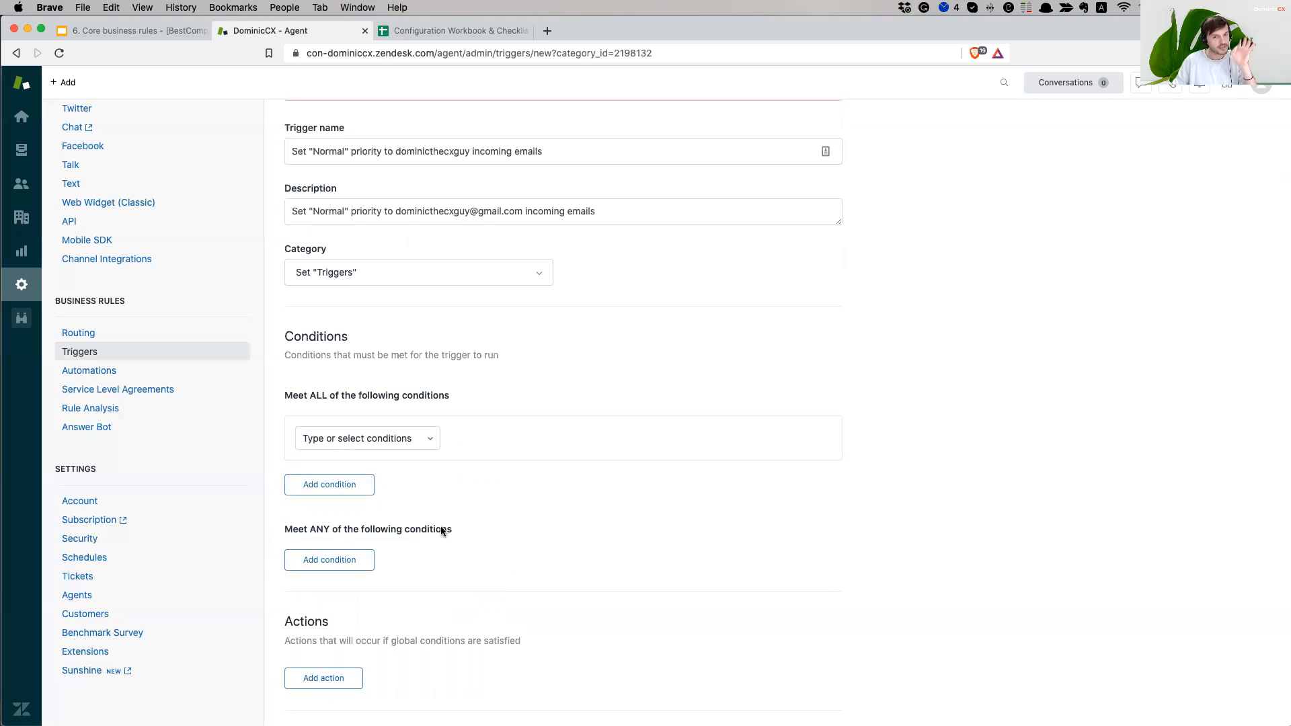
left_click_drag(286, 396, 425, 398)
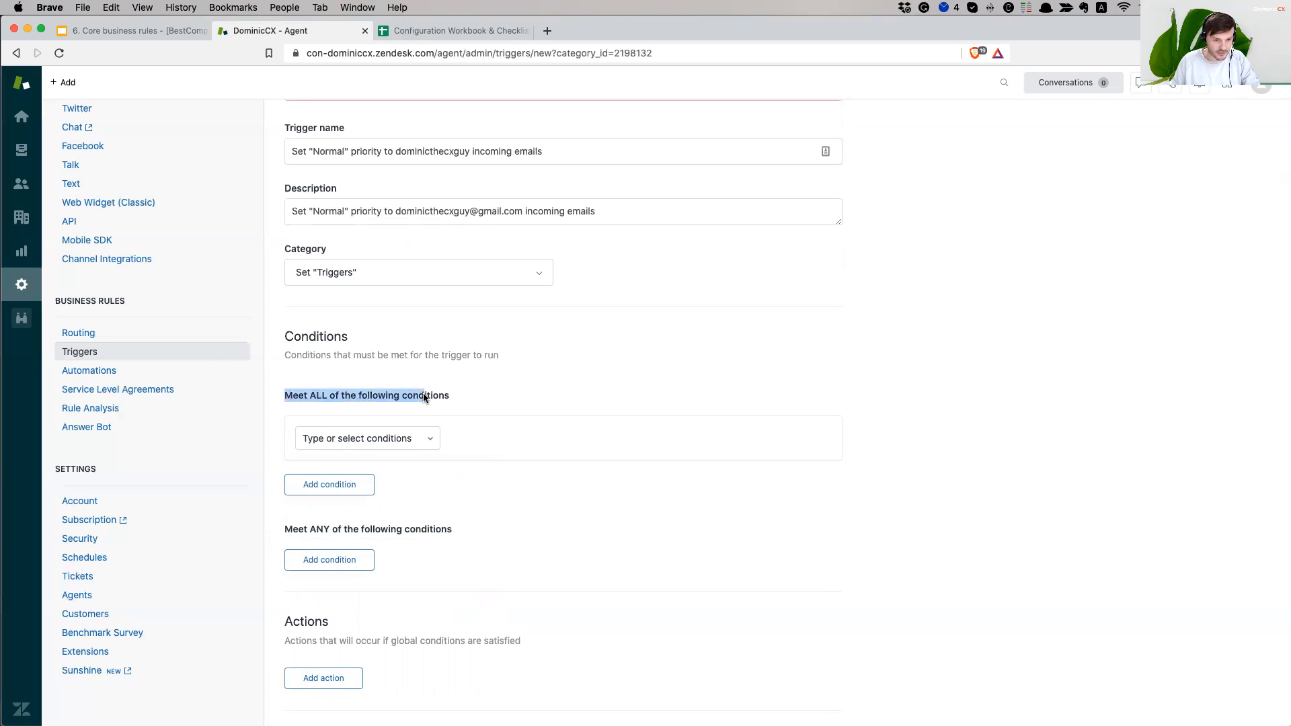
left_click_drag(286, 530, 434, 530)
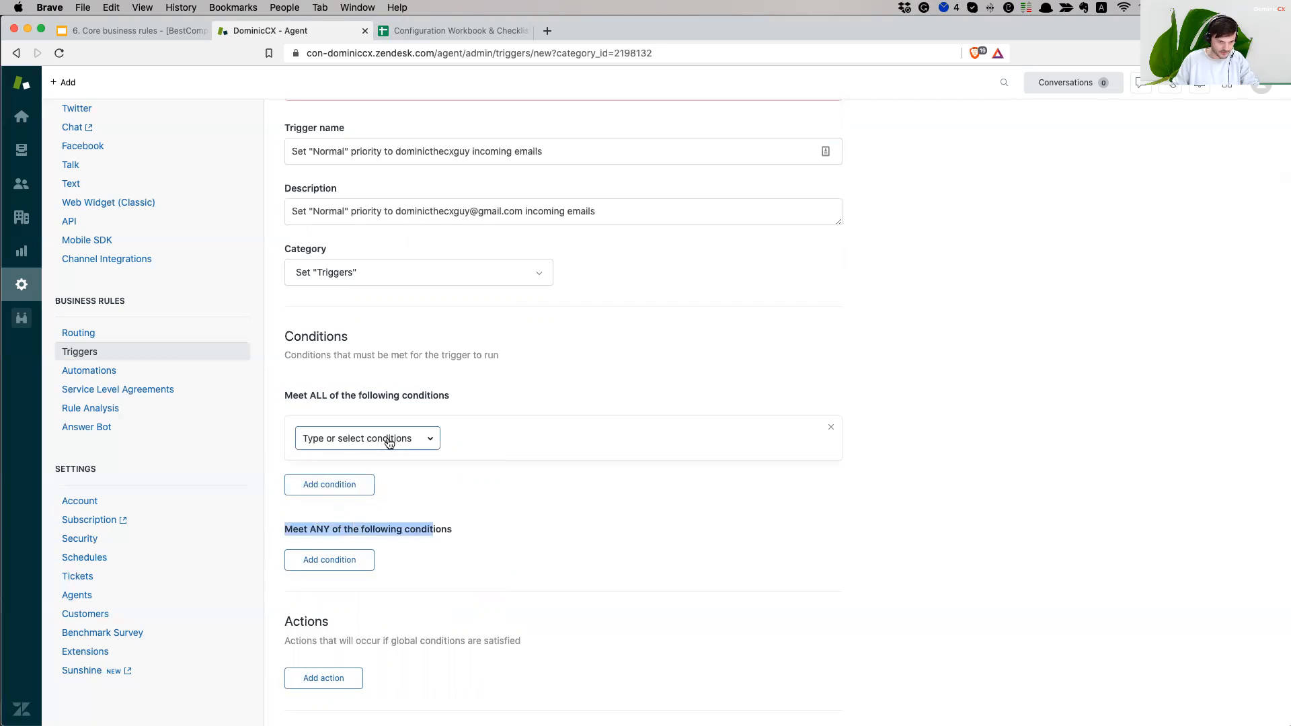
- Set the first condition to Ticket Is Created and add a second condition row
left_click(388, 440)
type("tic")
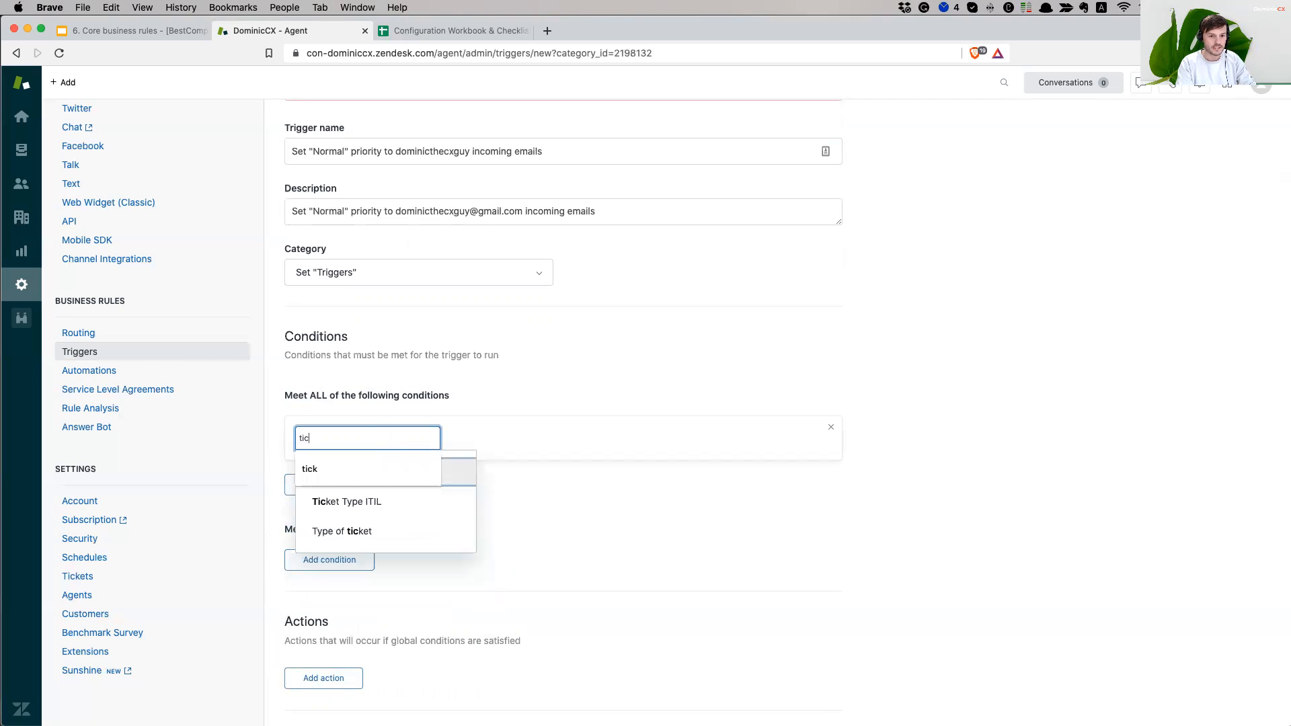
type("ket")
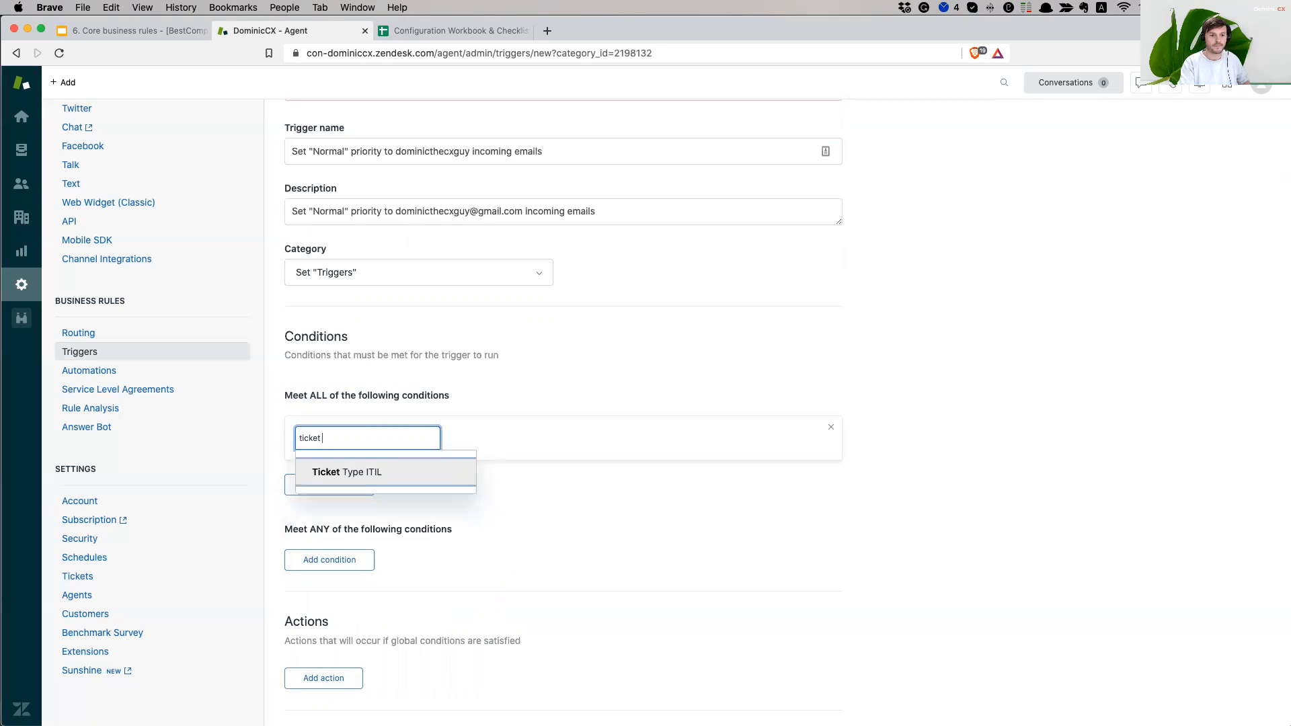
key("BackSpace")
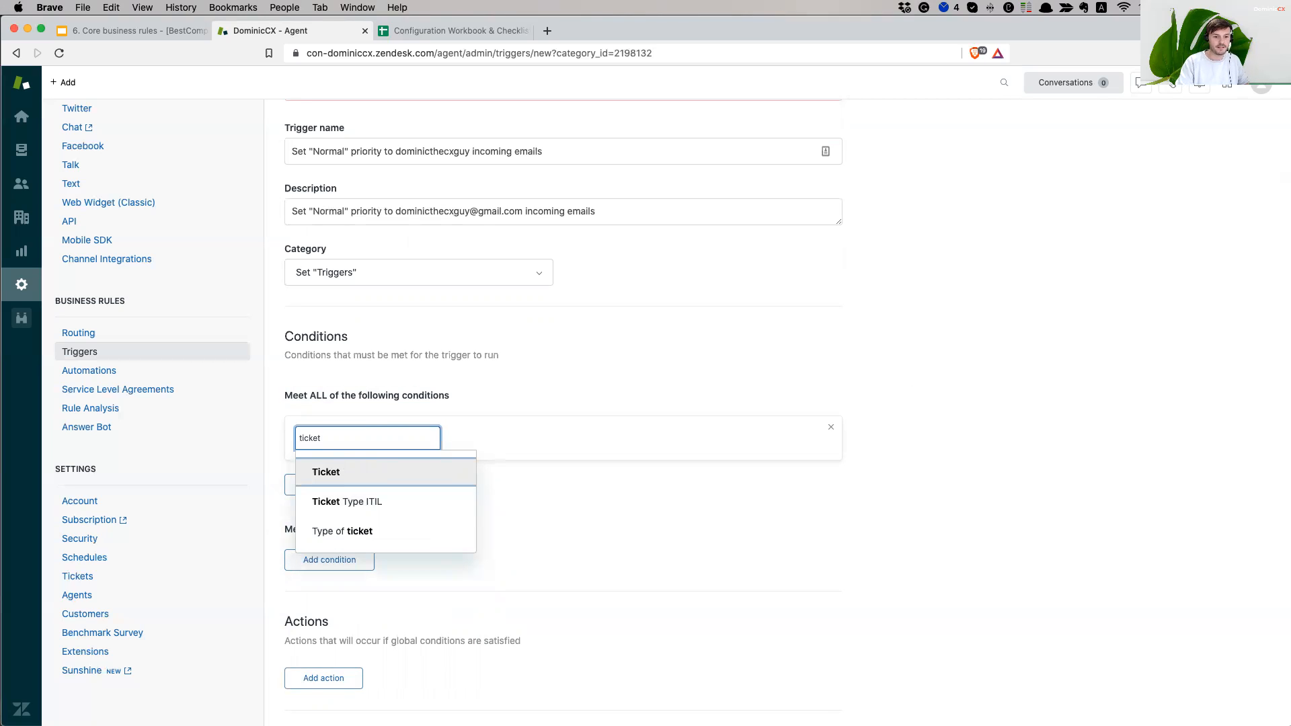
key("Return")
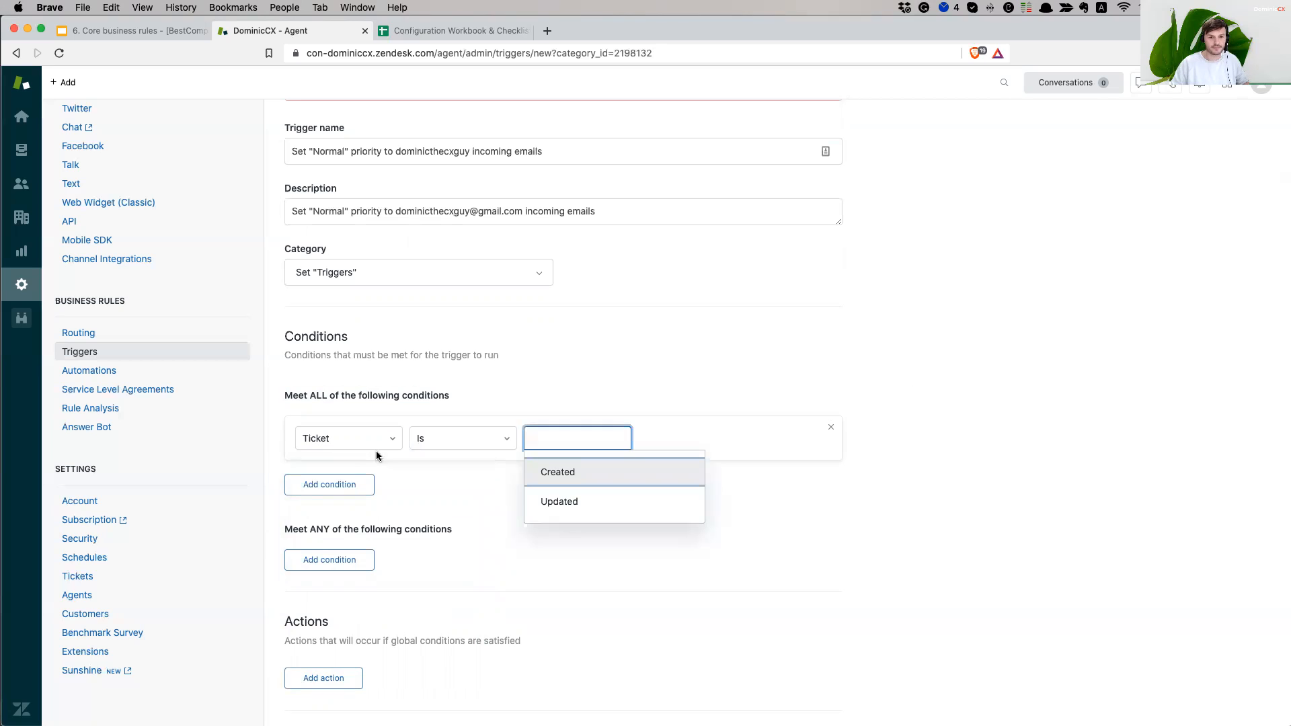
left_click(440, 440)
left_click(446, 472)
left_click(545, 438)
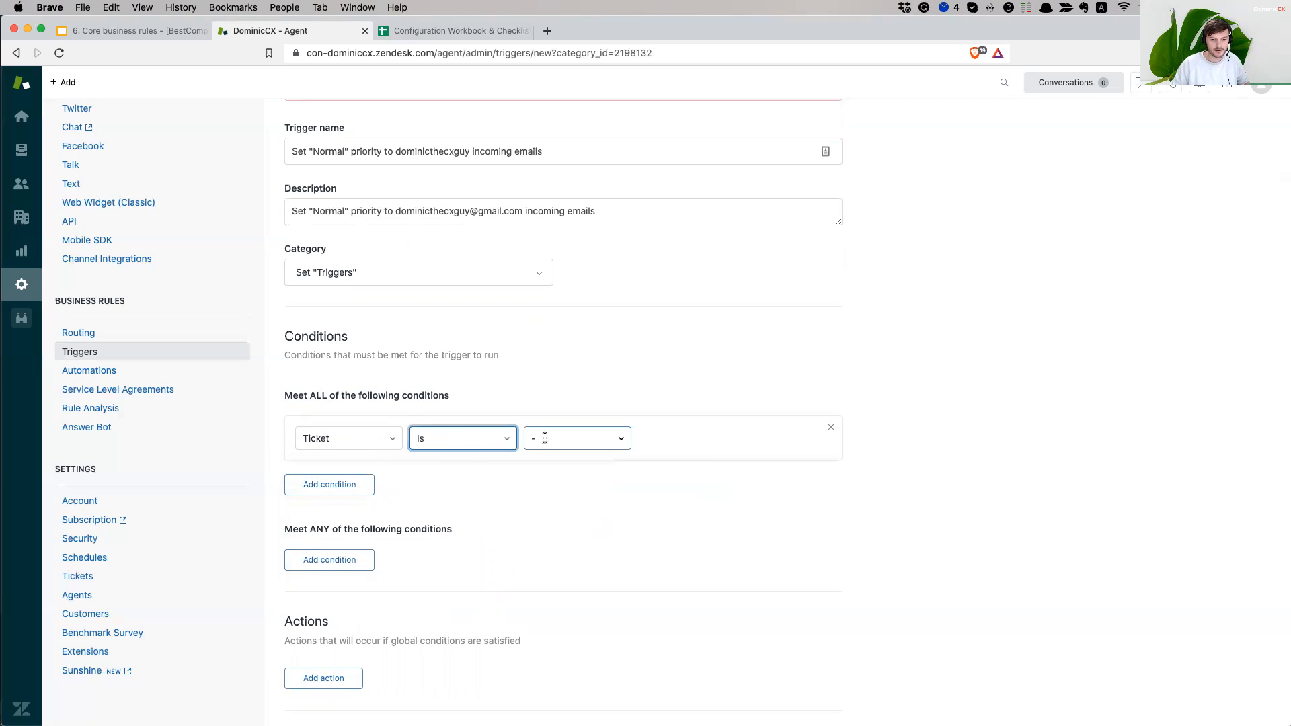
left_click(571, 474)
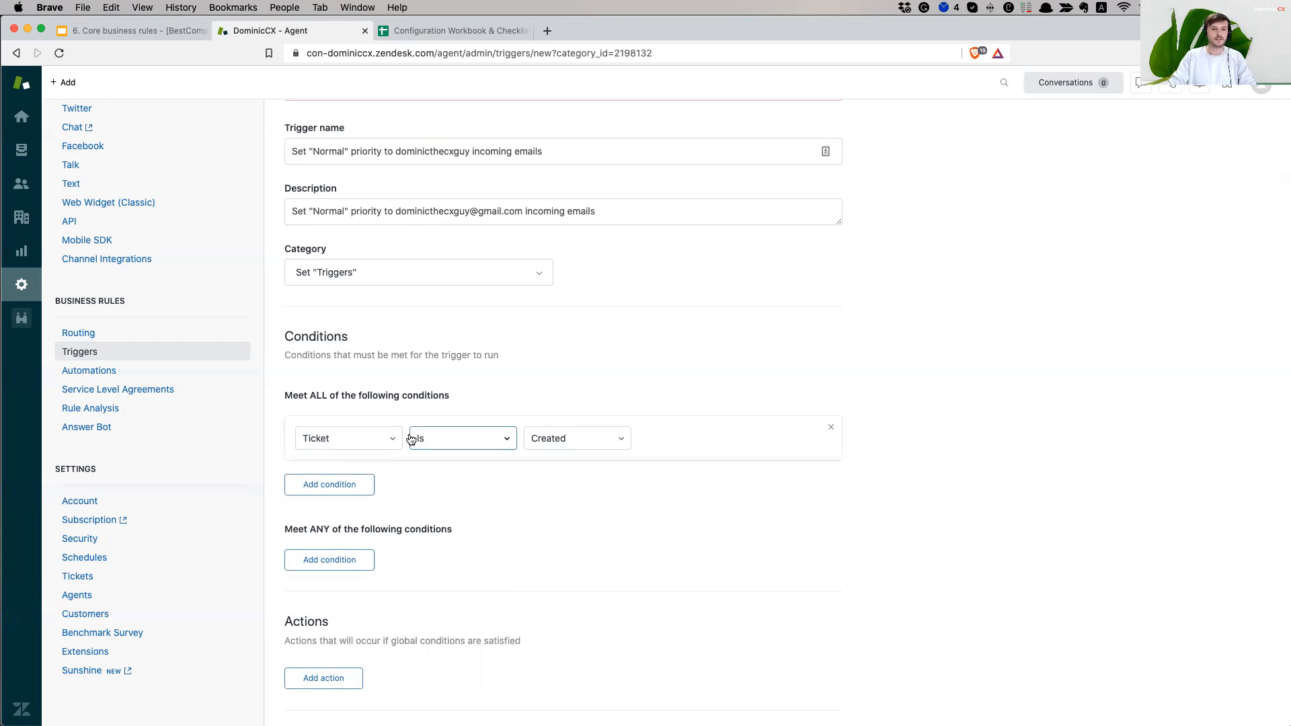
left_click(330, 485)
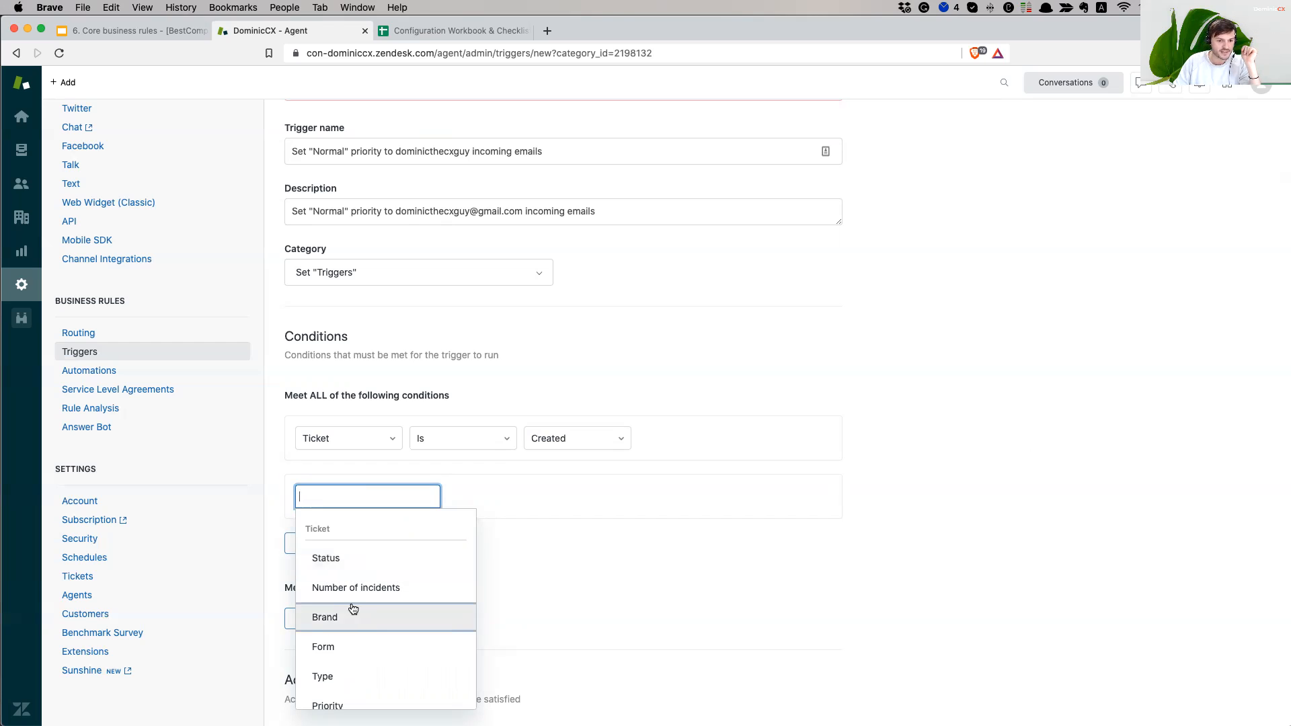
scroll(366, 625, "down", 1)
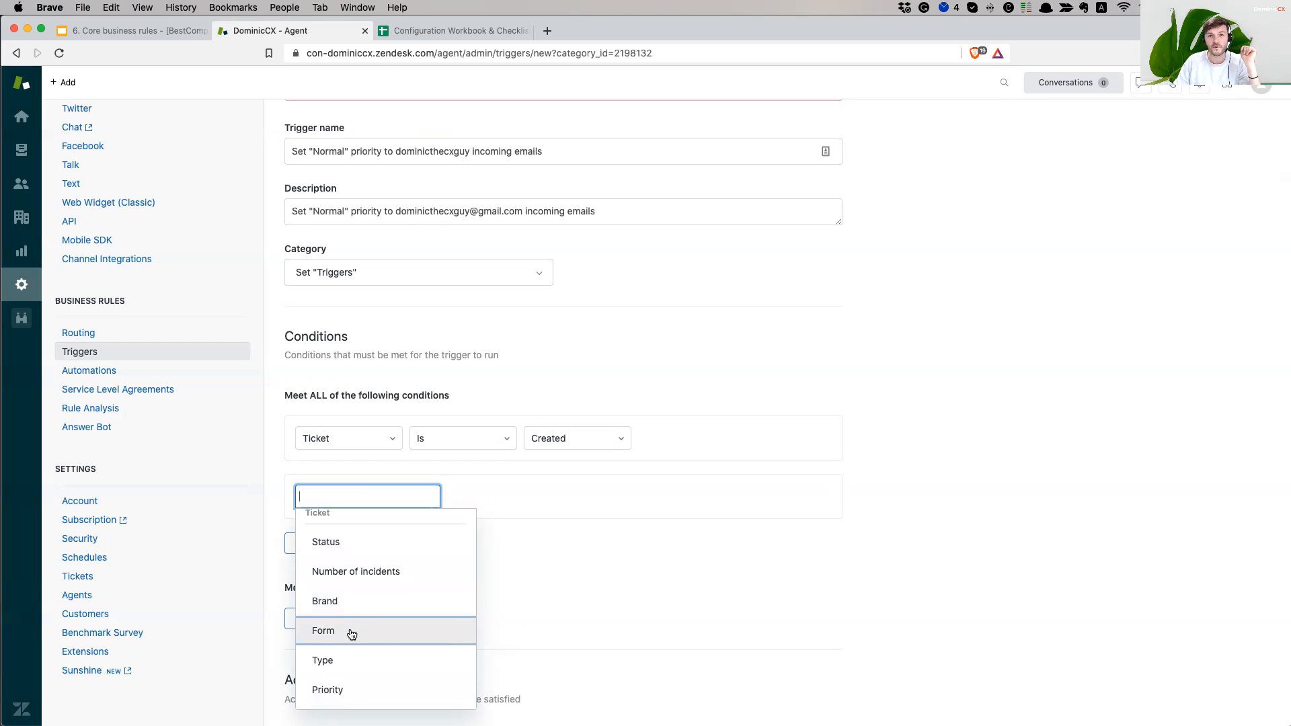
scroll(352, 634, "down", 2)
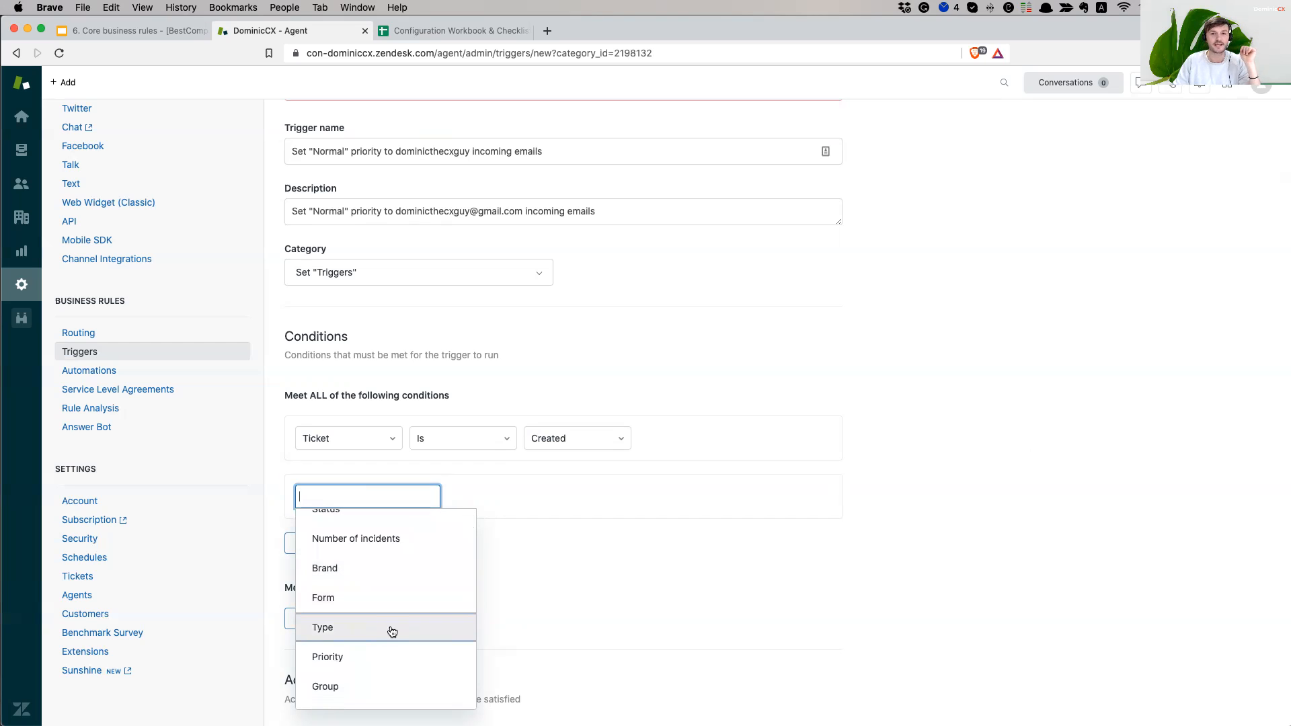
scroll(391, 632, "down", 1)
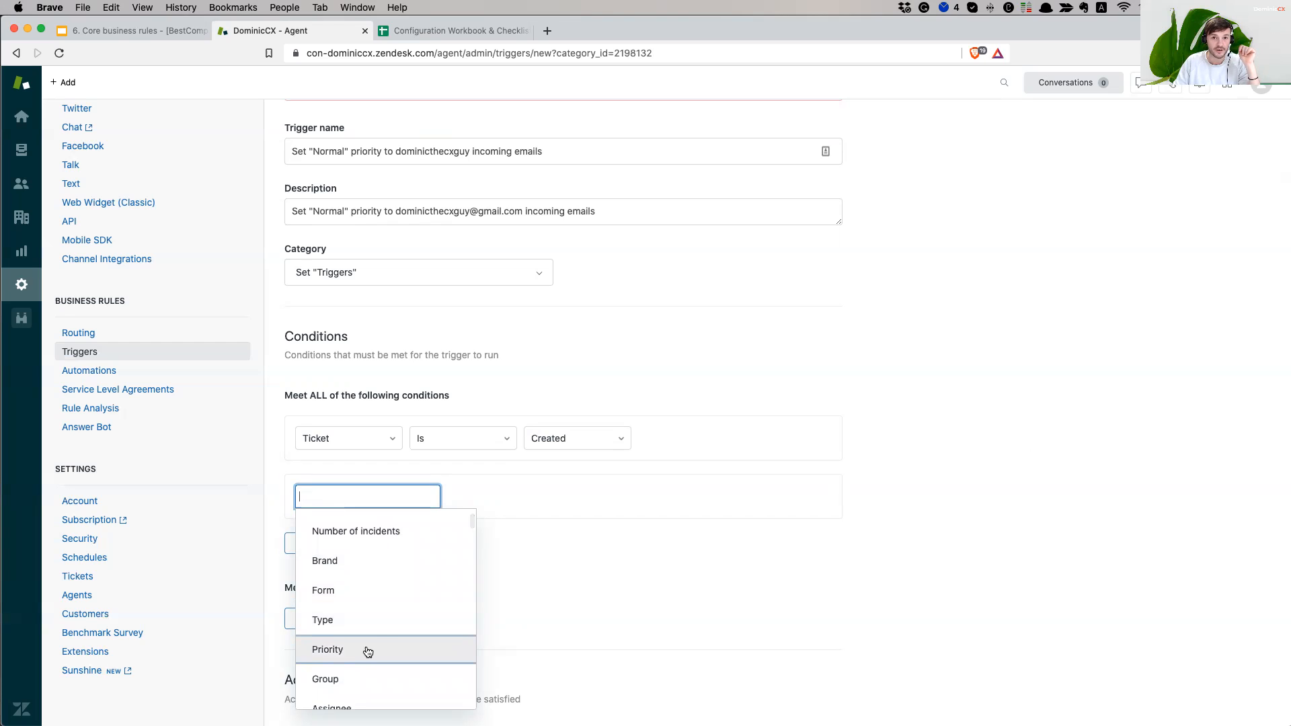
scroll(389, 645, "down", 3)
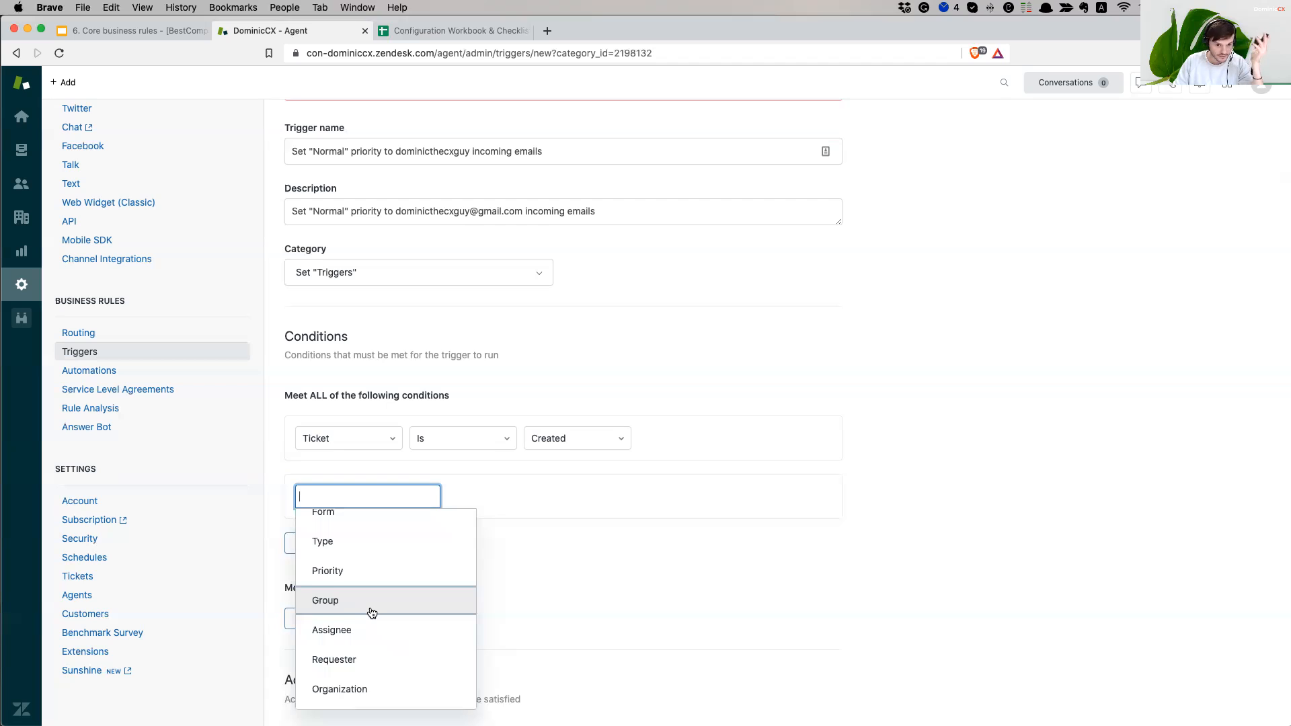
scroll(372, 612, "down", 2)
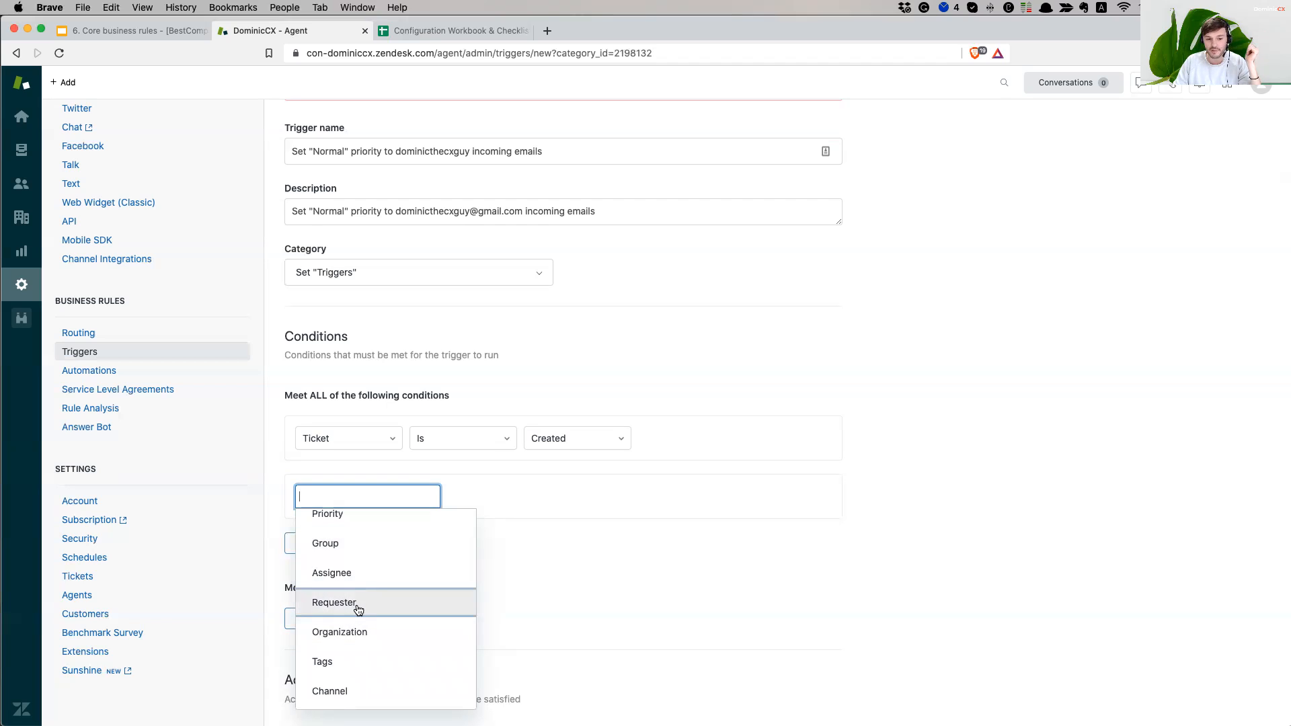
scroll(390, 632, "down", 1)
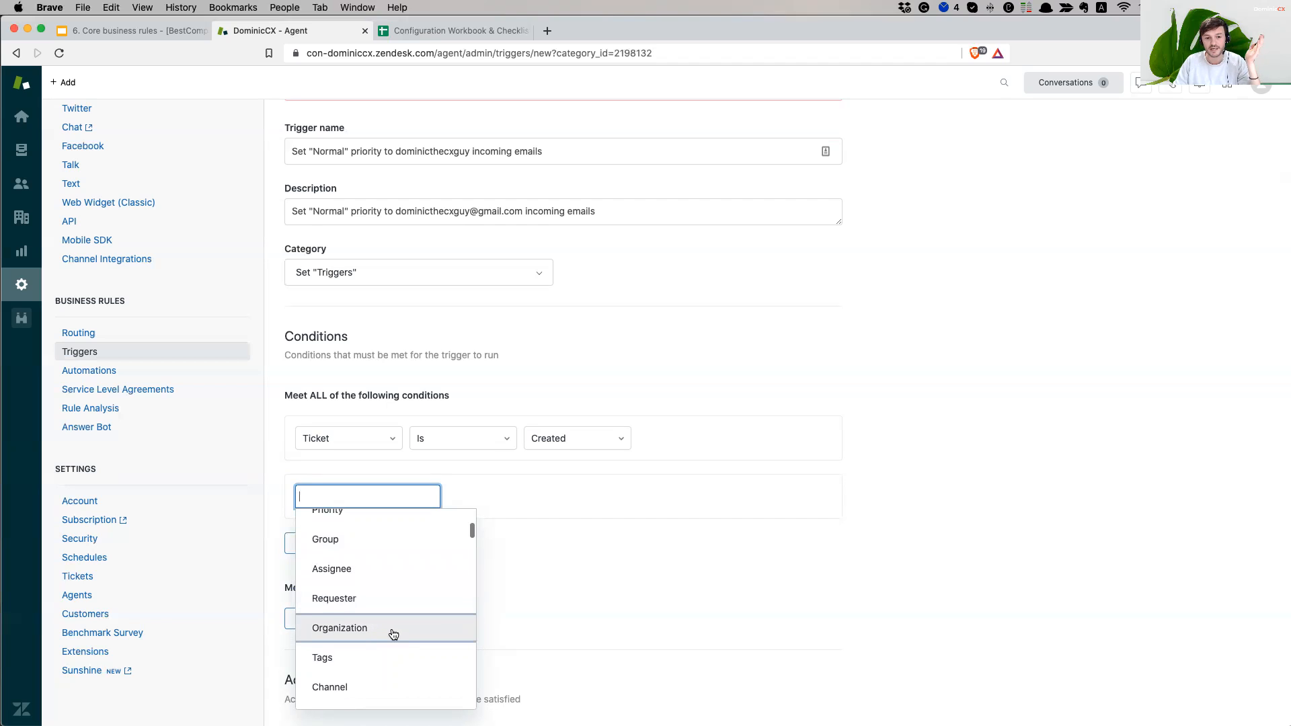
scroll(394, 635, "down", 2)
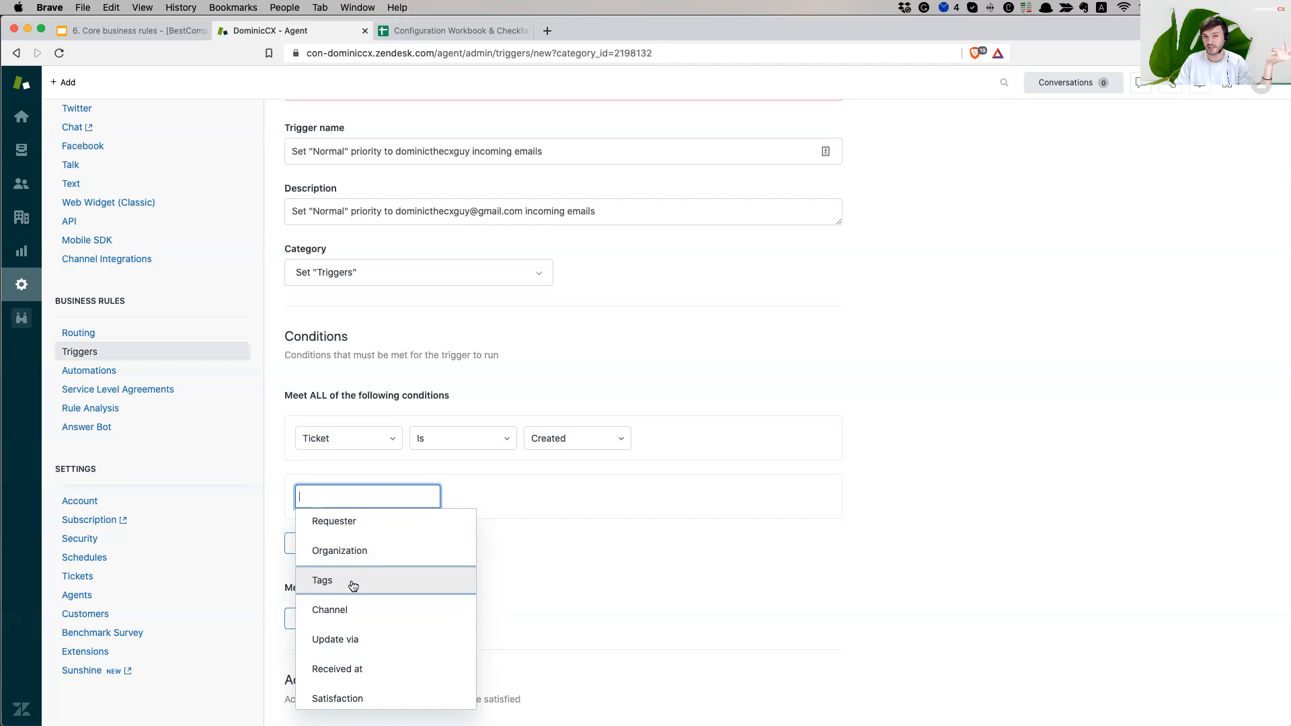
scroll(377, 606, "down", 3)
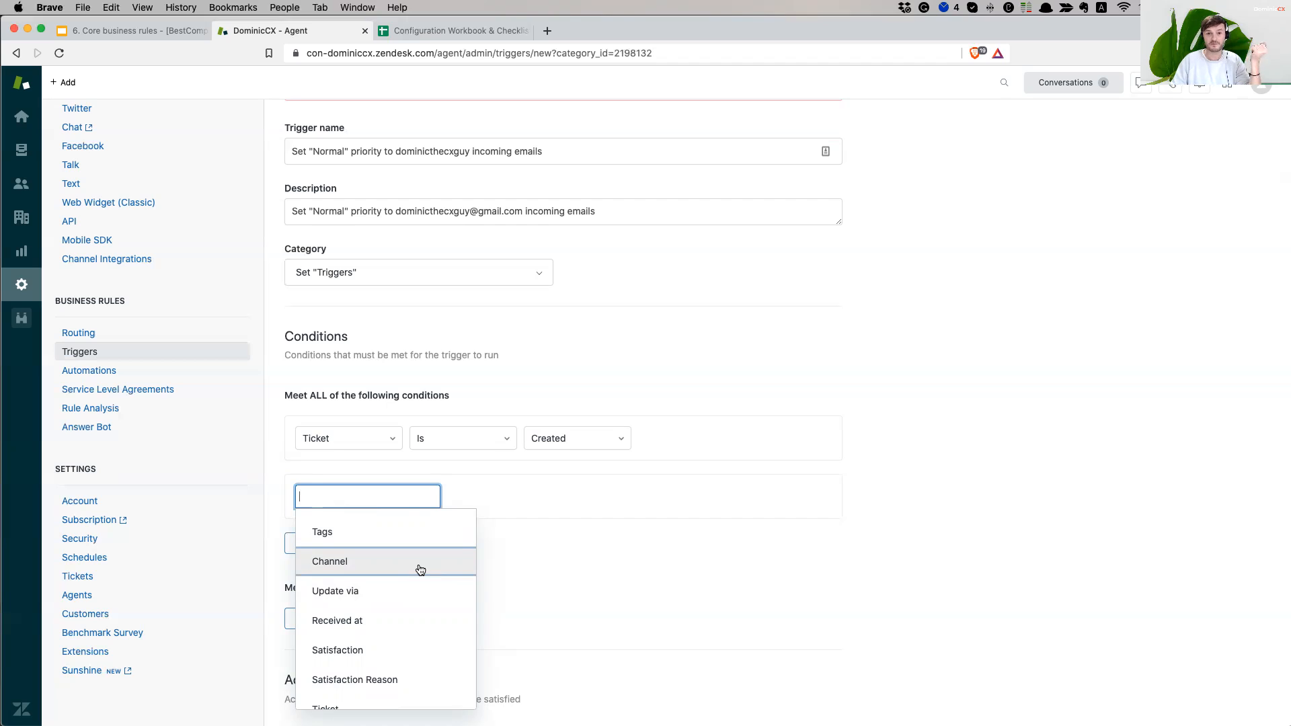
- Set the second condition to Channel Is Email
left_click(420, 570)
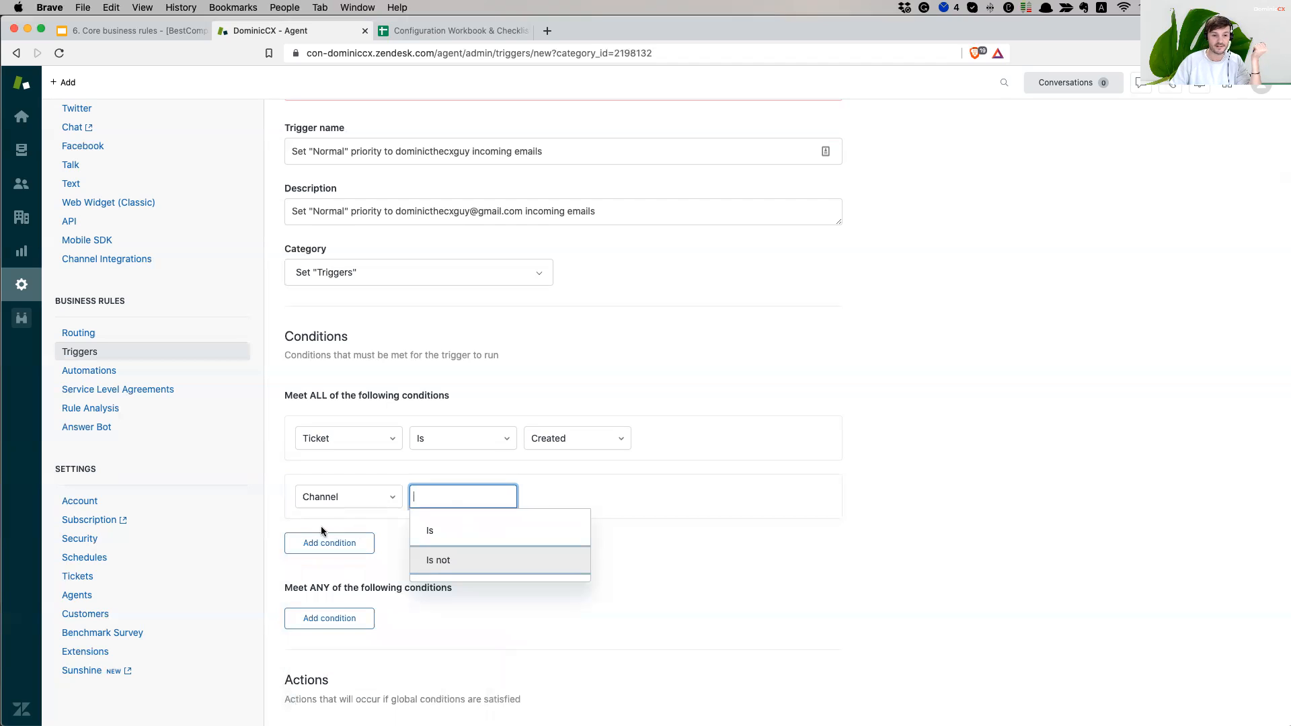
left_click(474, 536)
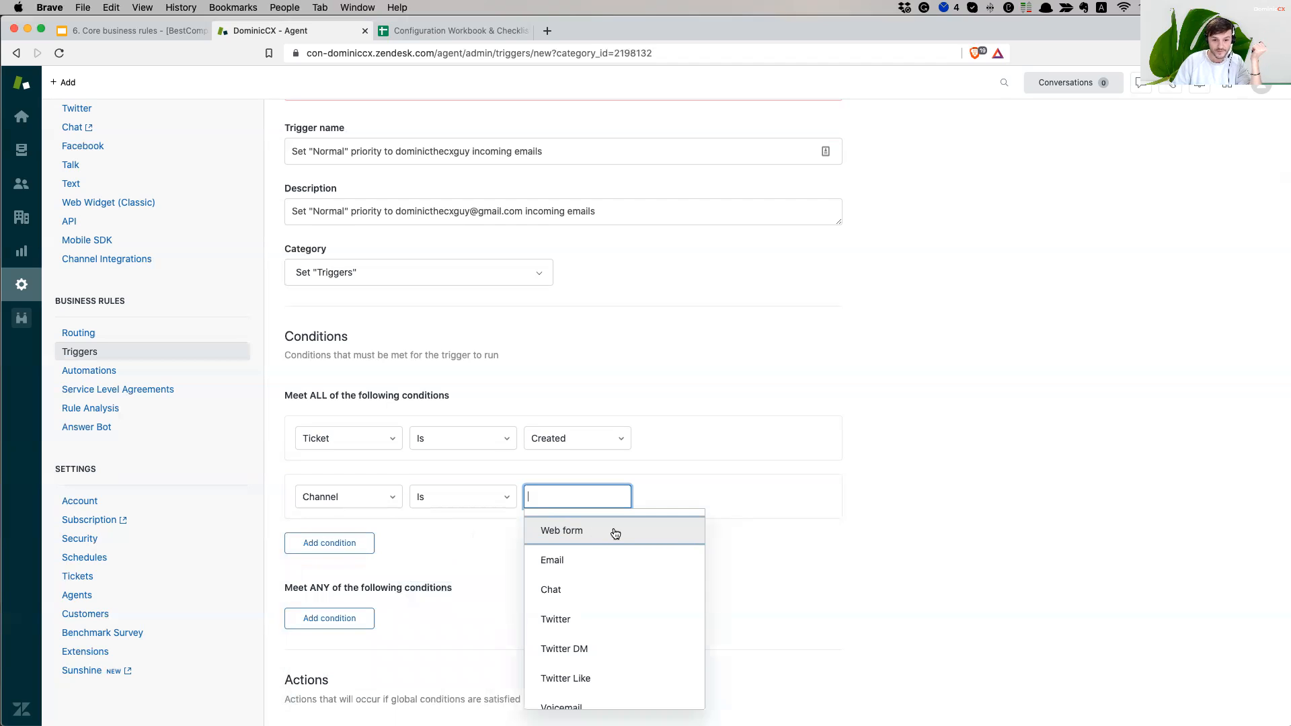
scroll(623, 649, "down", 1)
scroll(623, 651, "down", 3)
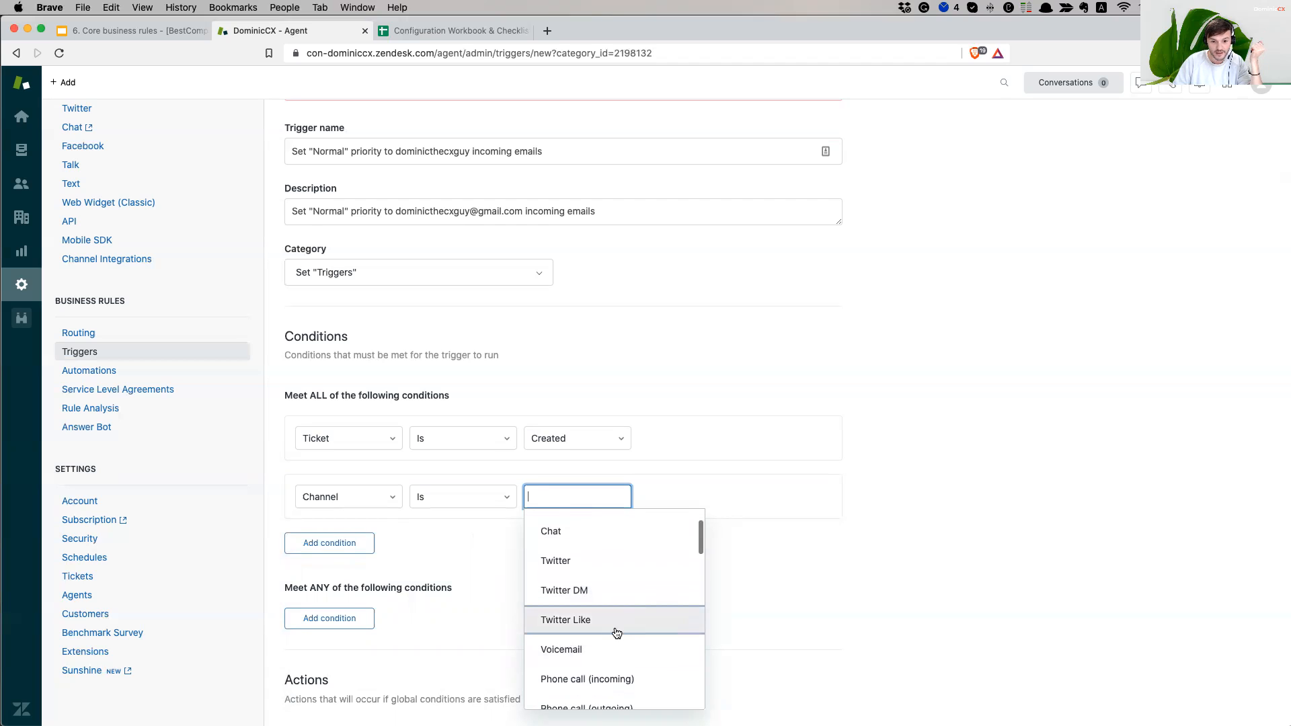
scroll(612, 620, "down", 5)
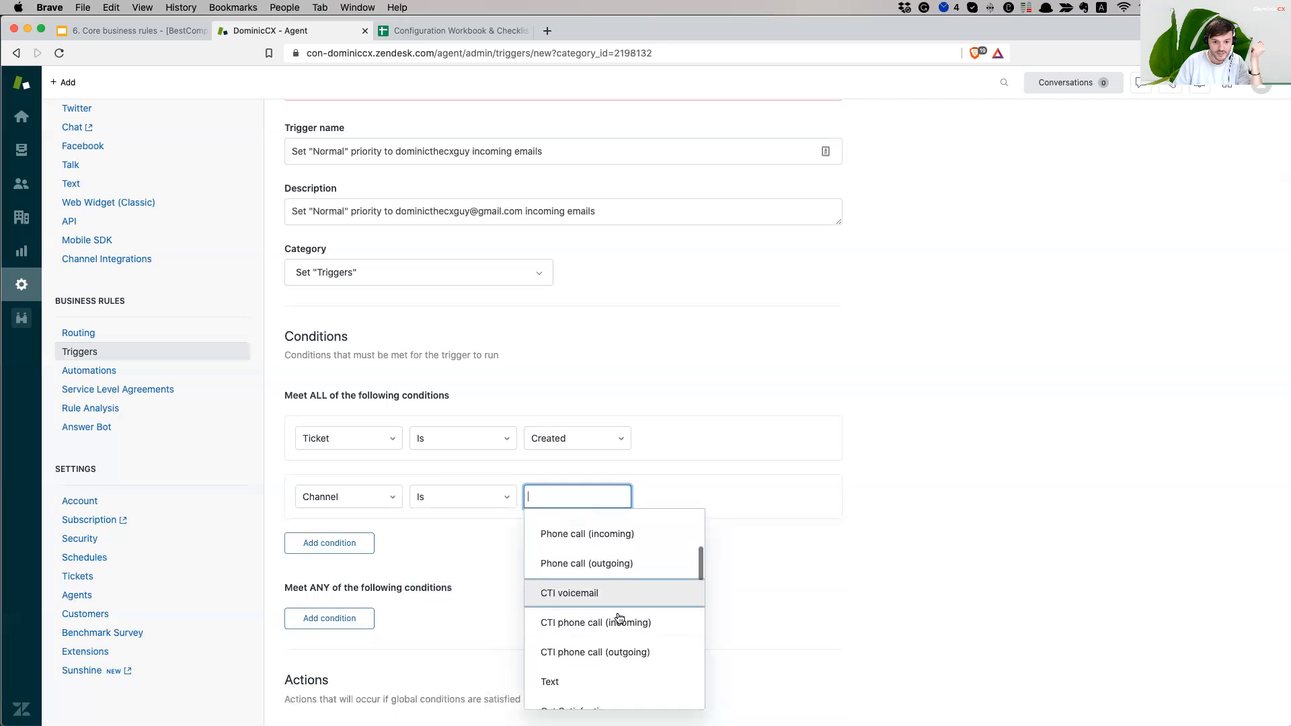
scroll(614, 633, "down", 3)
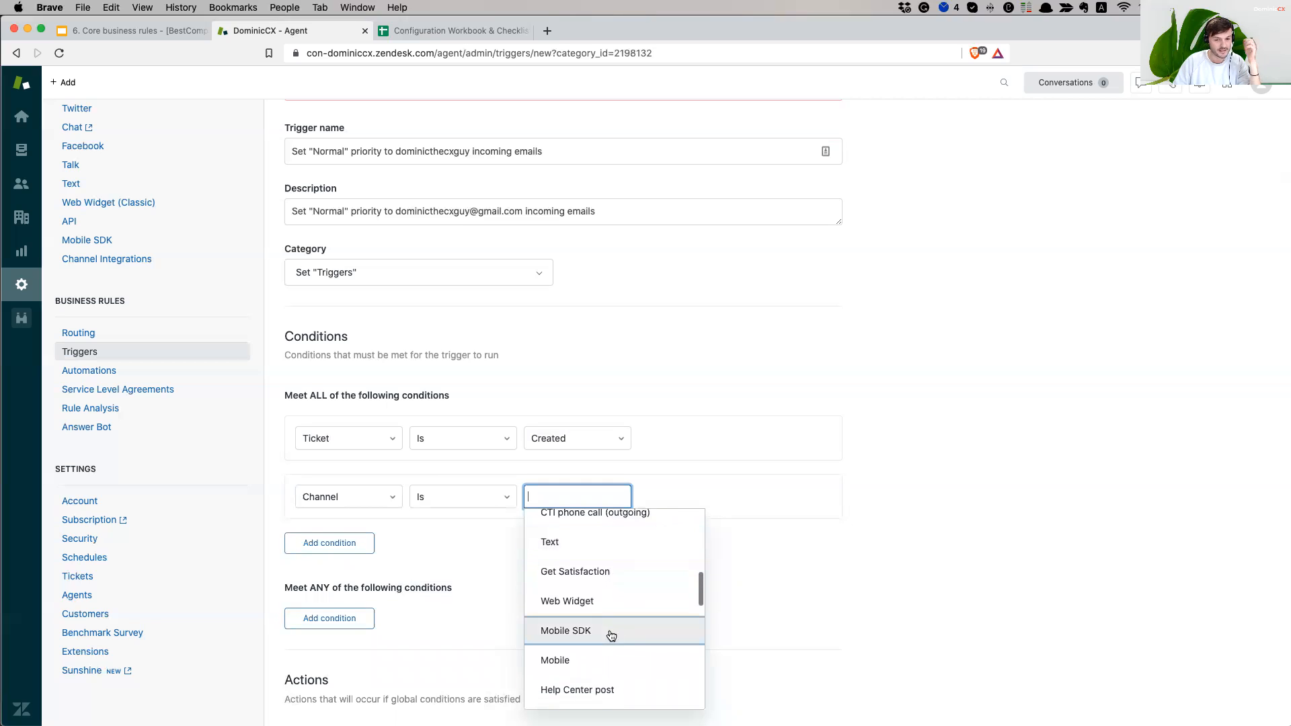
scroll(612, 635, "down", 3)
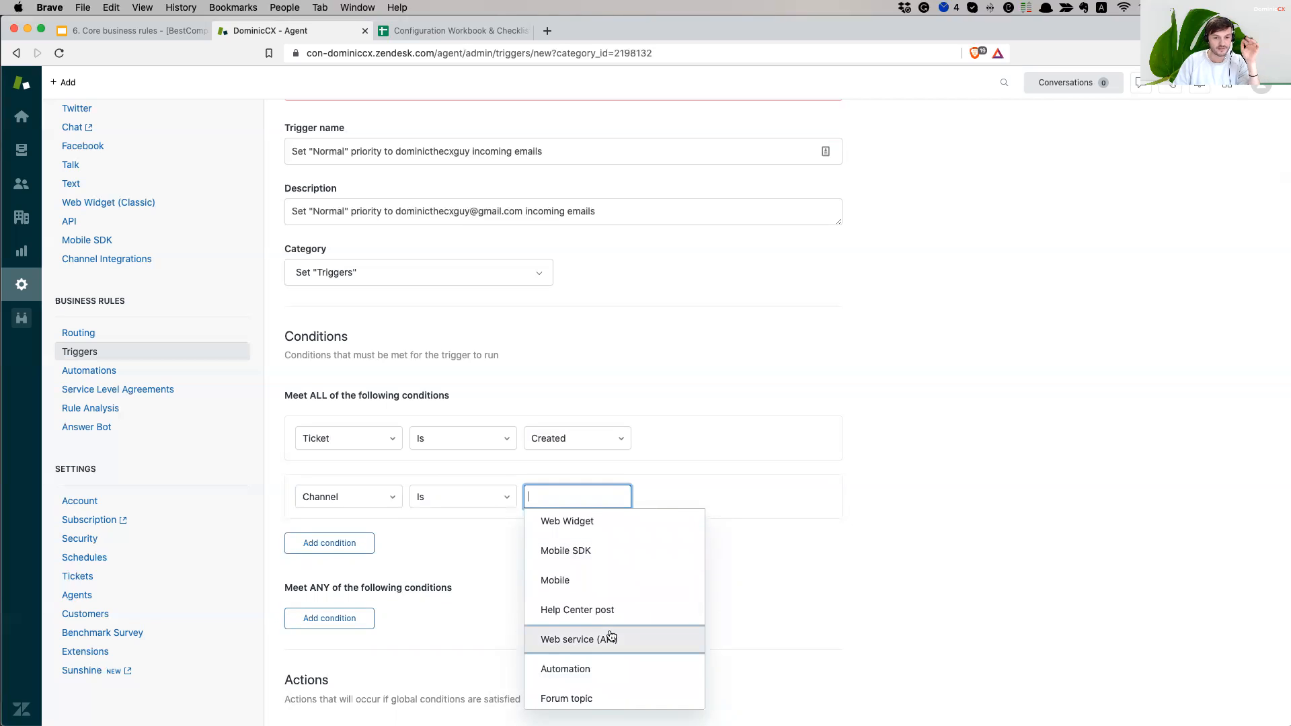
scroll(612, 635, "down", 2)
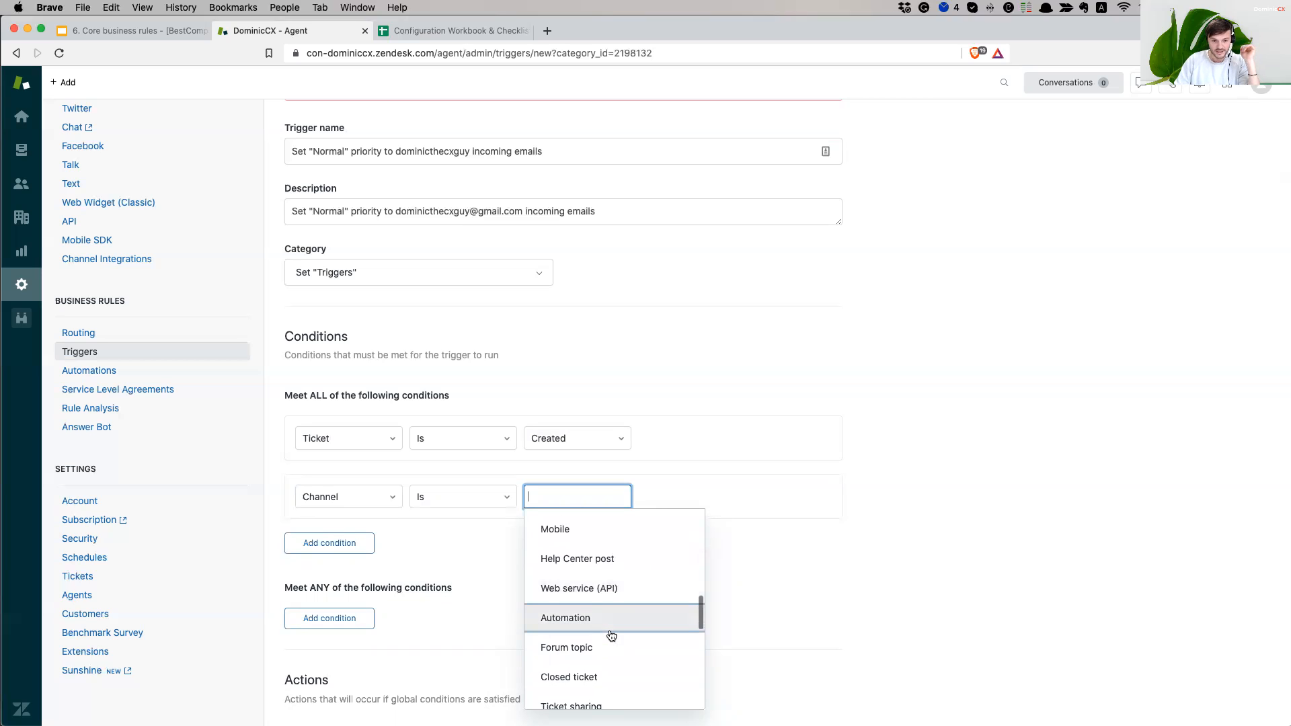
scroll(618, 616, "down", 4)
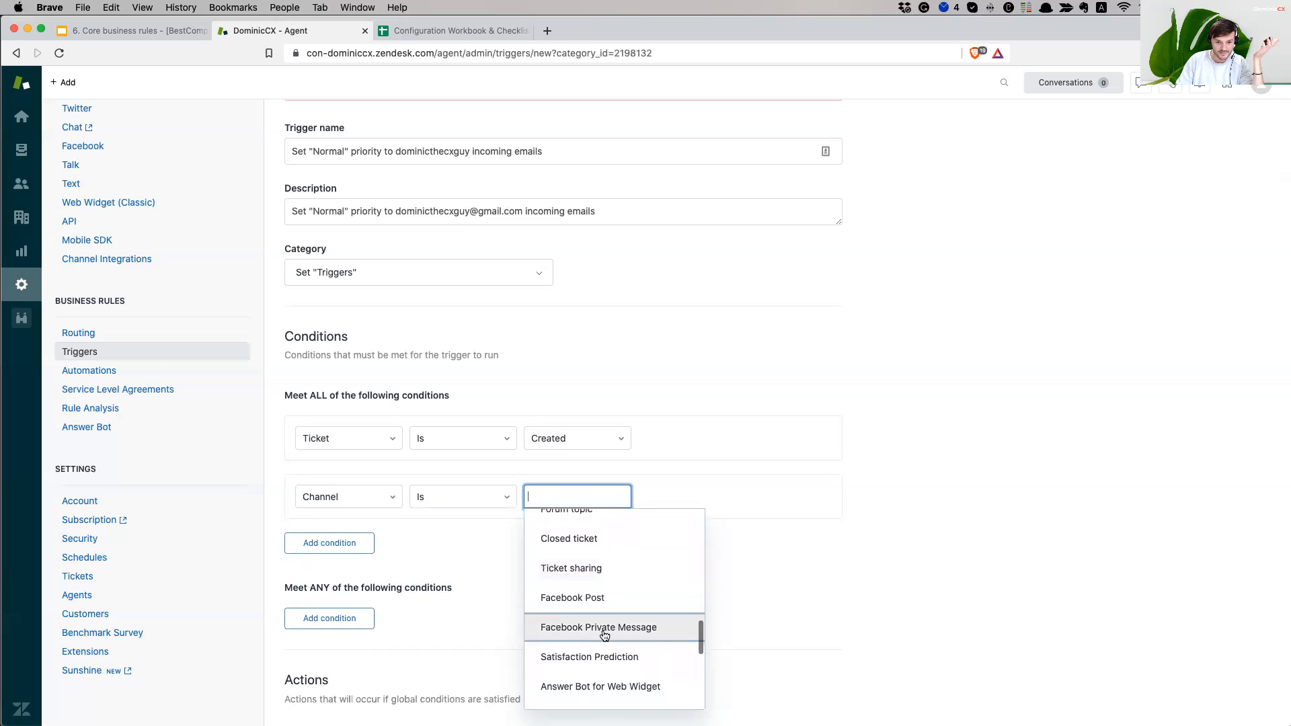
scroll(623, 608, "down", 7)
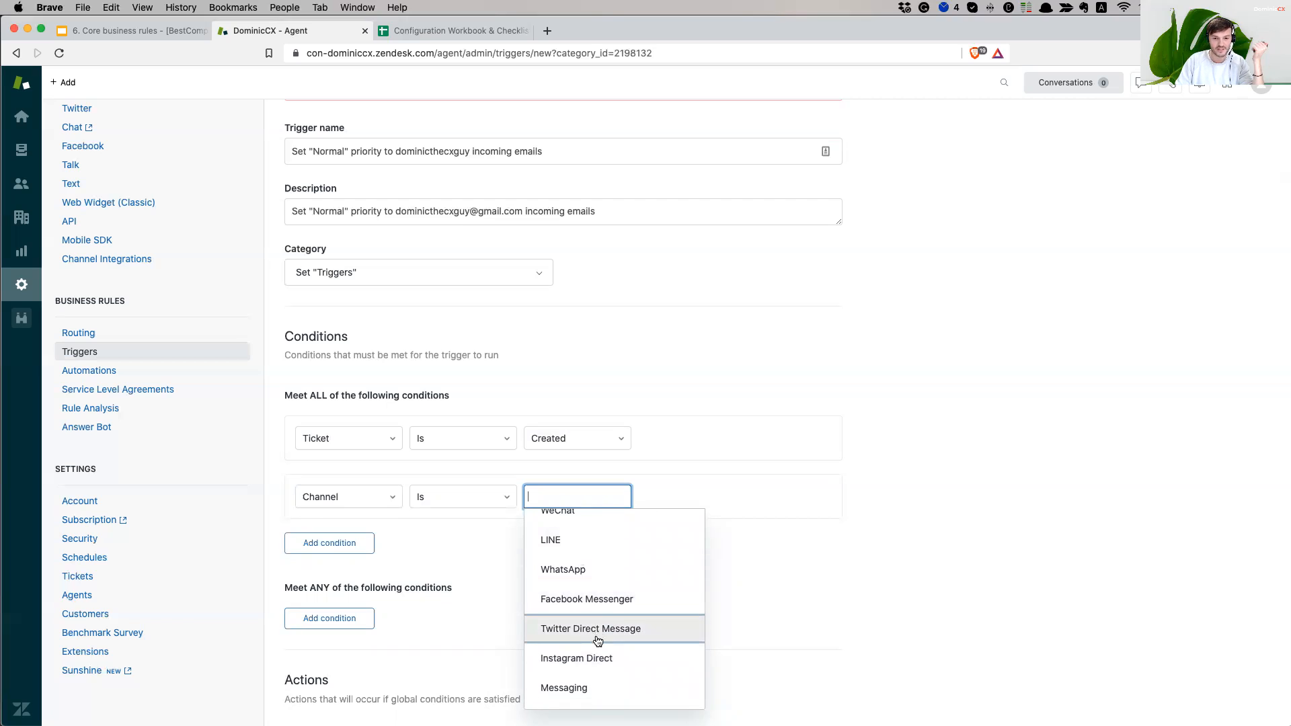
scroll(598, 641, "up", 3)
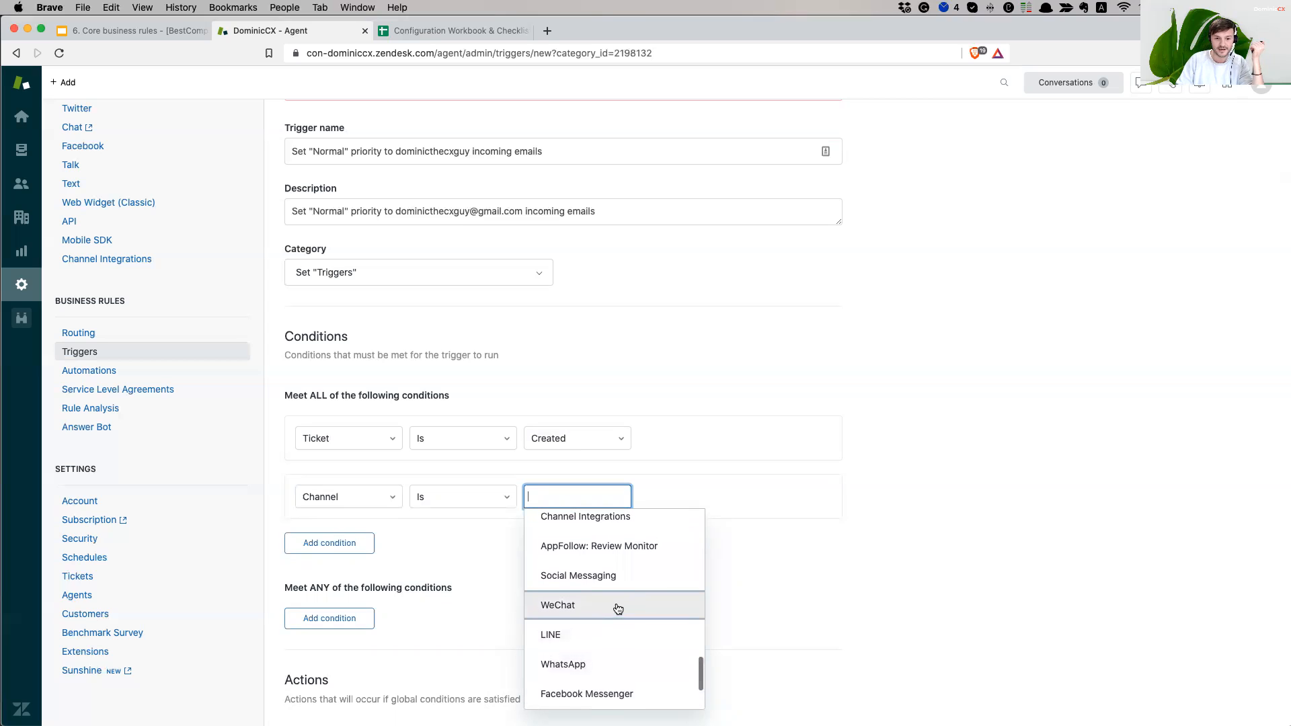
scroll(618, 609, "up", 3)
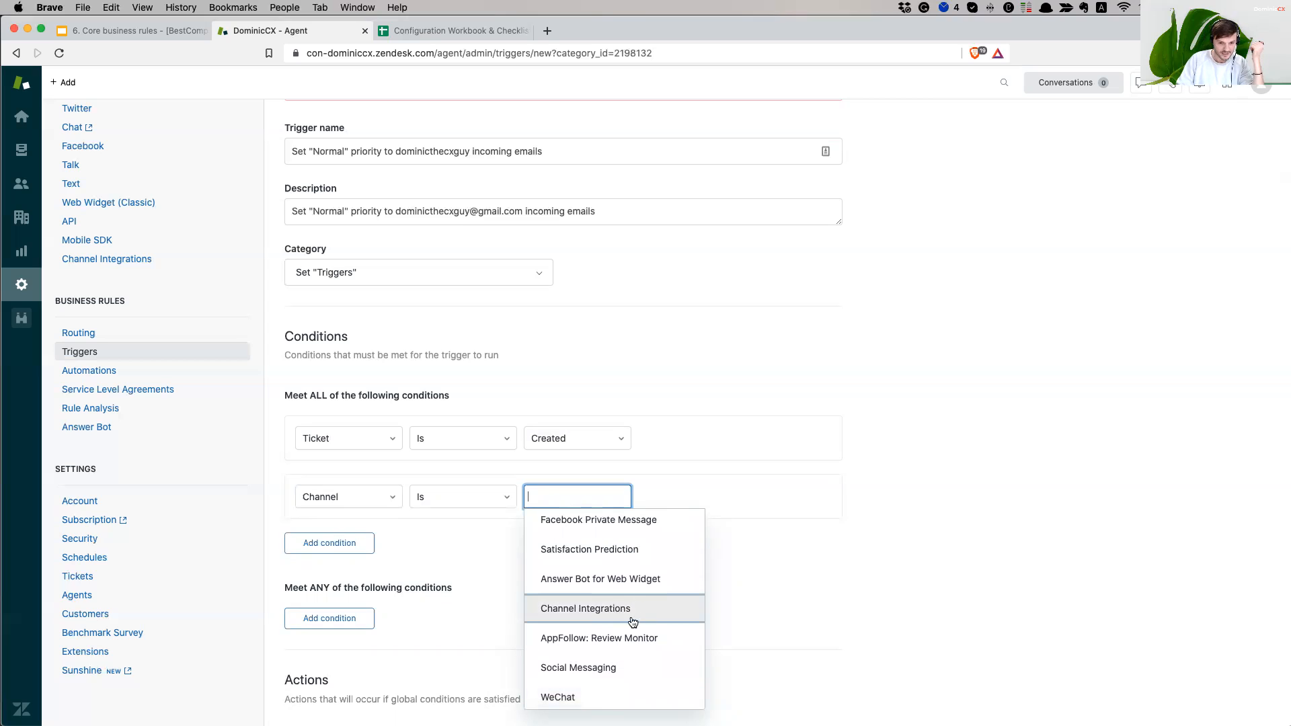
scroll(631, 623, "up", 3)
scroll(629, 624, "up", 8)
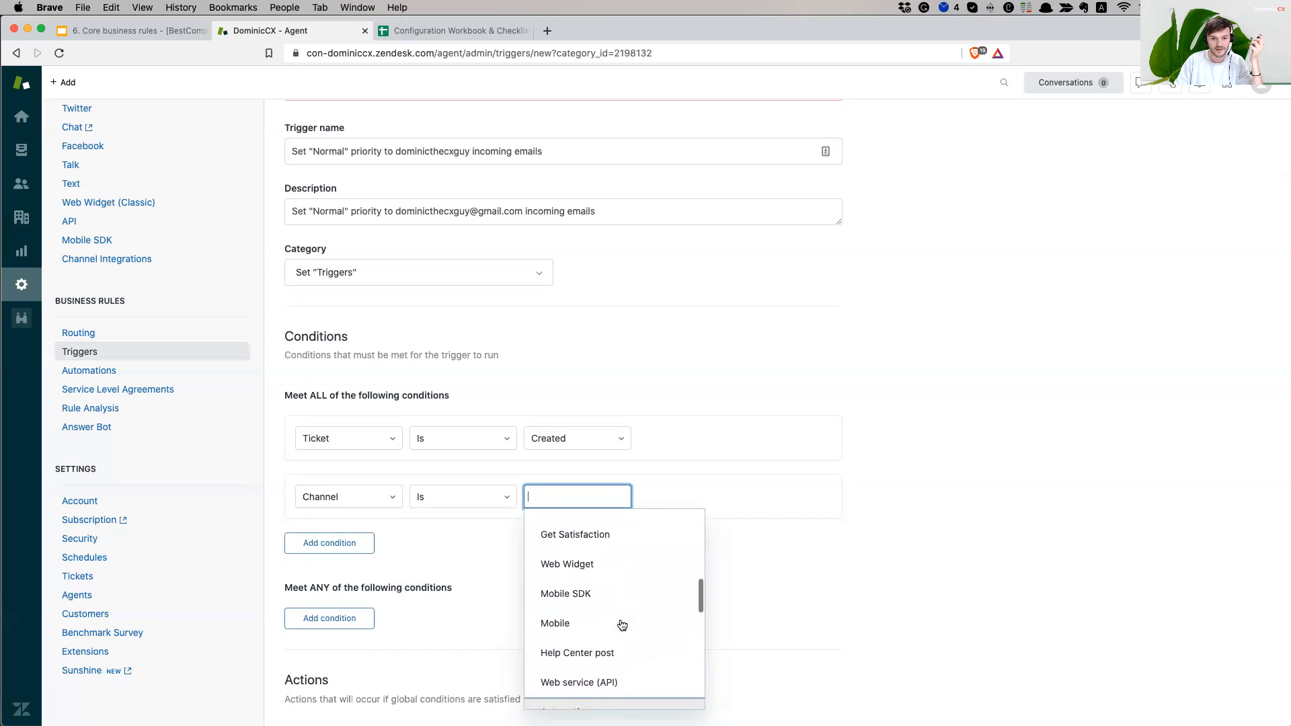
scroll(637, 587, "up", 3)
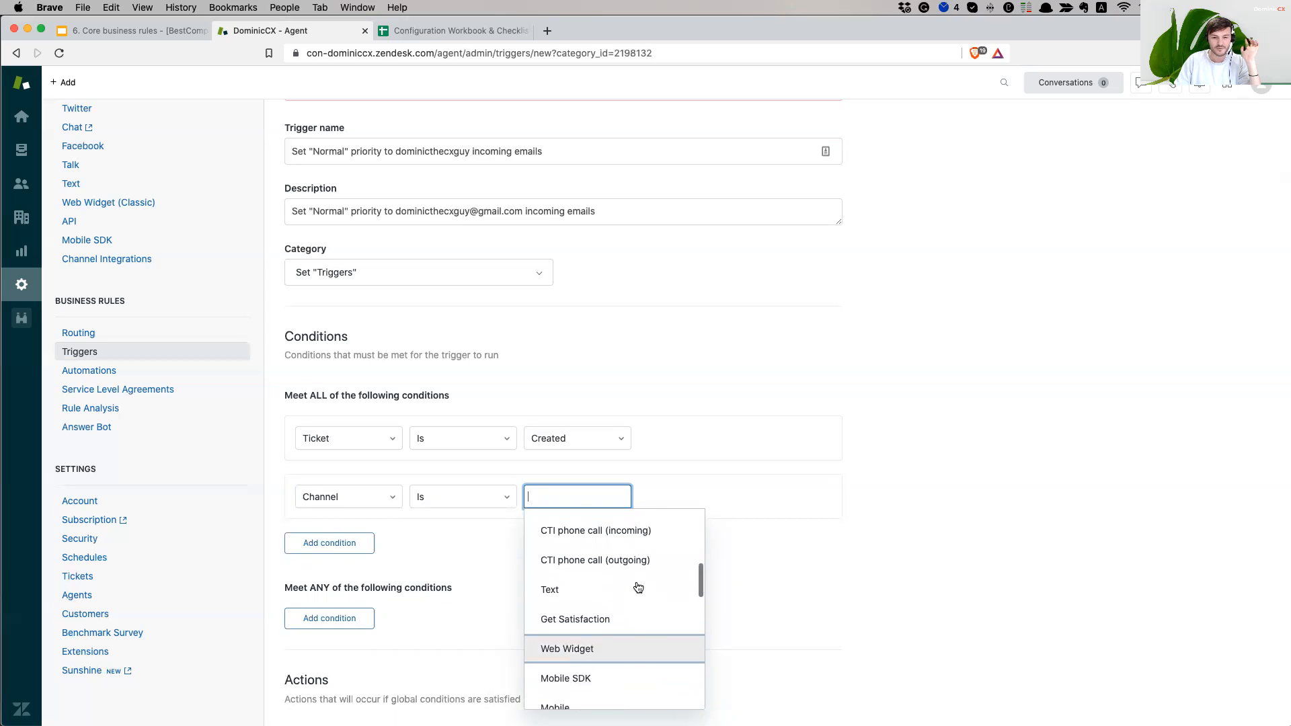
scroll(637, 588, "up", 7)
scroll(642, 611, "up", 3)
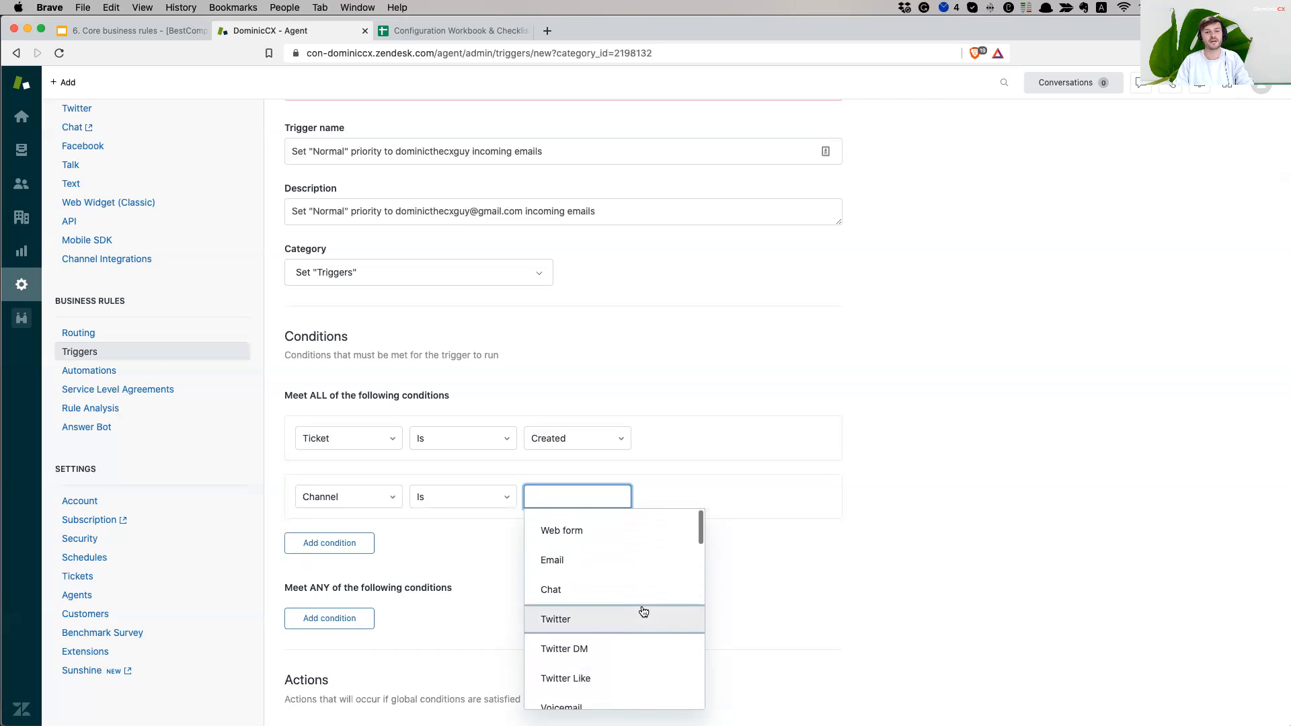
left_click(606, 563)
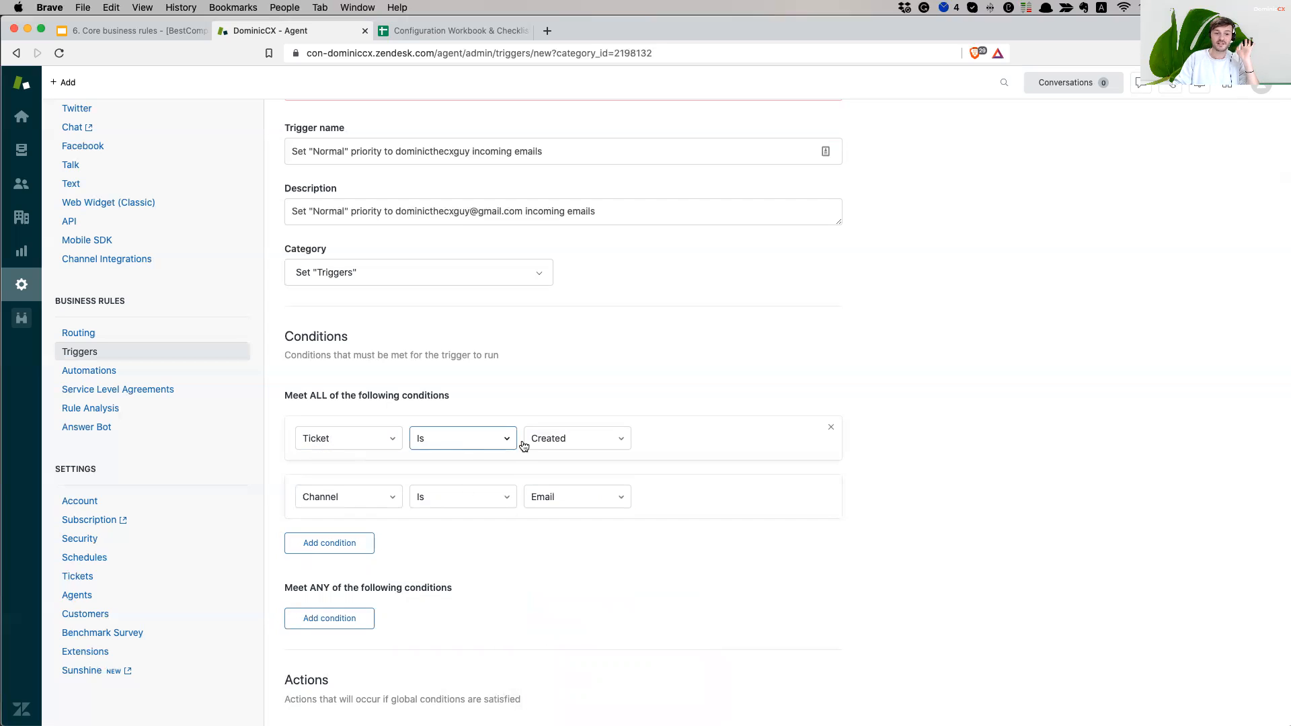
scroll(910, 536, "down", 3)
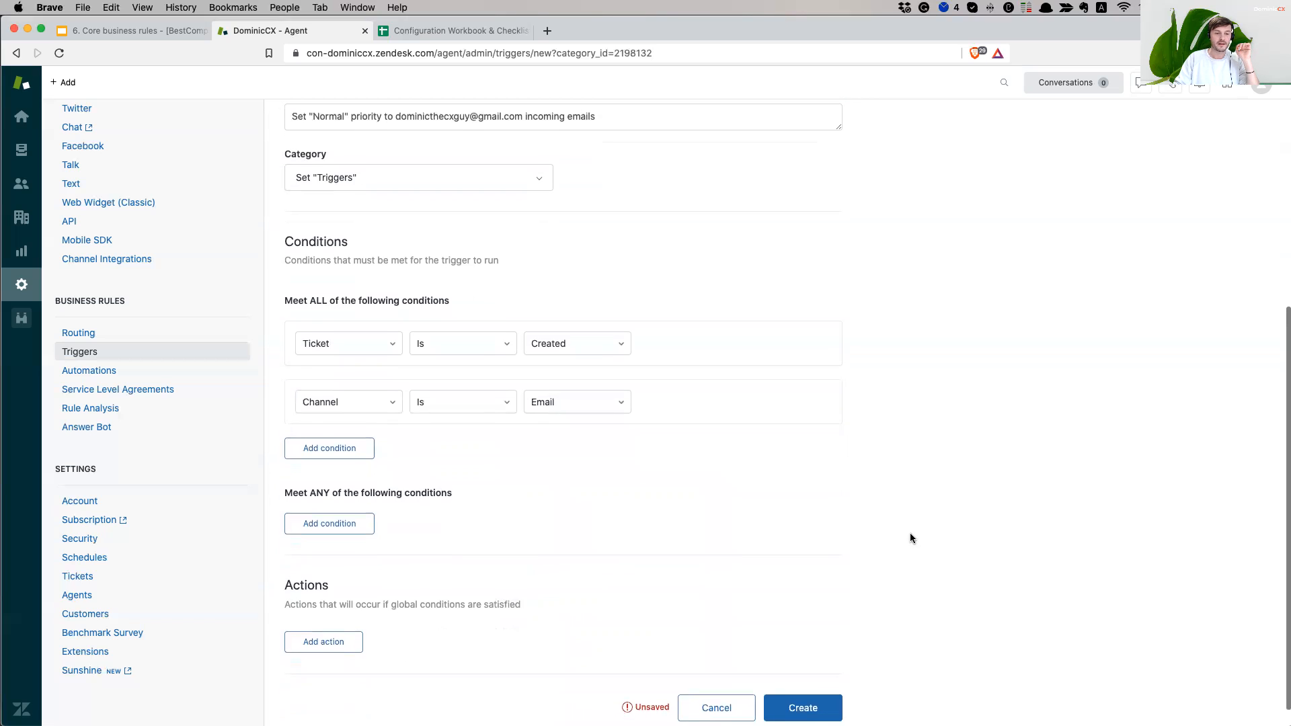
- Add a third condition: Received at Is the Gmail support address
left_click(333, 452)
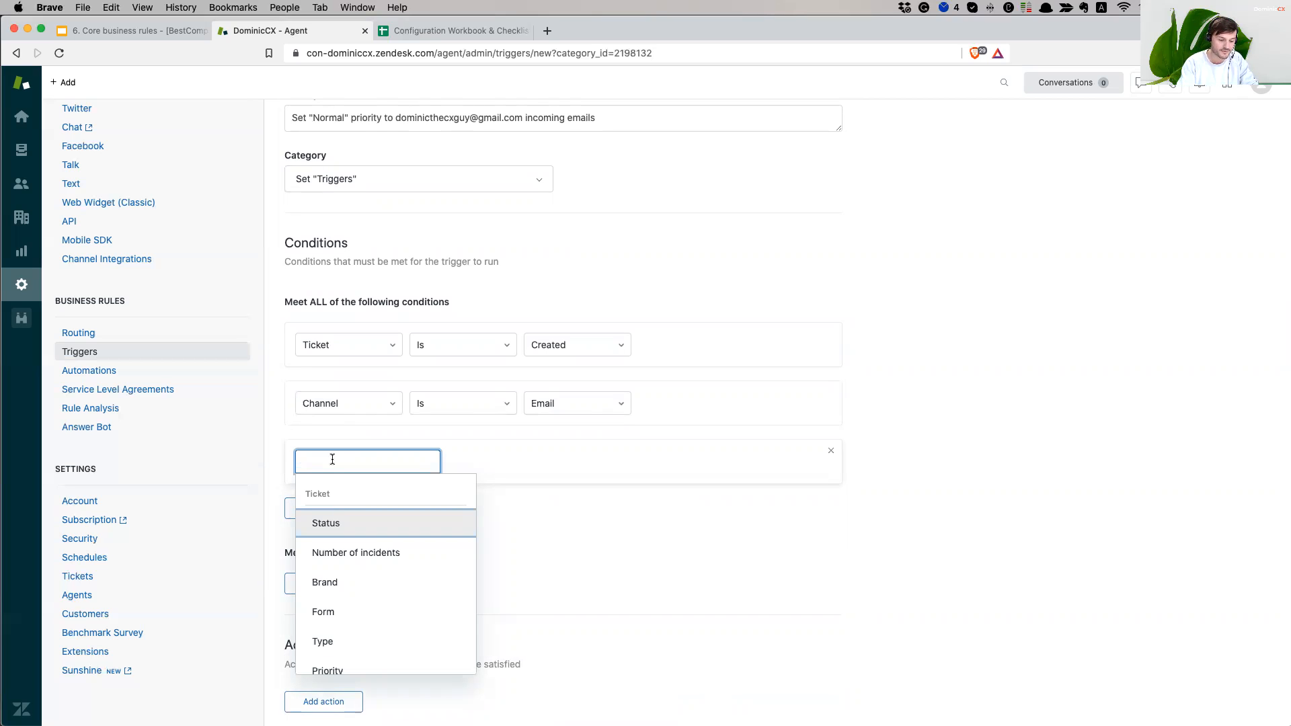
scroll(438, 596, "down", 7)
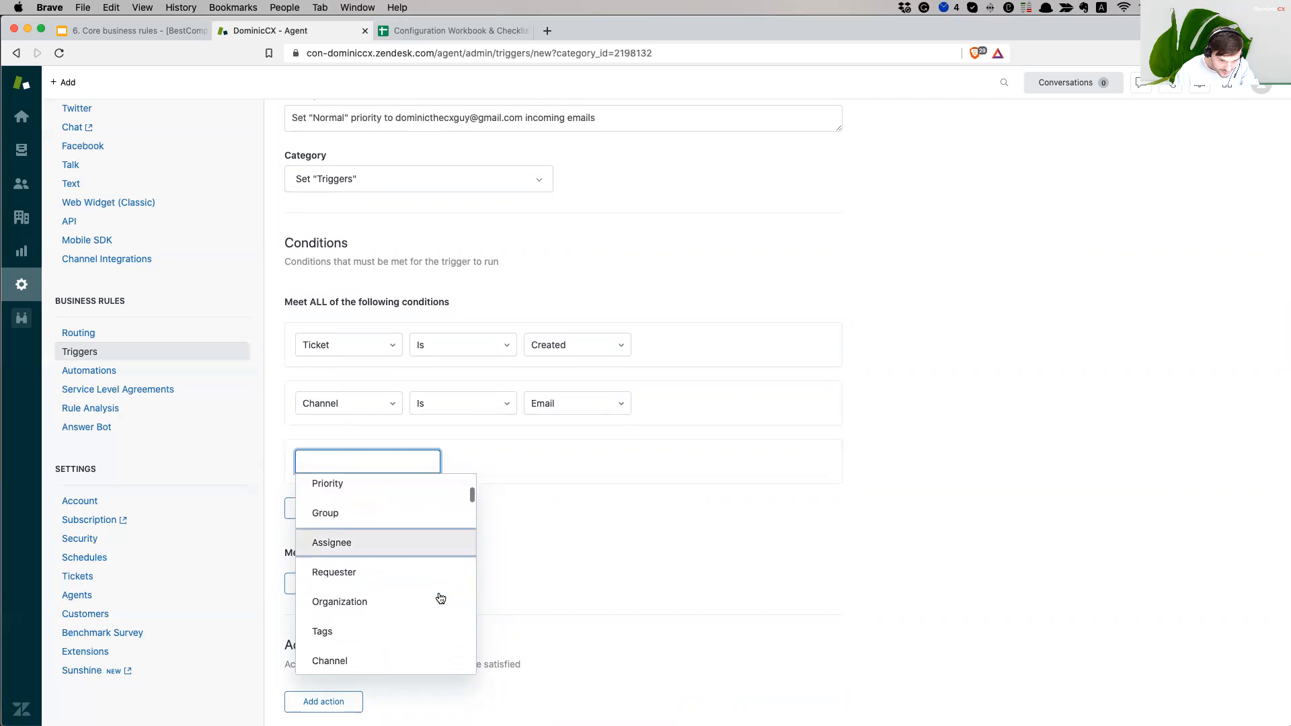
scroll(441, 598, "down", 3)
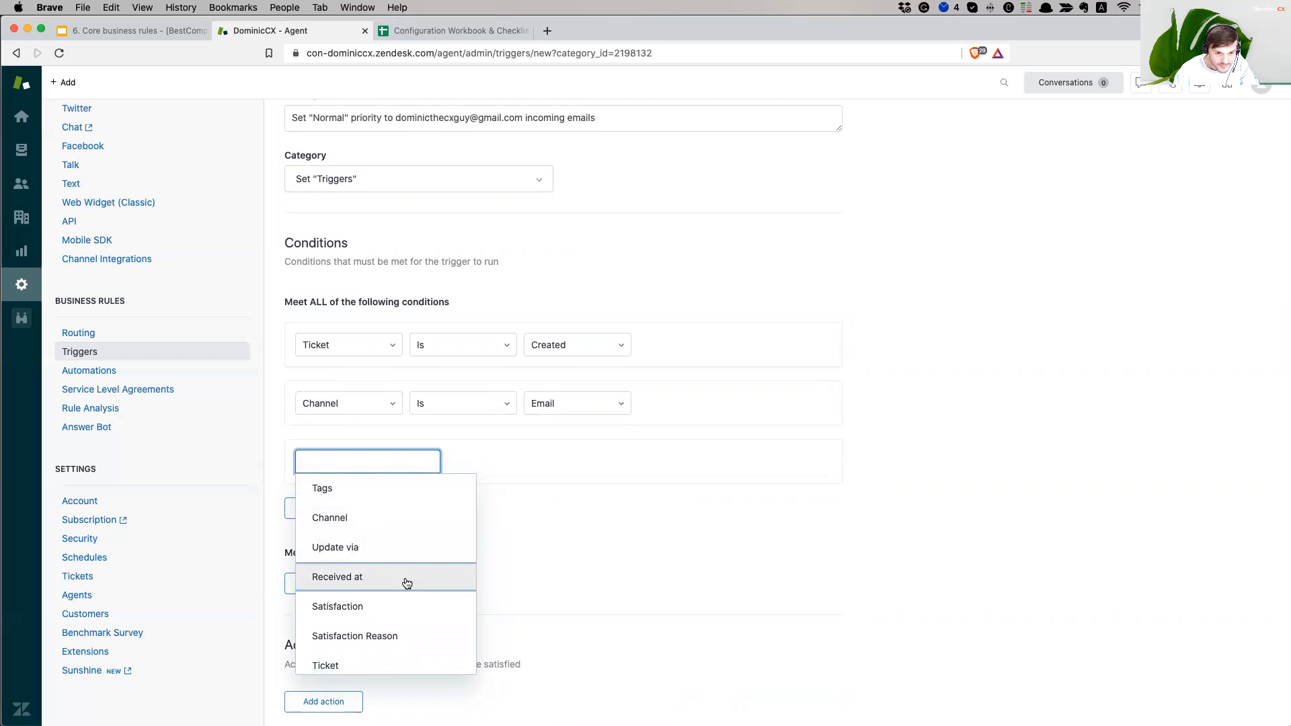
left_click(405, 582)
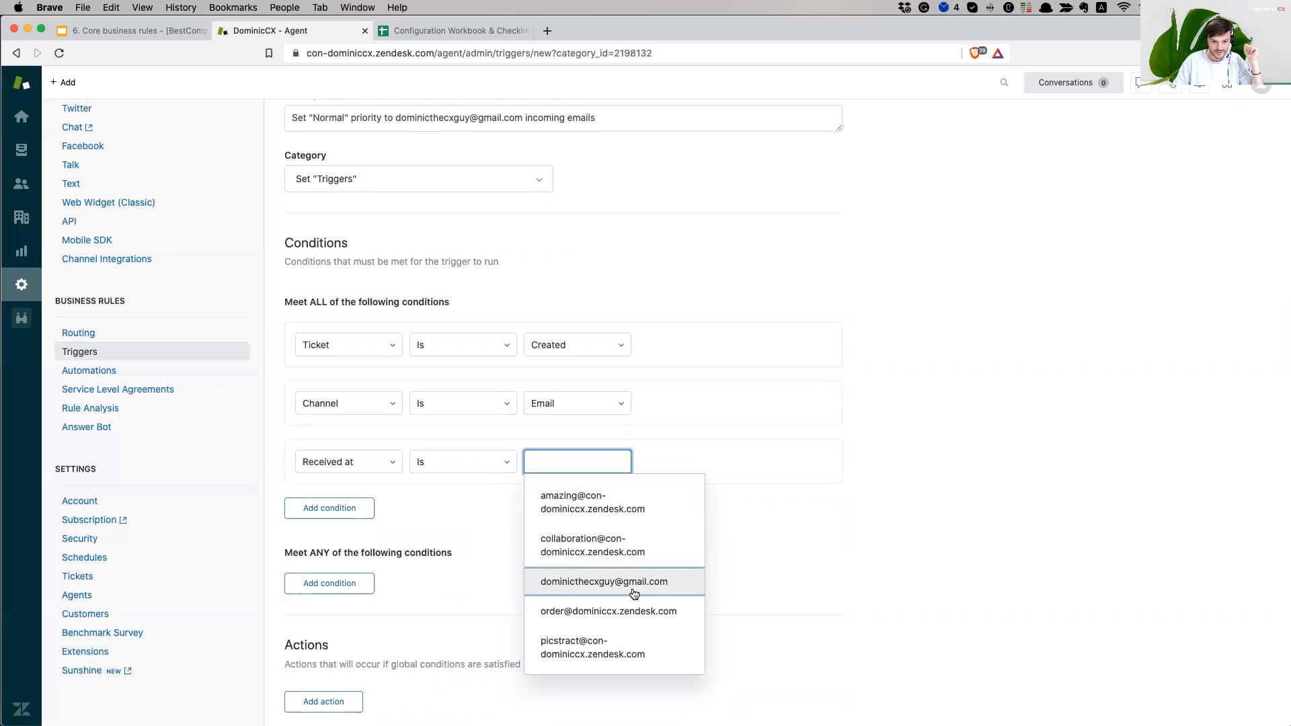
left_click(605, 593)
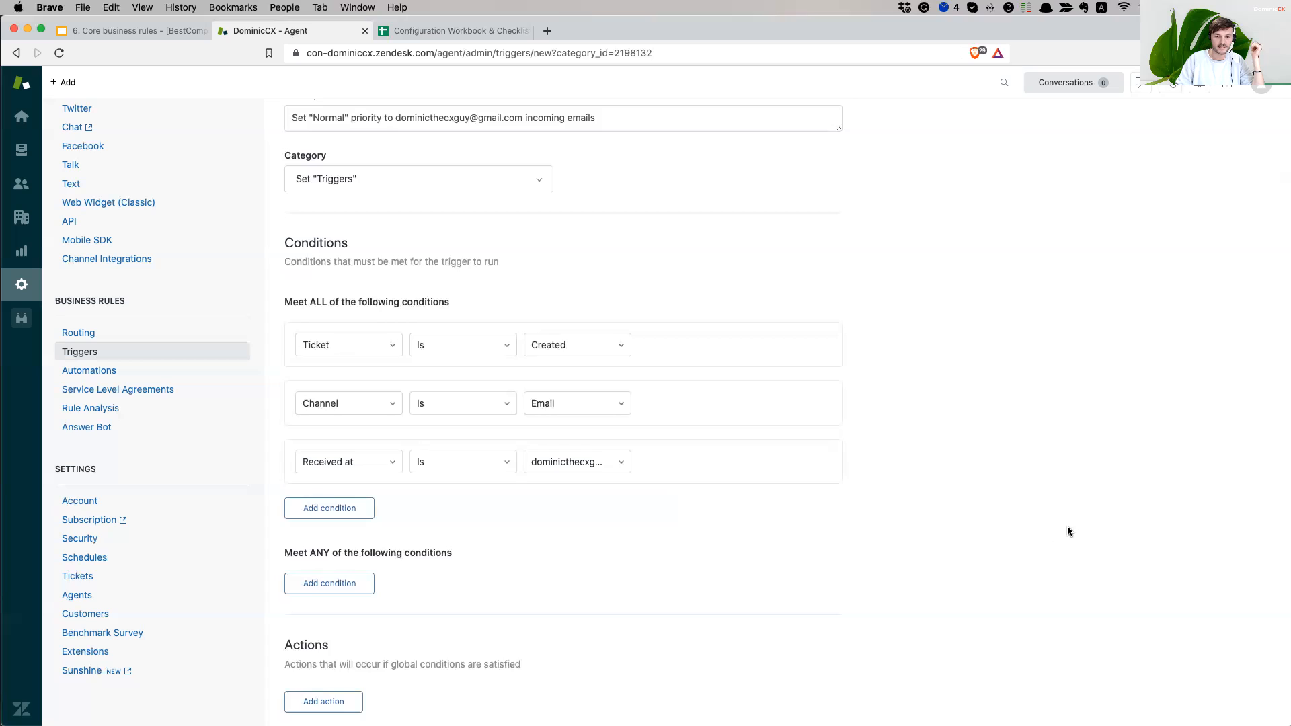
scroll(1068, 531, "down", 3)
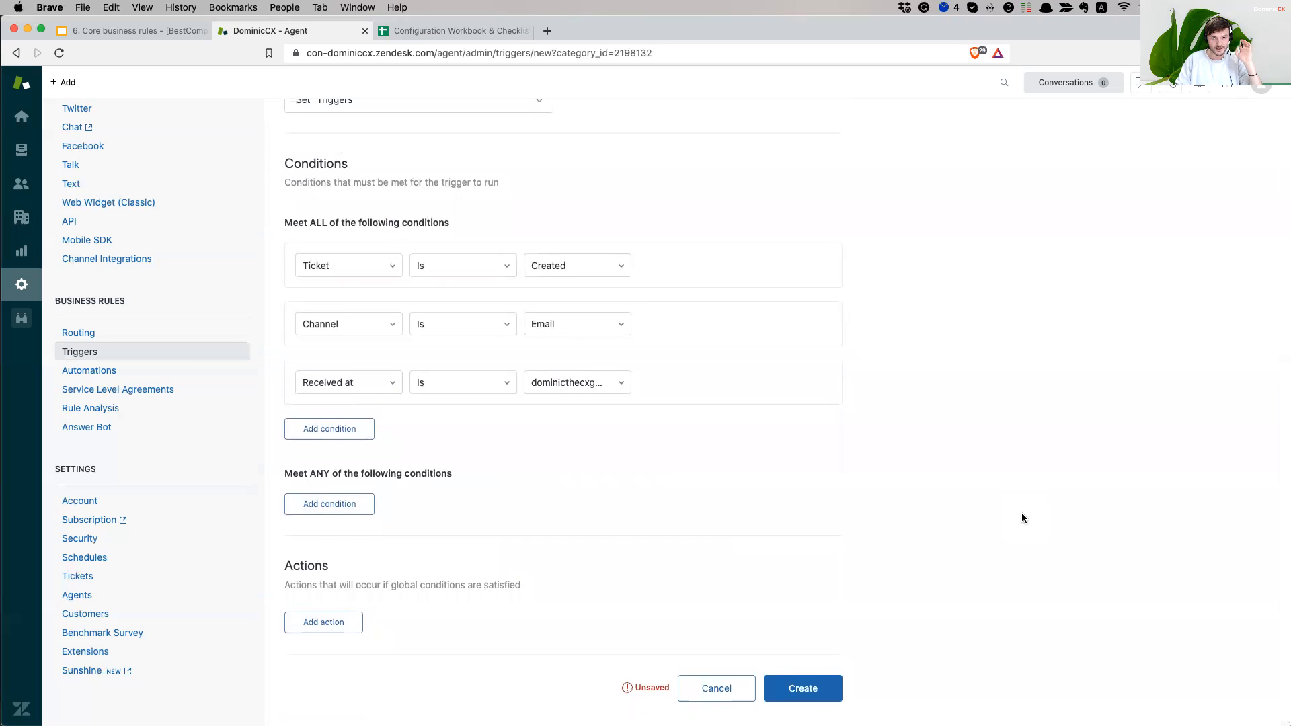
scroll(1022, 513, "up", 1)
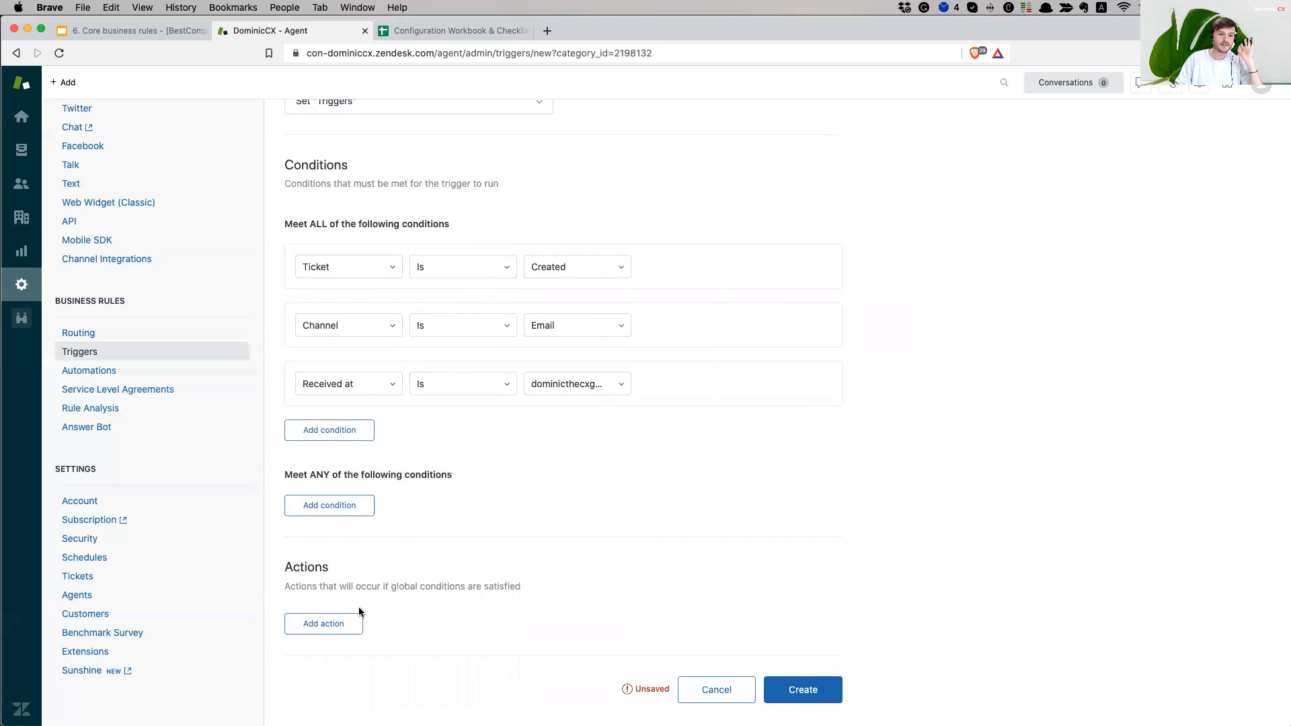
- Add an action that sets the ticket Priority to Normal
left_click(337, 624)
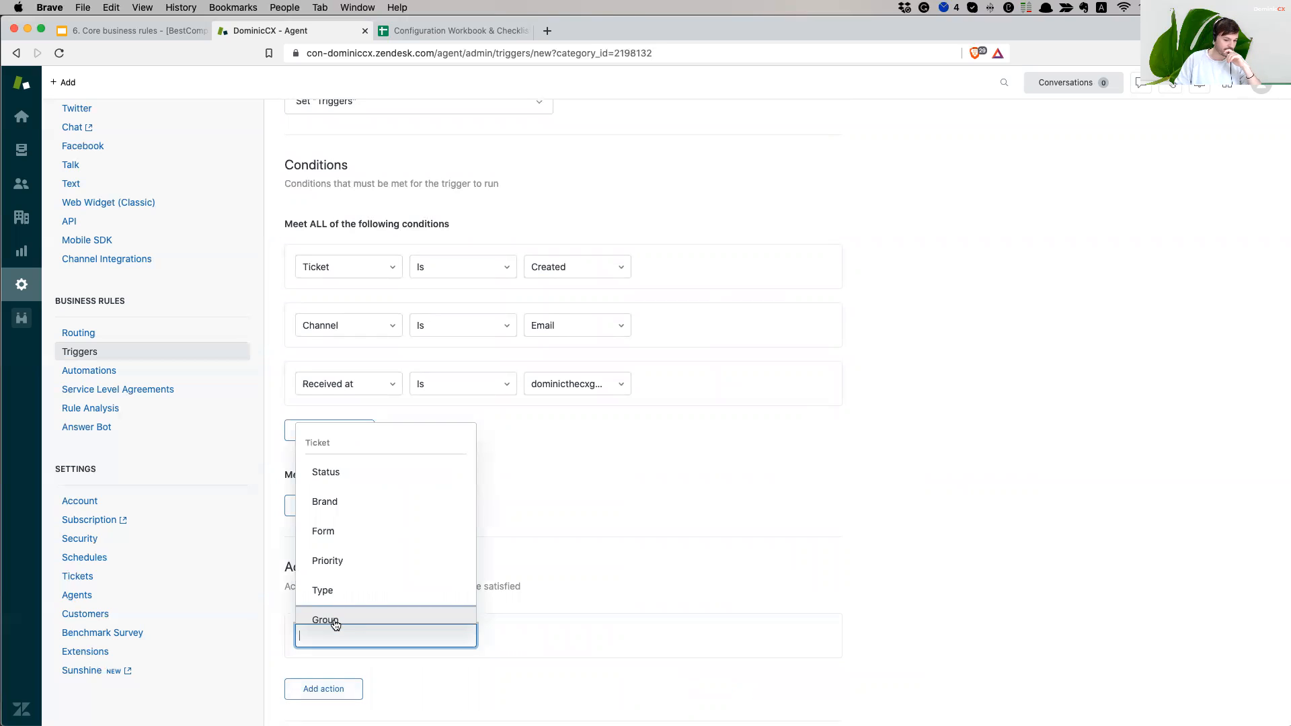
type("pri")
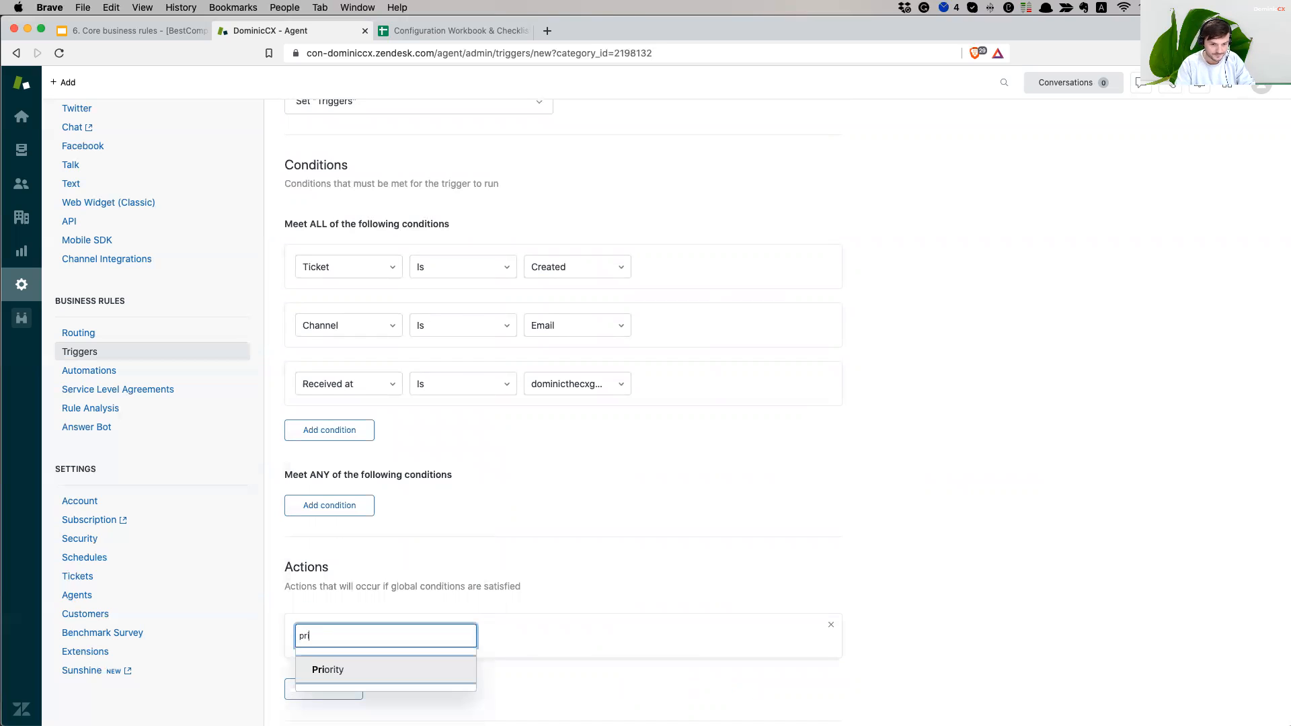
key("Return")
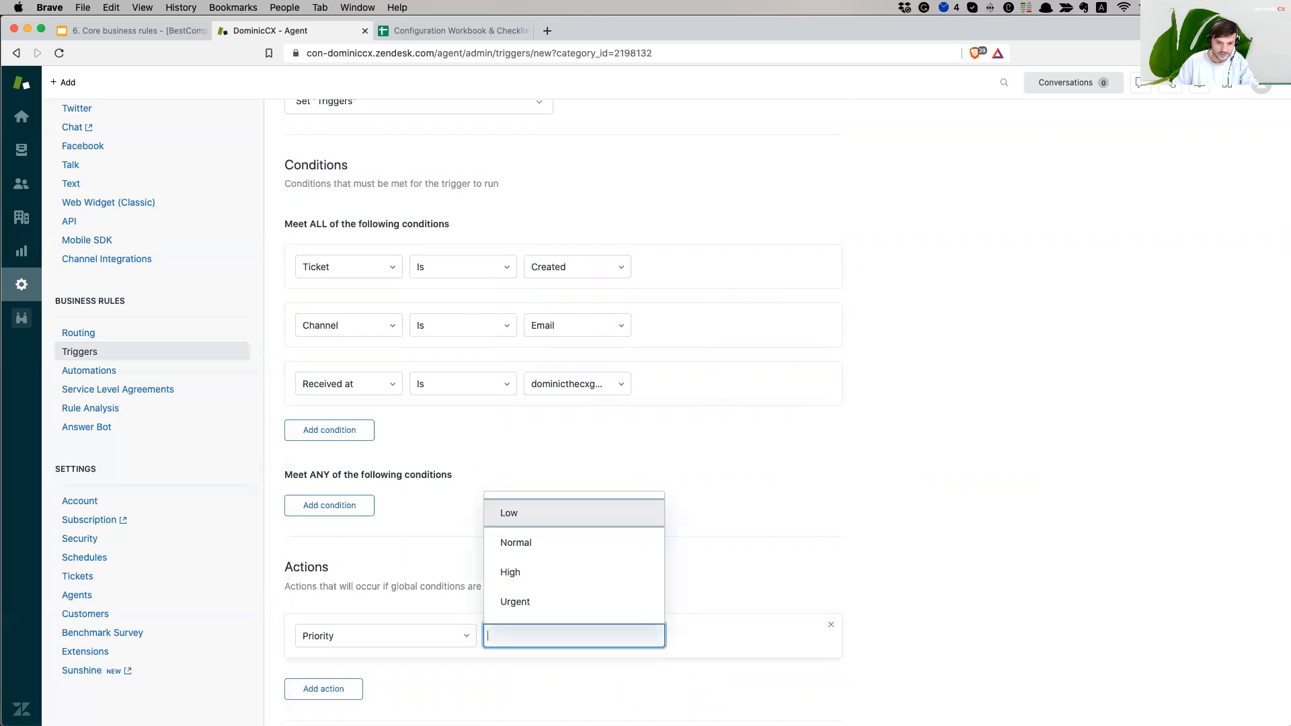
left_click(556, 545)
left_click(1060, 542)
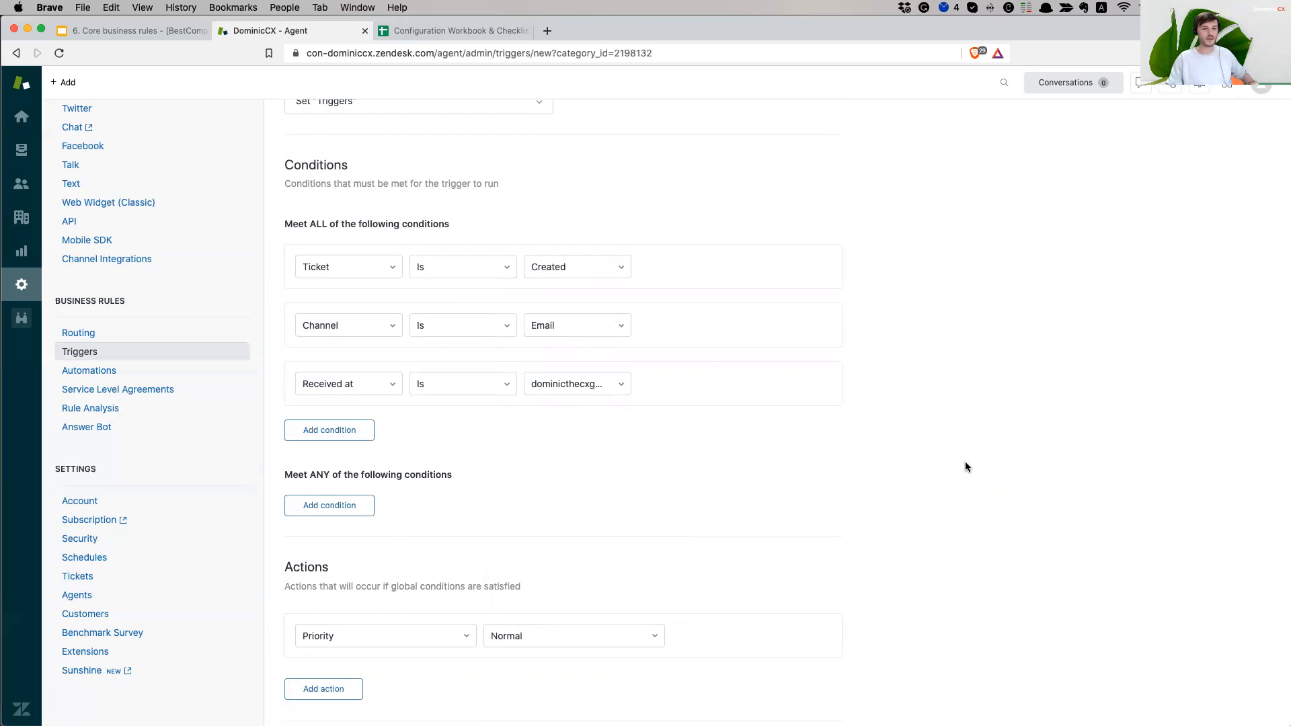
scroll(922, 487, "down", 2)
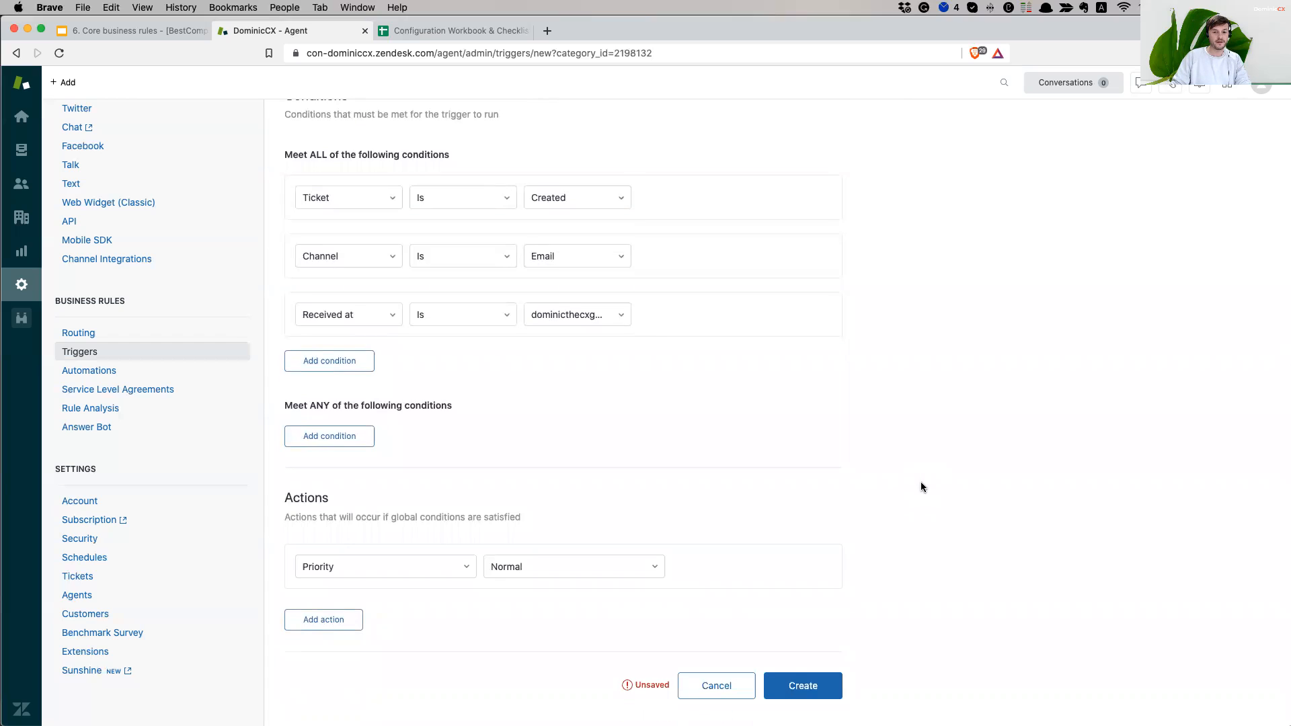
- Create the trigger, confirm it under Set "Triggers", then go to Email channel settings
left_click(802, 687)
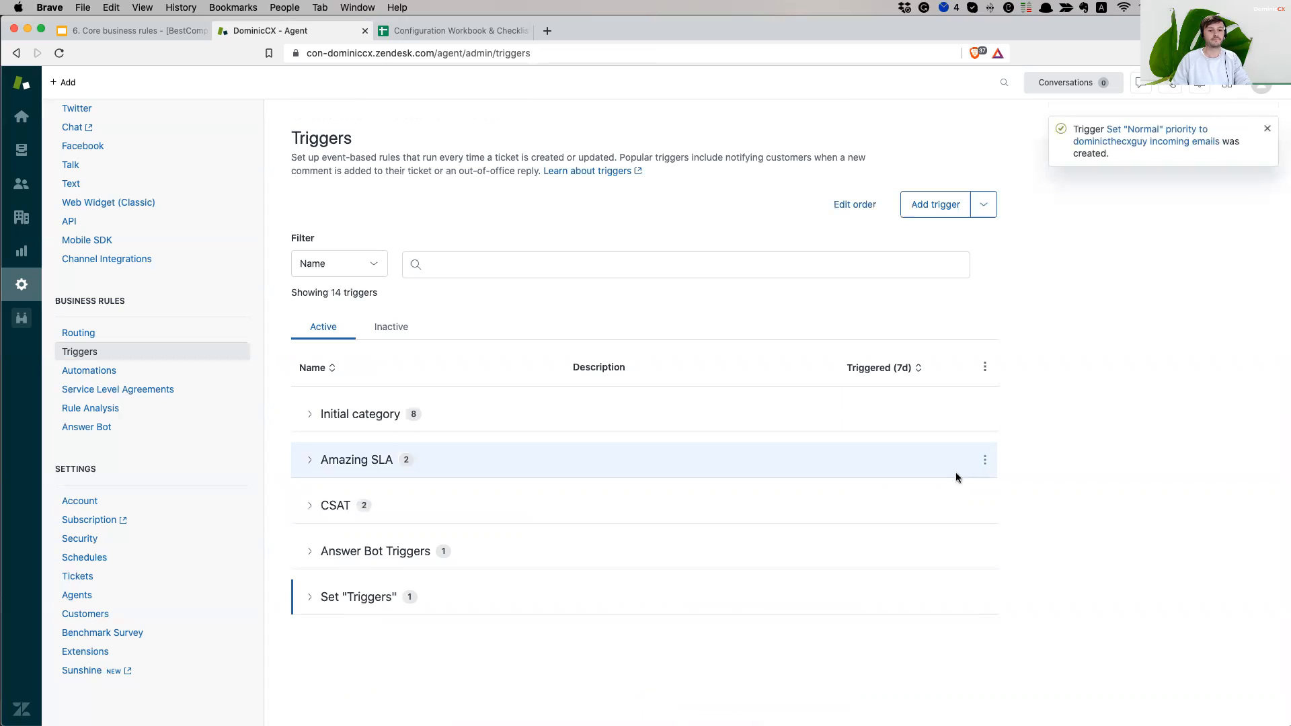
left_click(415, 605)
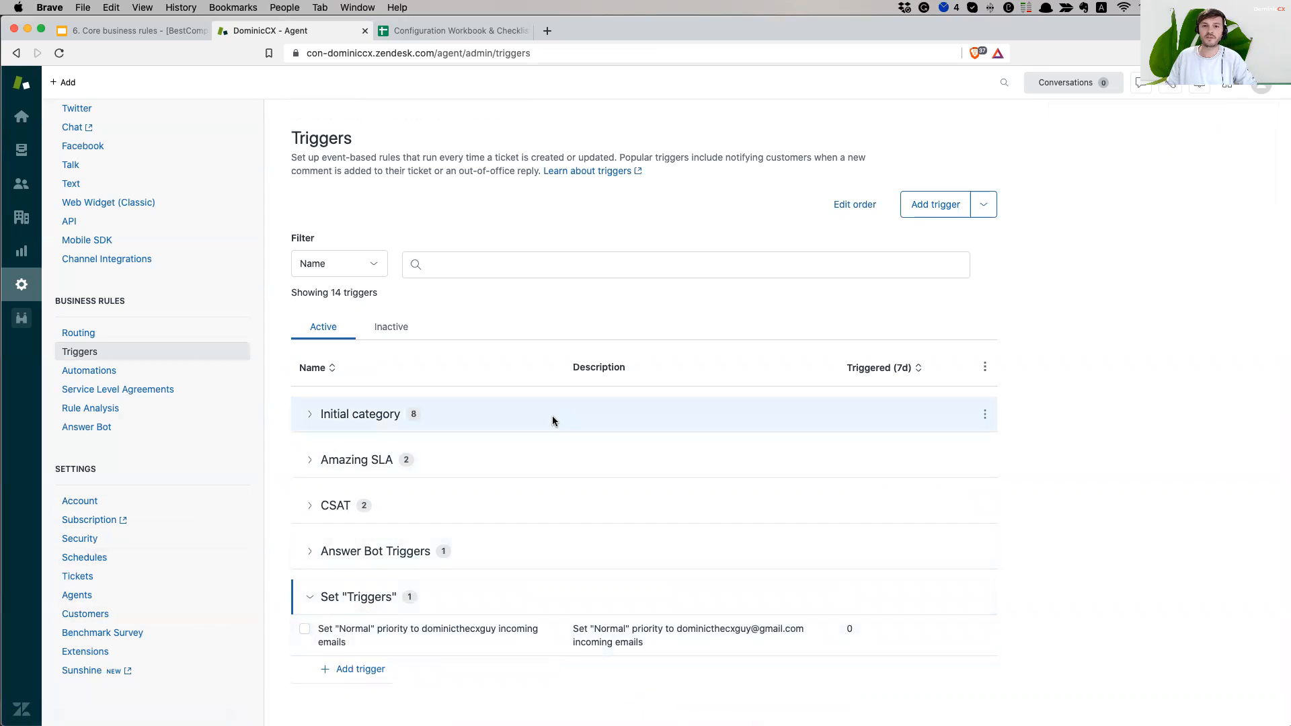
scroll(178, 336, "up", 5)
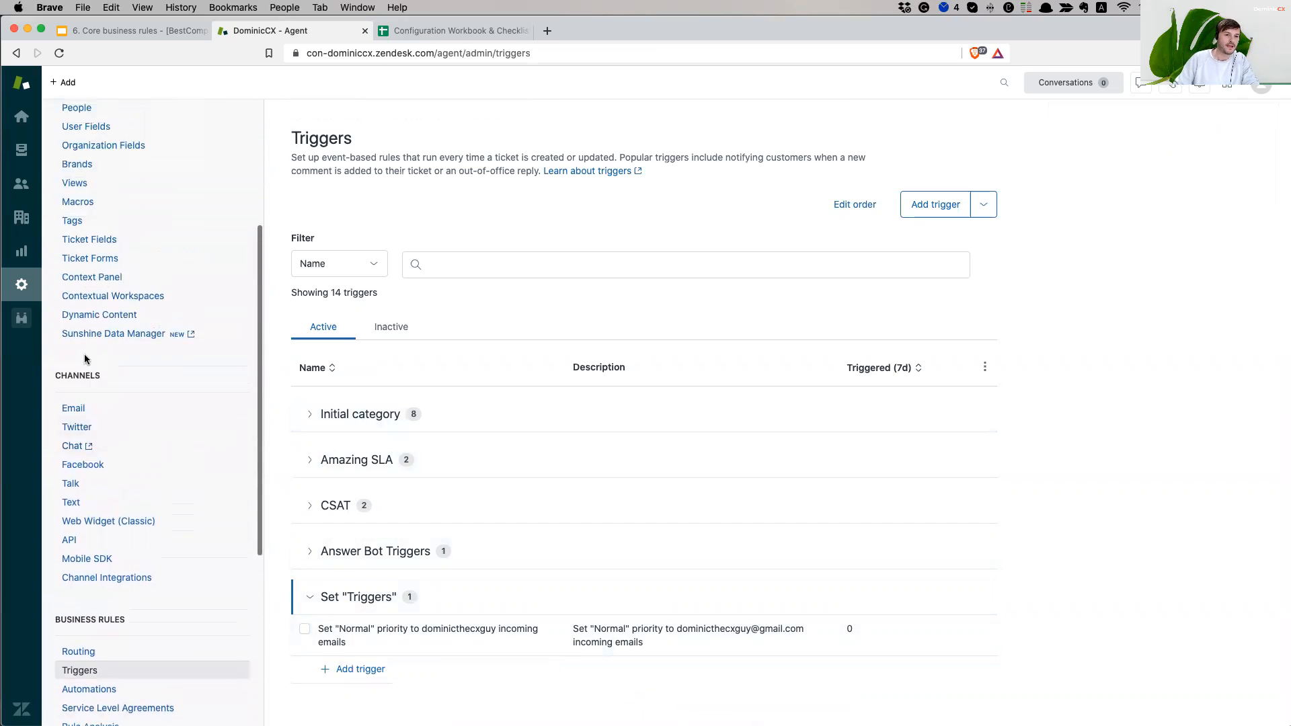
left_click(95, 433)
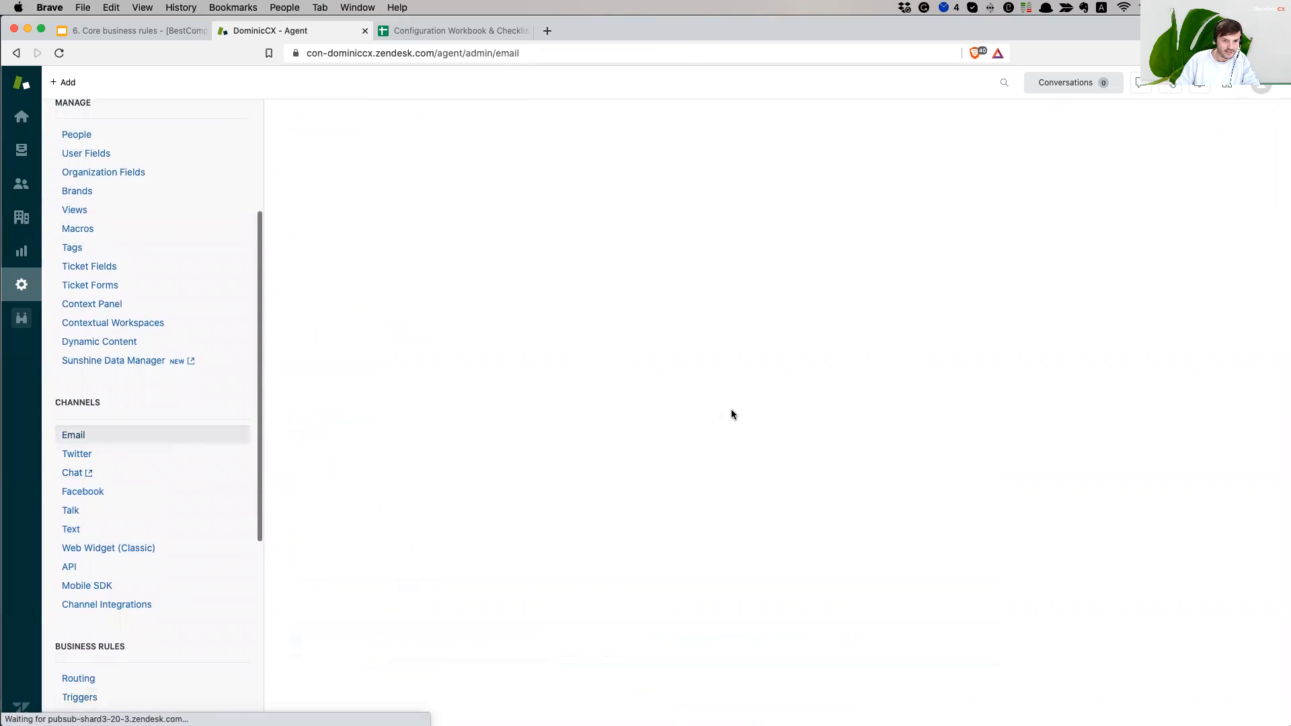
scroll(685, 421, "down", 2)
mouse_move(437, 327)
left_mouse_down()
mouse_move(490, 324)
mouse_move(438, 327)
left_mouse_up()
left_click(477, 326)
left_click(441, 327)
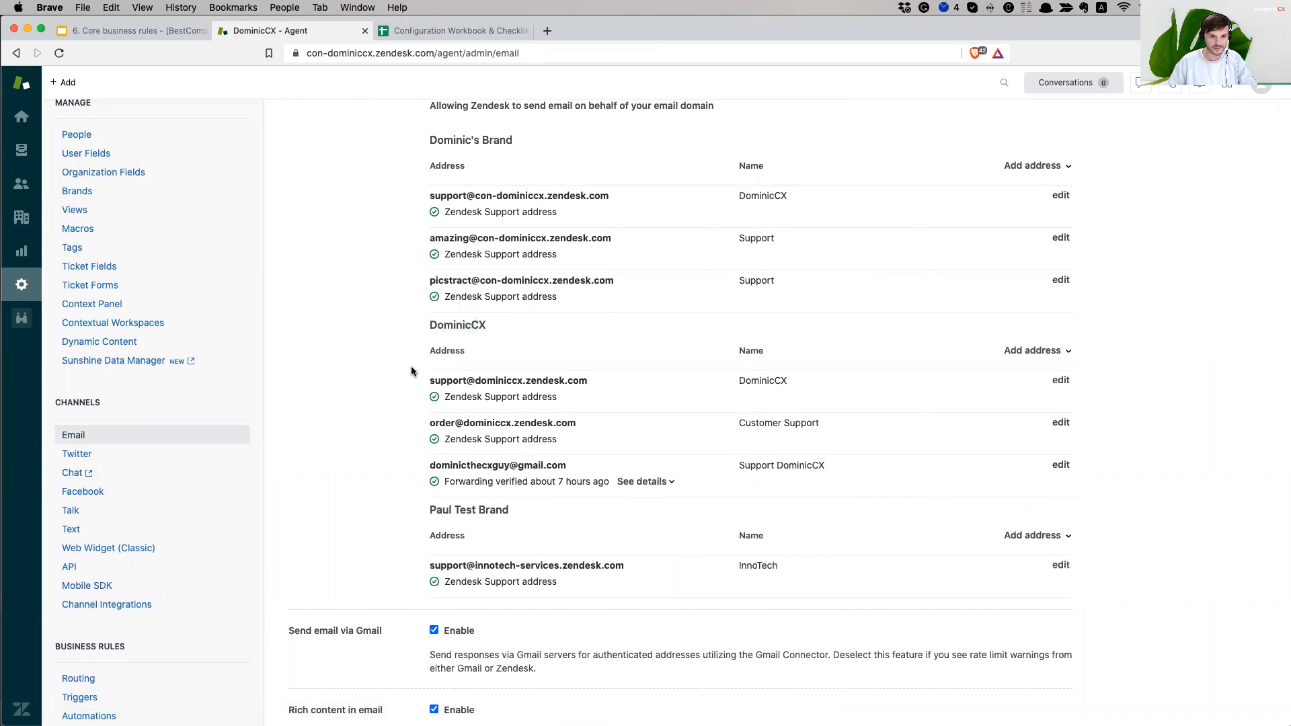
left_click_drag(421, 465, 464, 470)
left_click(562, 467)
left_click(436, 466)
scroll(436, 465, "up", 1)
left_click(567, 465)
scroll(566, 470, "up", 1)
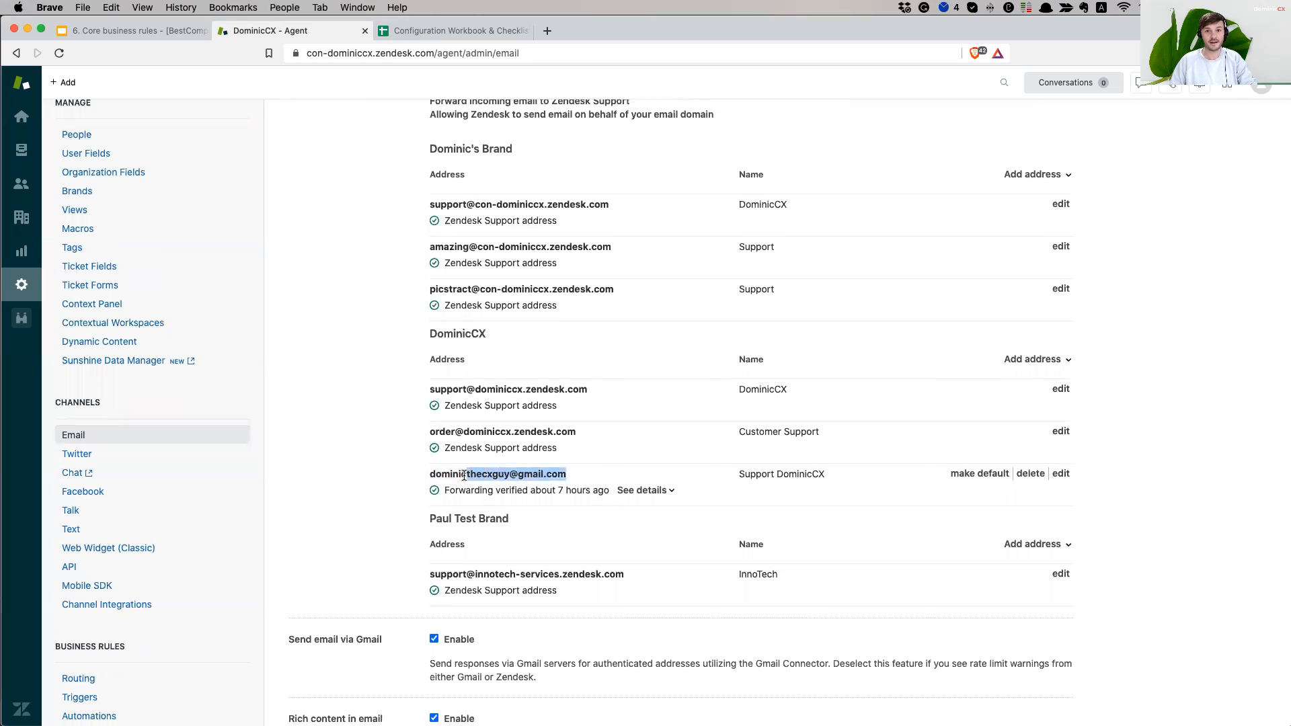
left_click(461, 476)
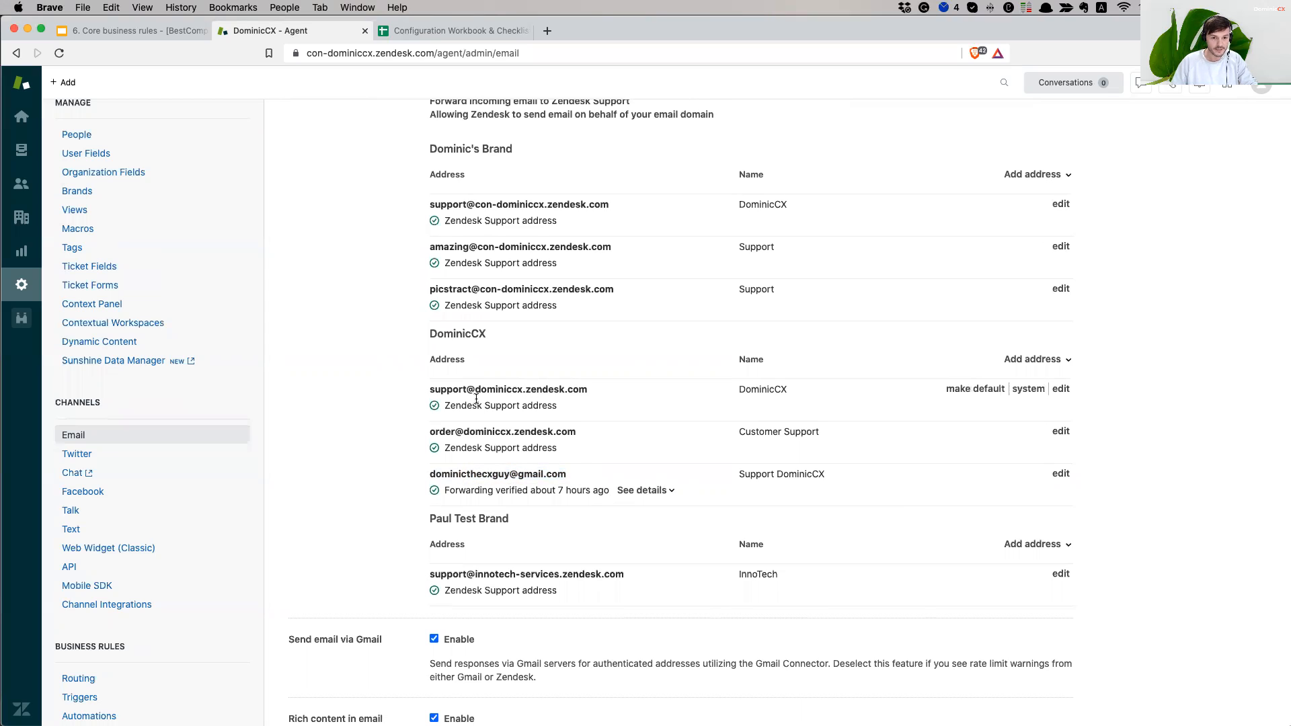
left_click_drag(435, 391, 583, 393)
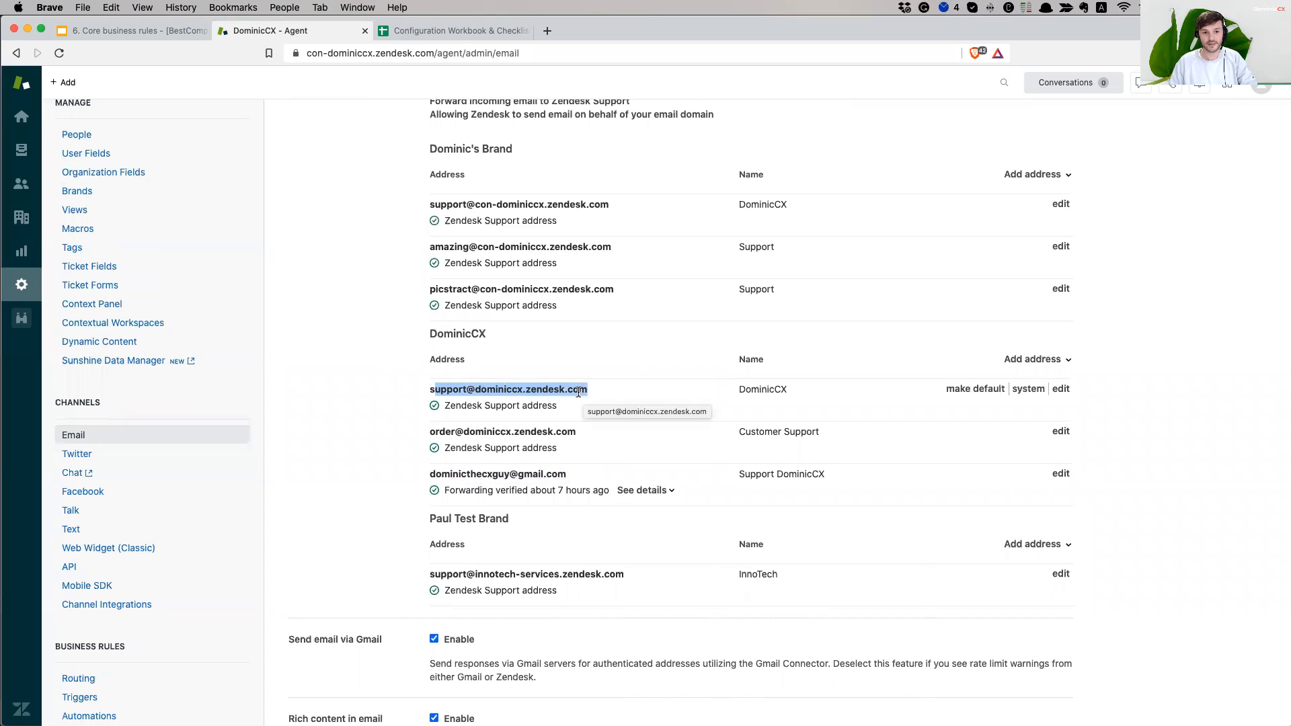
left_click(439, 401)
mouse_move(447, 390)
left_mouse_down()
mouse_move(564, 389)
mouse_move(436, 389)
left_mouse_up()
left_click(577, 389)
left_click(467, 400)
scroll(437, 433, "up", 1)
mouse_move(436, 433)
left_mouse_down()
mouse_move(558, 434)
mouse_move(431, 436)
left_mouse_up()
left_click(564, 435)
scroll(431, 442, "down", 1)
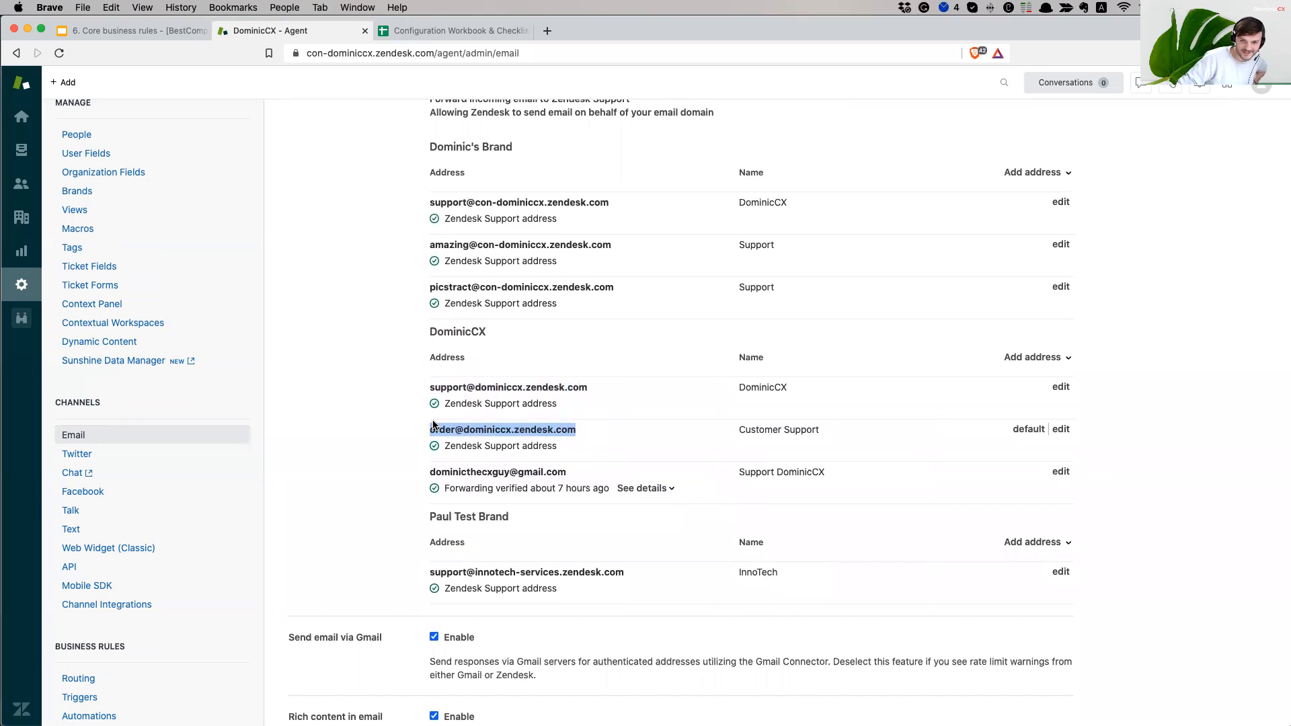
left_click_drag(431, 429, 546, 431)
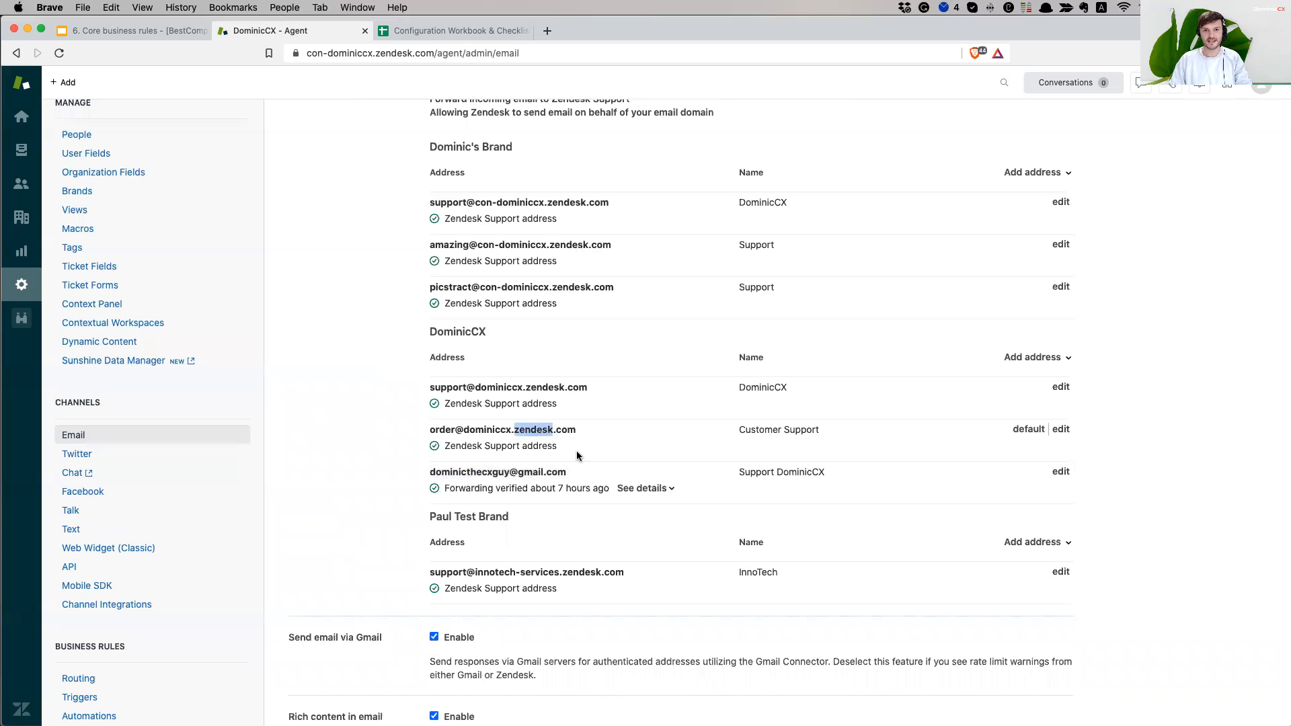
left_click(433, 475)
mouse_move(433, 474)
left_mouse_down()
mouse_move(558, 471)
mouse_move(452, 472)
left_mouse_up()
left_click(500, 472)
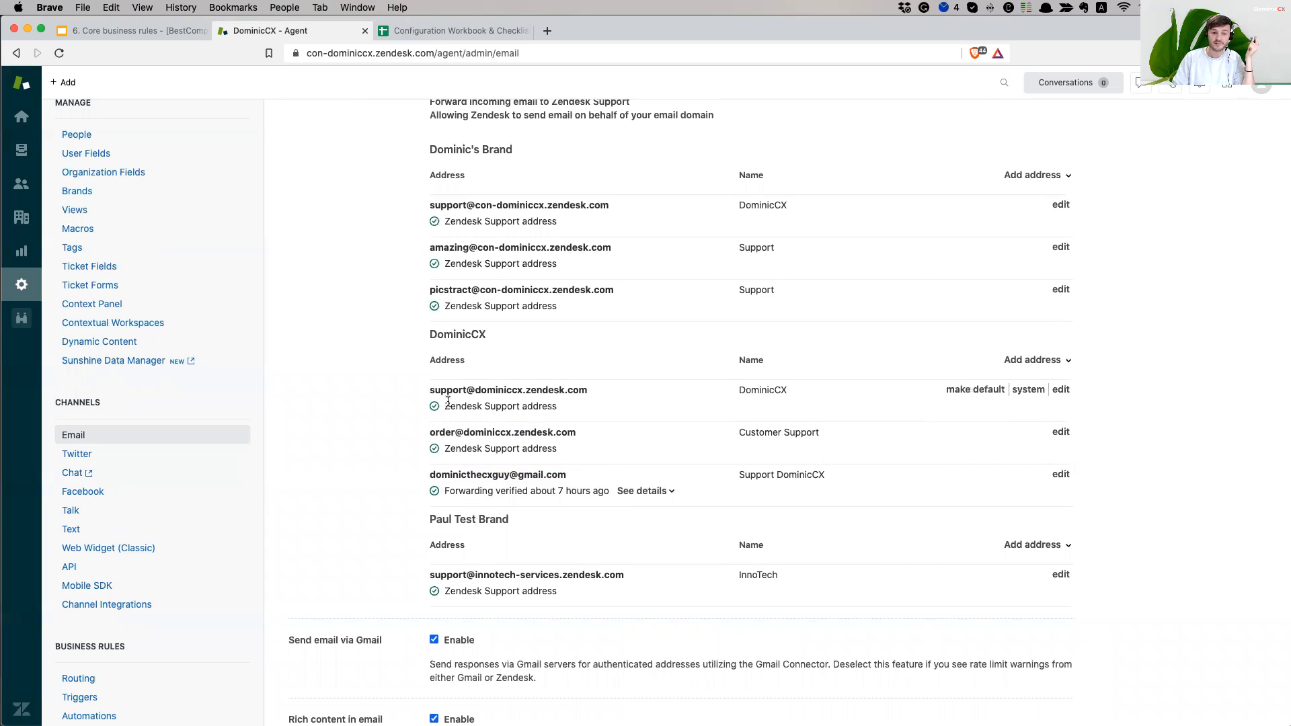
- Review the DominicCX support, order and Gmail forwarding addresses in Email settings
left_click_drag(429, 390, 577, 391)
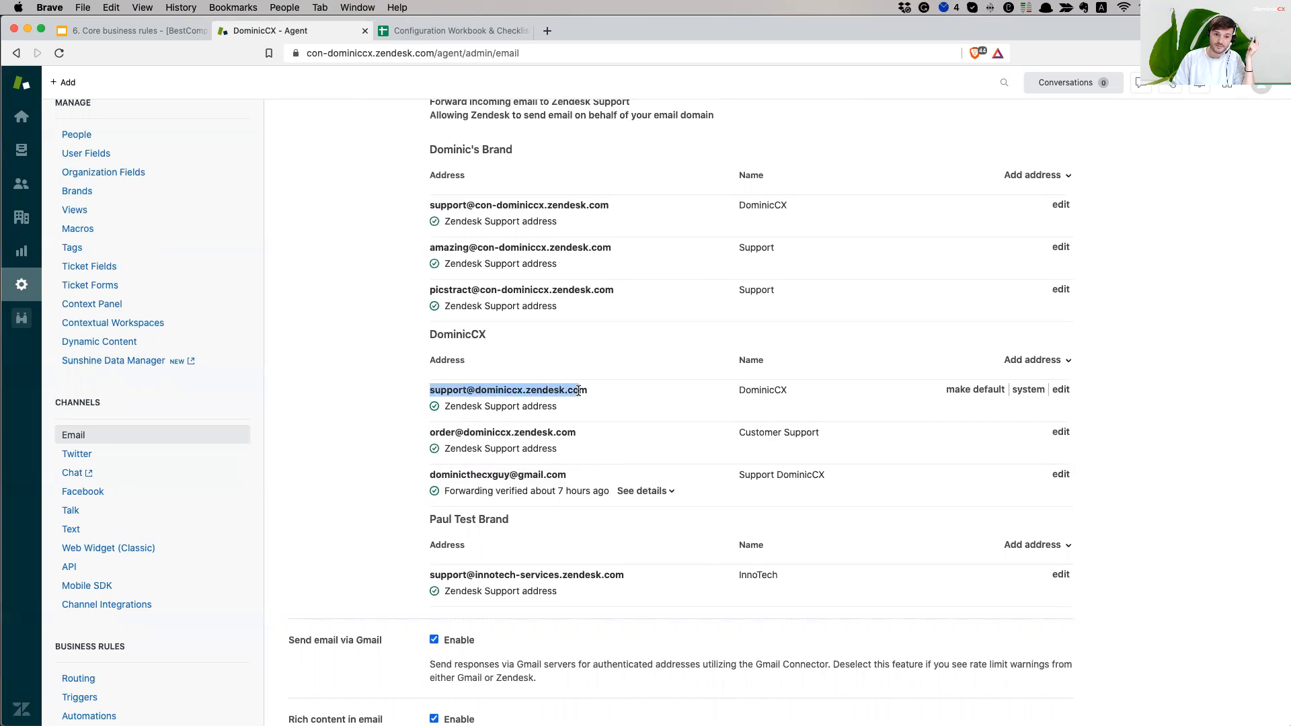
left_click_drag(430, 433, 553, 432)
left_click_drag(428, 478, 560, 473)
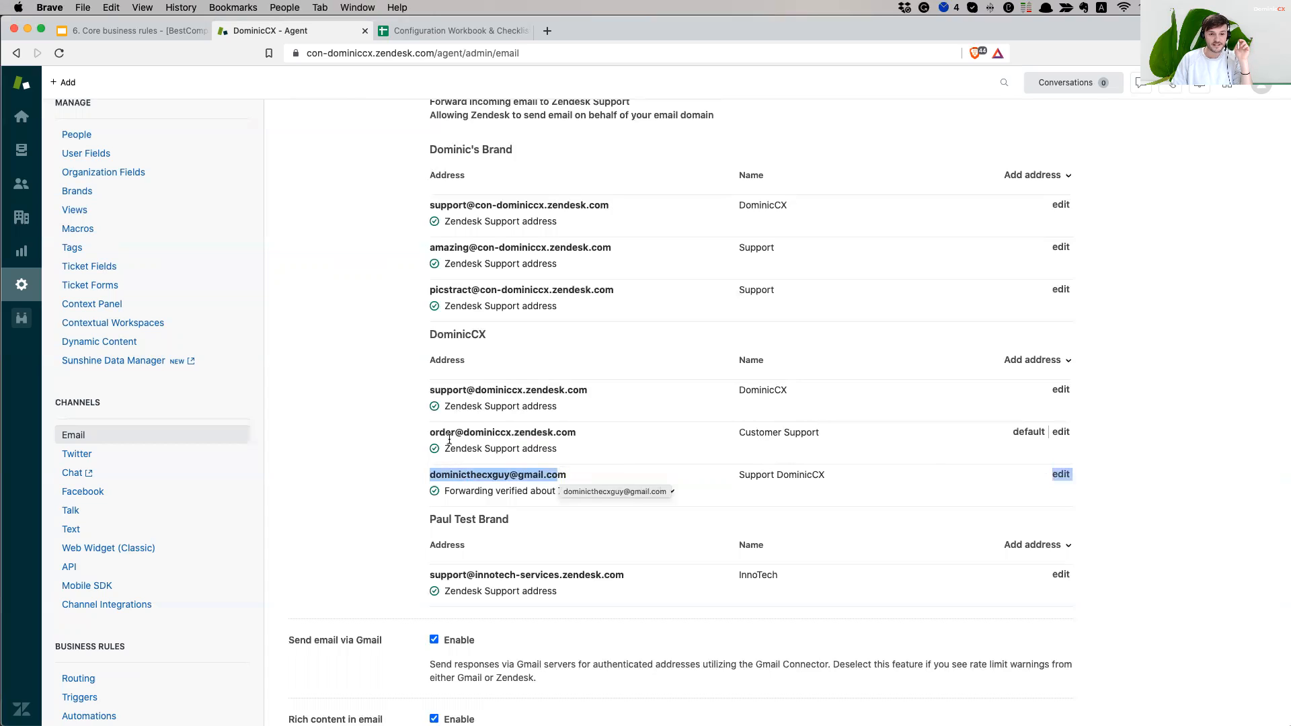
left_click_drag(431, 434, 437, 433)
left_click_drag(430, 388, 433, 388)
left_click(507, 389)
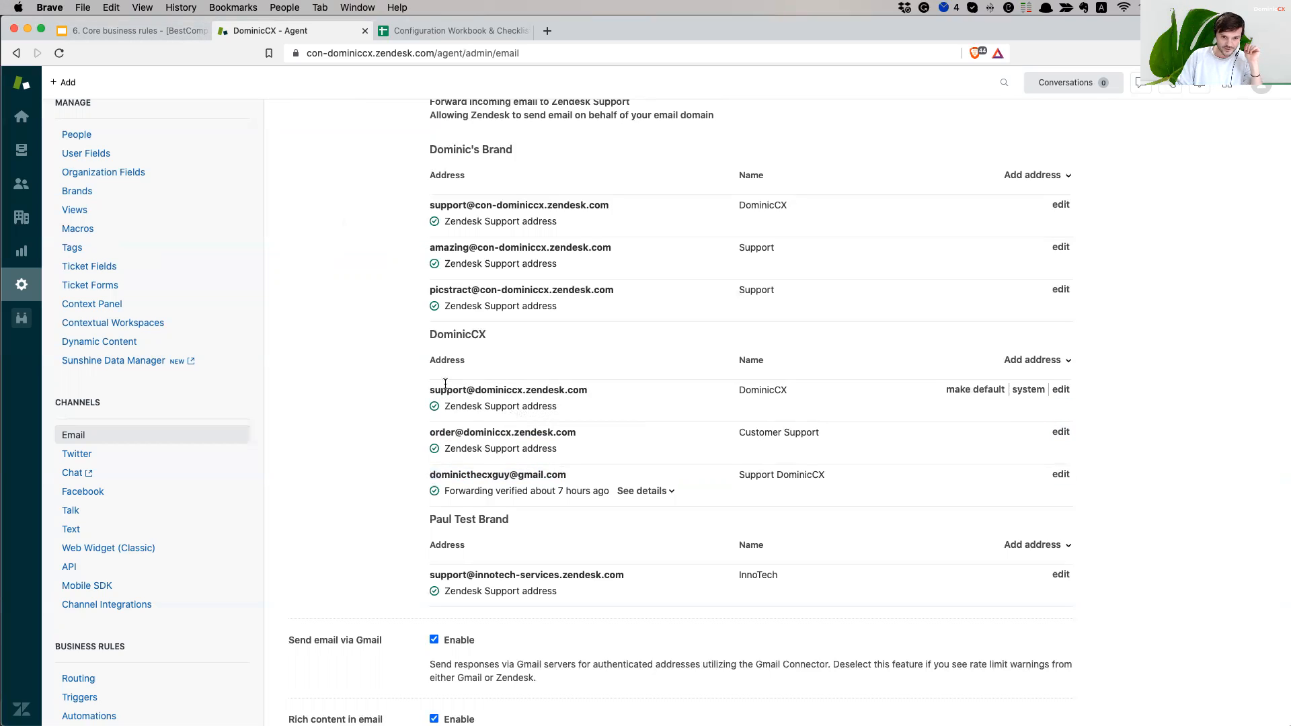
left_click_drag(426, 333, 663, 493)
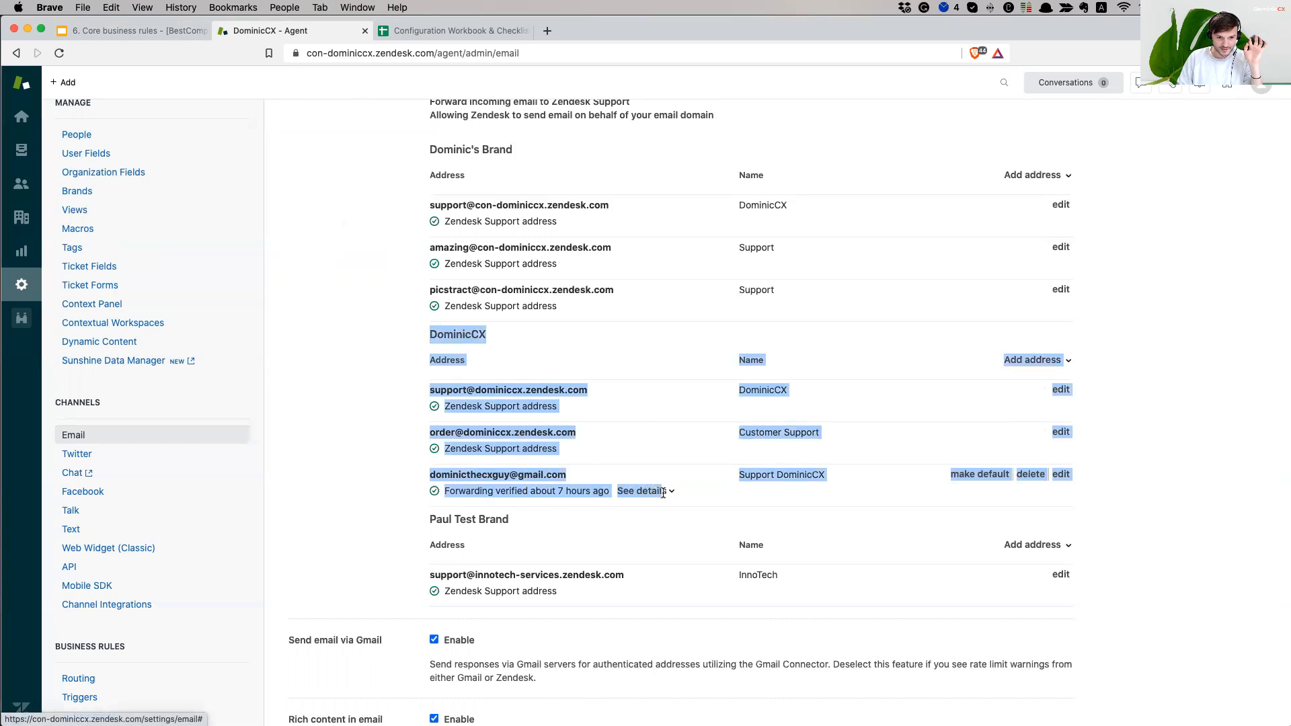
left_click(436, 430)
left_click_drag(436, 429, 536, 429)
left_click(511, 457)
left_click_drag(442, 472, 518, 473)
left_click_drag(454, 436, 577, 434)
left_click_drag(447, 391, 553, 391)
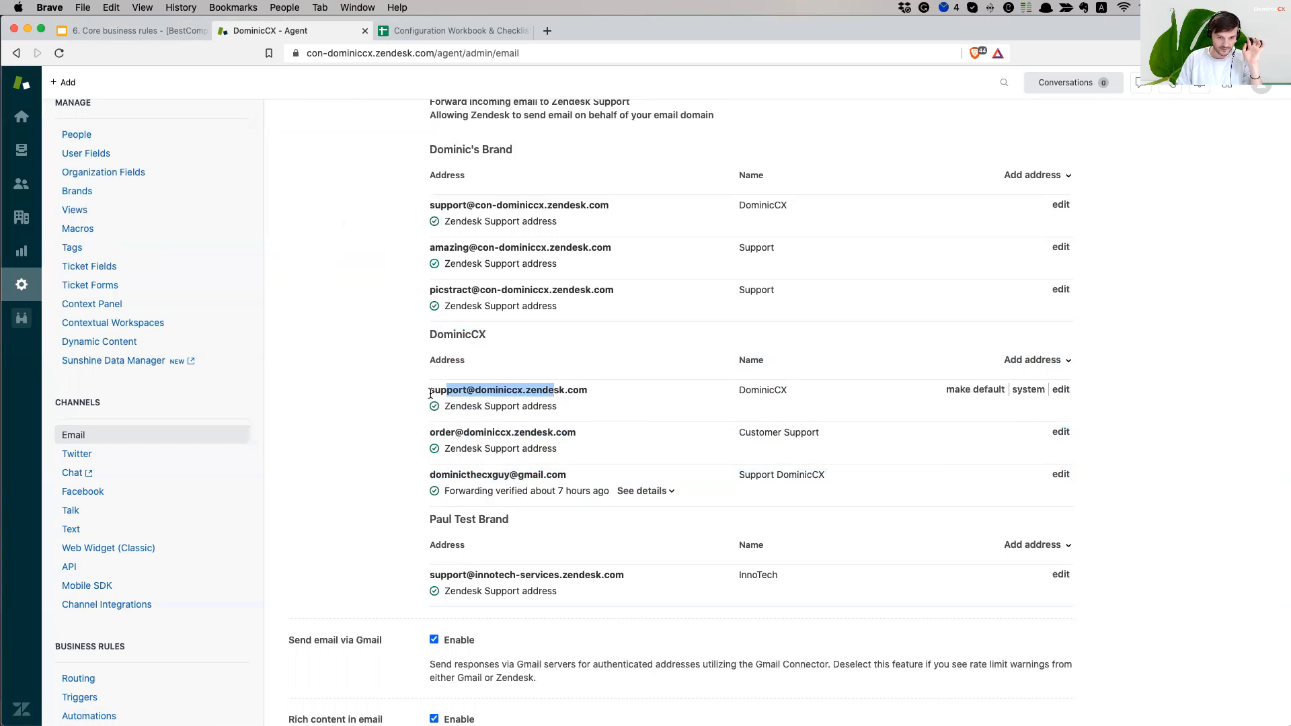
left_click(436, 391)
left_click_drag(446, 391, 575, 386)
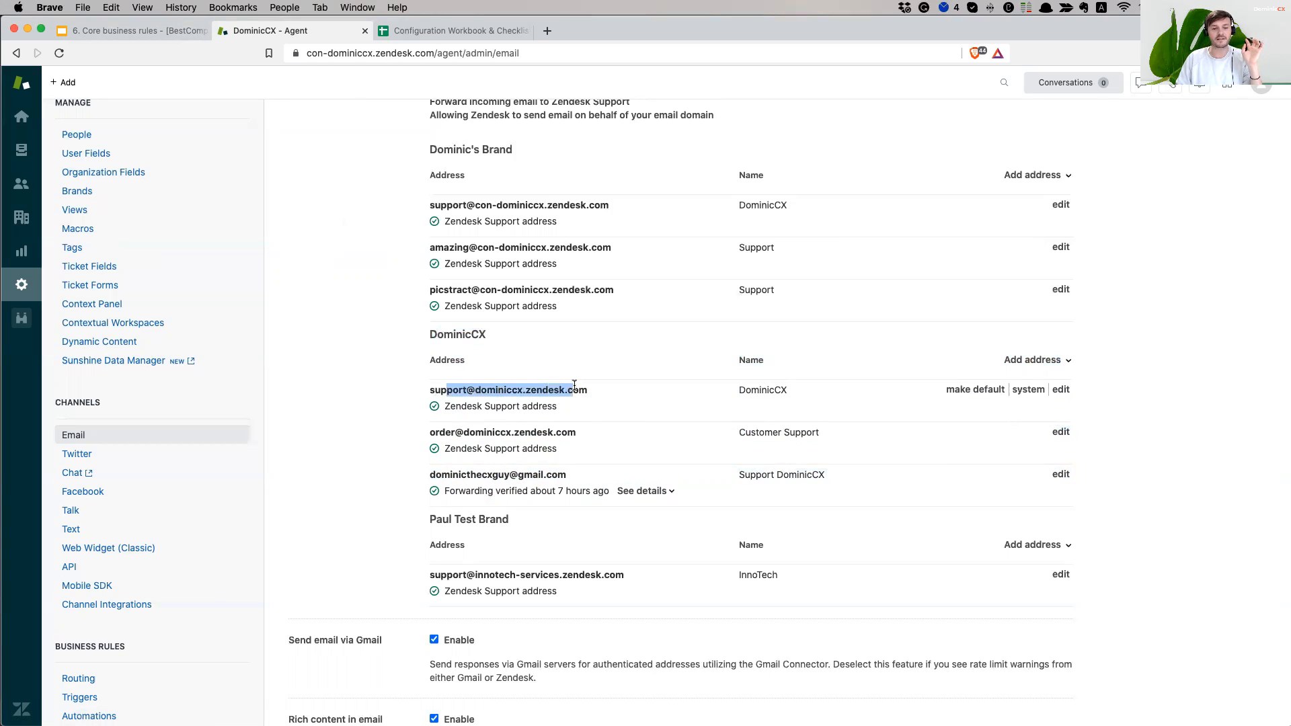
left_click(483, 407)
left_click_drag(438, 390, 587, 391)
left_click_drag(451, 433, 553, 434)
left_click(542, 468)
left_click_drag(453, 474, 505, 474)
left_click(478, 407)
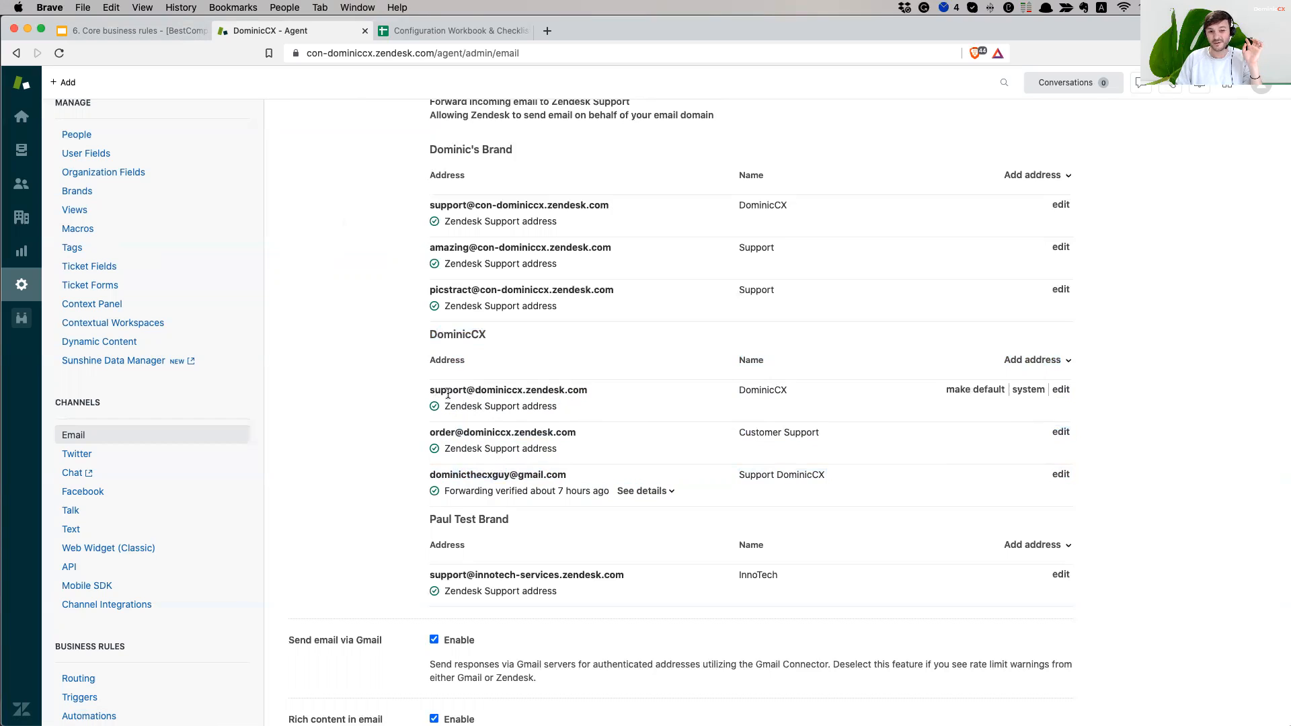
left_click_drag(448, 393, 547, 392)
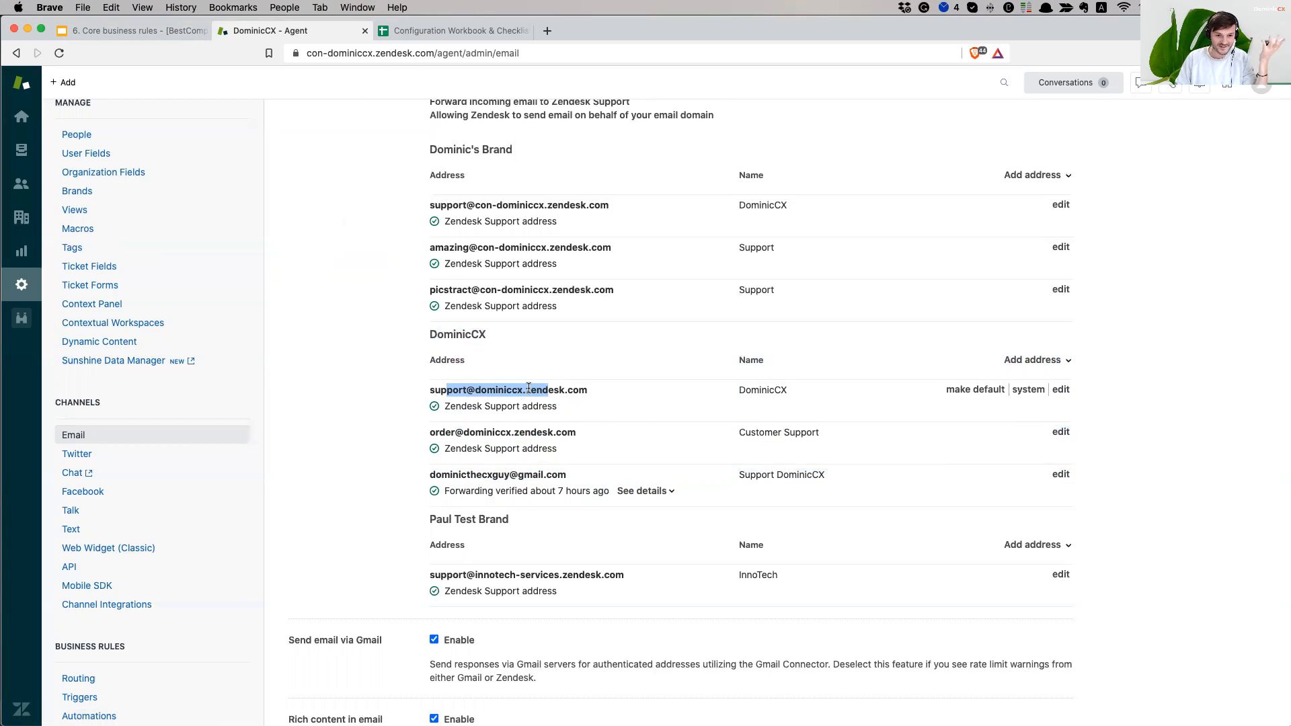
left_click(529, 388)
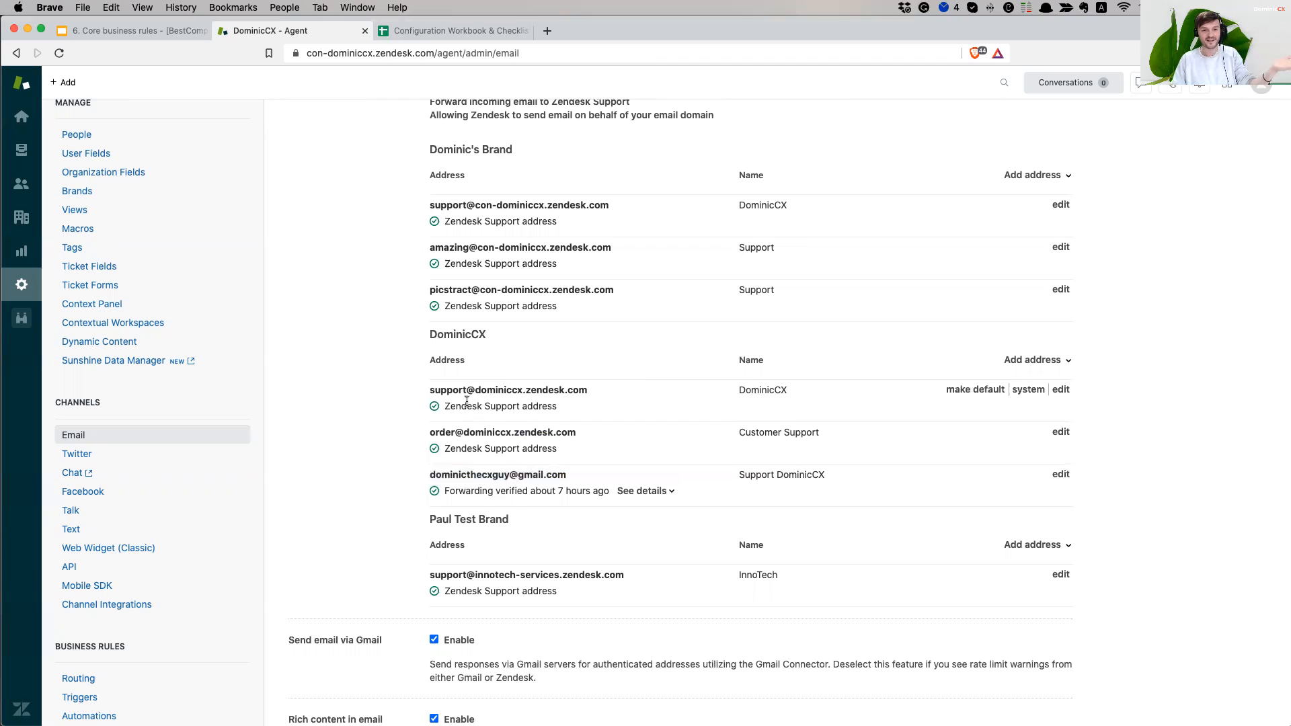
left_click_drag(441, 393, 574, 392)
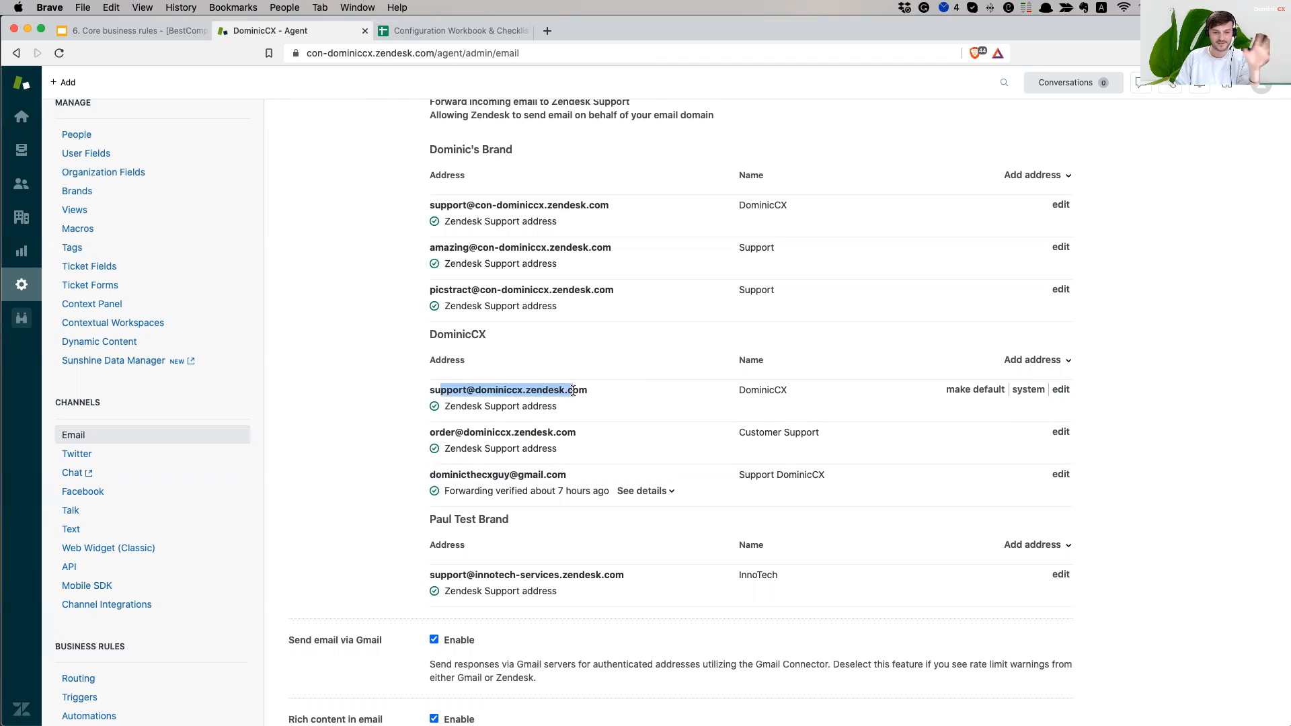
left_click(460, 434)
left_click_drag(445, 433, 511, 433)
left_click(579, 430)
left_click(534, 433)
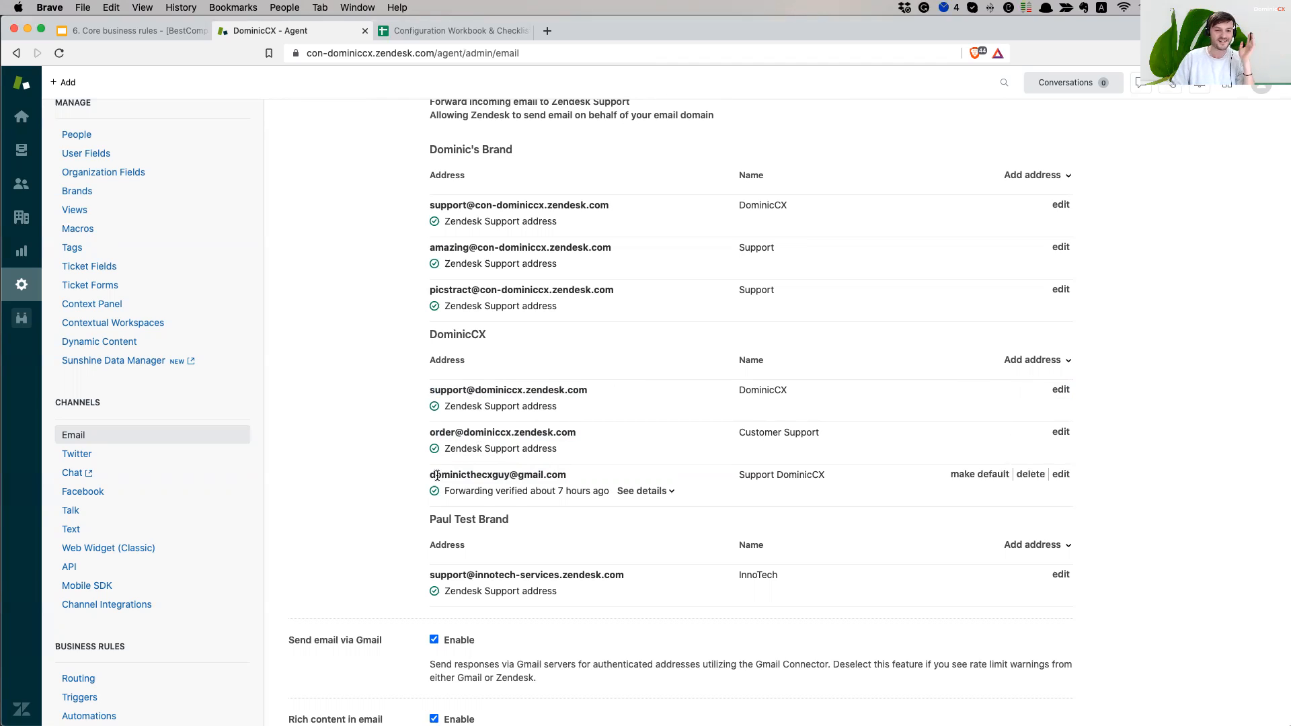
left_click_drag(437, 476, 516, 473)
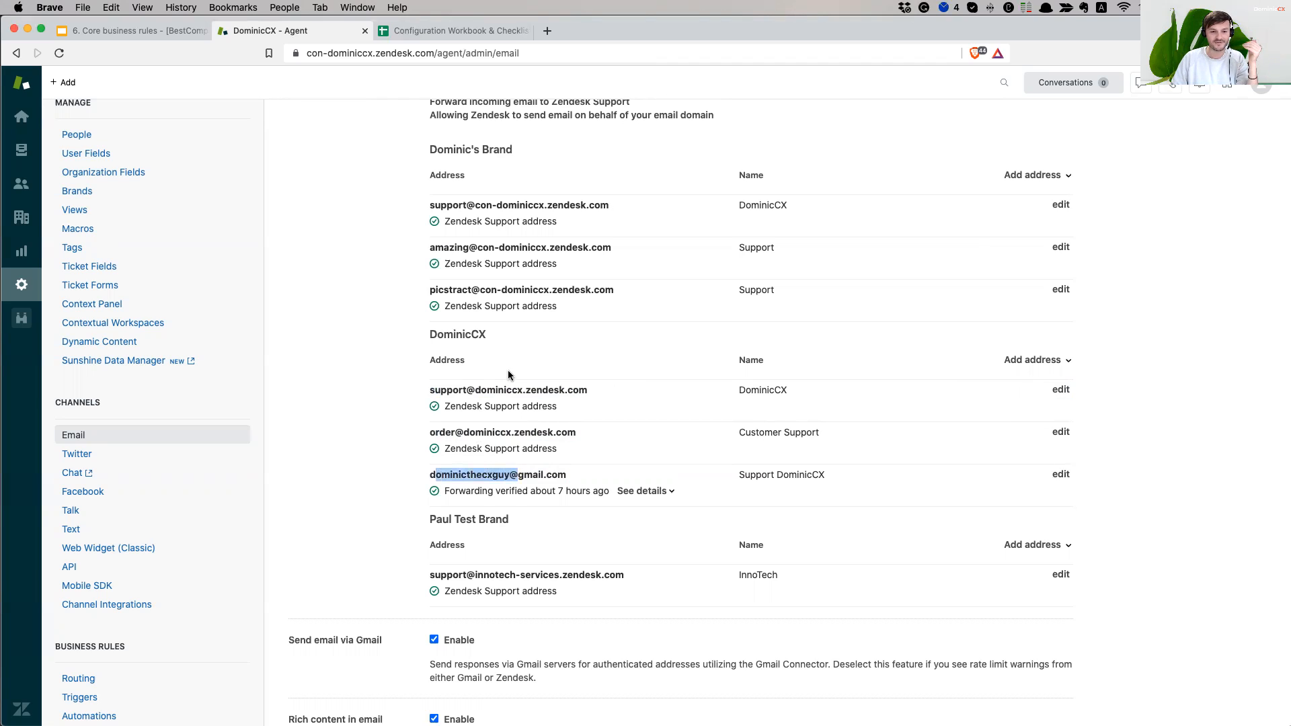
left_click_drag(441, 391, 568, 392)
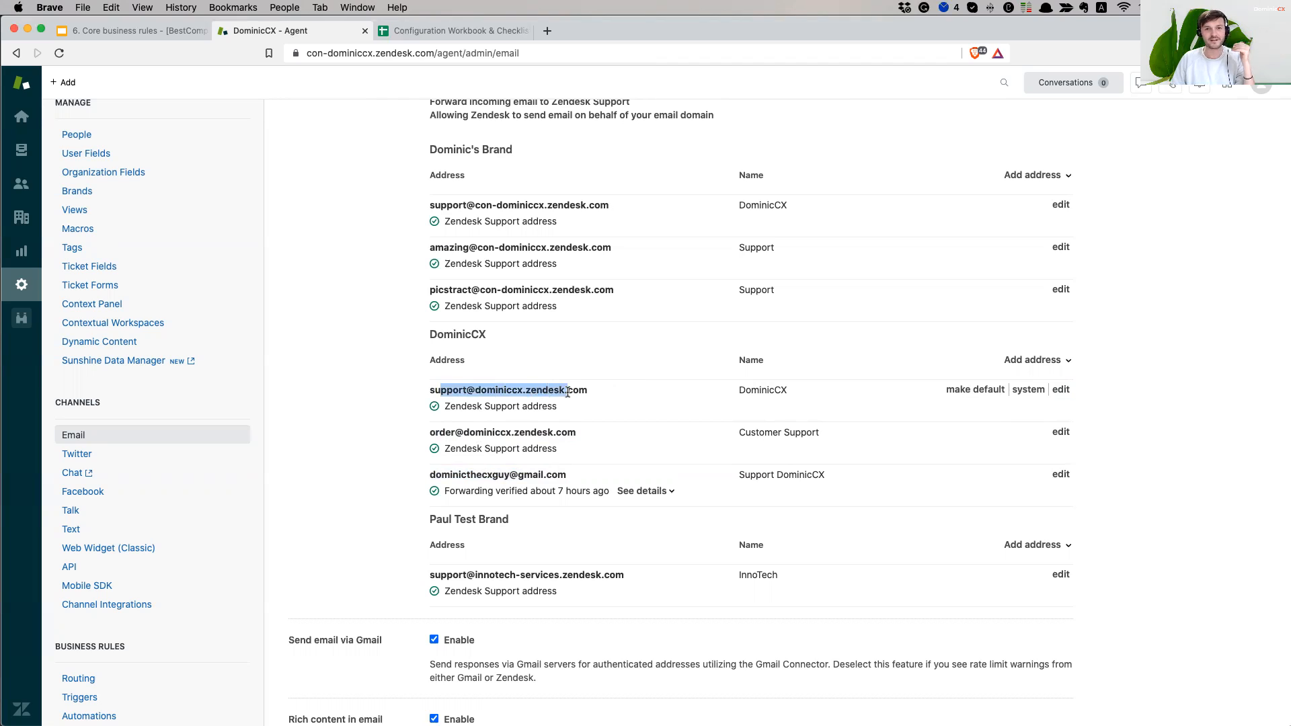
left_click(453, 427)
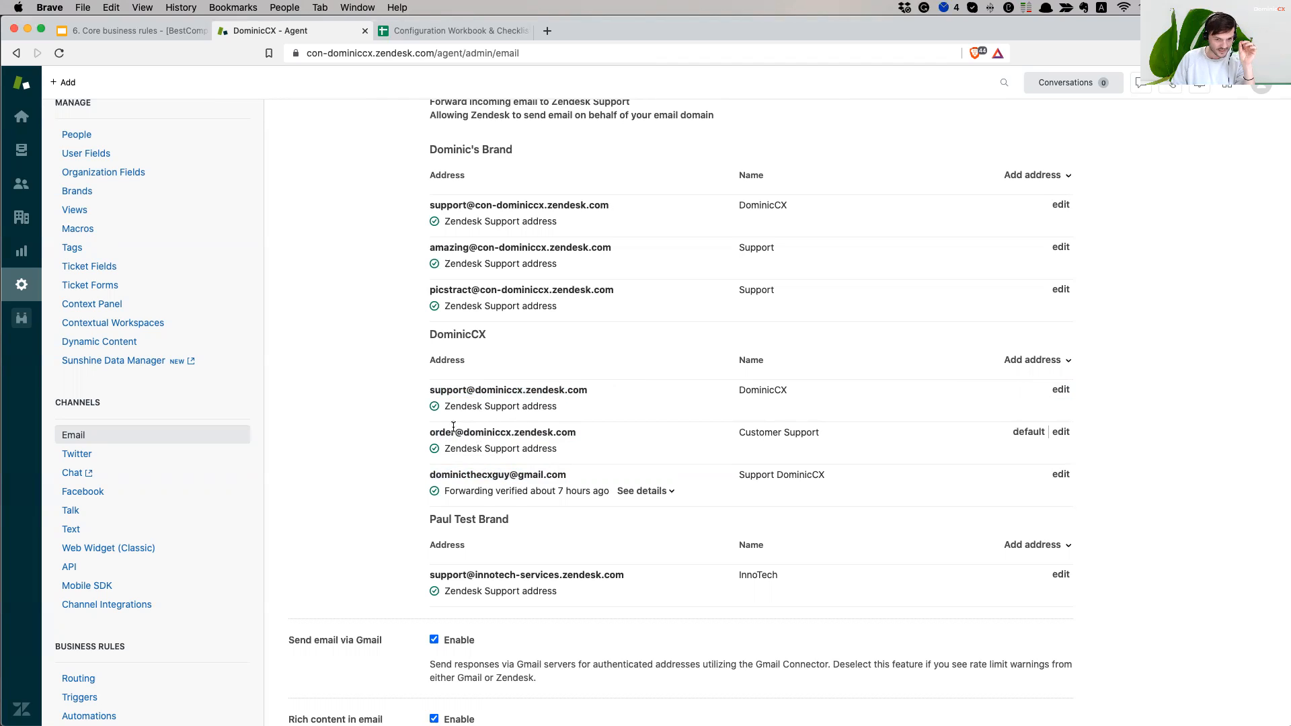
- Go to the Triggers admin list under Business Rules
left_click_drag(445, 428, 552, 430)
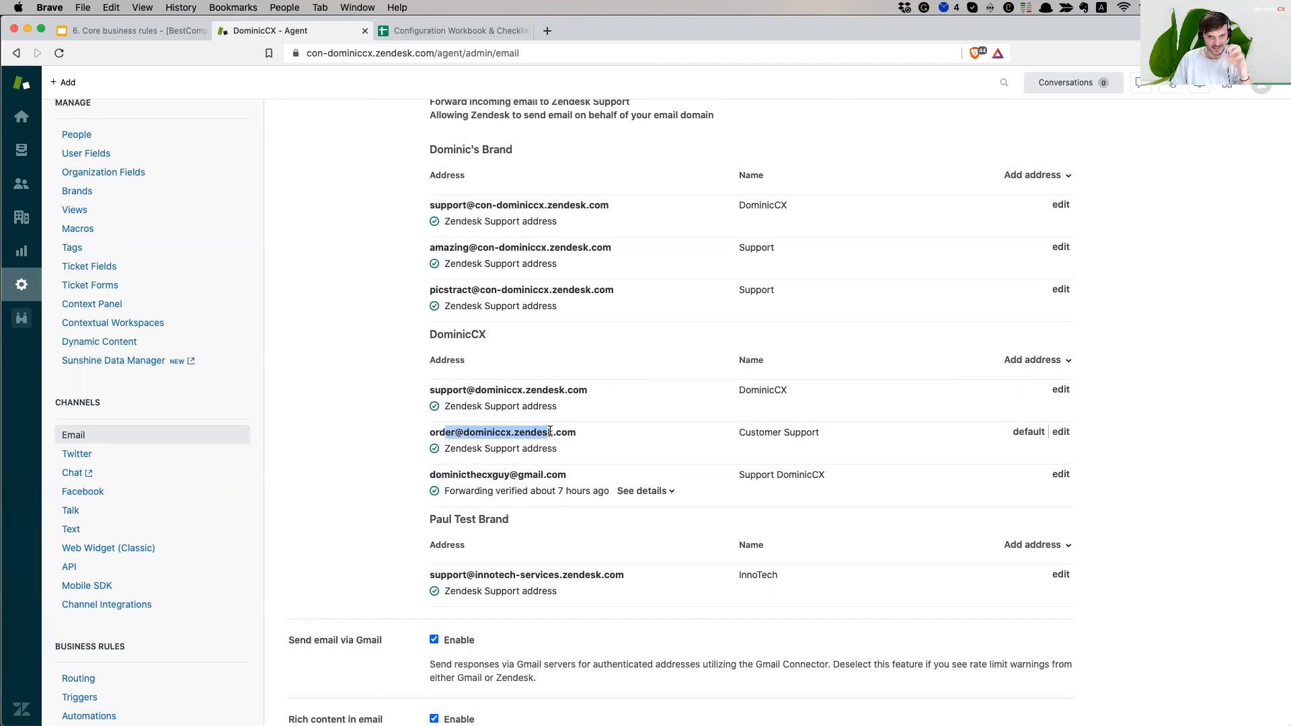
left_click(487, 475)
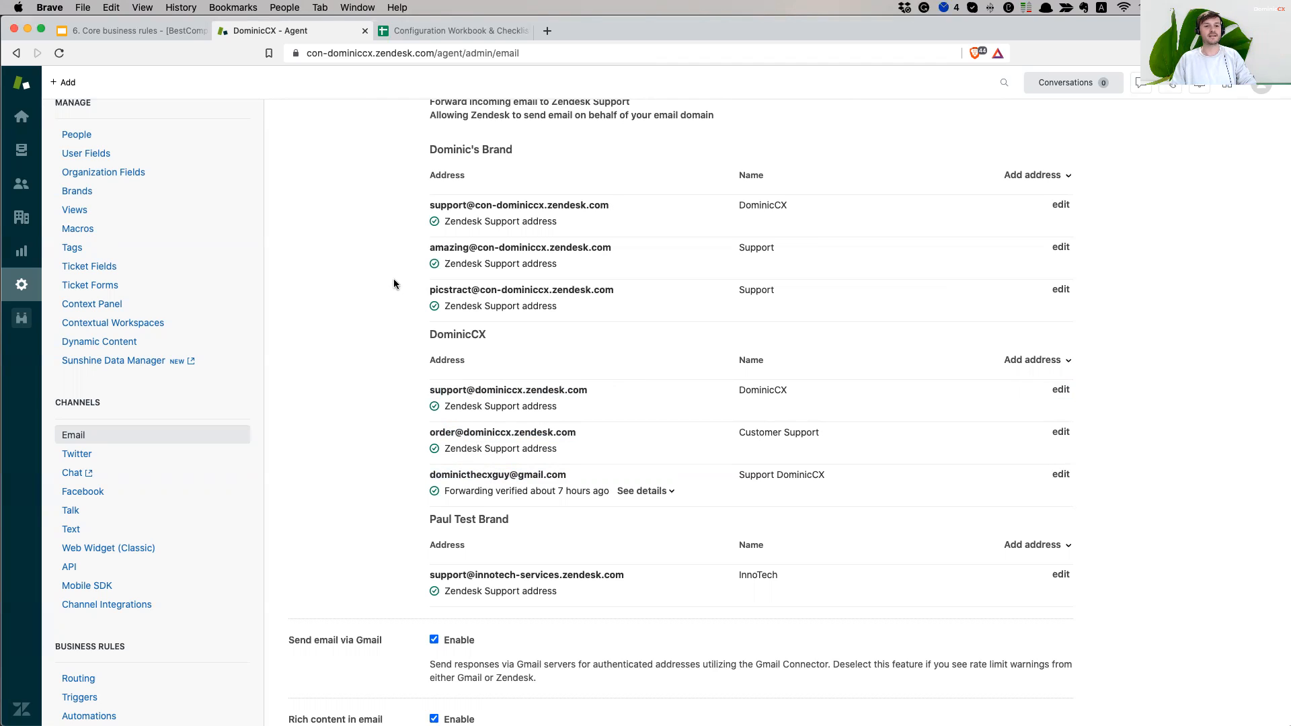
scroll(132, 524, "down", 3)
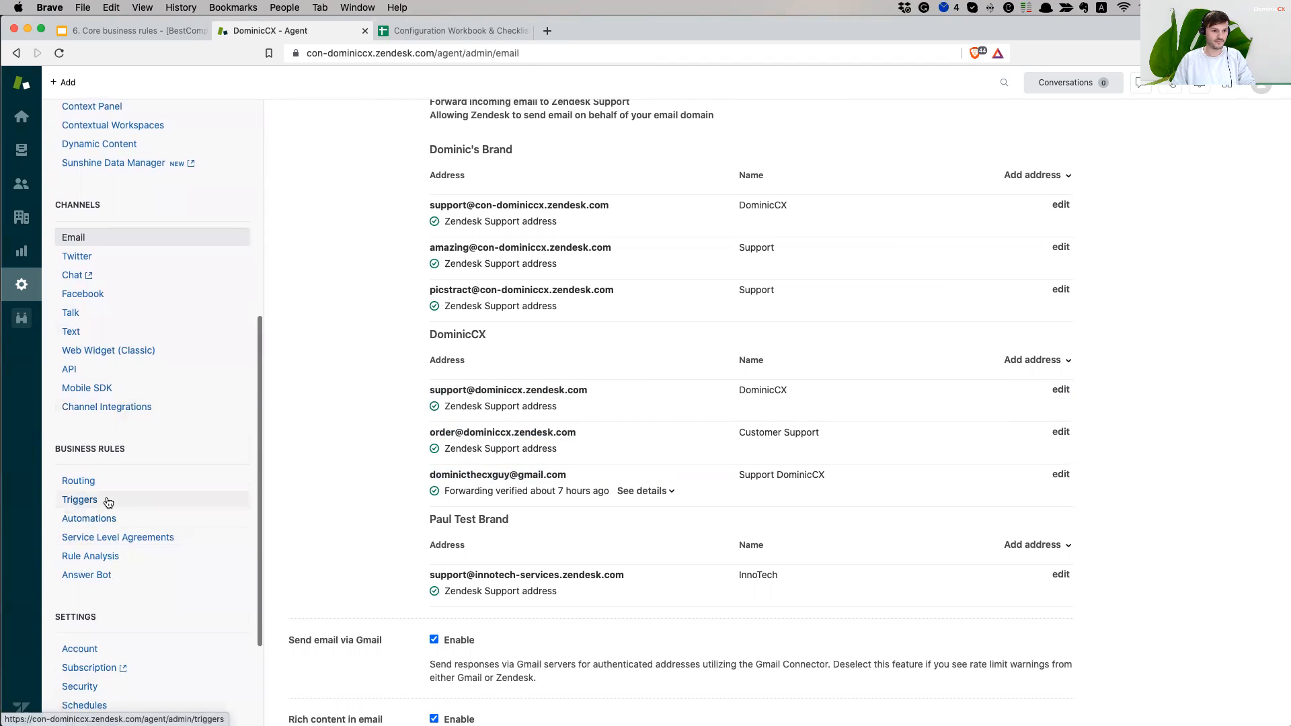
left_click(106, 501)
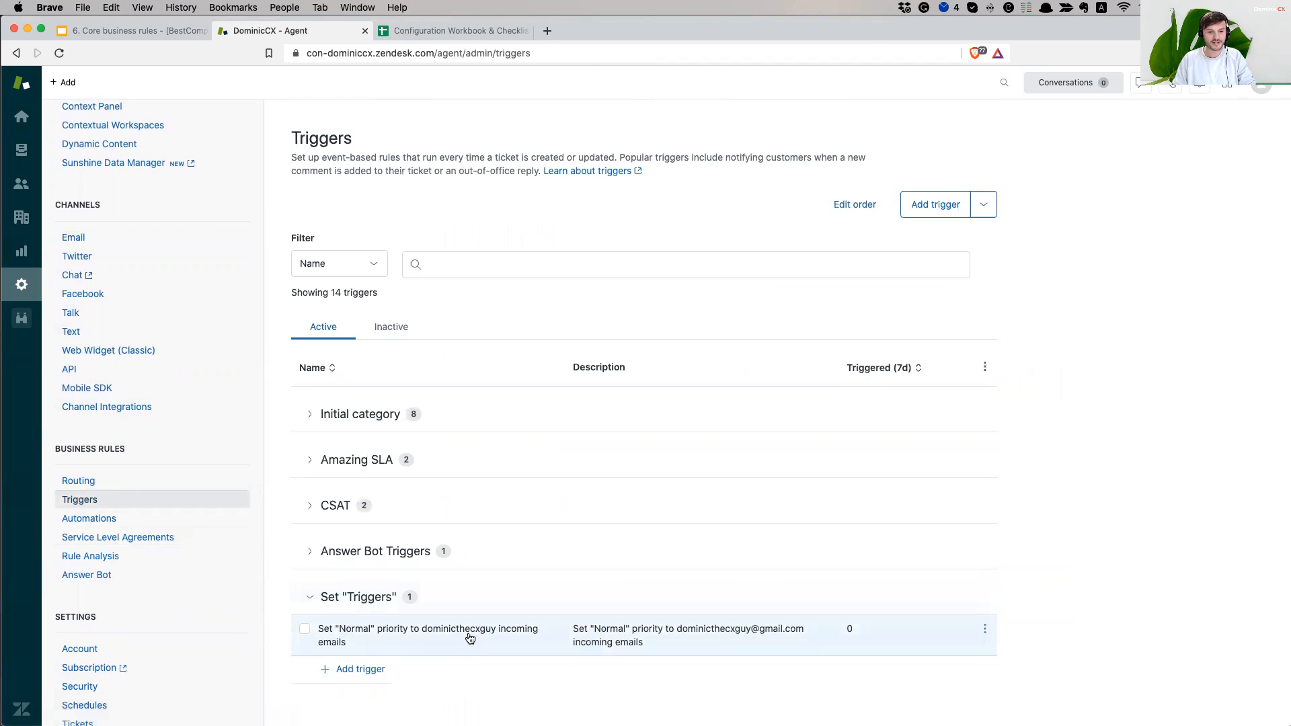
- Open the 'Set Normal priority' trigger and delete its Meet ALL Received at condition
left_click(466, 631)
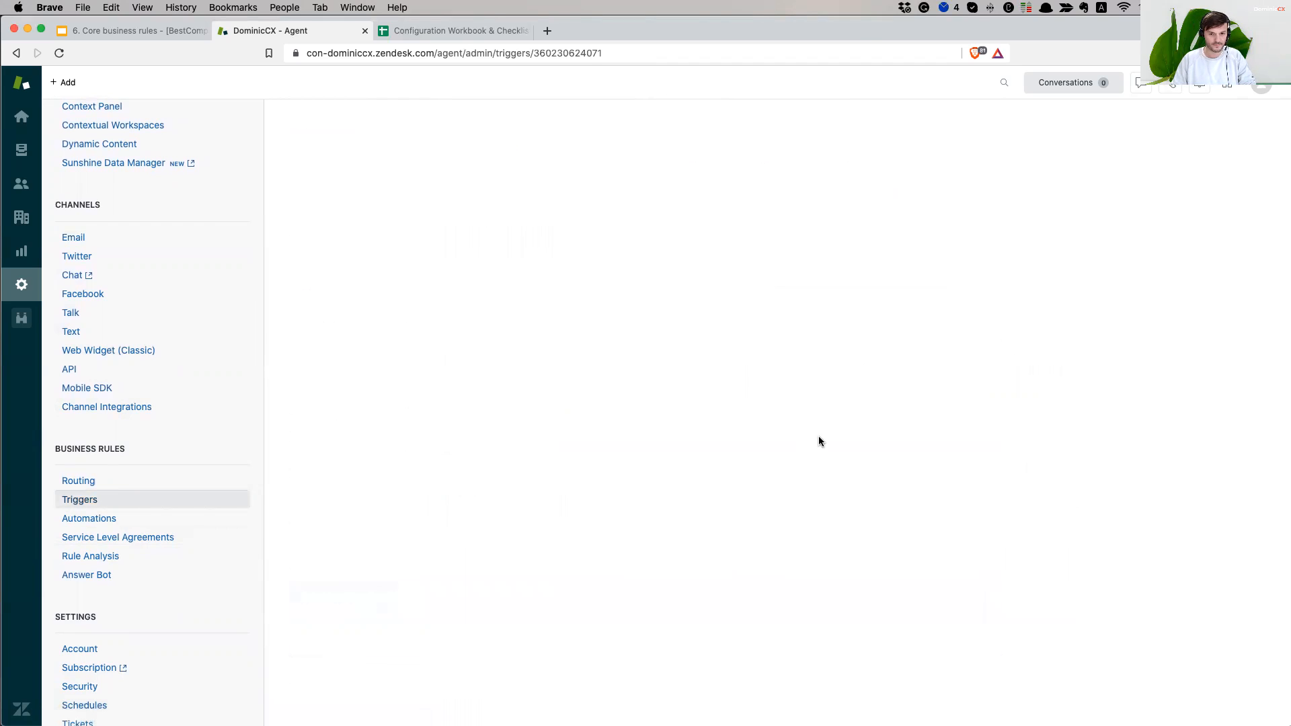
scroll(800, 440, "down", 5)
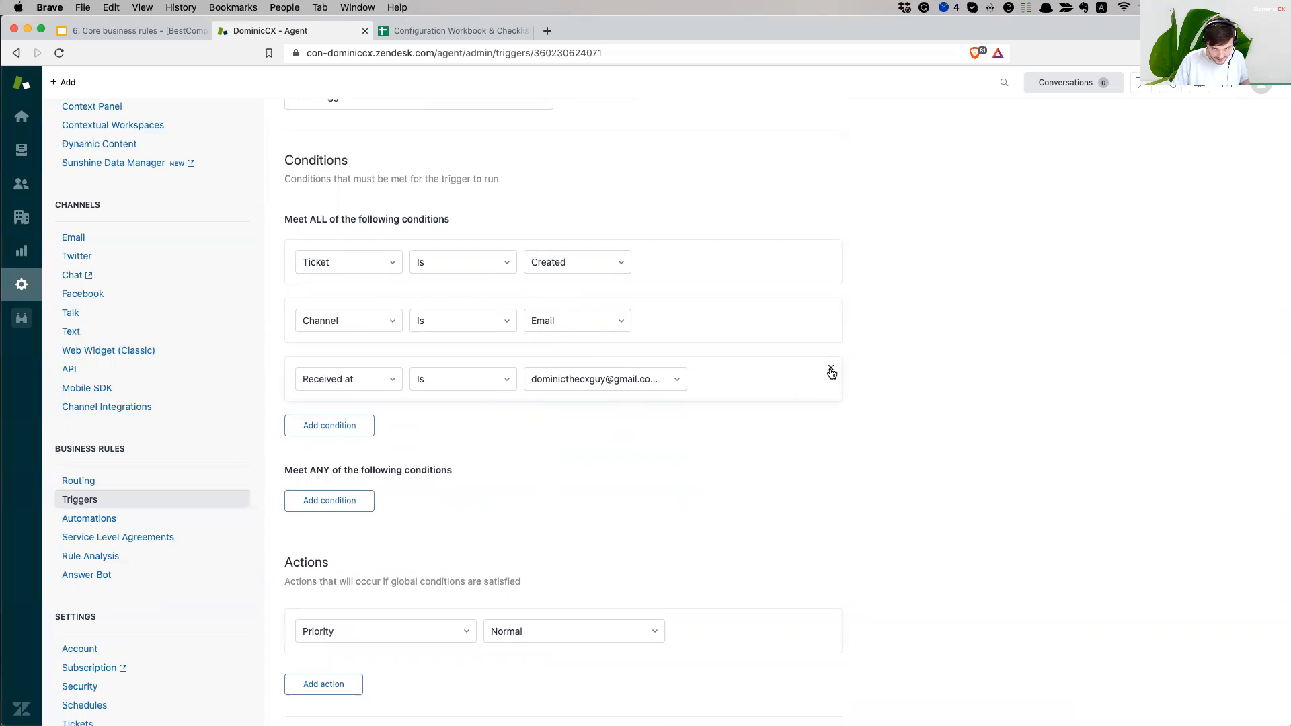
left_click(832, 371)
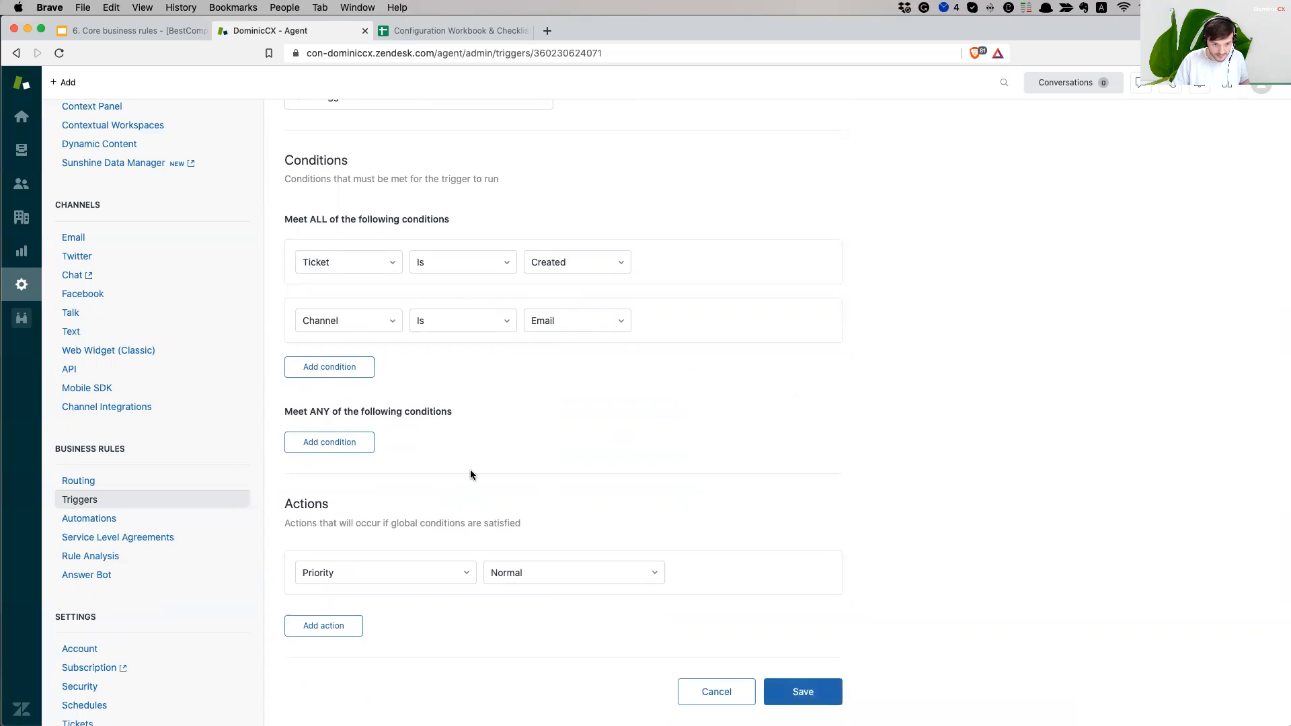
- Add a Meet ANY condition: Received at Is the Gmail forwarding address
left_click(344, 441)
scroll(380, 620, "down", 2)
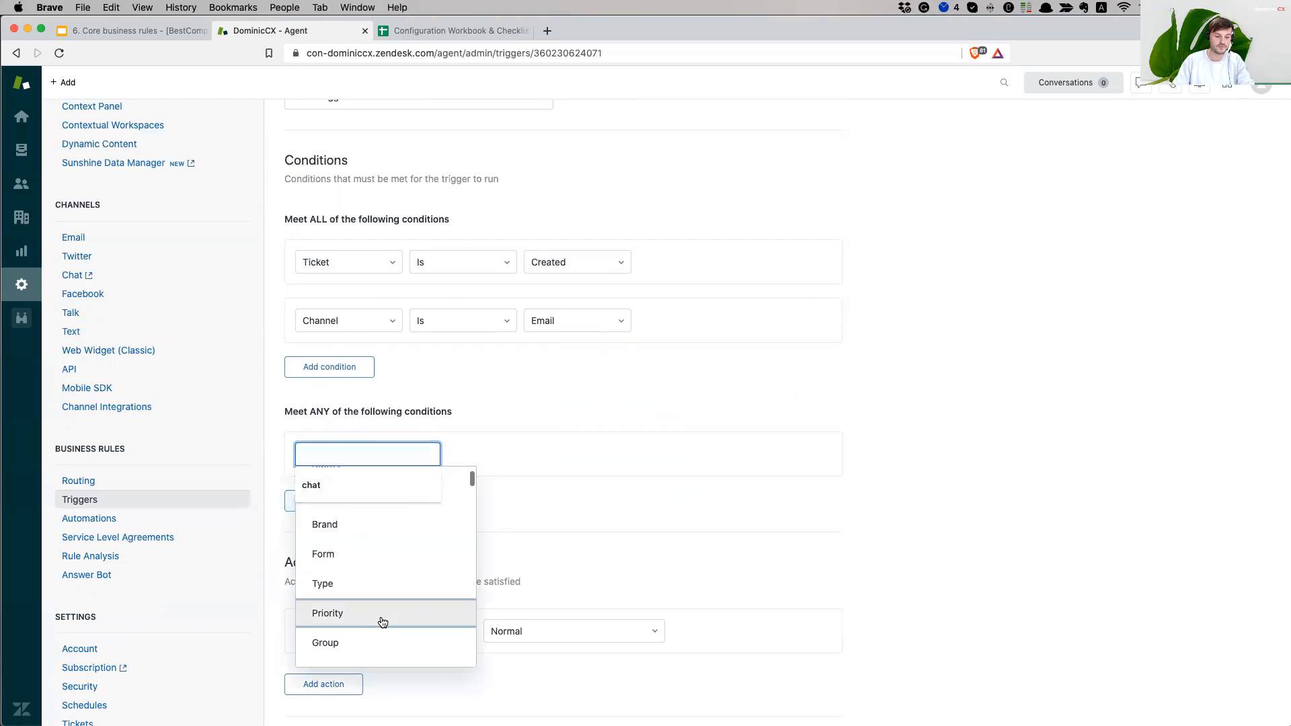
type("rece")
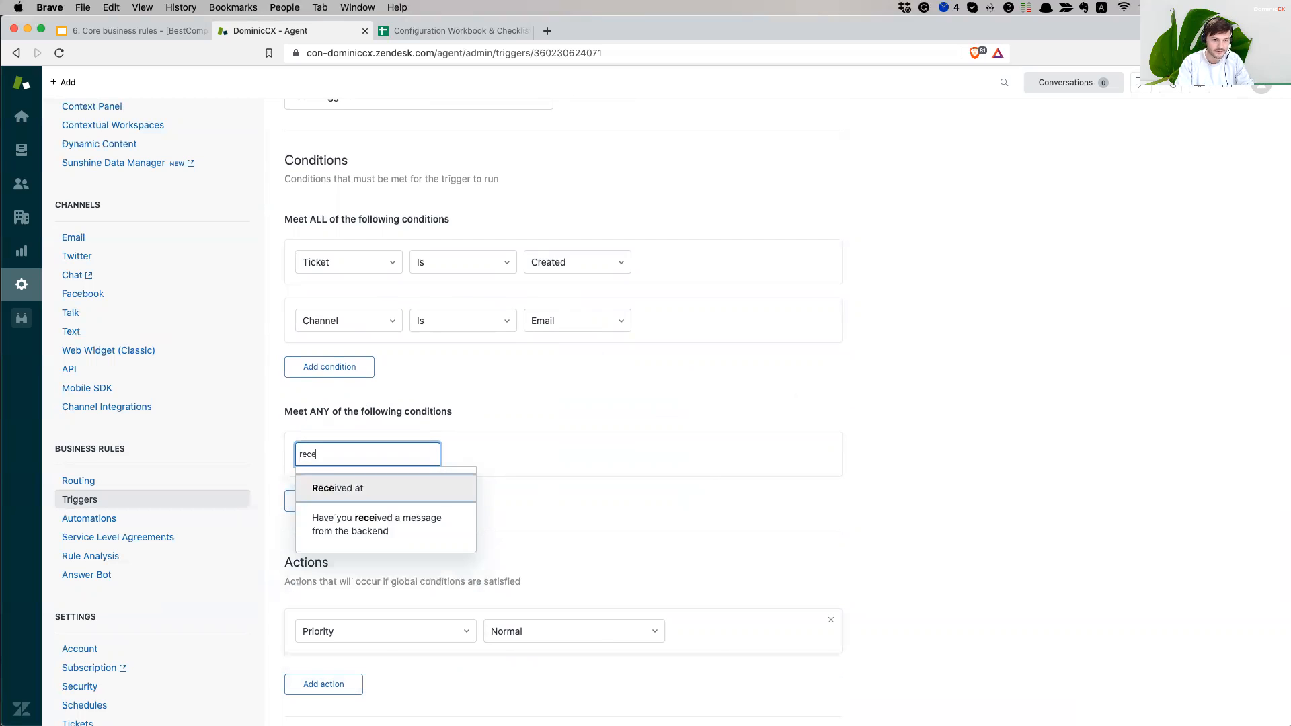
key("Return")
left_click(447, 455)
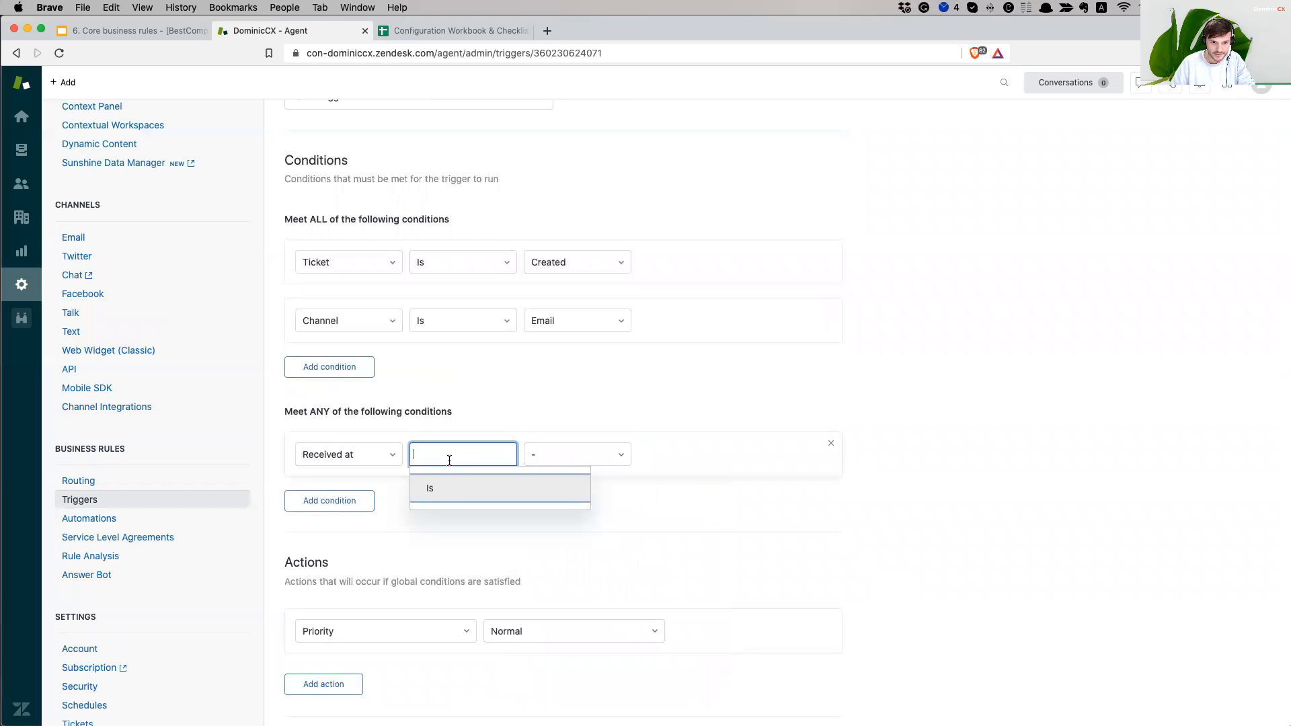
left_click(444, 489)
left_click(558, 460)
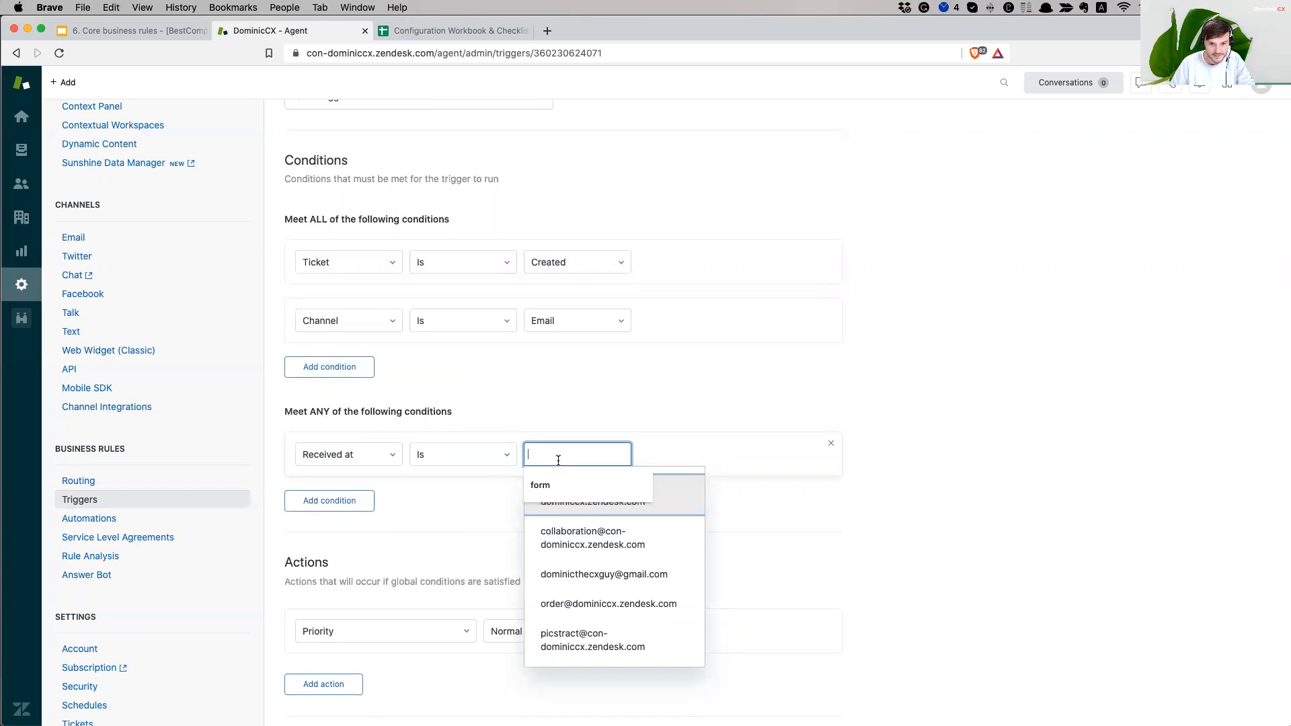
left_click(633, 587)
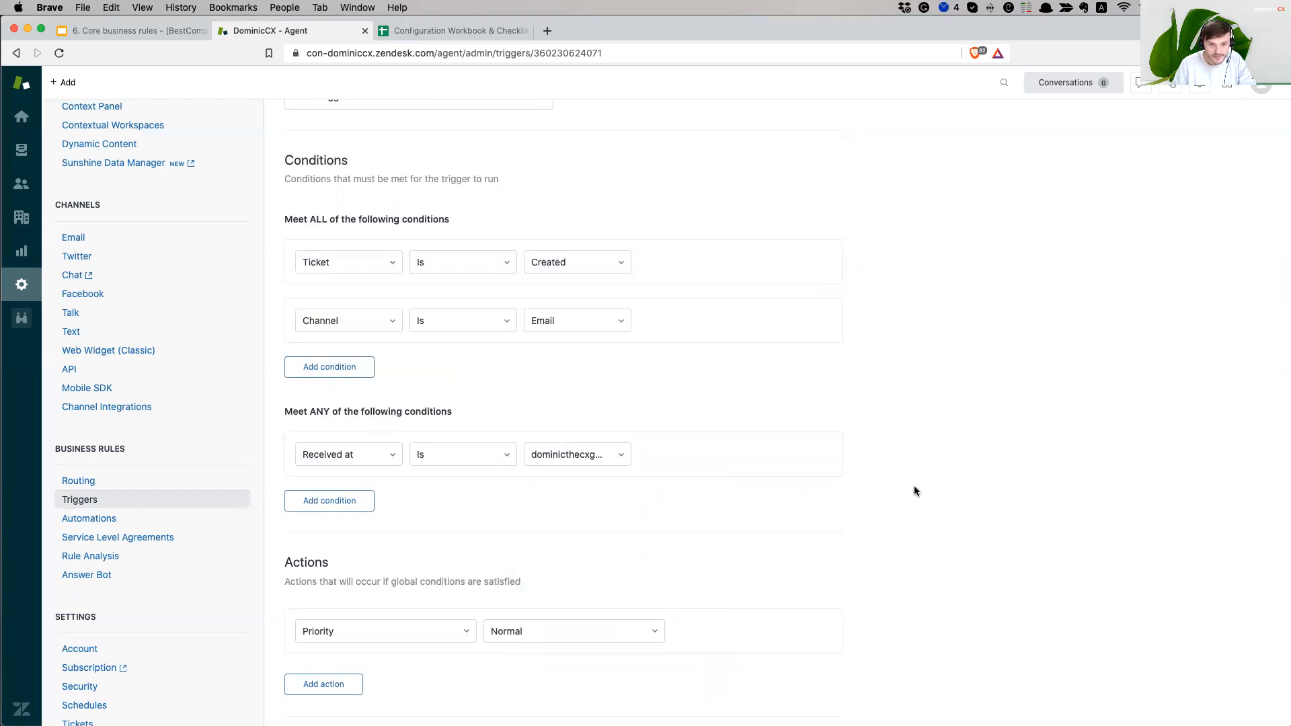
- Add a second Meet ANY condition: Received at the order support address
left_click(329, 501)
type("rece")
key("Return")
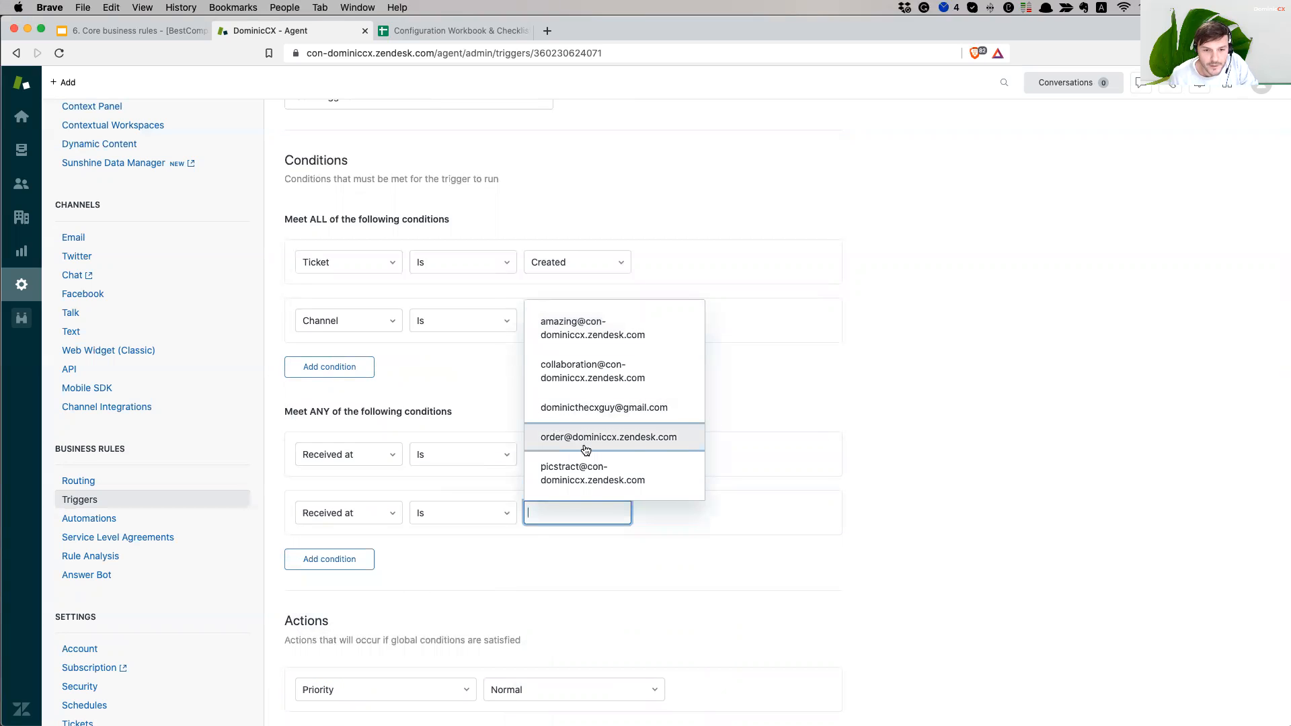
left_click(632, 447)
scroll(902, 514, "down", 3)
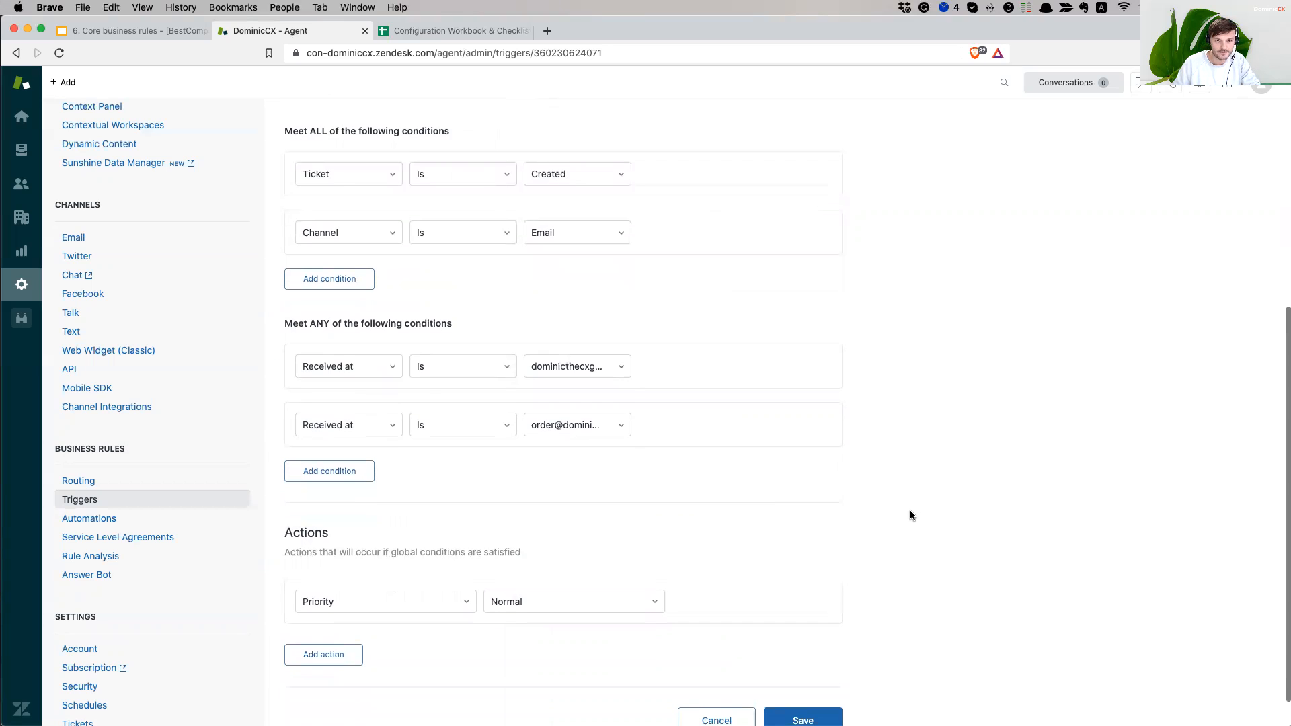
- Open the Email settings page in a new browser tab
right_click(71, 237)
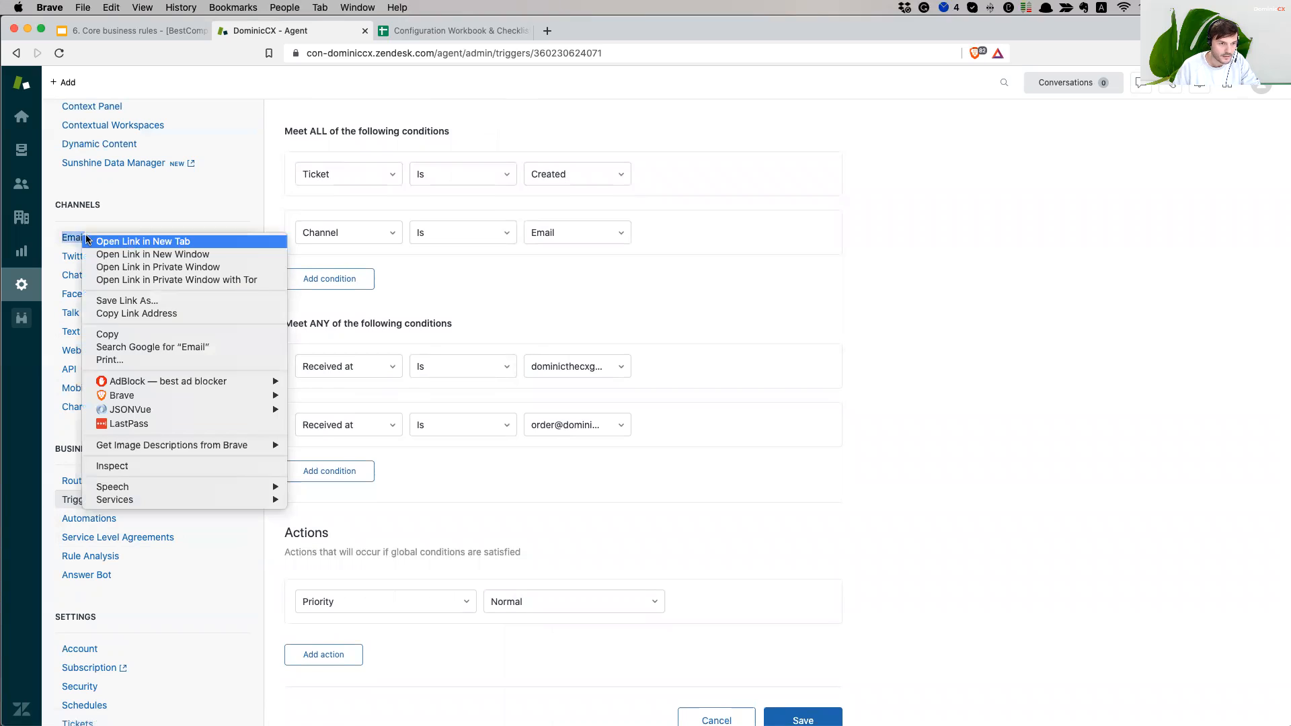
left_click(172, 241)
left_click(410, 30)
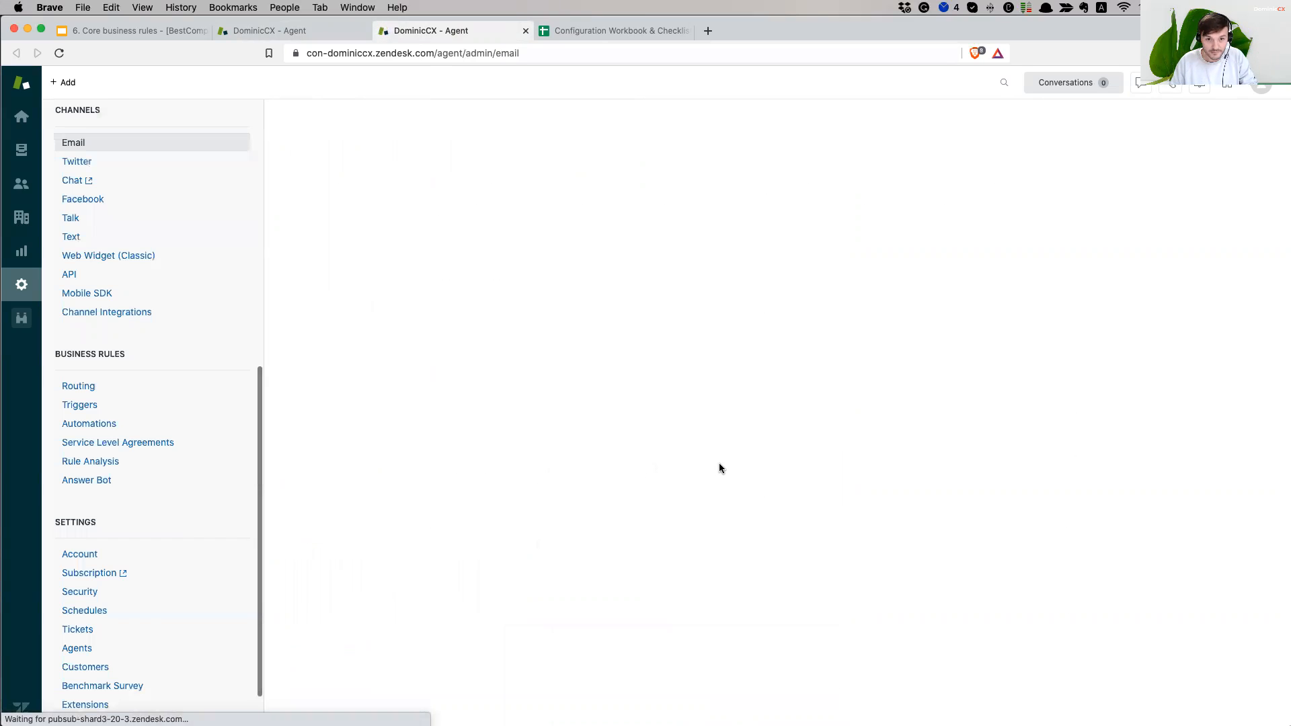
scroll(750, 468, "down", 5)
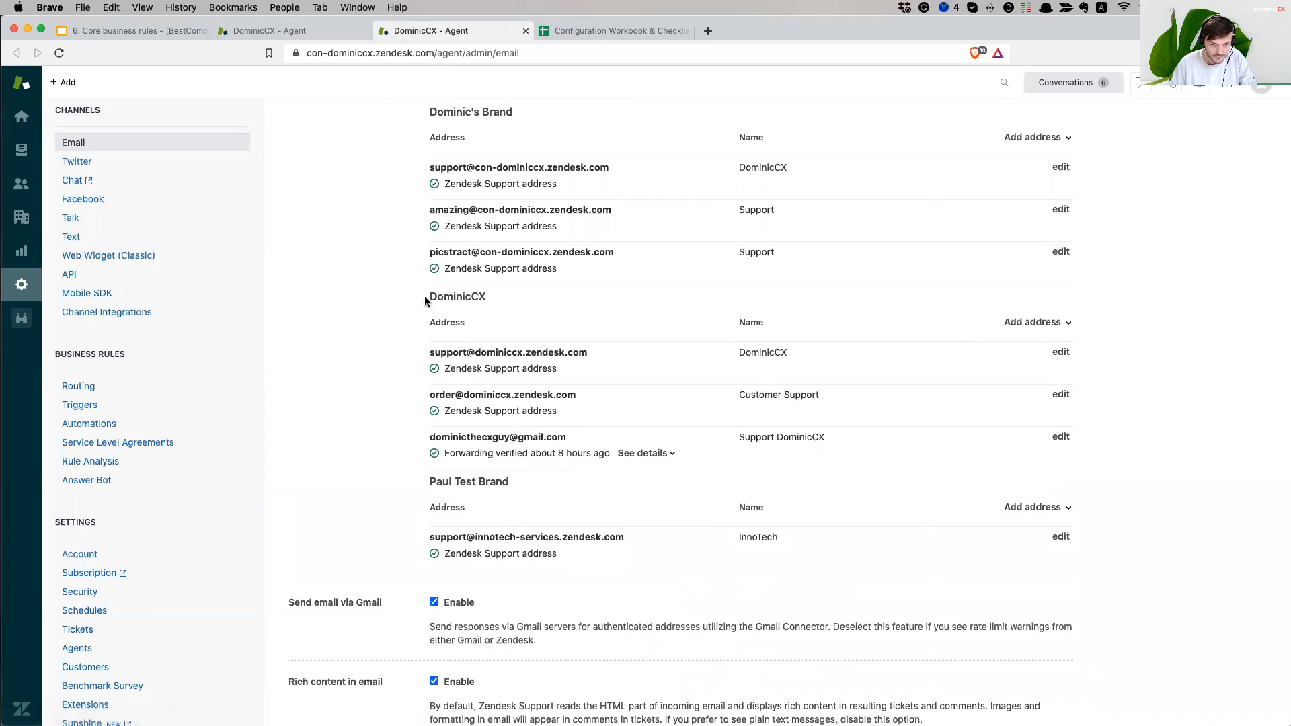
- Compare the Gmail forwarding, order and DominicCX support addresses, then return to the trigger
left_click_drag(437, 435, 542, 435)
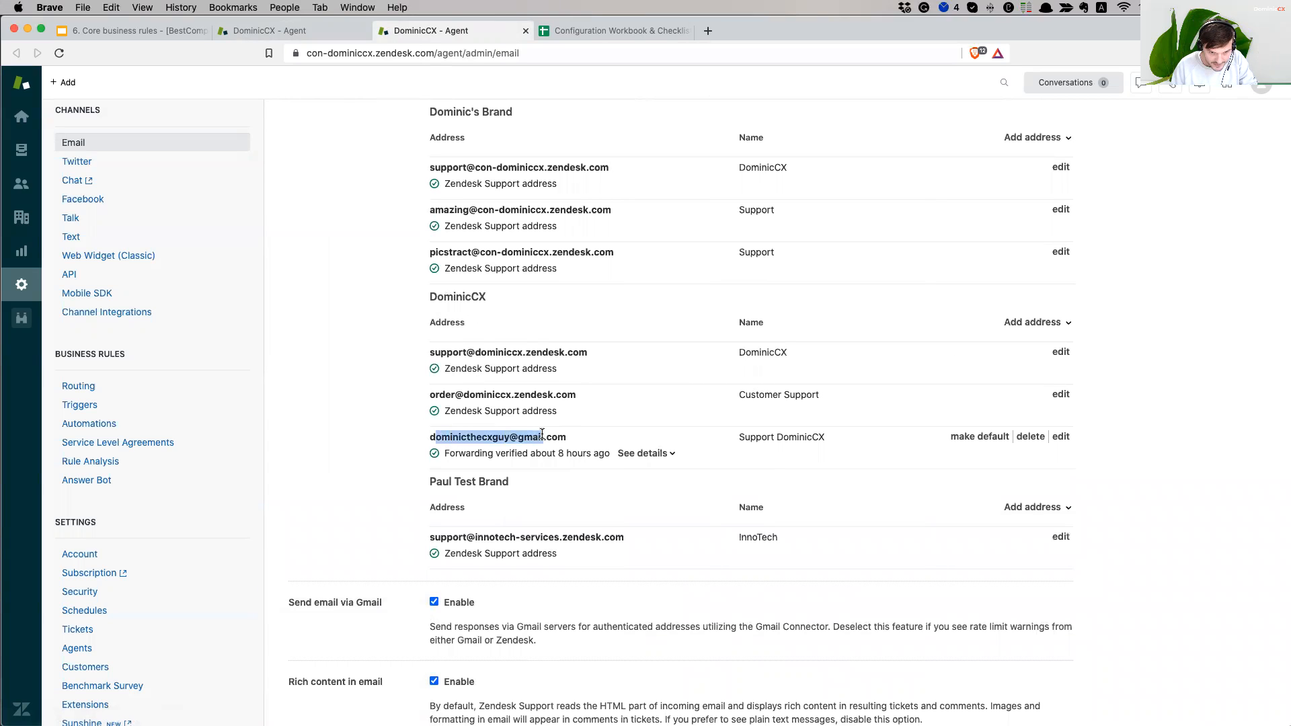
left_click(545, 435)
left_click_drag(450, 436, 543, 435)
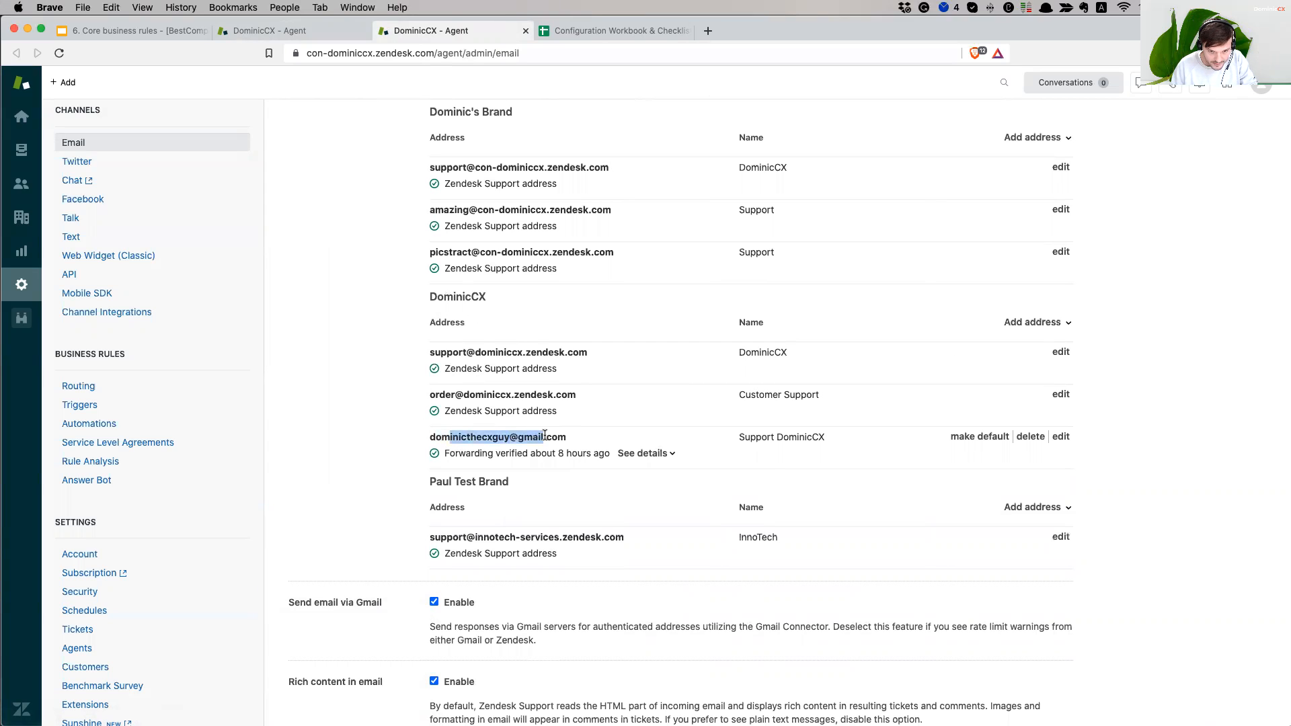
left_click_drag(439, 395, 542, 395)
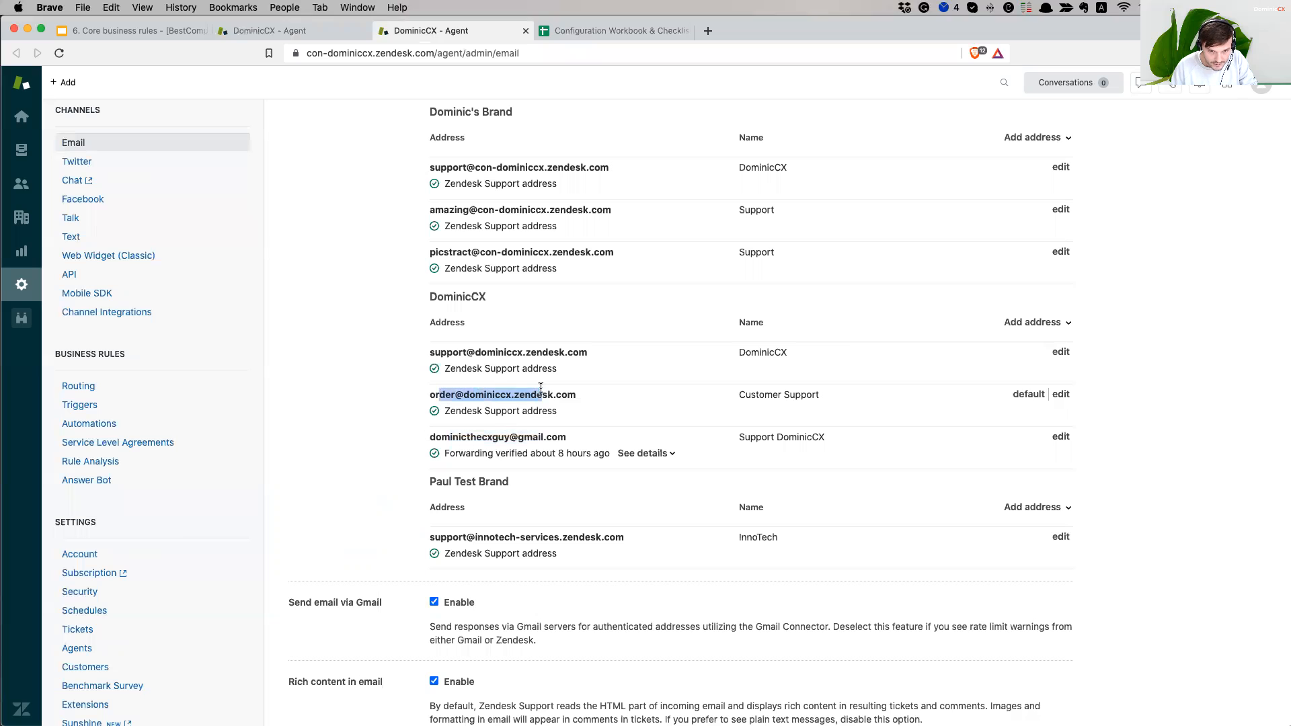
left_click_drag(433, 350, 546, 352)
left_click(556, 352)
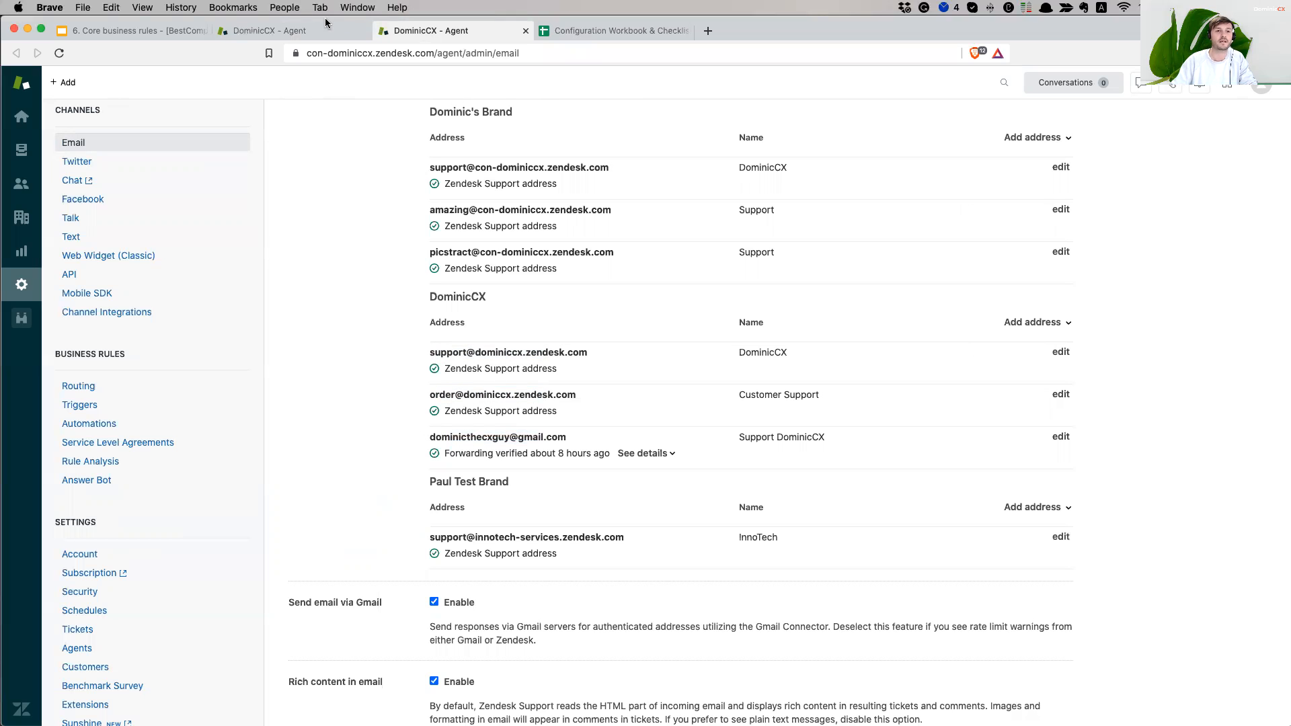
left_click(290, 32)
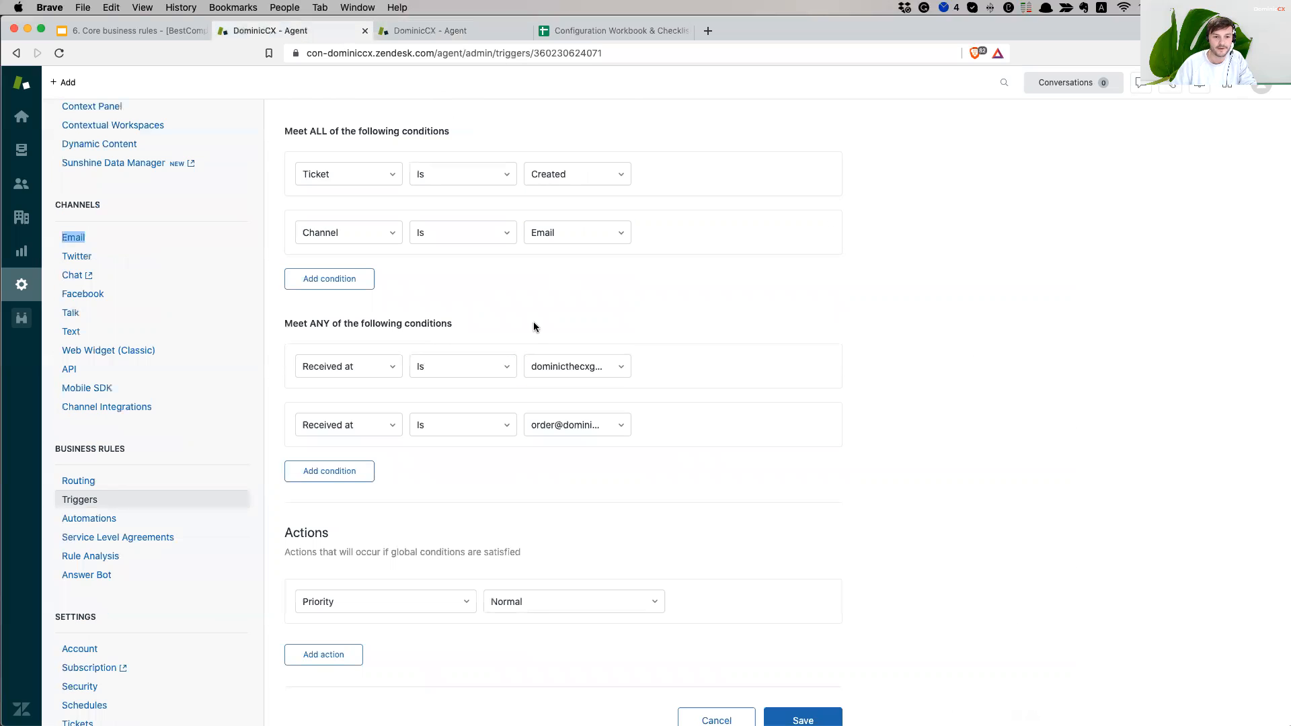
- Add a third Meet ANY condition: Received at the DominicCX support address
left_click(341, 468)
type("rece")
left_click(340, 513)
scroll(472, 431, "down", 2)
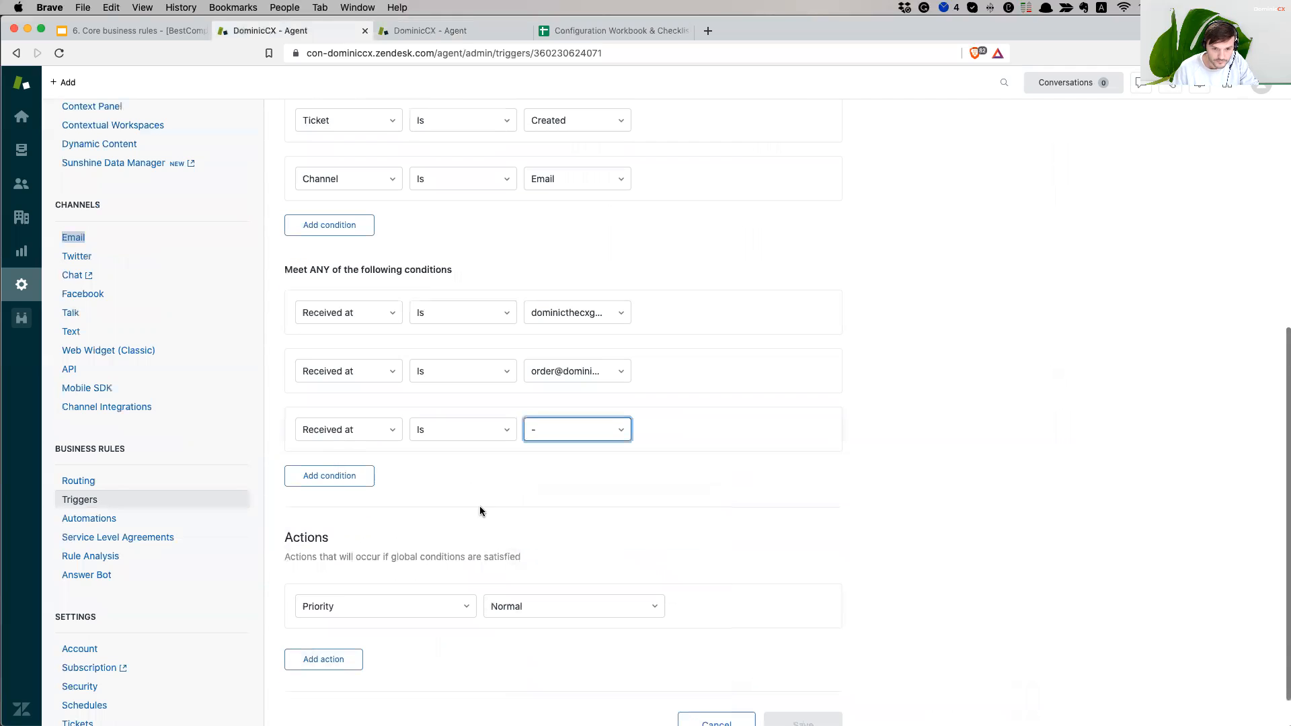
left_click(592, 431)
scroll(619, 528, "down", 1)
scroll(620, 528, "down", 1)
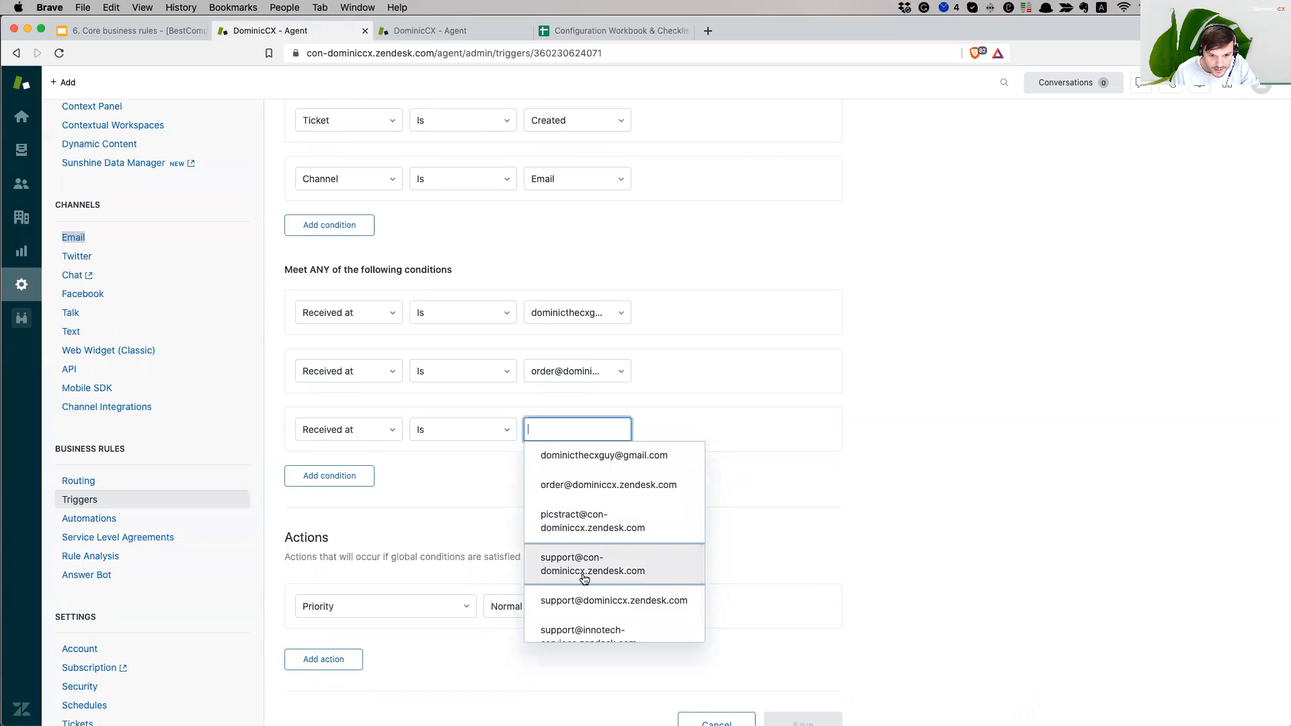
scroll(584, 580, "down", 1)
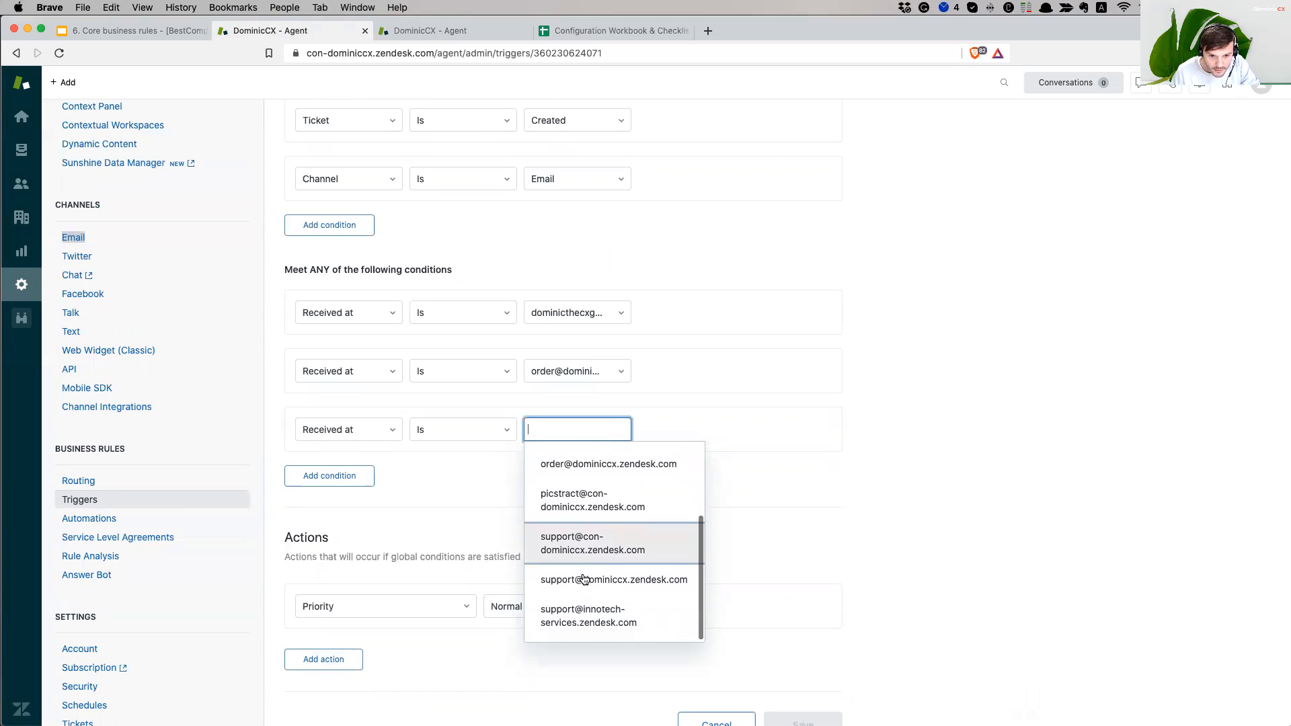
left_click(615, 588)
scroll(1028, 502, "up", 3)
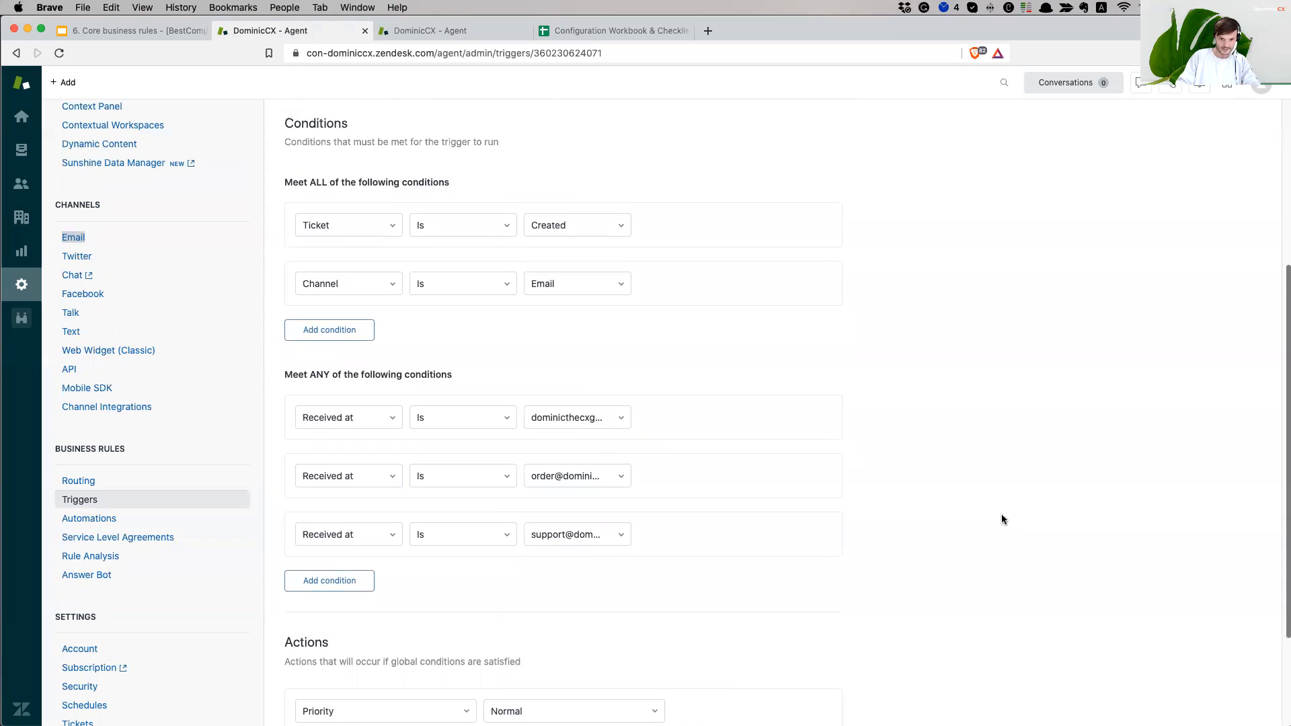
scroll(945, 514, "up", 1)
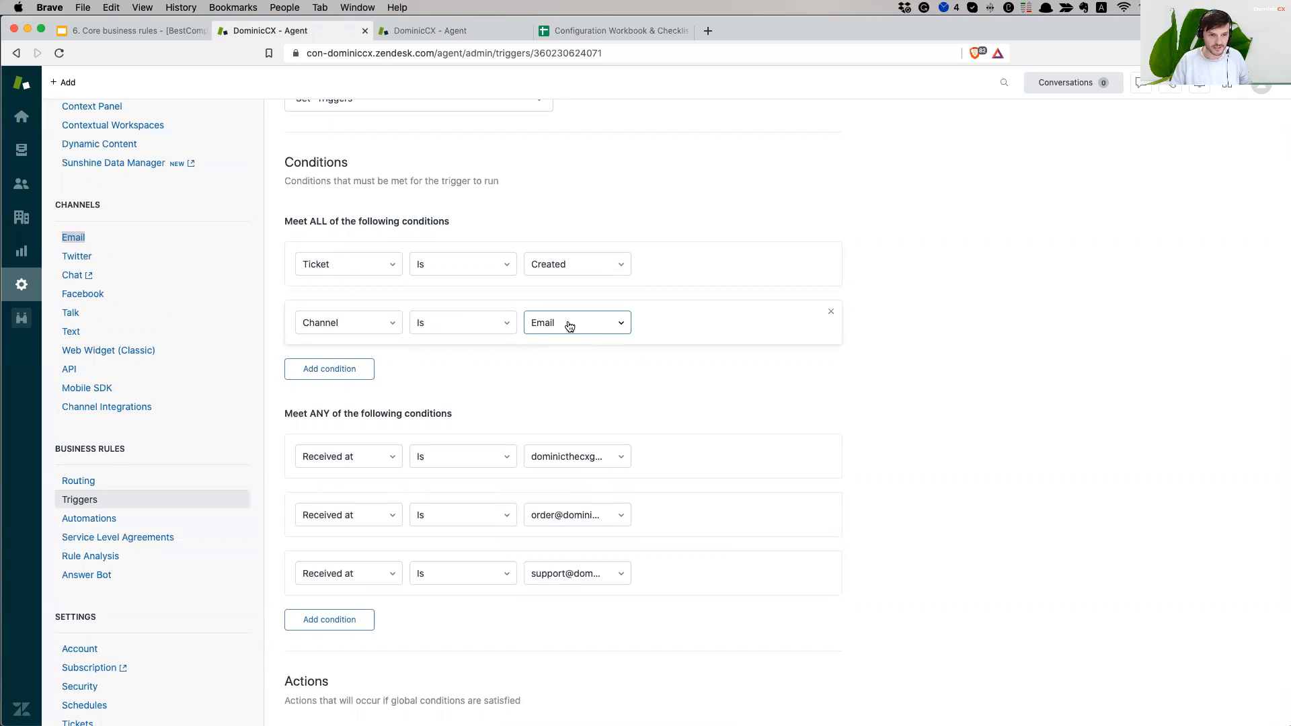
- Review the Meet ANY conditions and save the trigger
scroll(1055, 393, "down", 2)
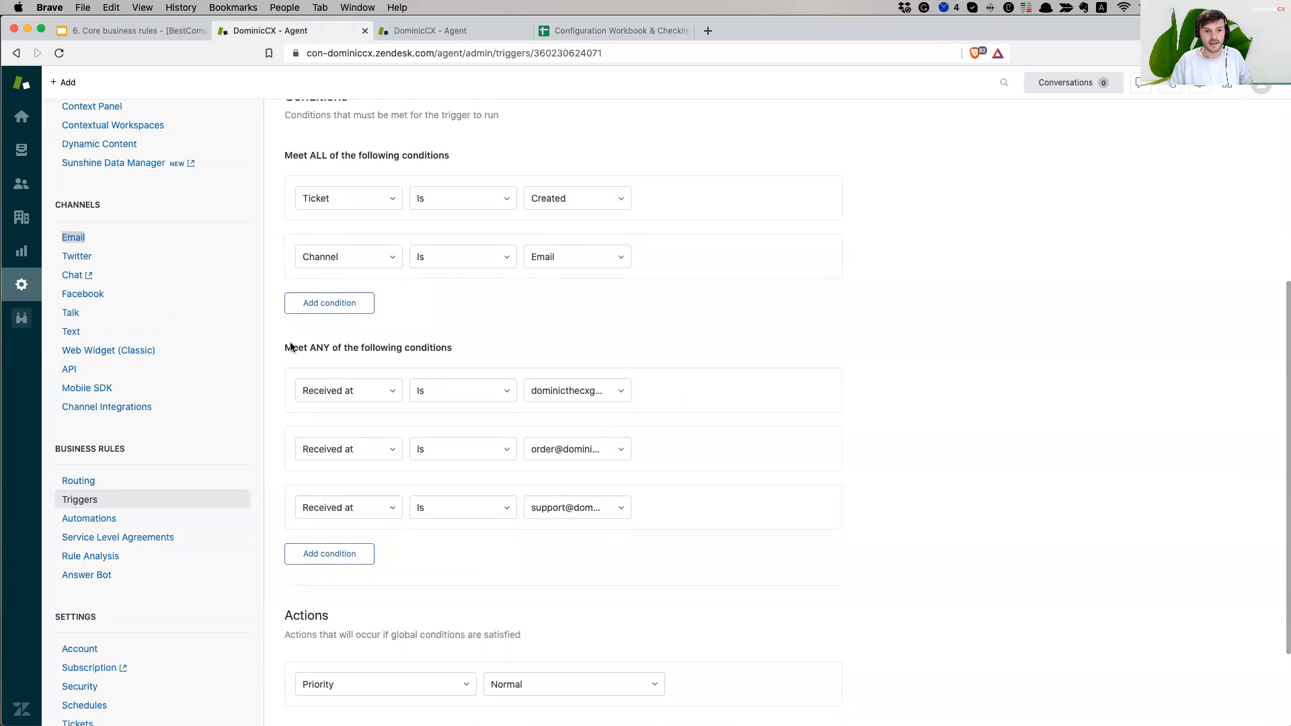
left_click_drag(291, 348, 437, 348)
scroll(417, 363, "up", 1)
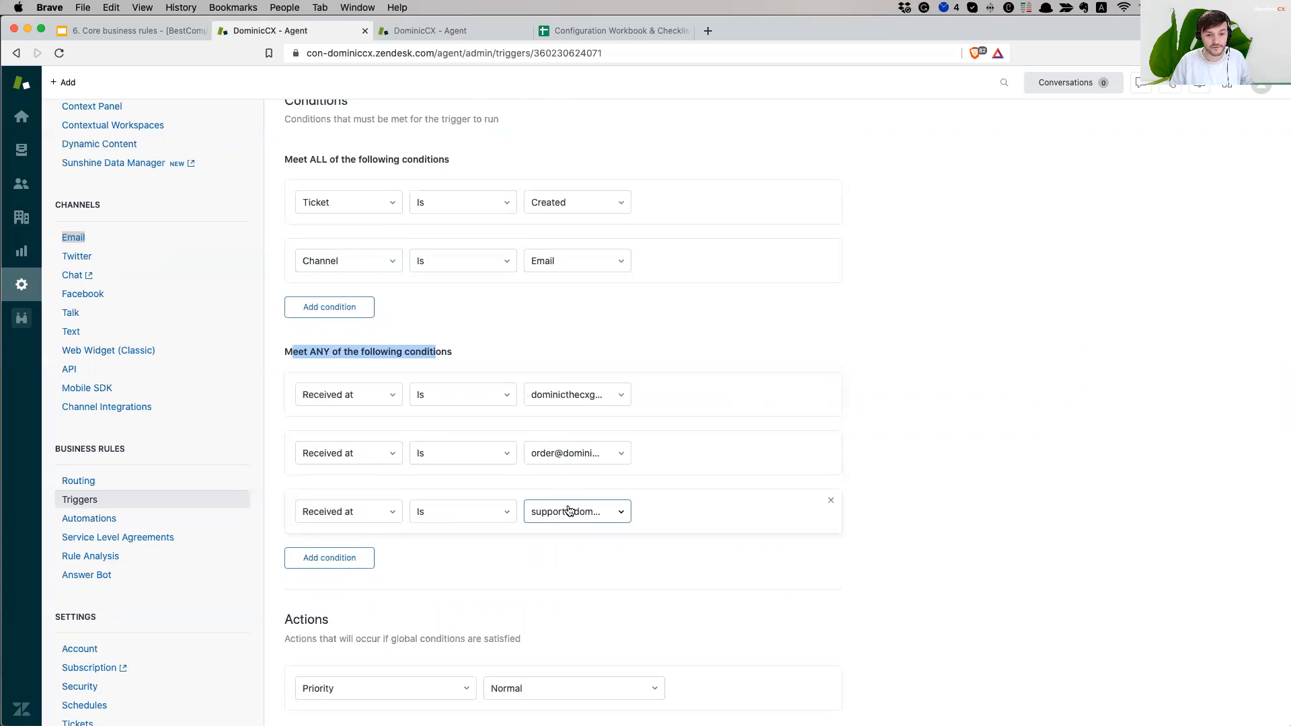
left_click(1019, 464)
scroll(996, 491, "down", 3)
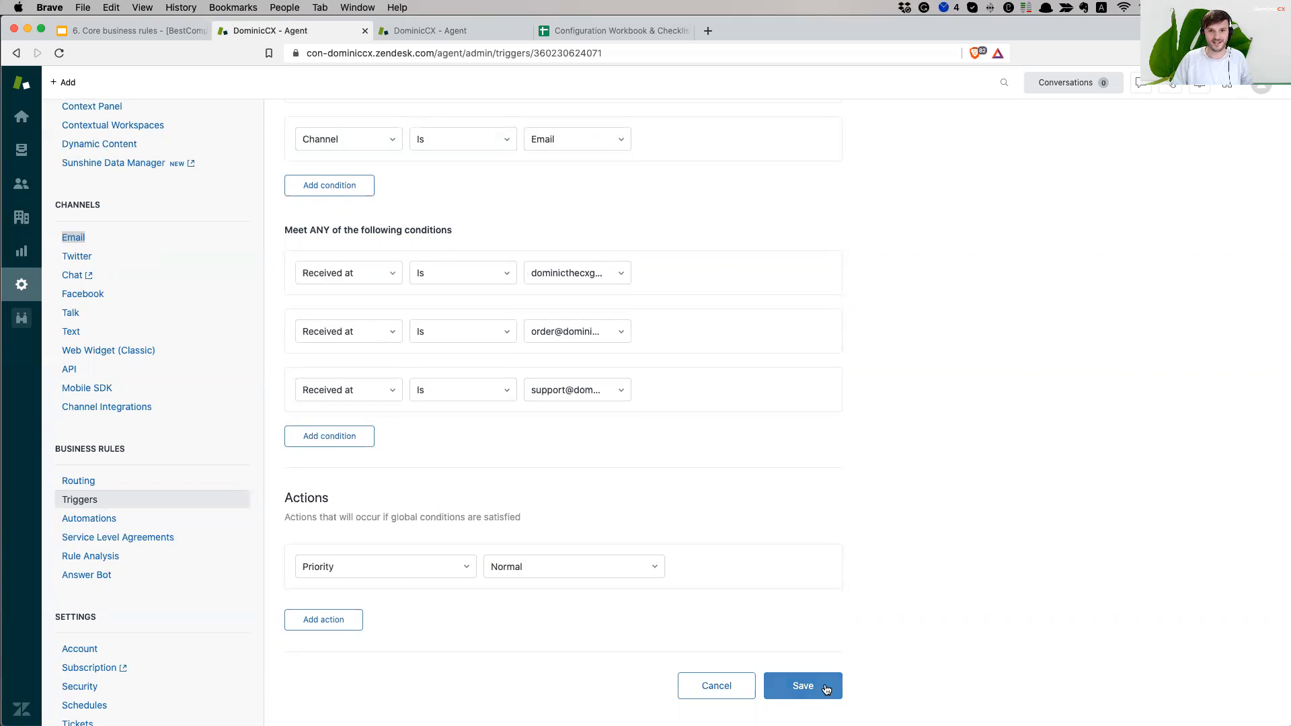
left_click(804, 686)
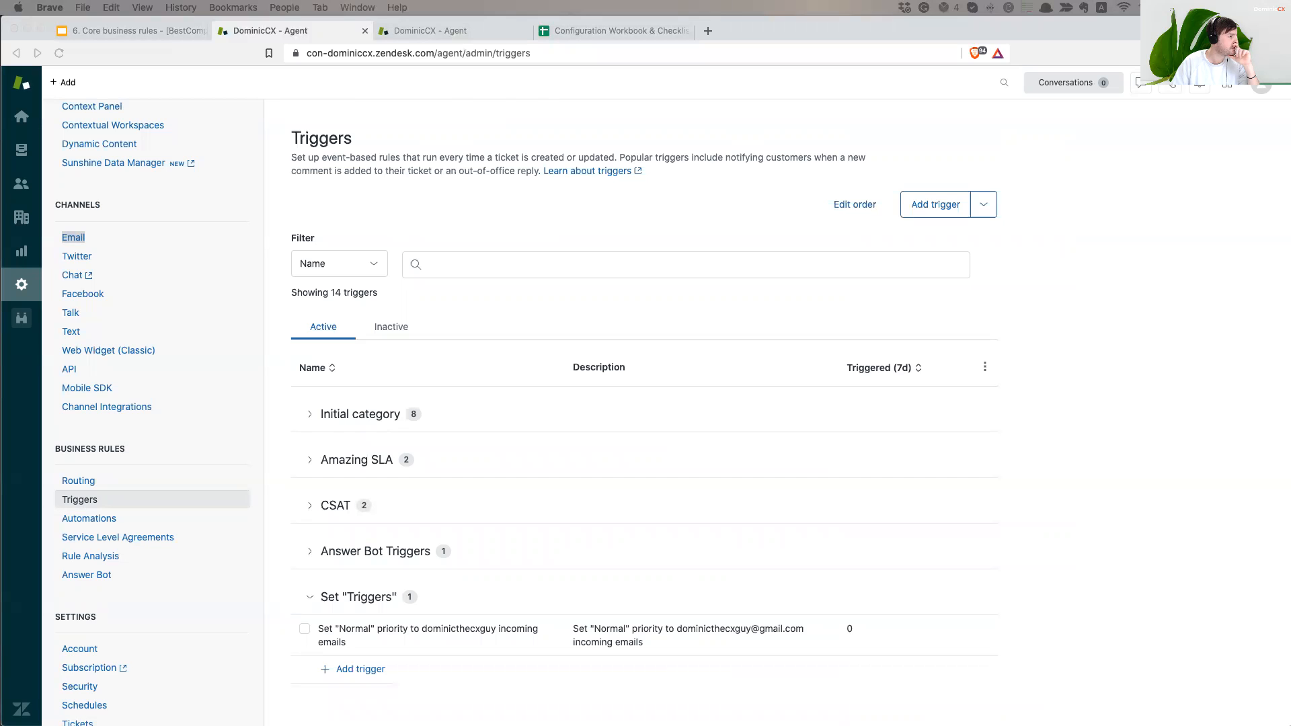
- Address a new Airmail message to the forwarding Gmail address
left_click_drag(697, 147, 502, 99)
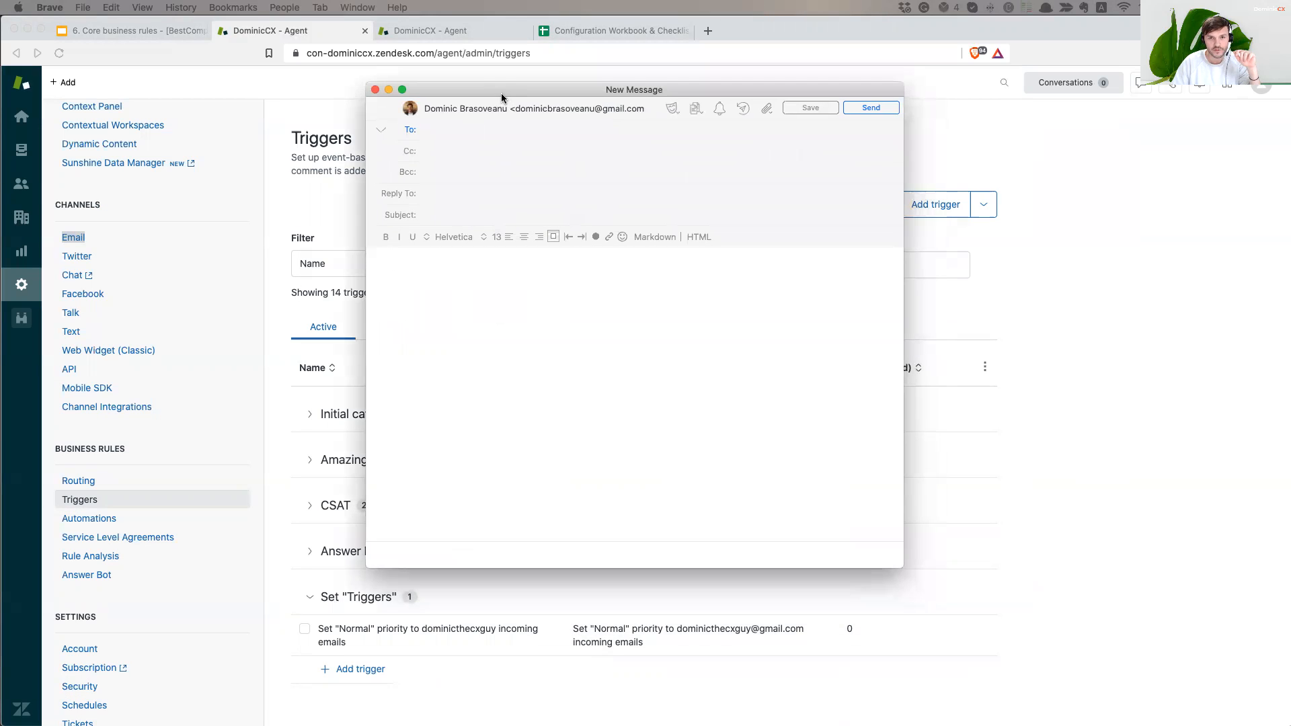
left_click(544, 396)
left_click(440, 132)
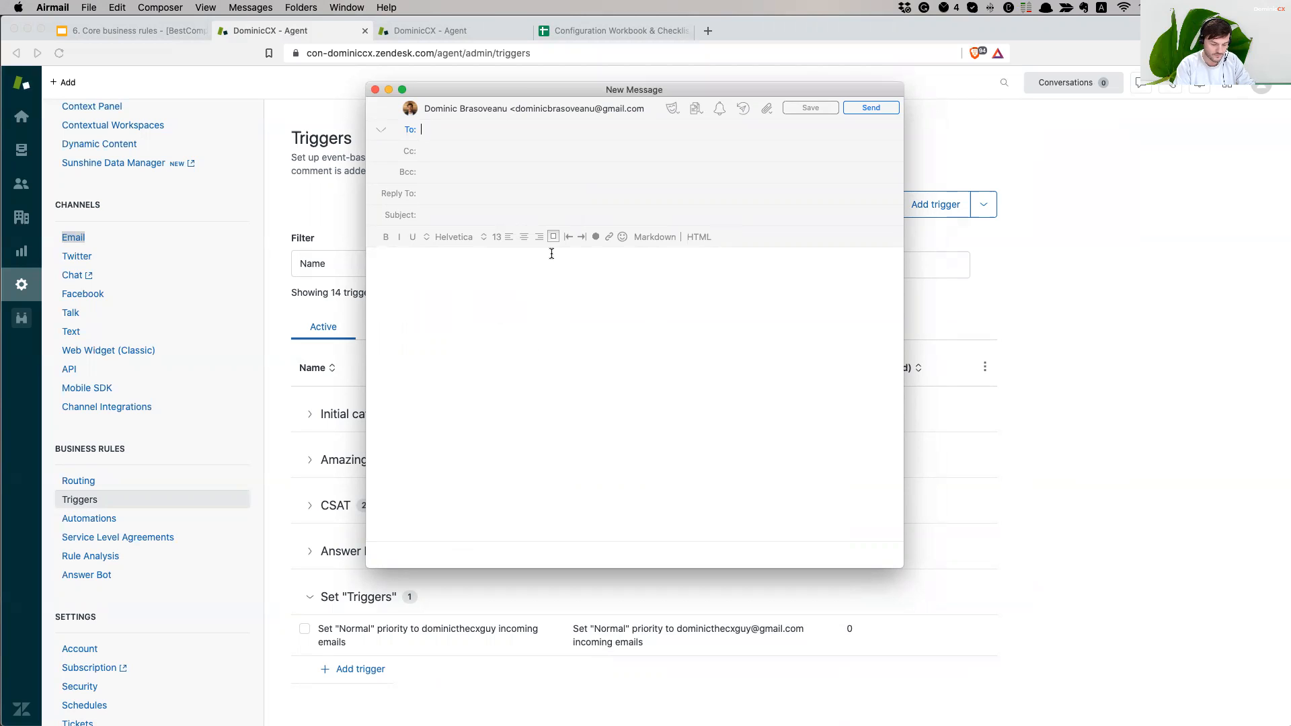
key("Return")
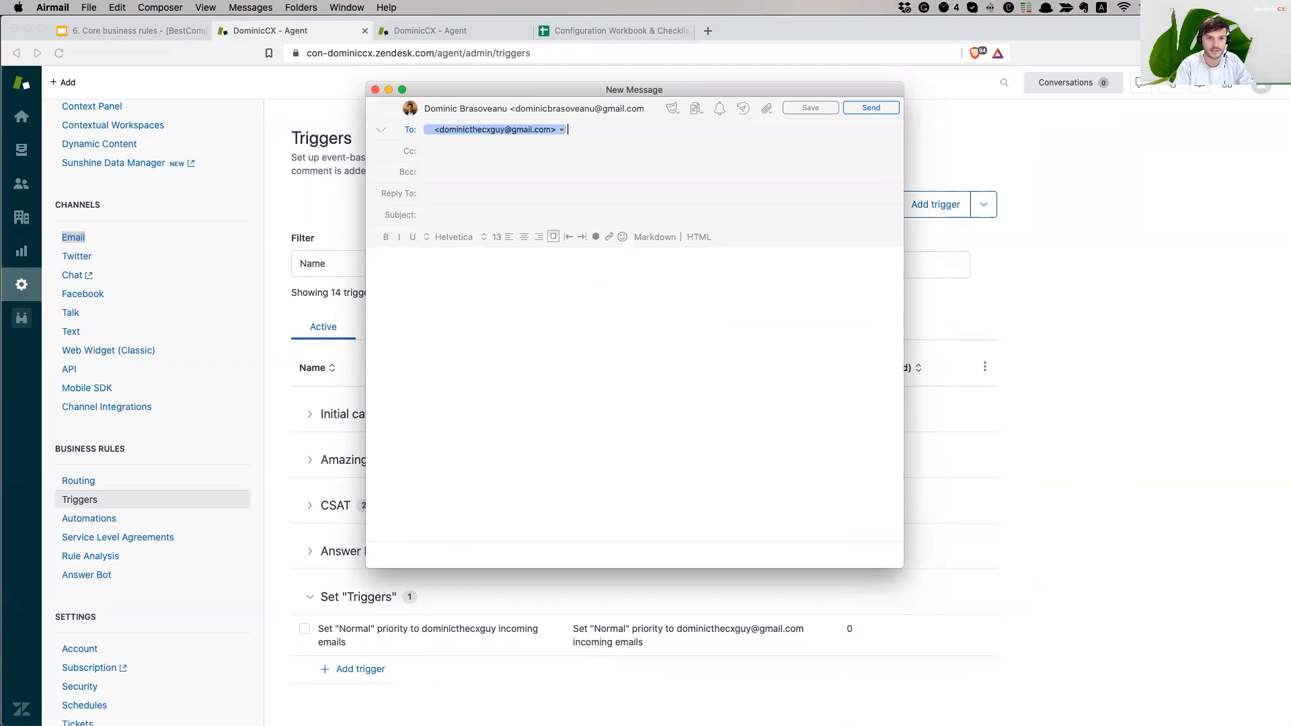
- Send it with subject and body 'Testing if tickets receive priority Normal'
left_click(475, 215)
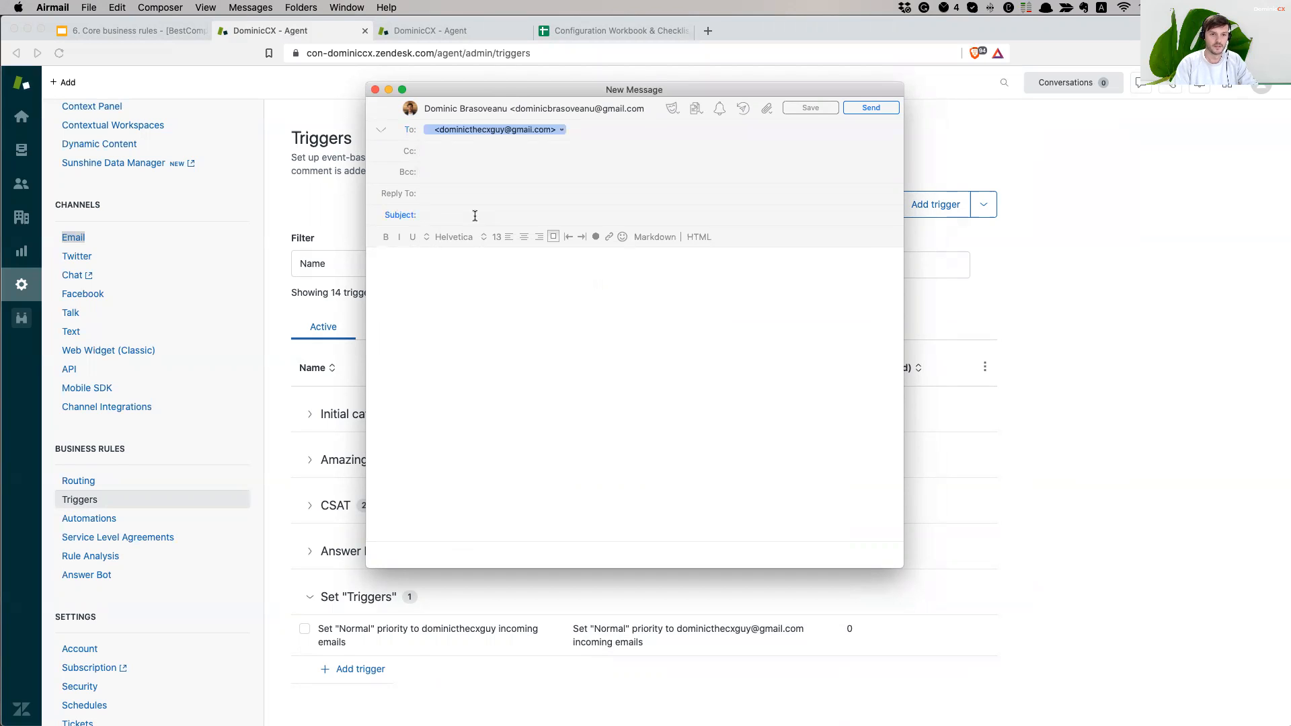
type("Testing ")
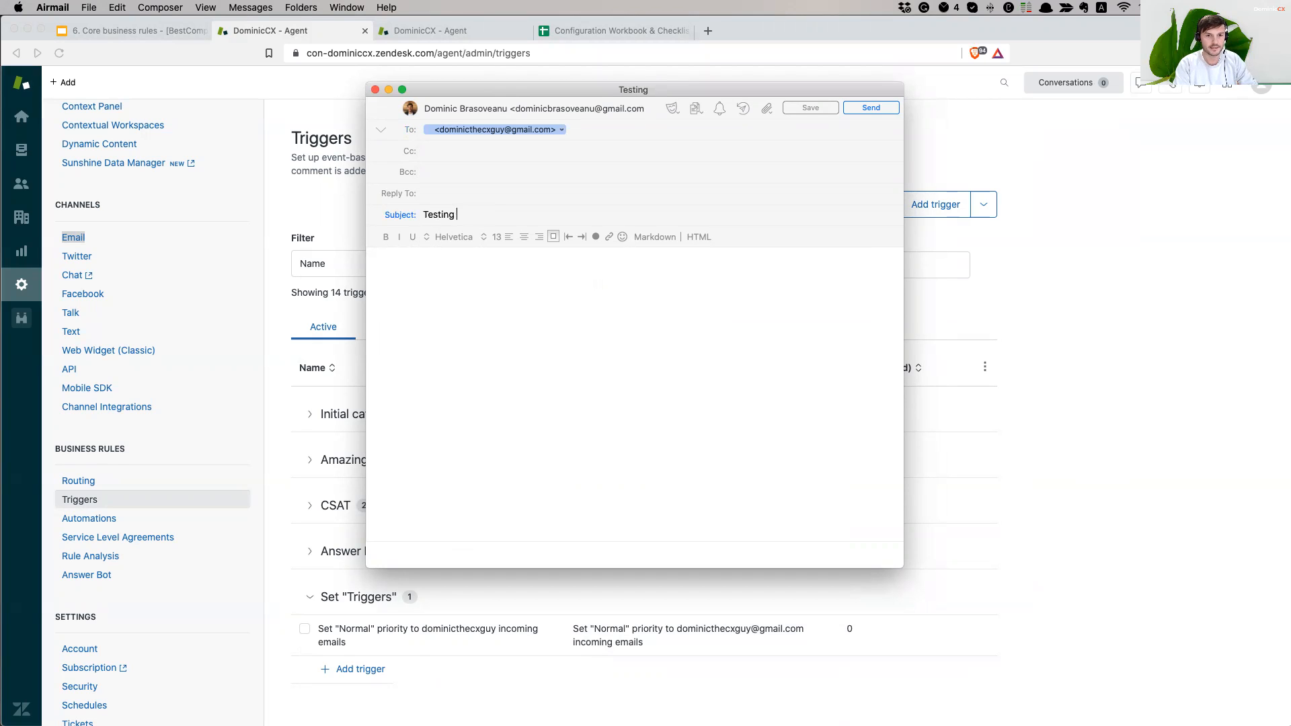
type("if")
type("s r")
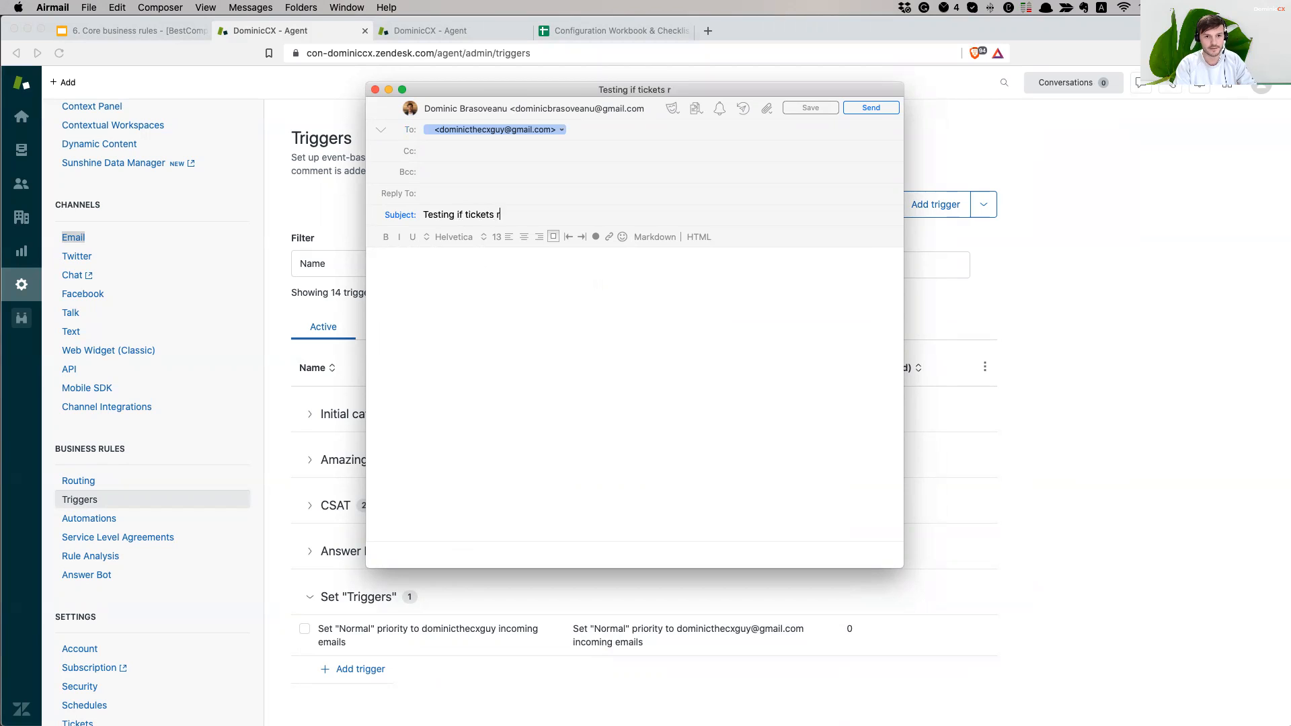
type("eceive priority Normal")
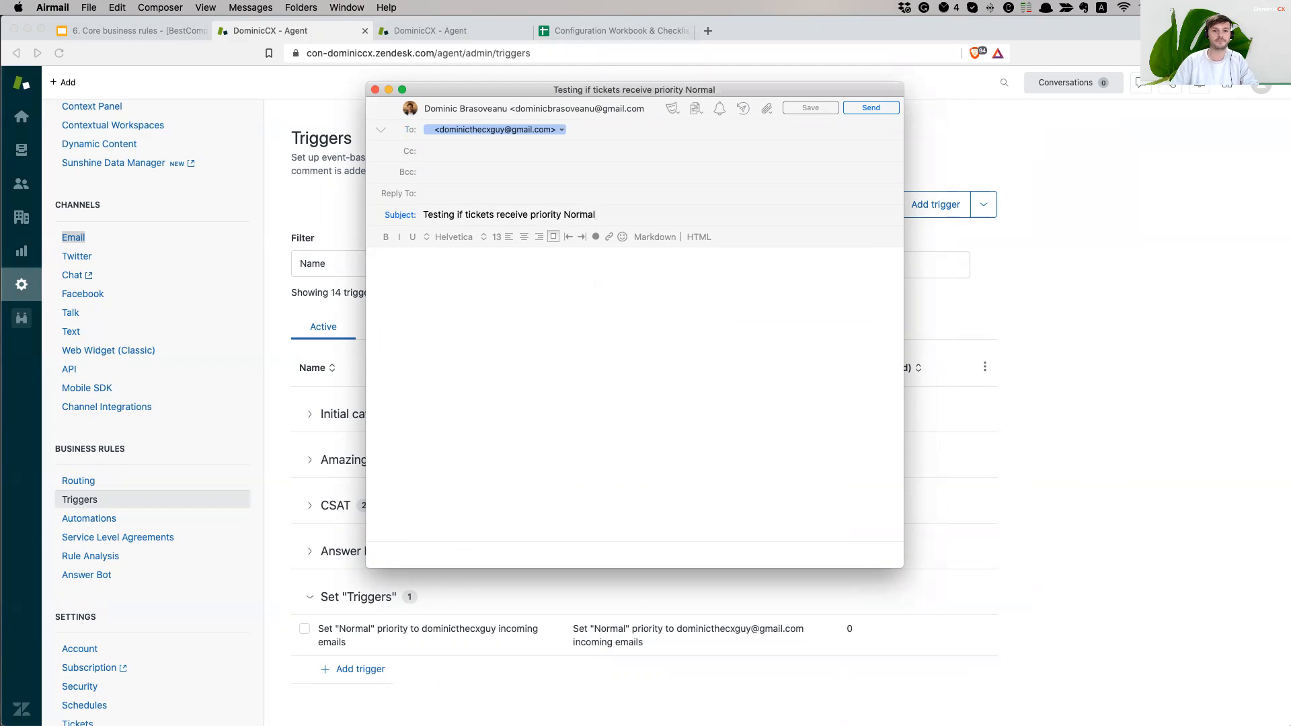
left_click_drag(597, 215, 423, 215)
key("cmd+c")
left_click(565, 284)
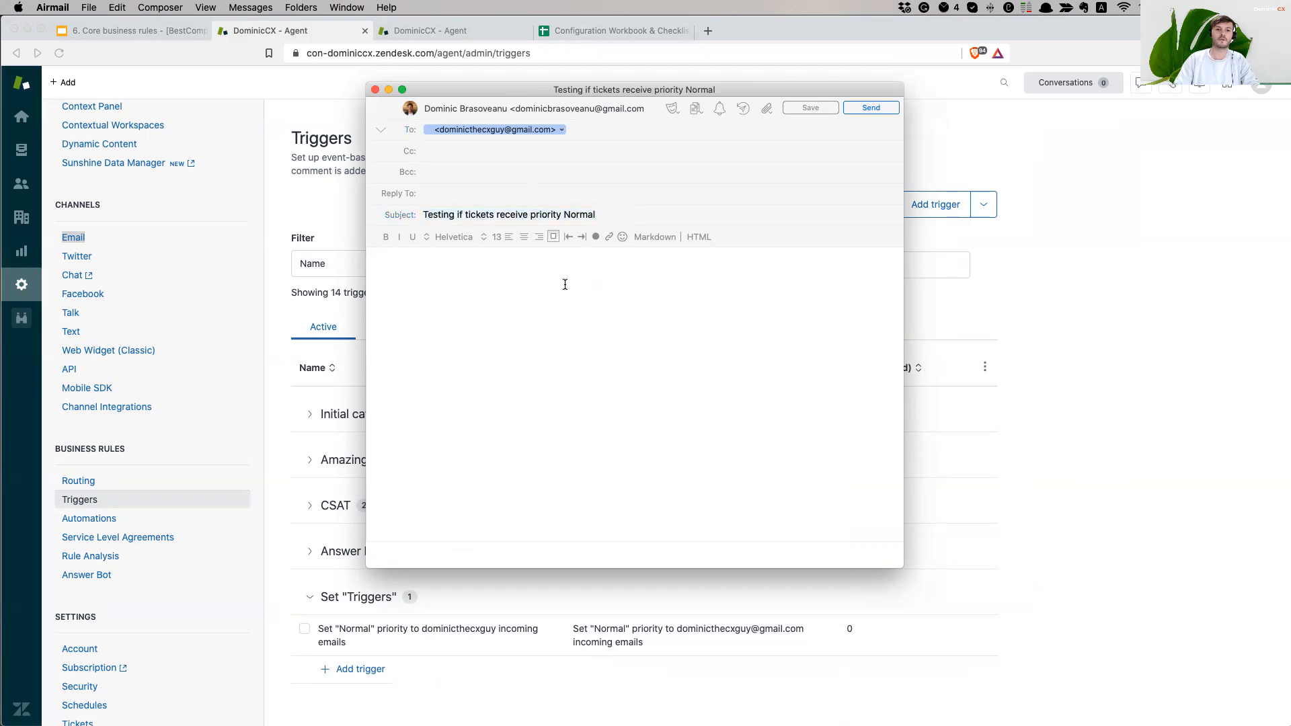
key("cmd+v")
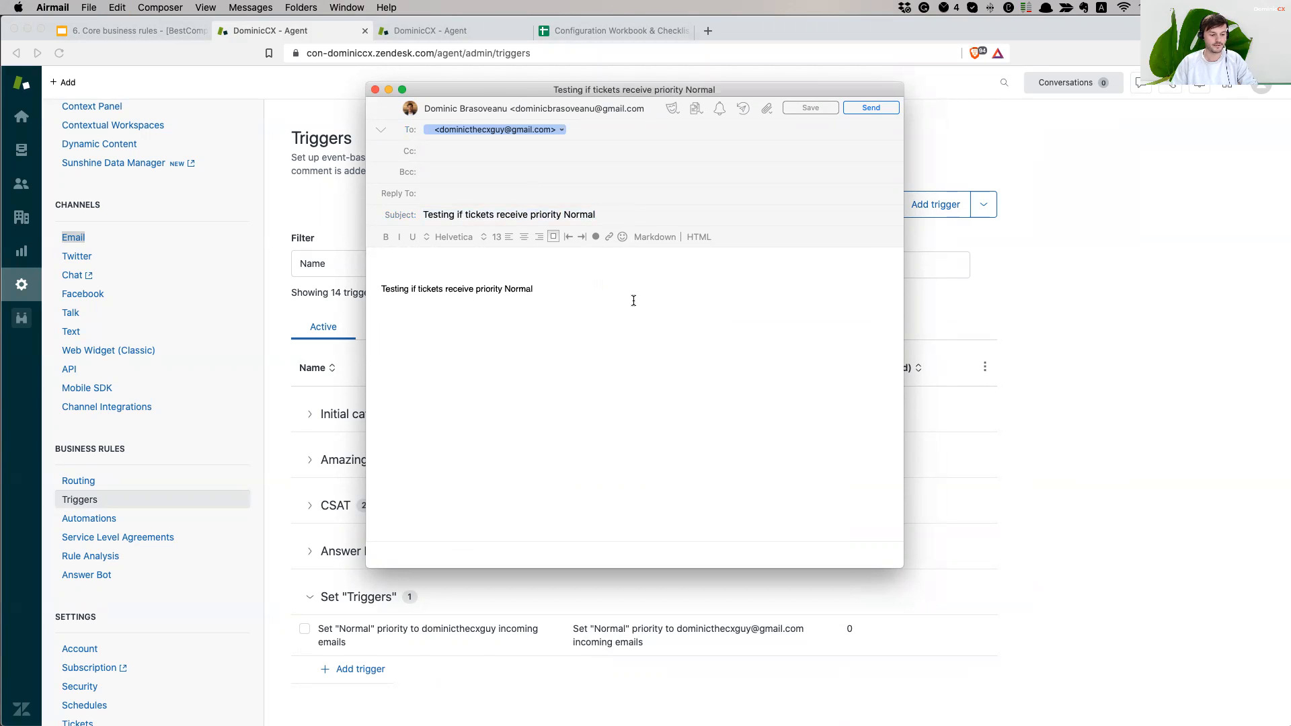
left_click(869, 105)
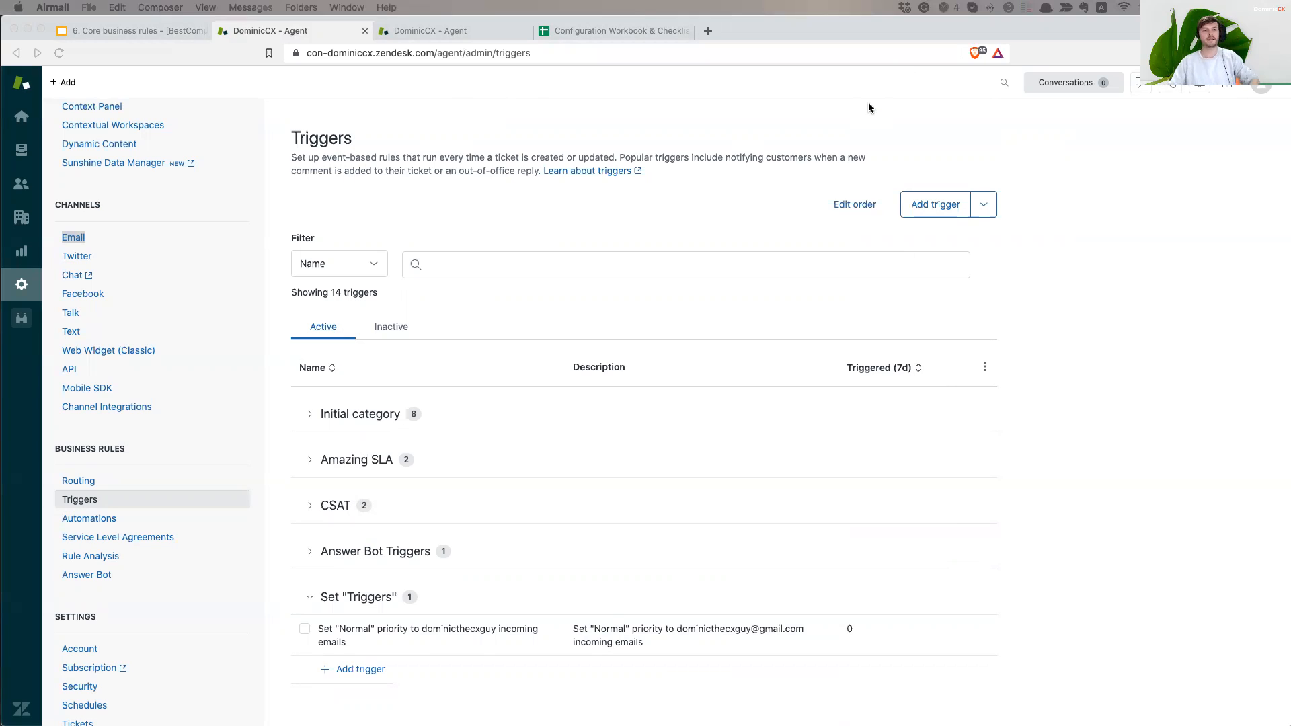
- Refresh Zendesk's Unassigned tickets view to show the new Normal-priority test ticket
left_click(1084, 360)
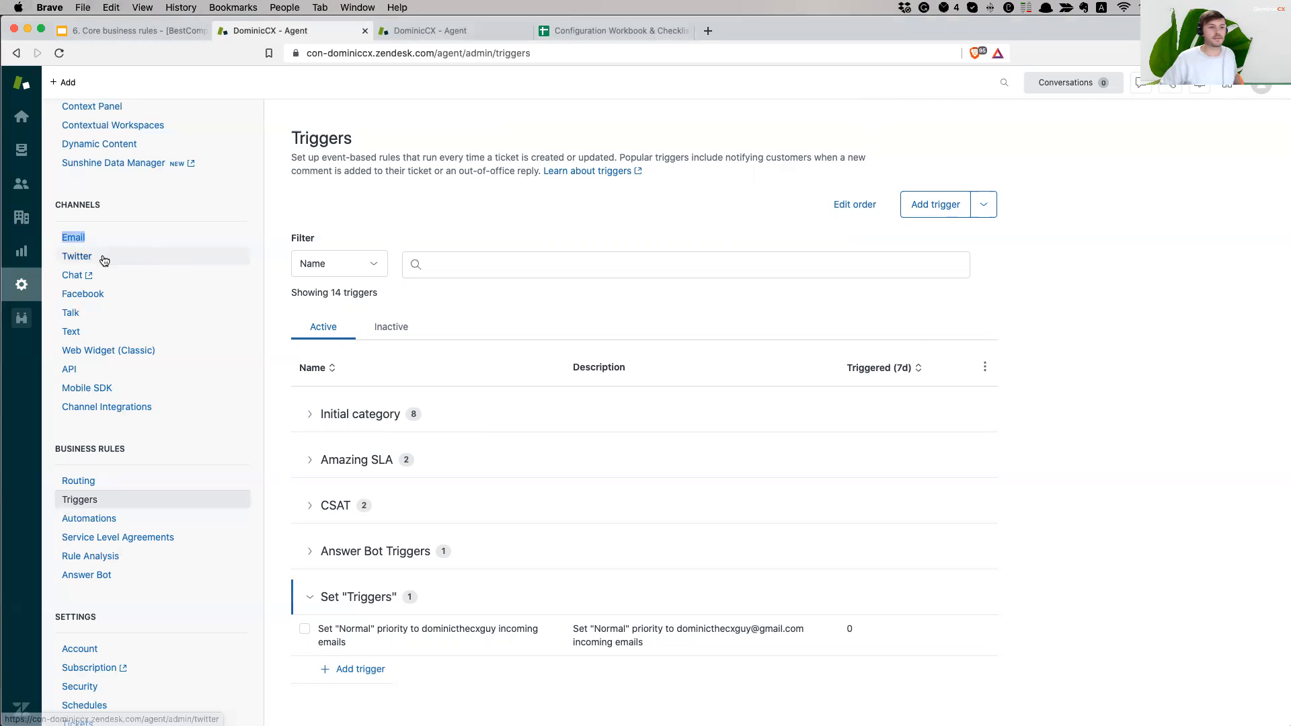
left_click(22, 155)
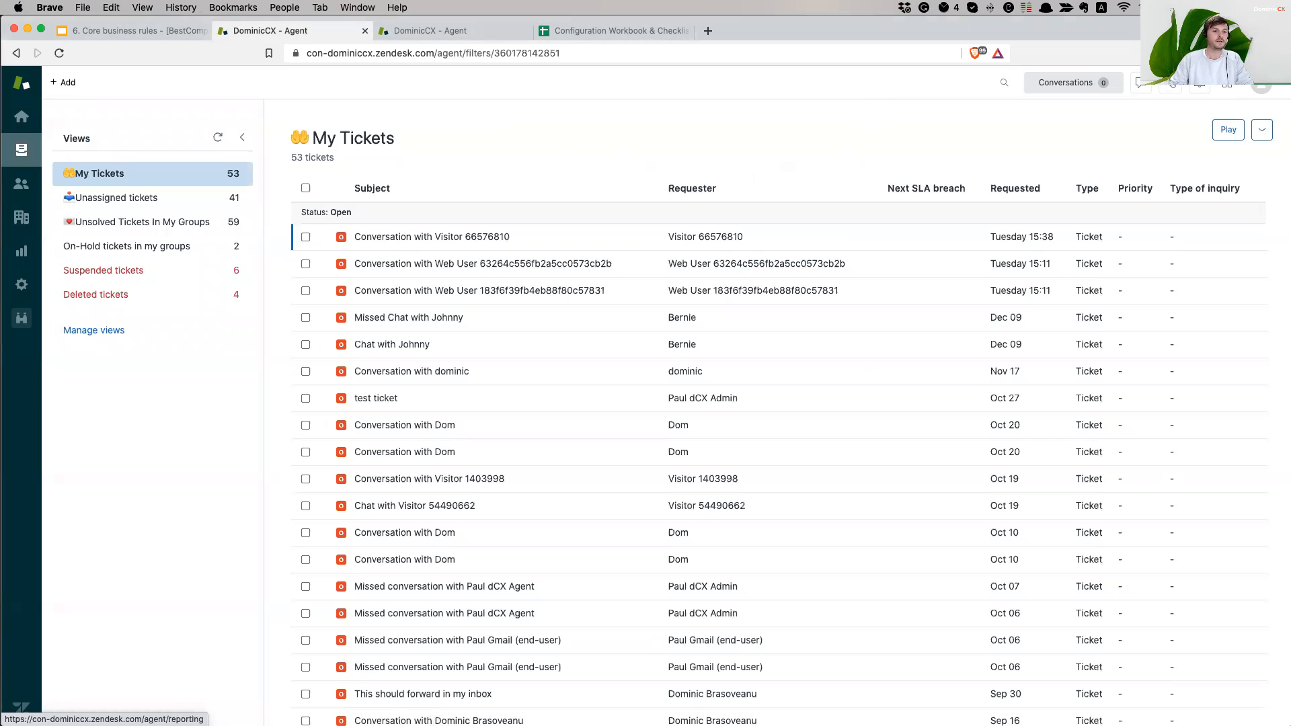
left_click(91, 197)
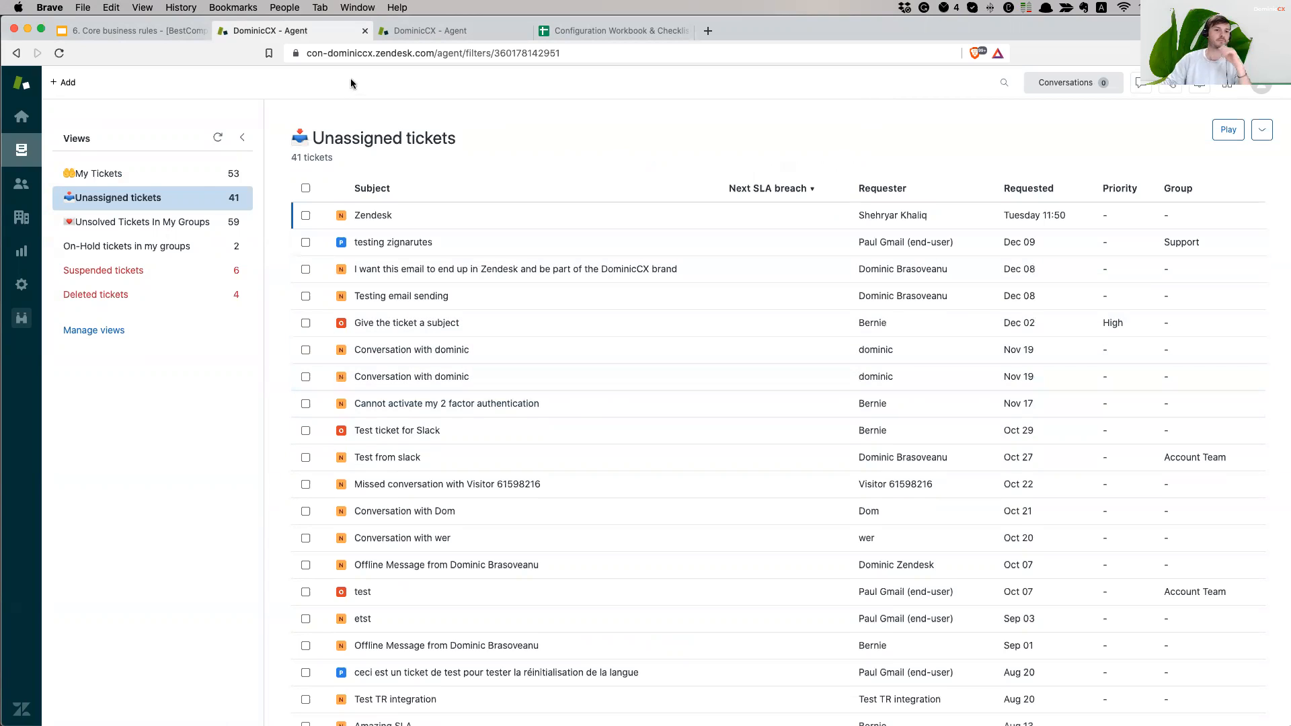
left_click(224, 141)
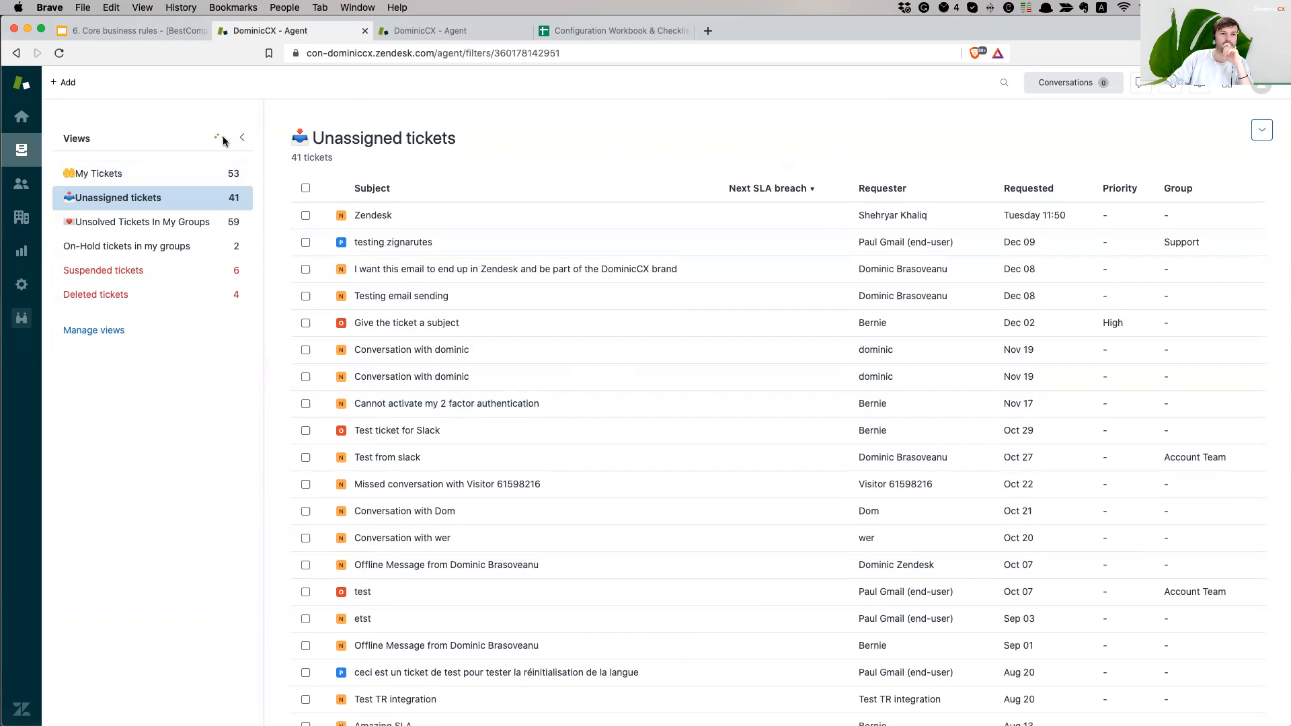
mouse_move(388, 219)
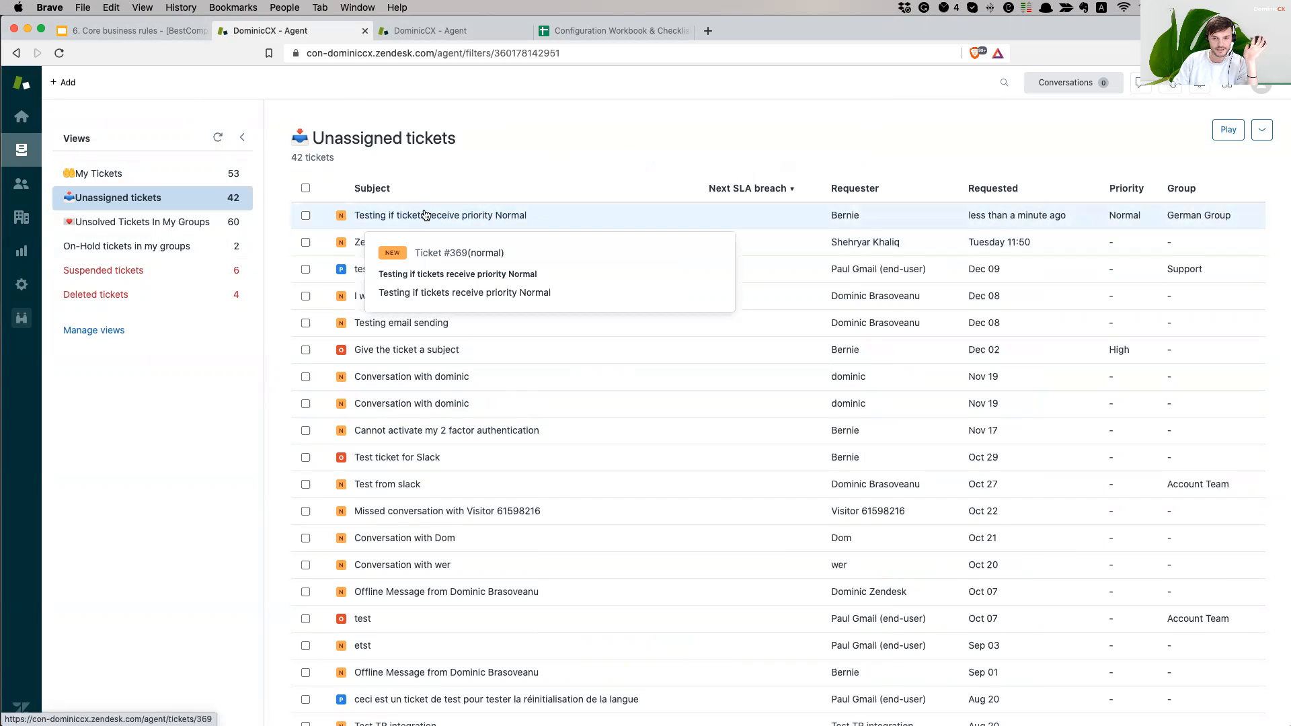
- Open ticket #369's events and review its subject, requester, brand, organisation and form
left_click(749, 218)
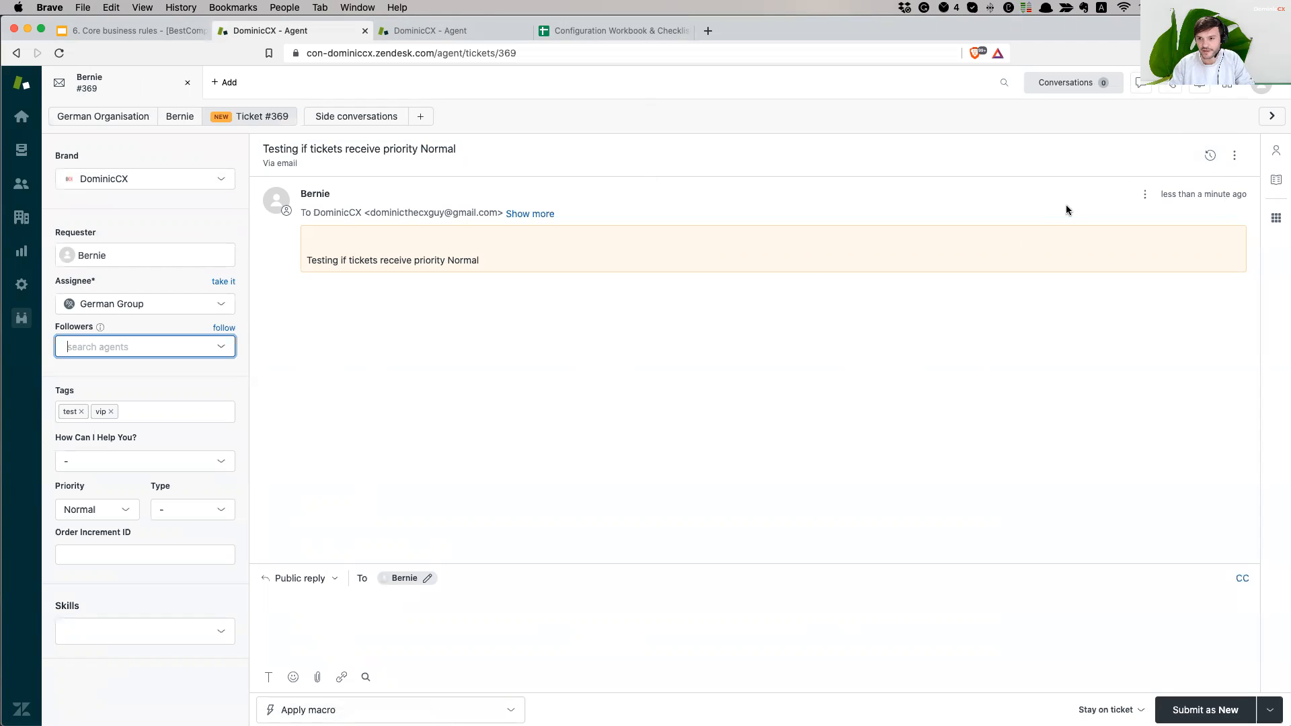
left_click(1211, 157)
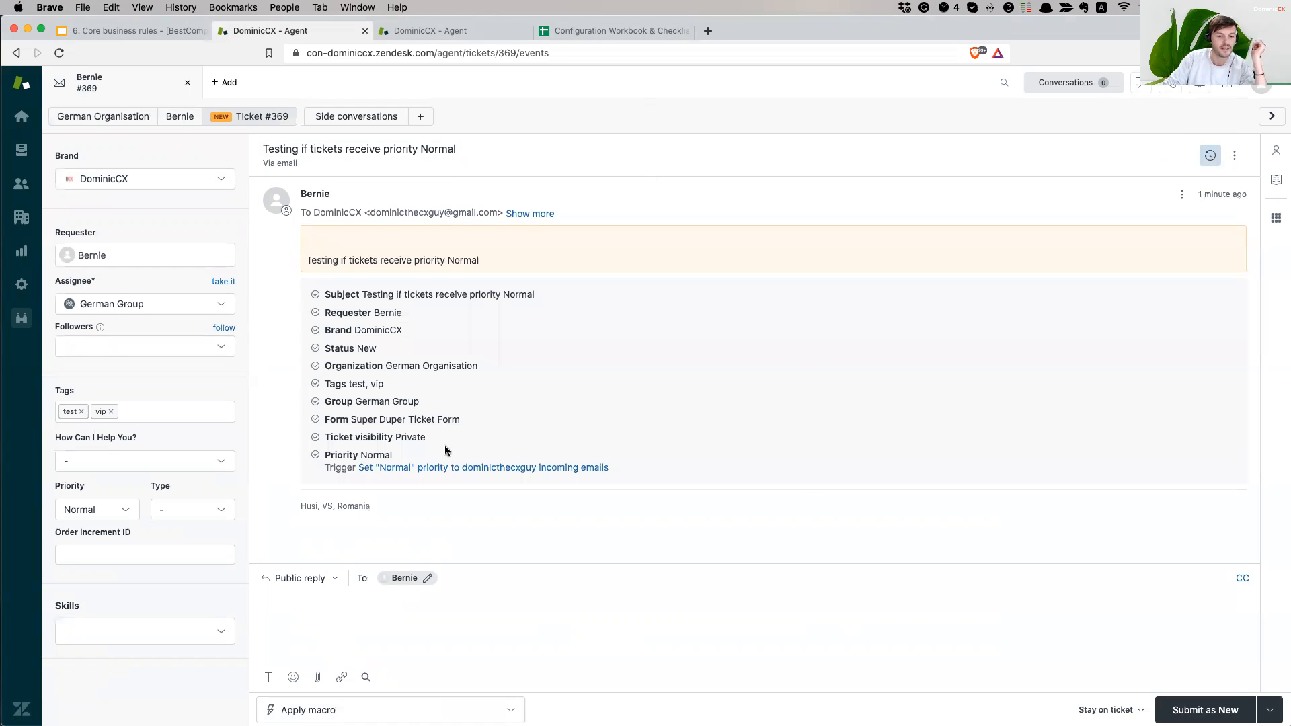
left_click_drag(367, 295, 501, 294)
left_click_drag(374, 312, 503, 369)
left_click(354, 349)
left_click(390, 364)
left_click_drag(387, 366, 489, 369)
left_click(454, 369)
double_click(385, 311)
left_click(420, 370)
left_click_drag(398, 366, 470, 402)
left_click(395, 390)
left_click(376, 387)
left_click(426, 404)
left_click(344, 403)
left_click(471, 402)
left_click_drag(335, 420, 452, 421)
left_click(508, 427)
- Confirm the Priority Normal event, then switch to the Admin Email tab
left_click_drag(326, 437, 474, 434)
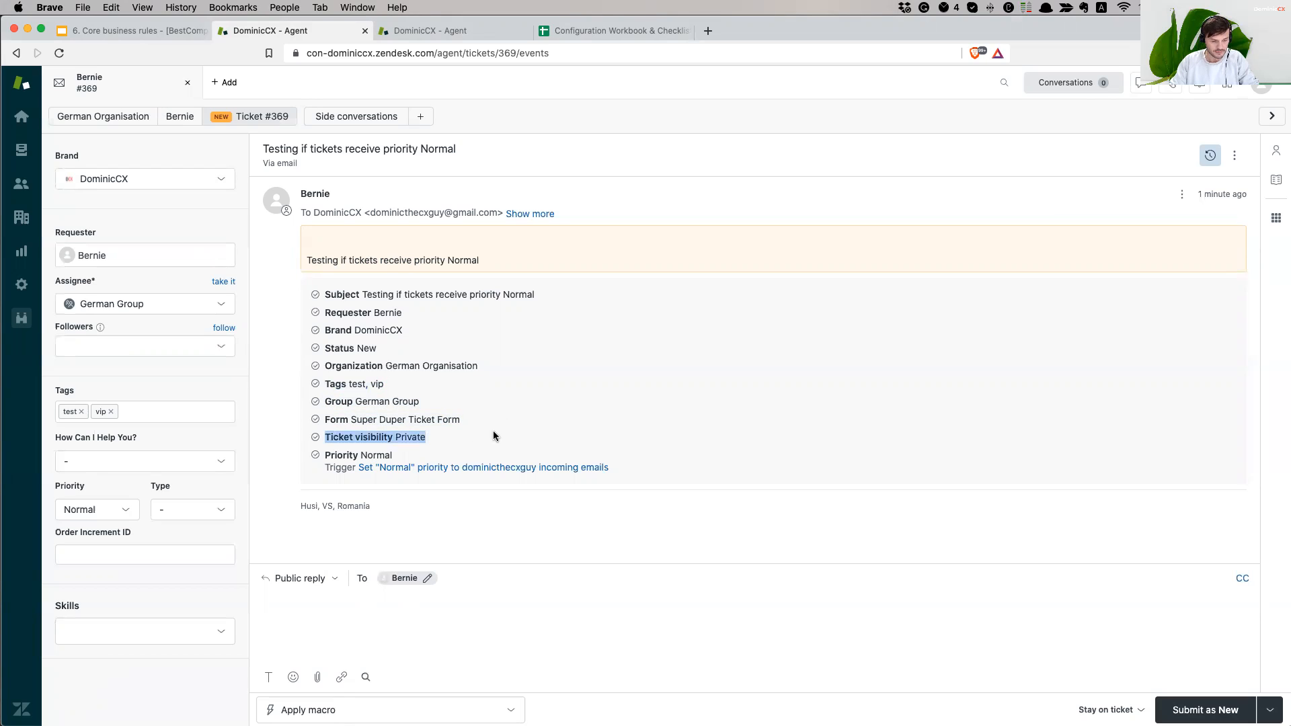
left_click(487, 443)
left_click_drag(325, 455, 434, 456)
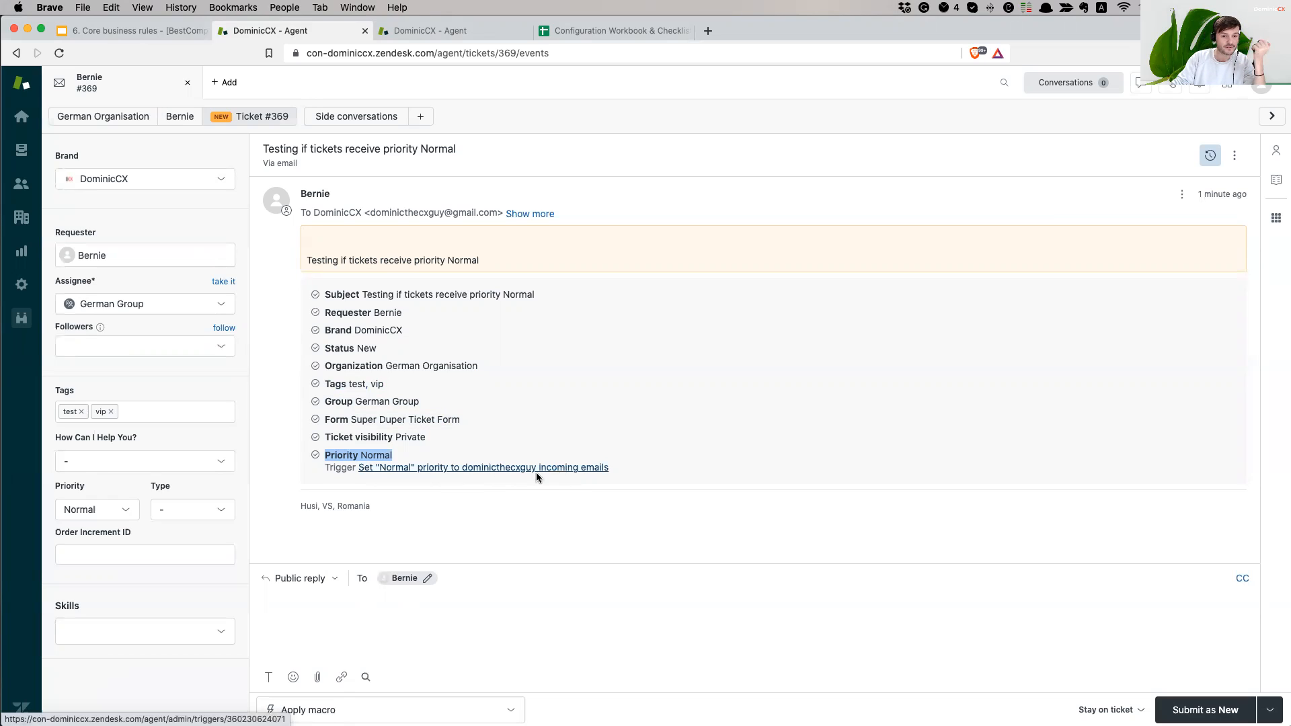
left_click(665, 464)
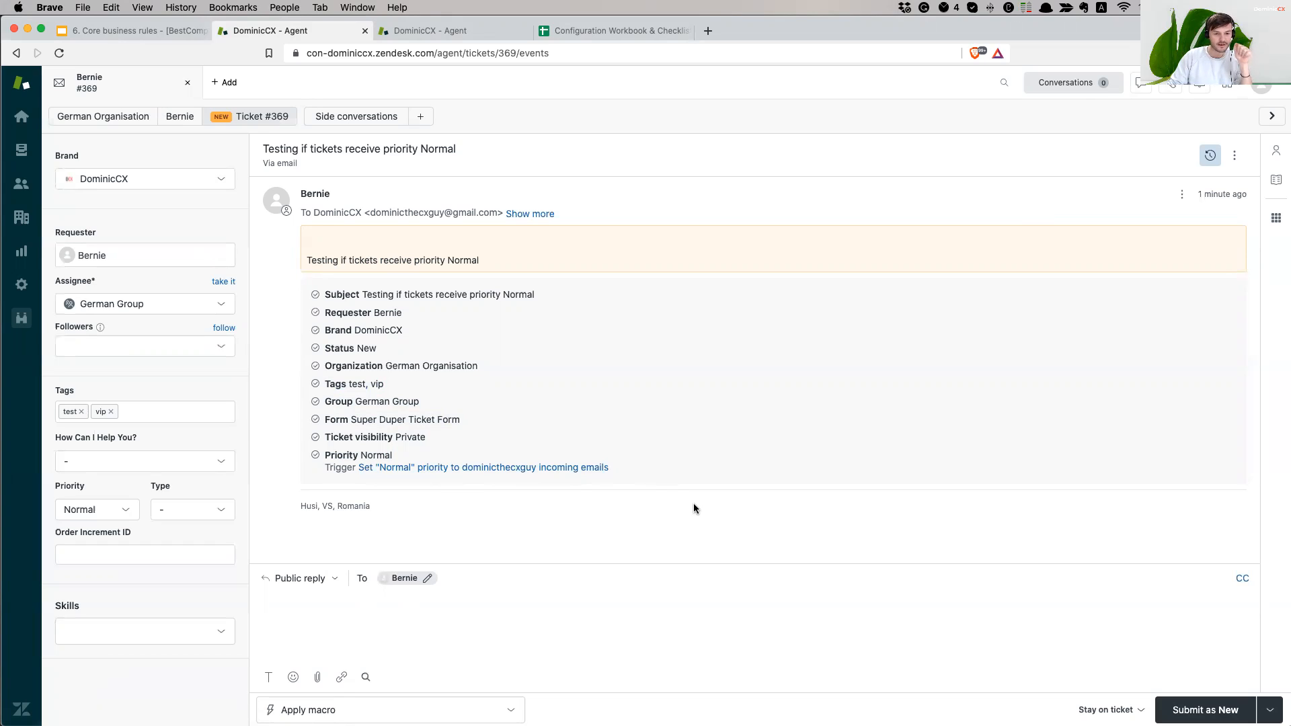
left_click(413, 34)
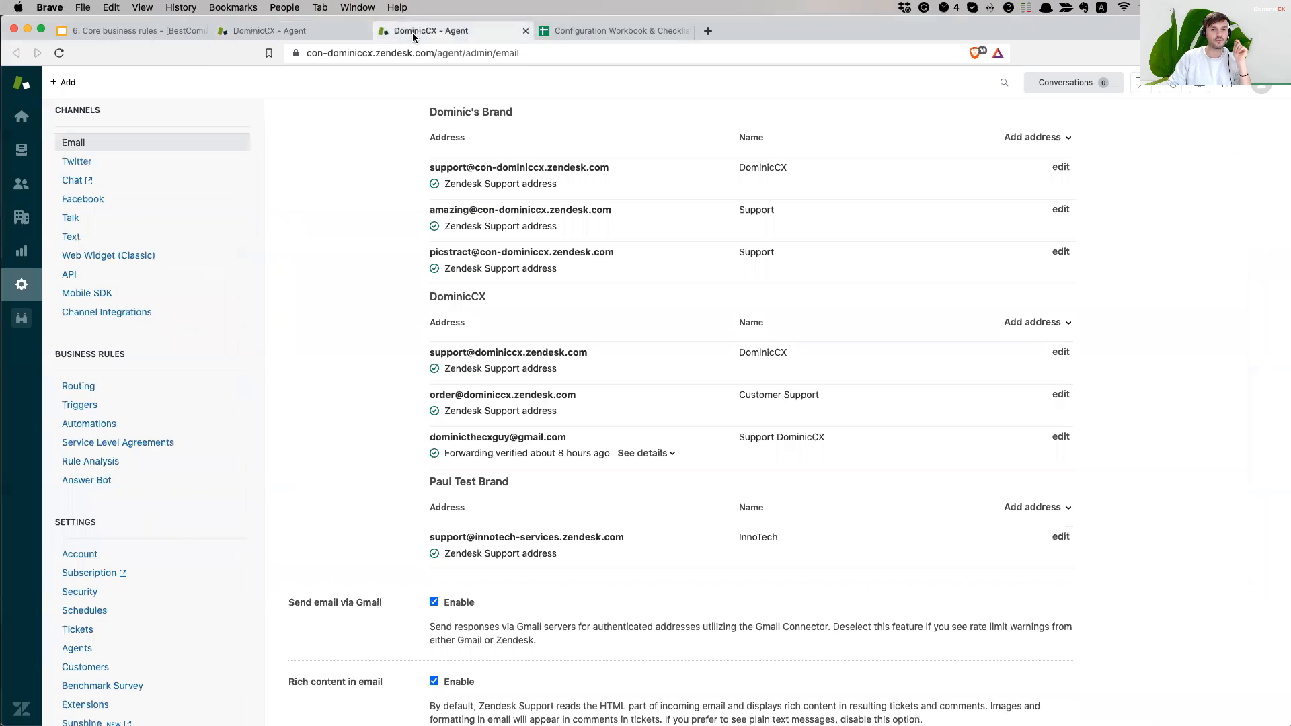
- Check the Recommended Triggers slide, then return to ticket #369
left_click(289, 31)
left_click(135, 30)
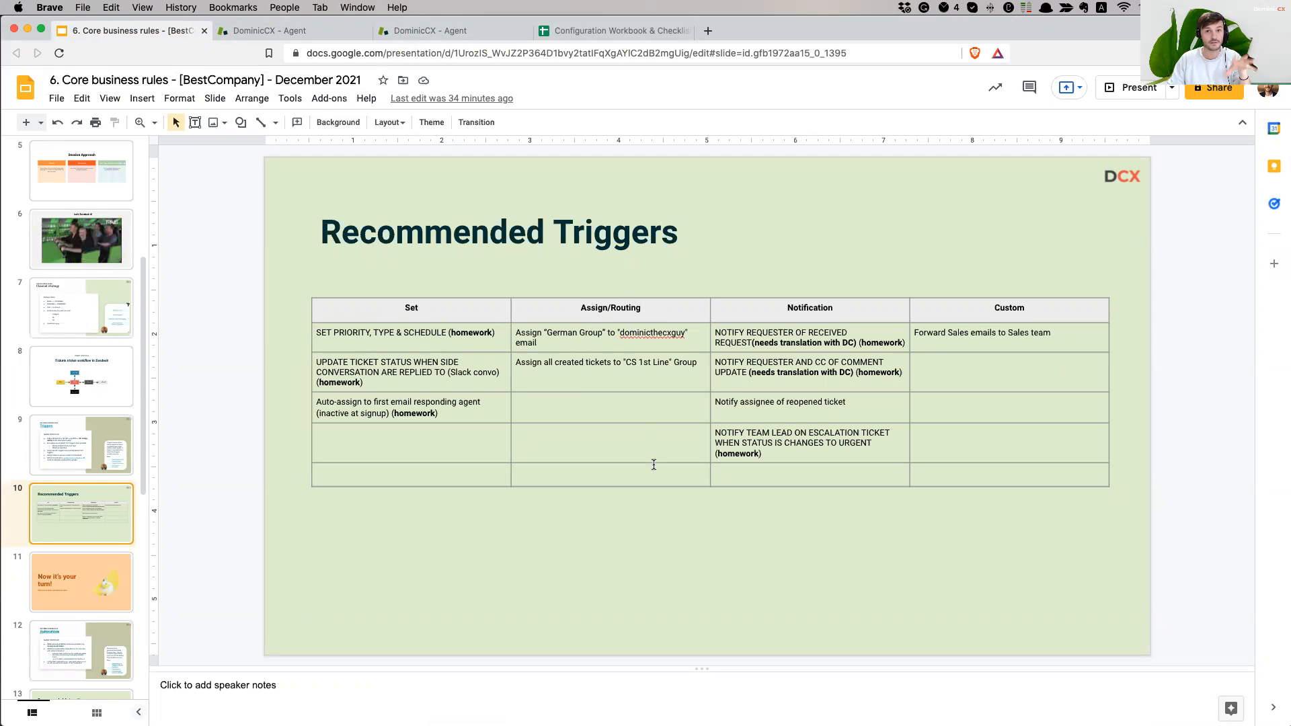
left_click(300, 35)
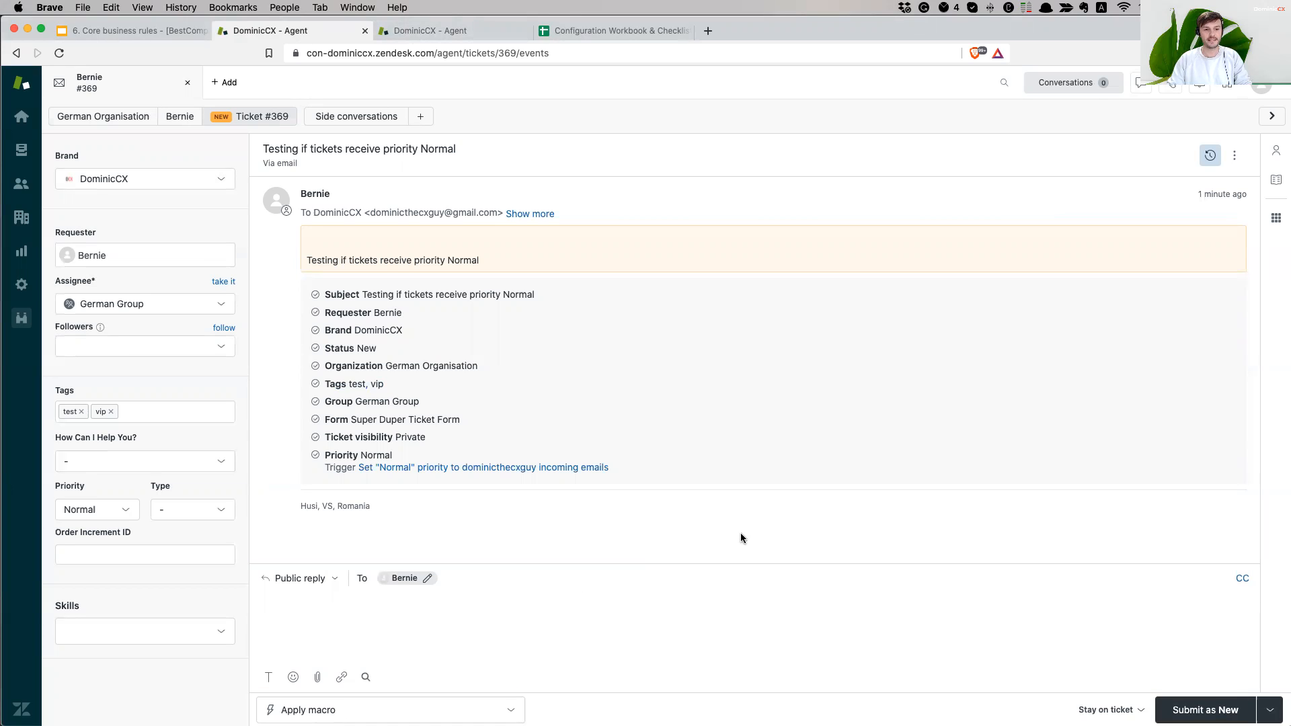
- Go to the Triggers settings page from the Admin sidebar
left_click(23, 284)
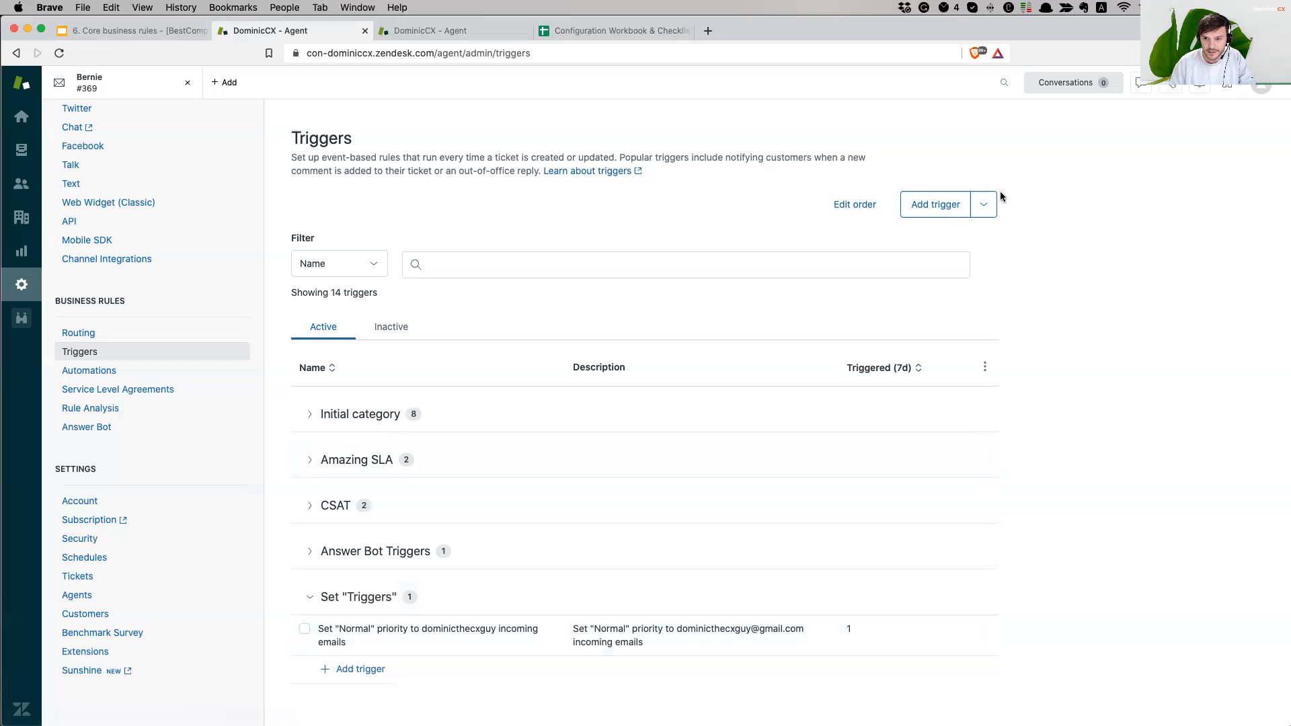
- Add a trigger category named Assign "Triggers" and start a new trigger inside it
left_click(984, 205)
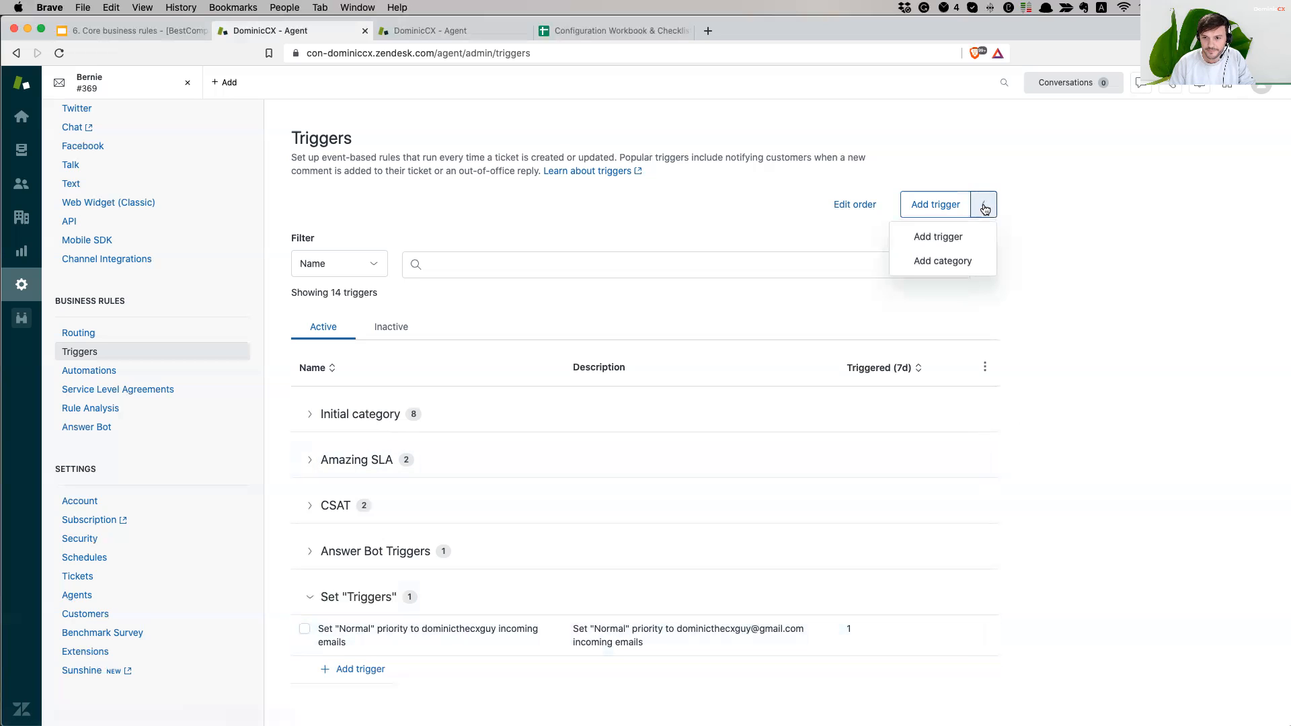
left_click(958, 262)
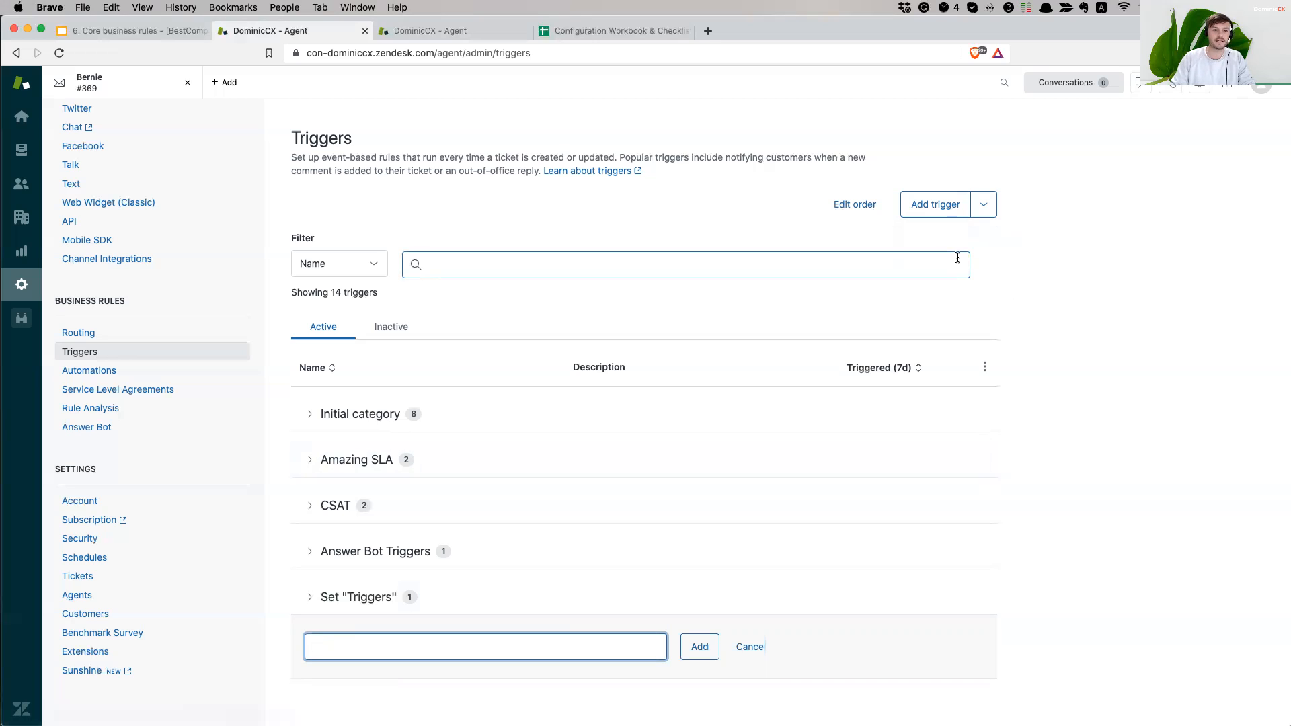
type("Ass")
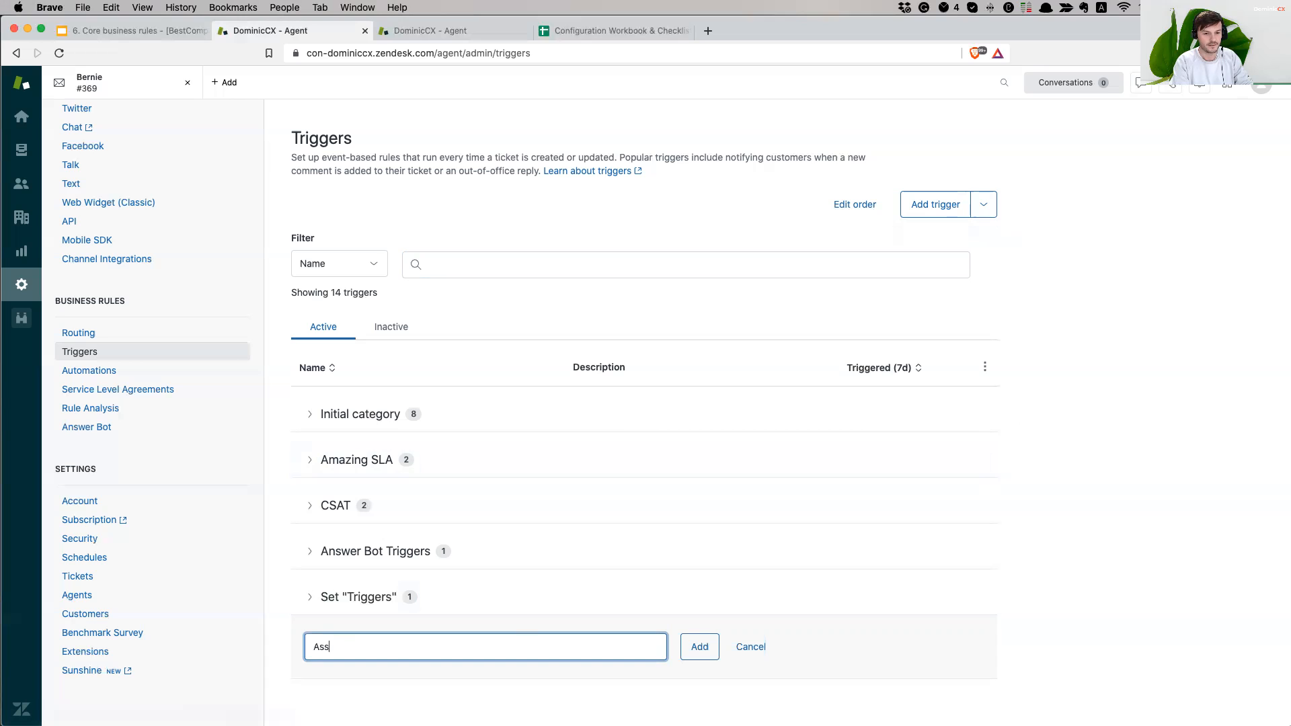
type("ign \"\"Triggers")
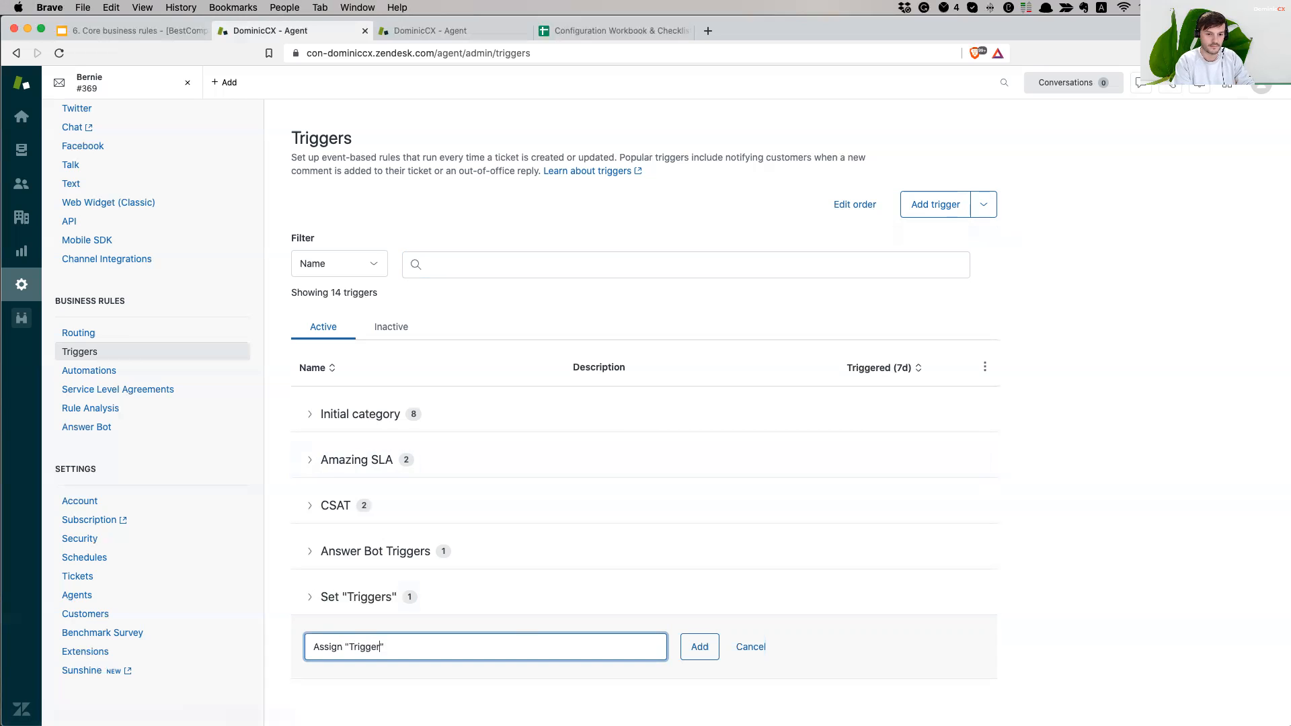
key("Return")
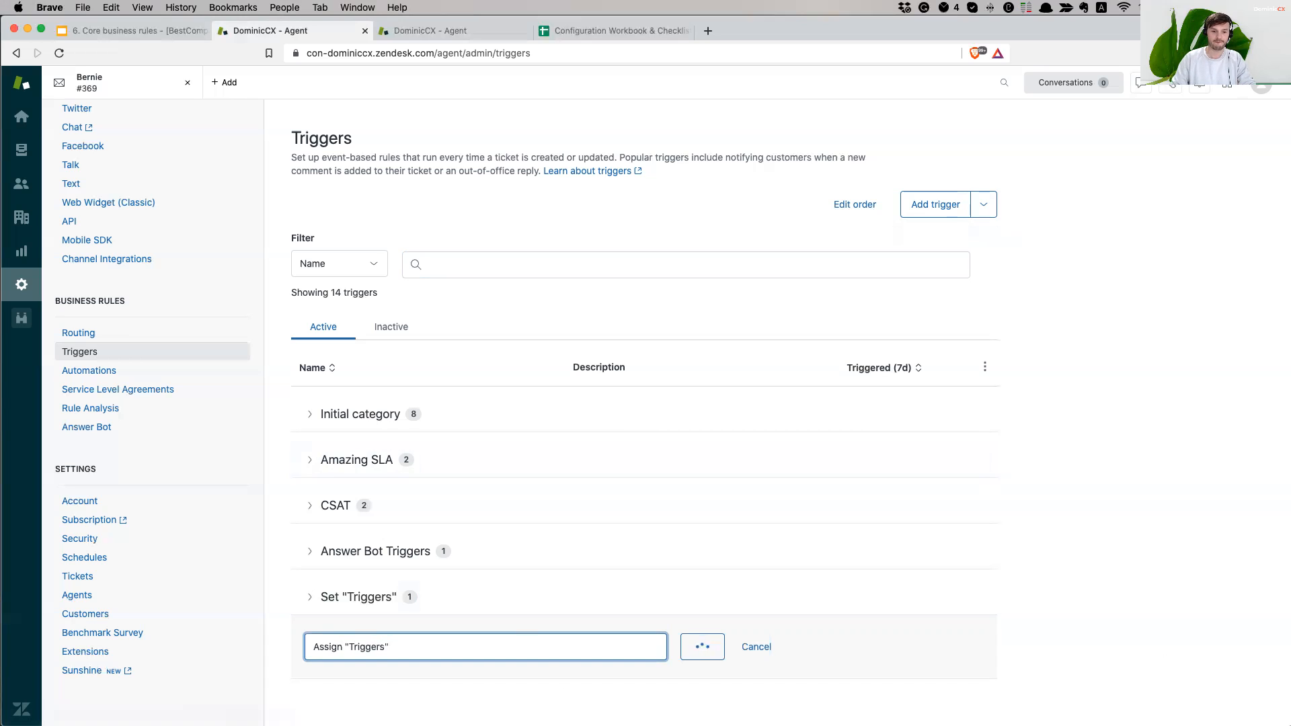
left_click(369, 681)
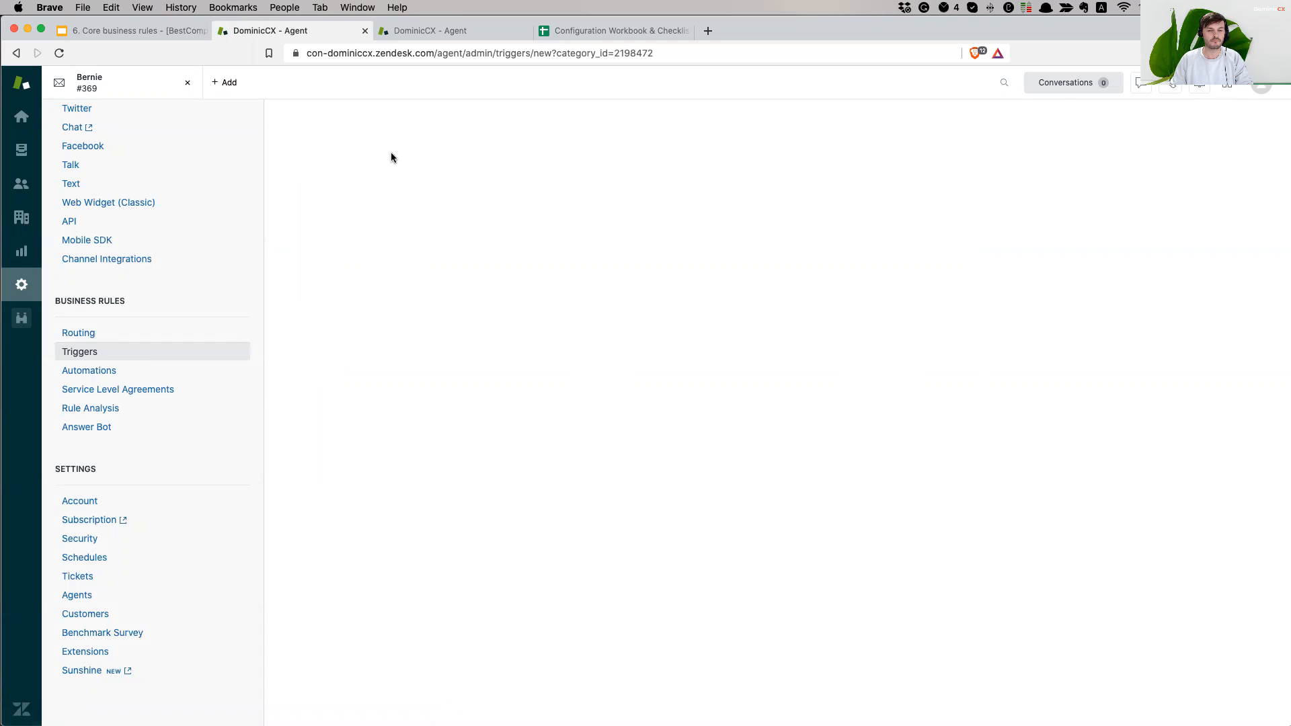
- Put the cursor in the Trigger name field of the blank new trigger form
left_click(349, 196)
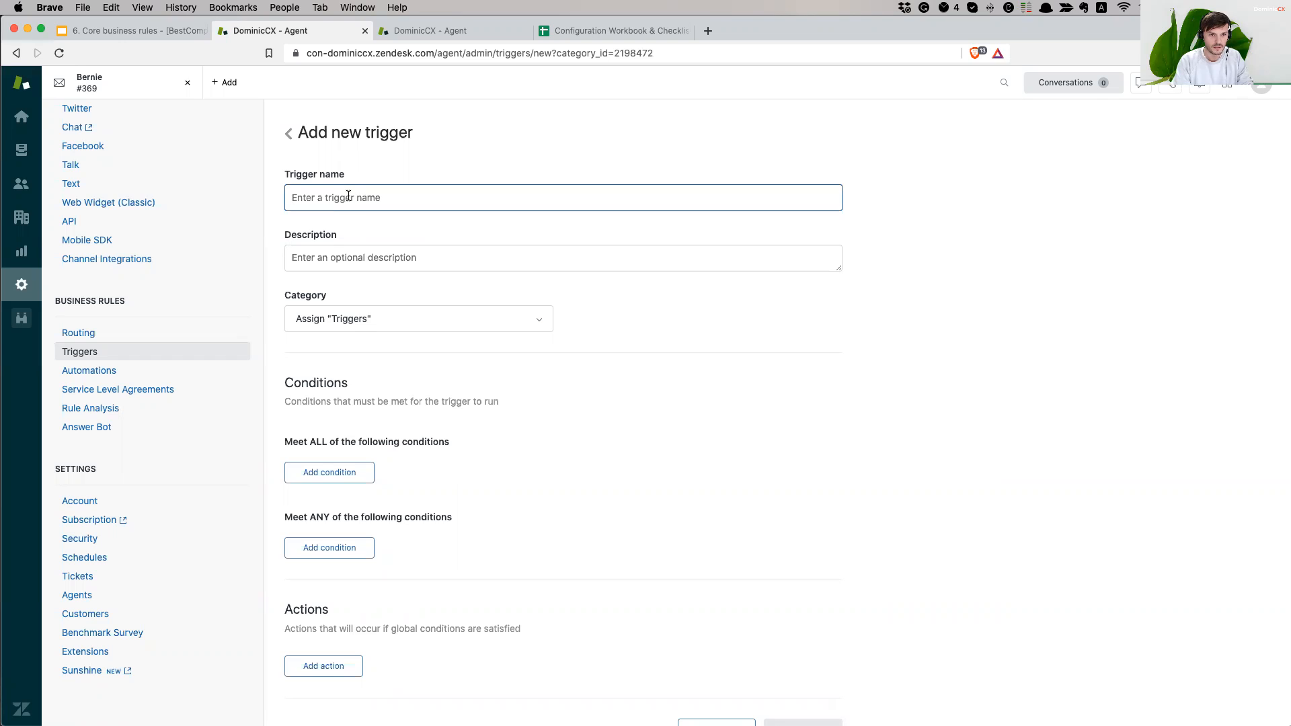
- Name the trigger for assigning the Gmail support address's emails to the German Group
type("Assin")
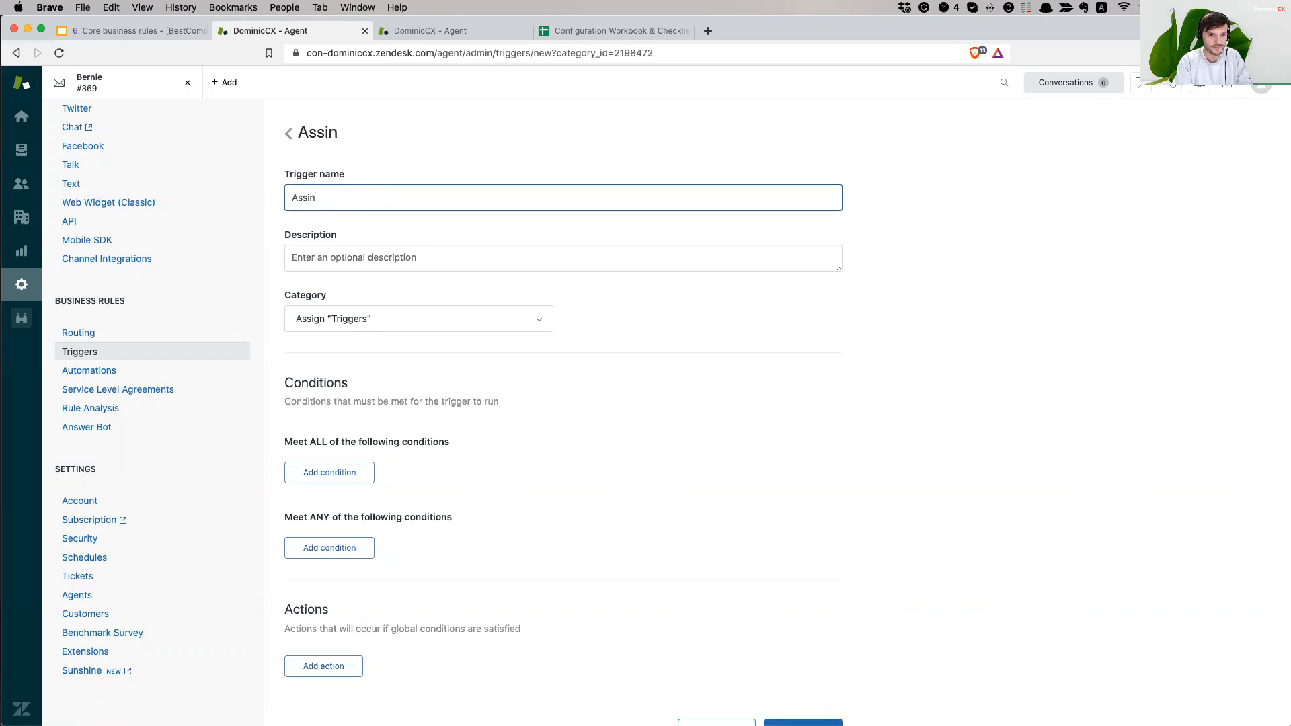
key("BackSpace")
type("gn ")
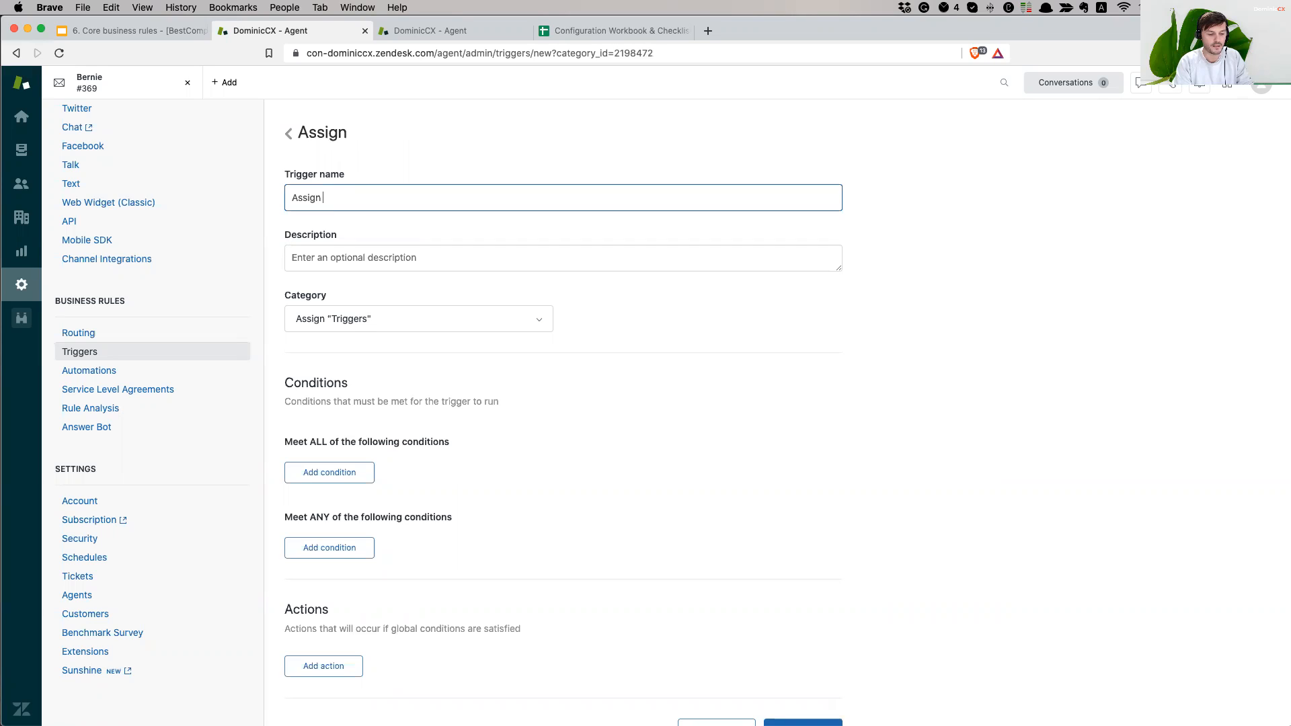
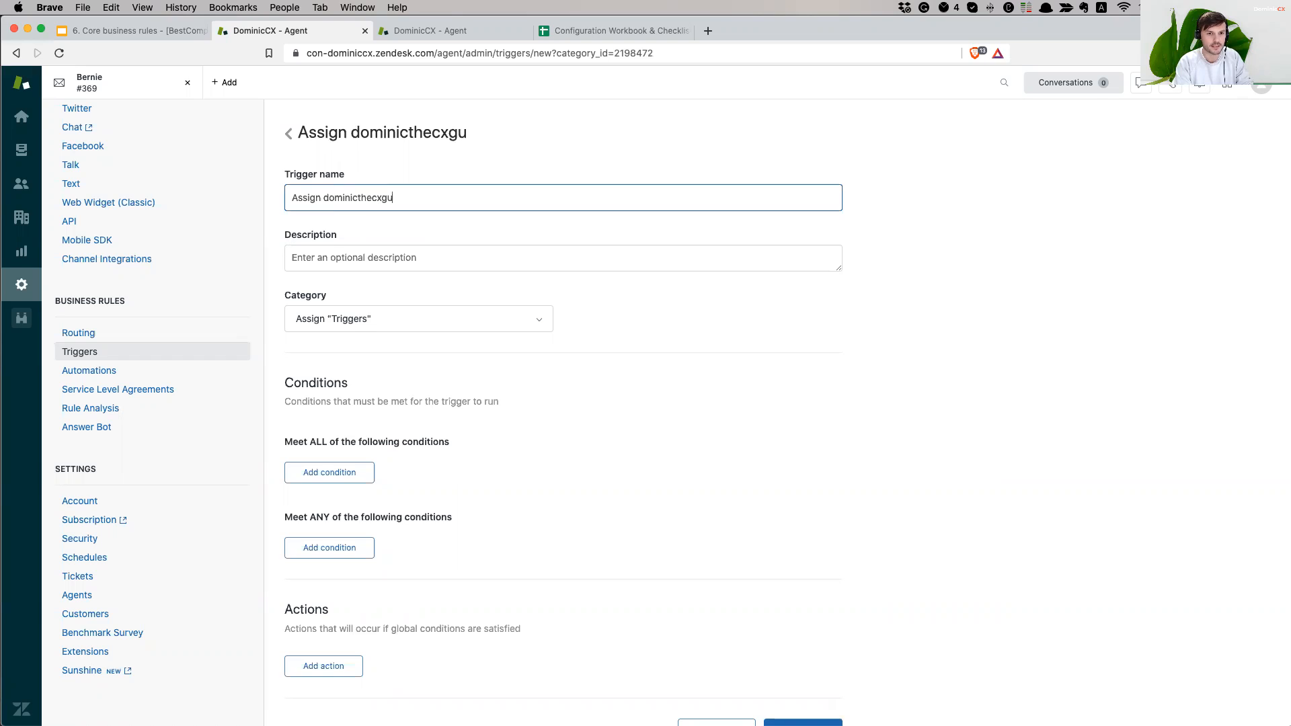
type("tyhe")
key("BackSpace")
key("BackSpace")
type("he German Group")
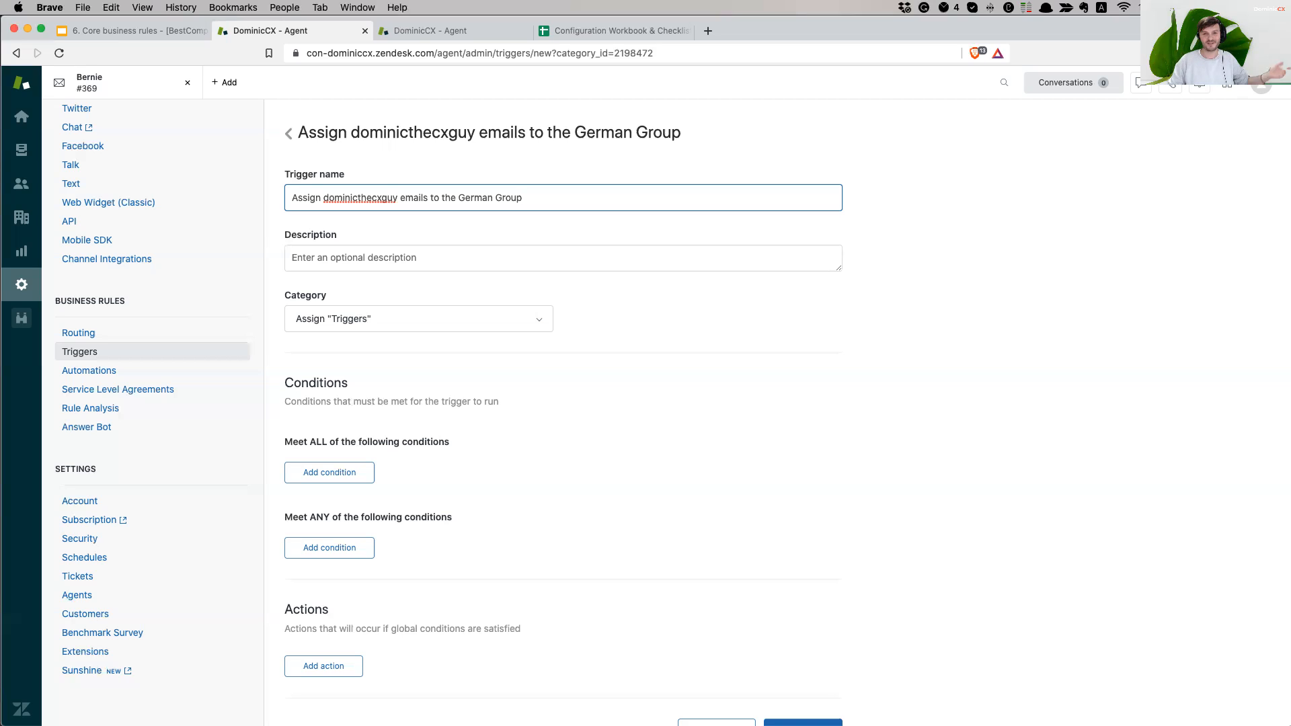
left_click(953, 238)
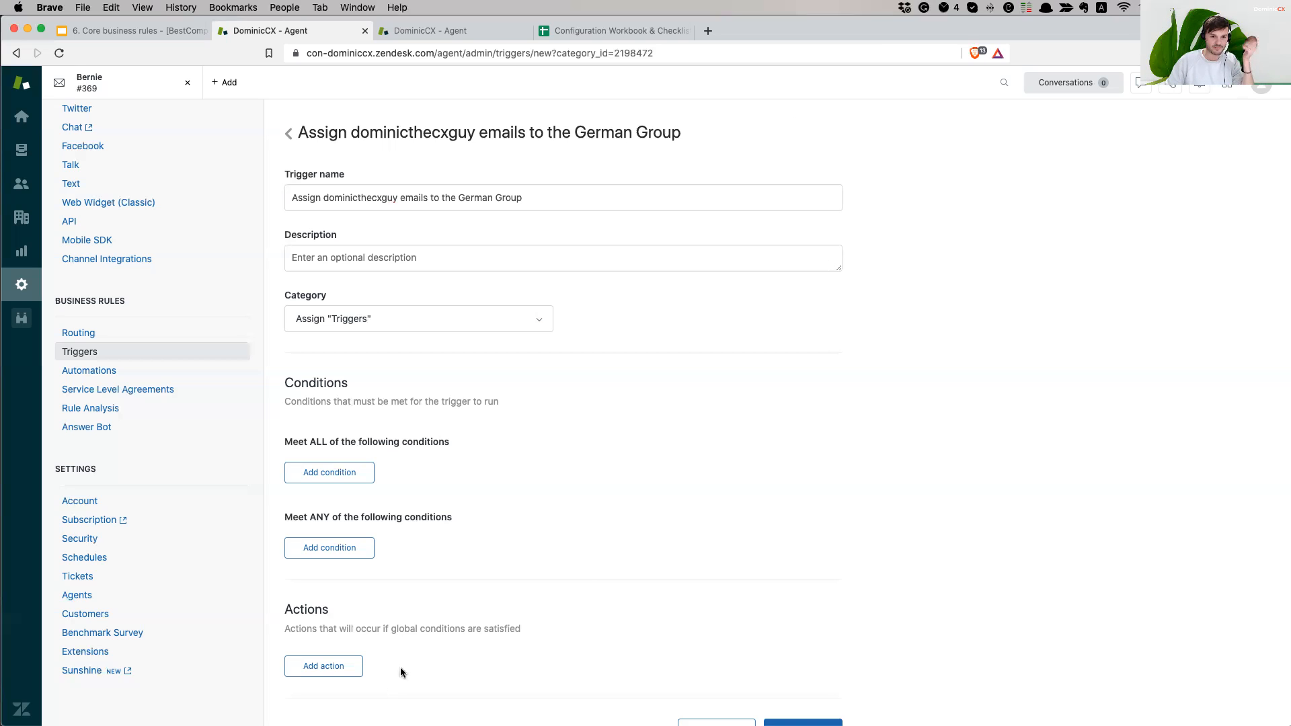
scroll(978, 385, "down", 2)
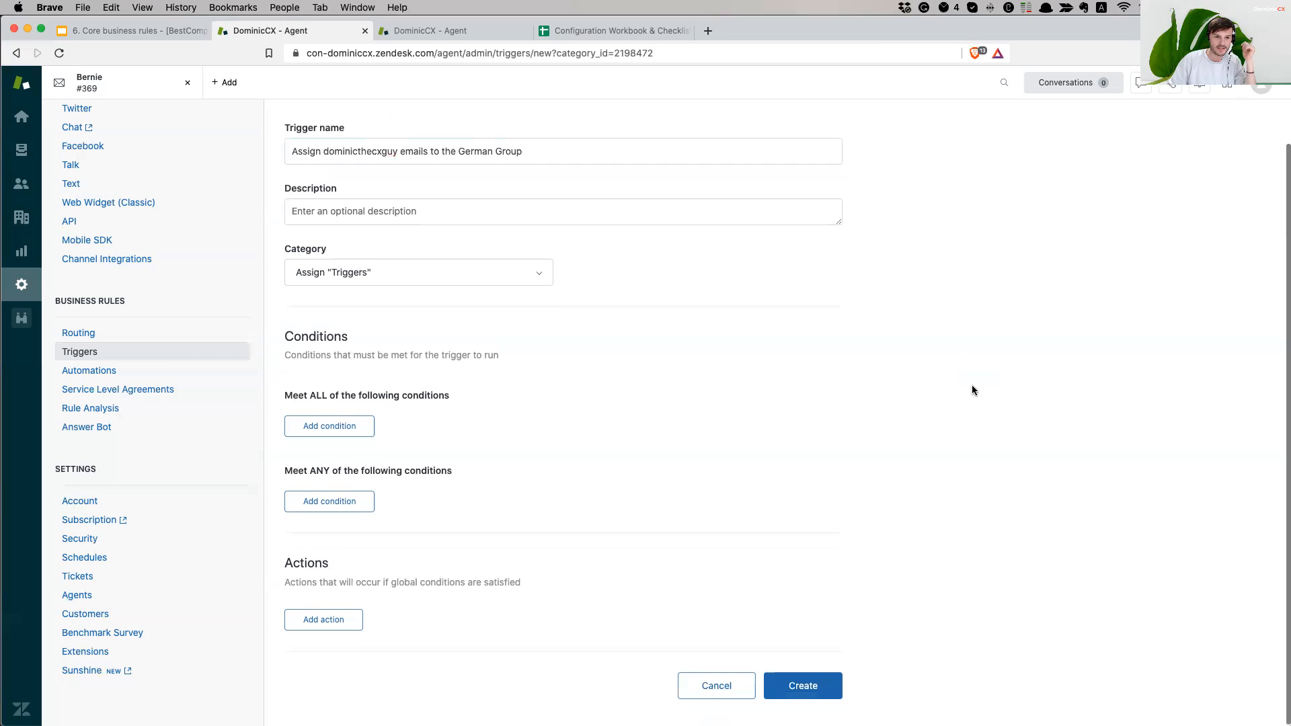
- Add Meet ALL conditions Ticket Is Created and Received at Is the Gmail support address
left_click(353, 437)
type("ticket")
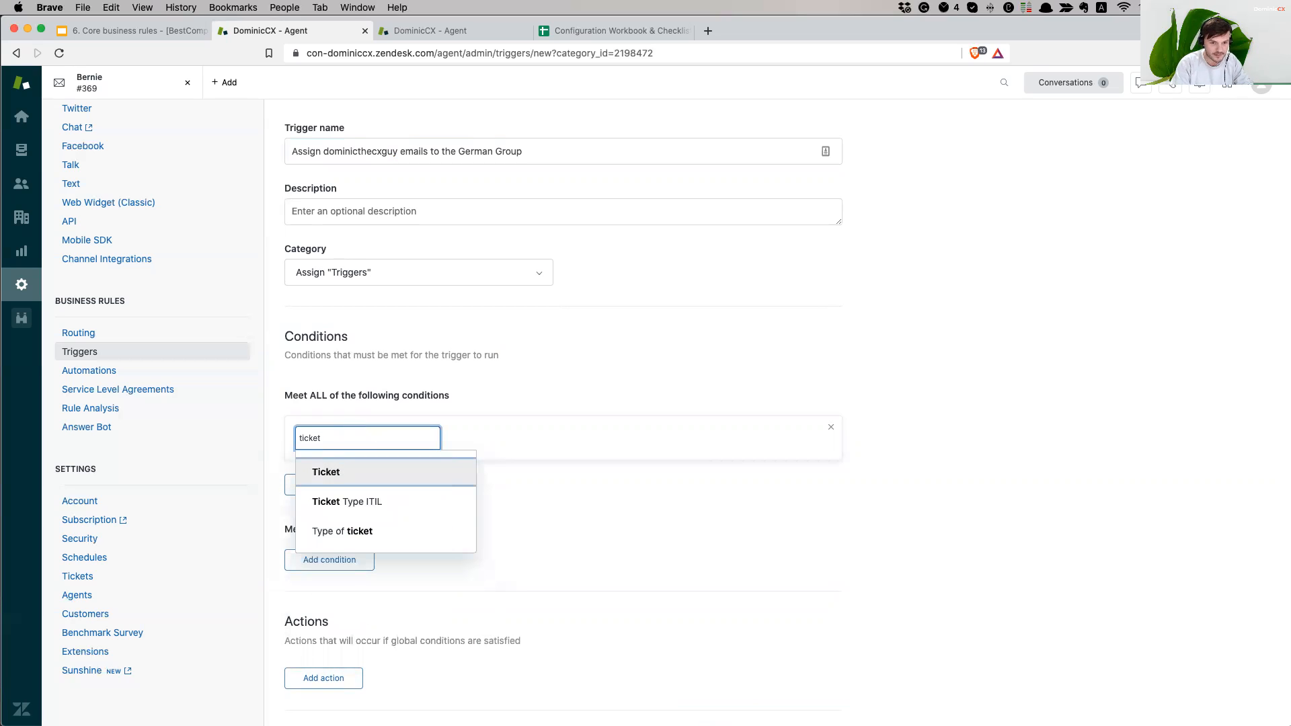
key("Return")
key("Return")
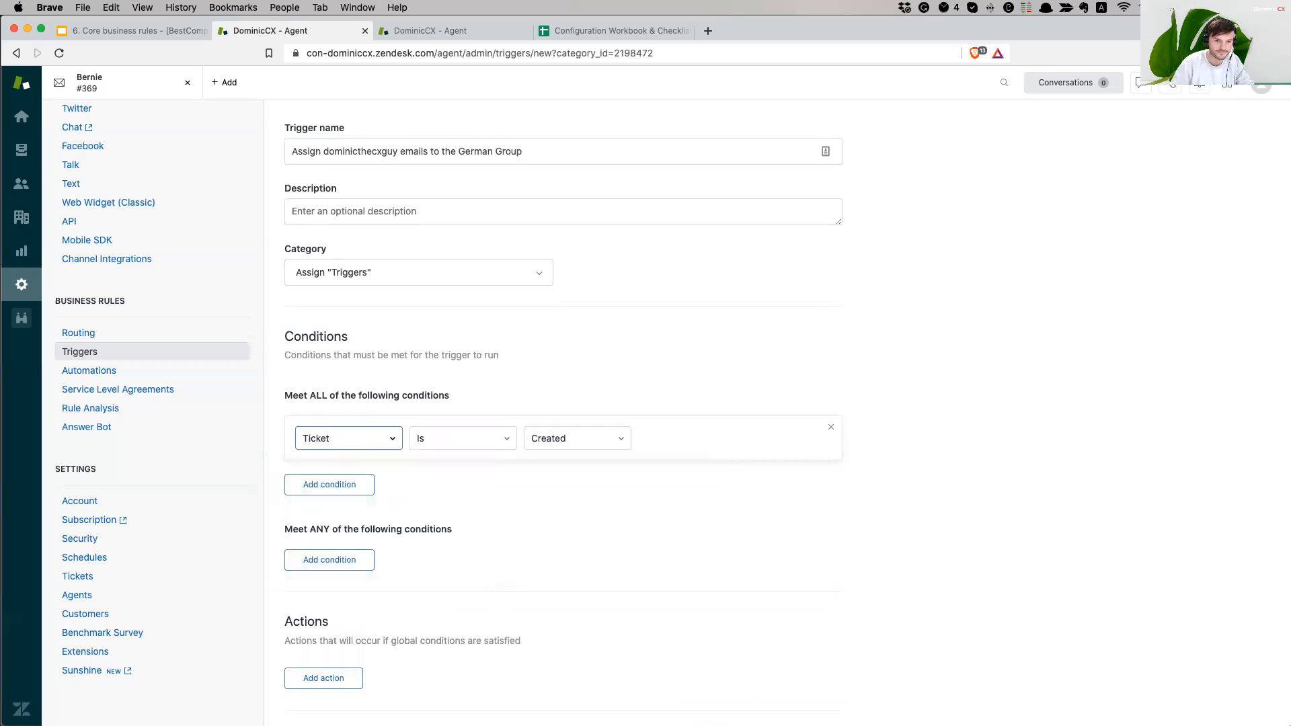
left_click(331, 484)
type("email")
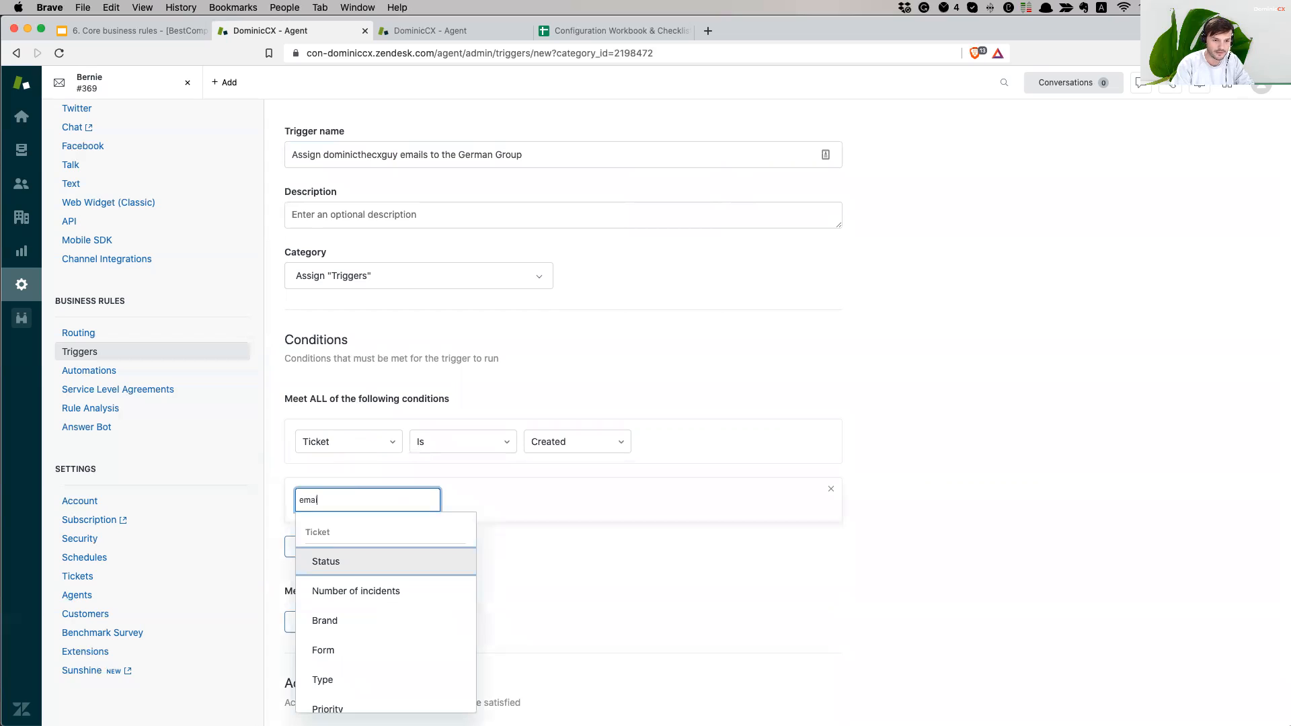
key("BackSpace")
key("BackSpace")
key("BackSpace")
key("BackSpace")
key("BackSpace")
type("recei")
key("Return")
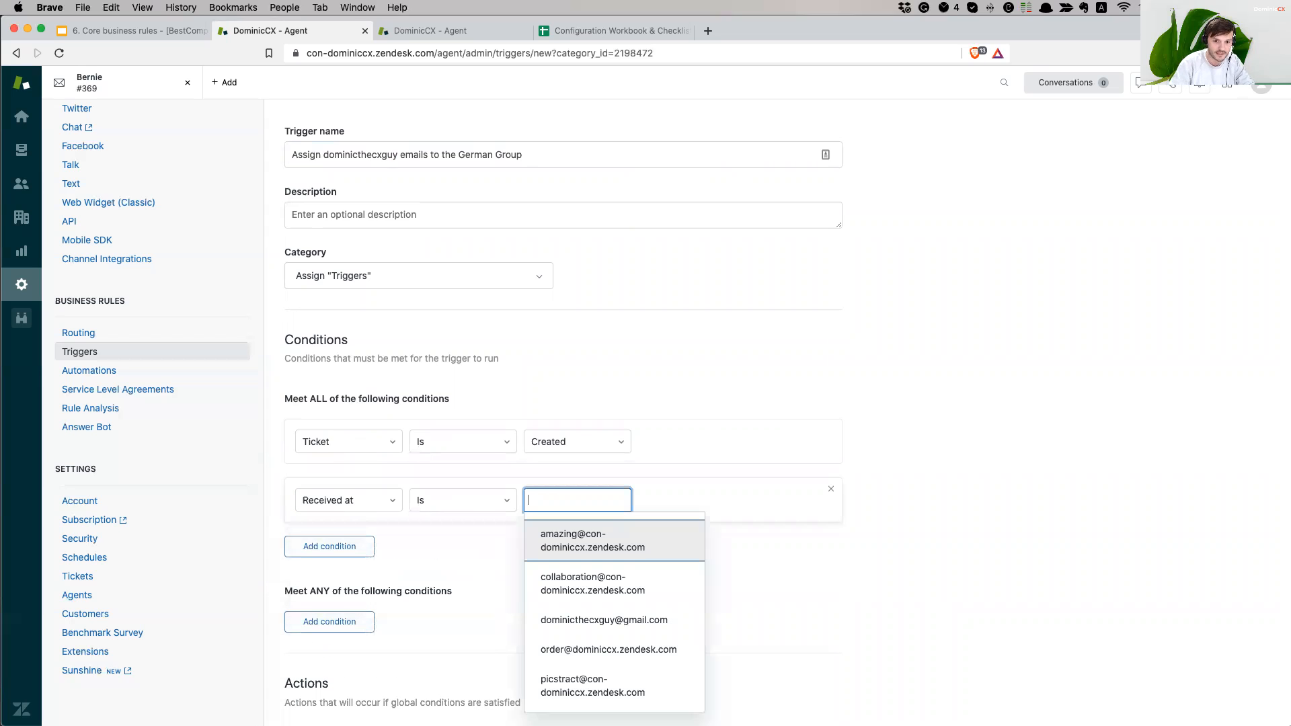
key("Down")
key("Down")
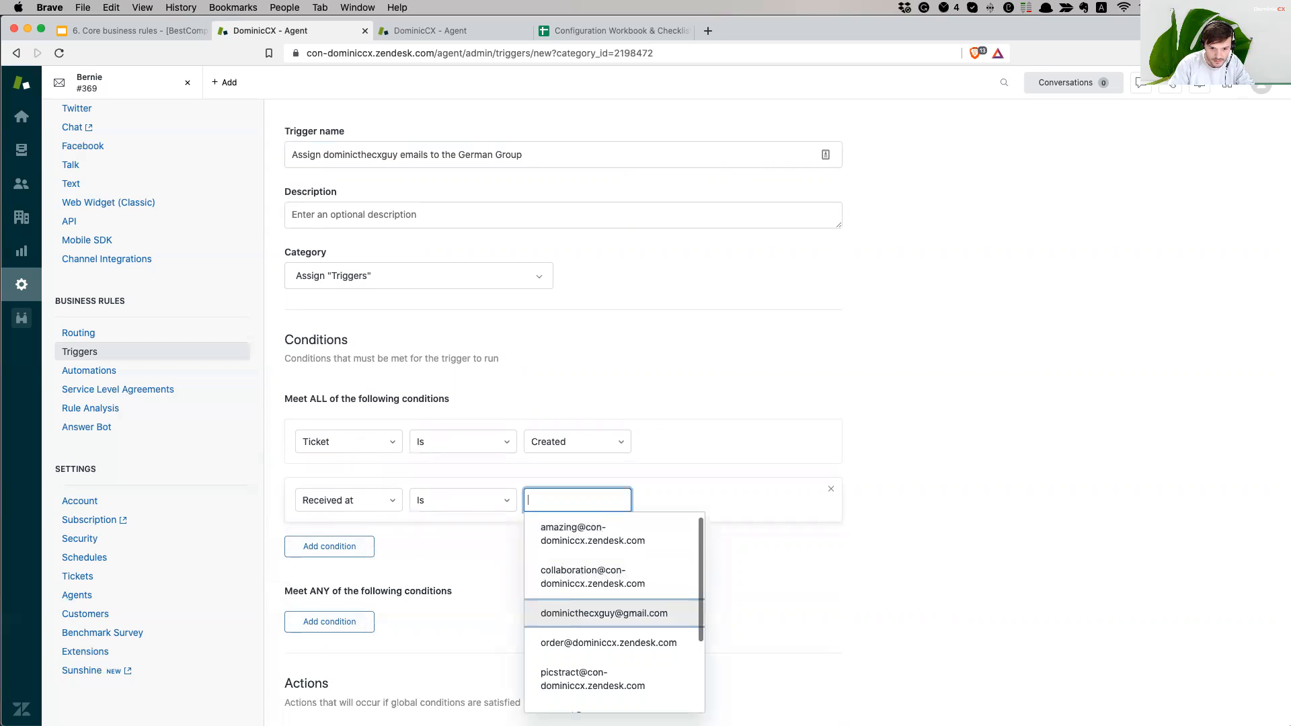
key("Return")
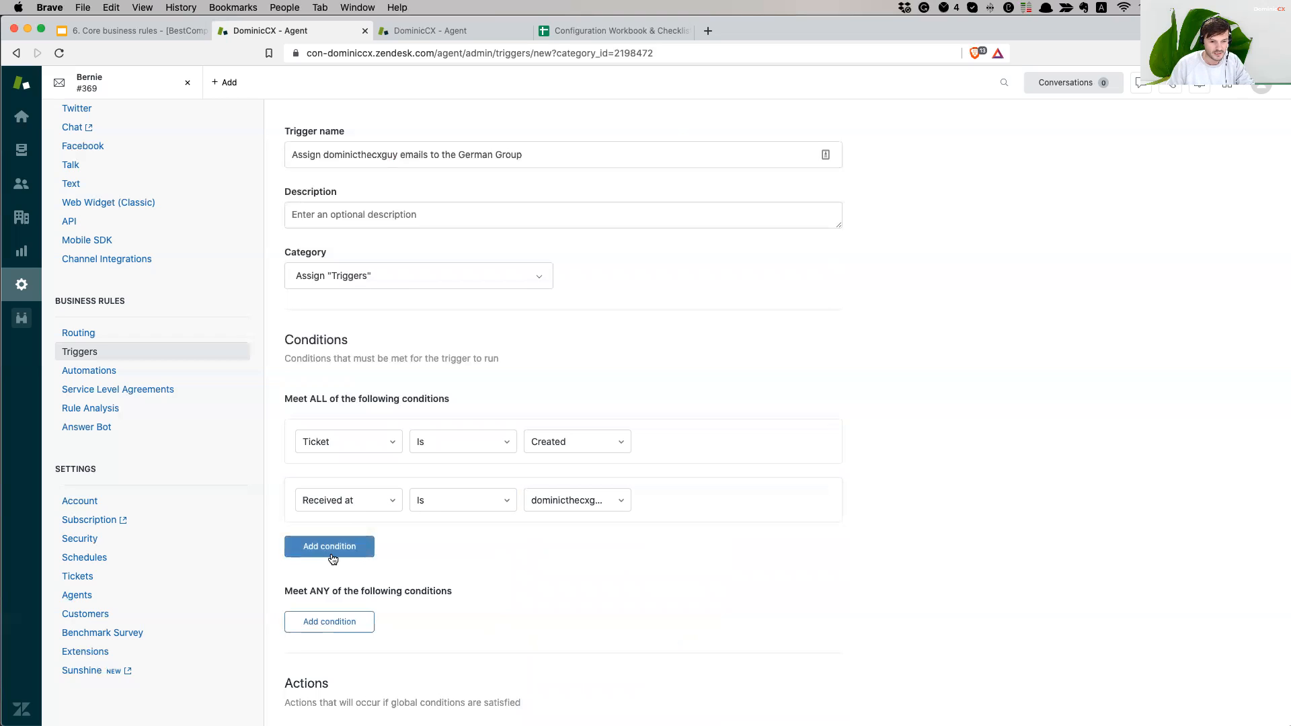
scroll(978, 514, "down", 3)
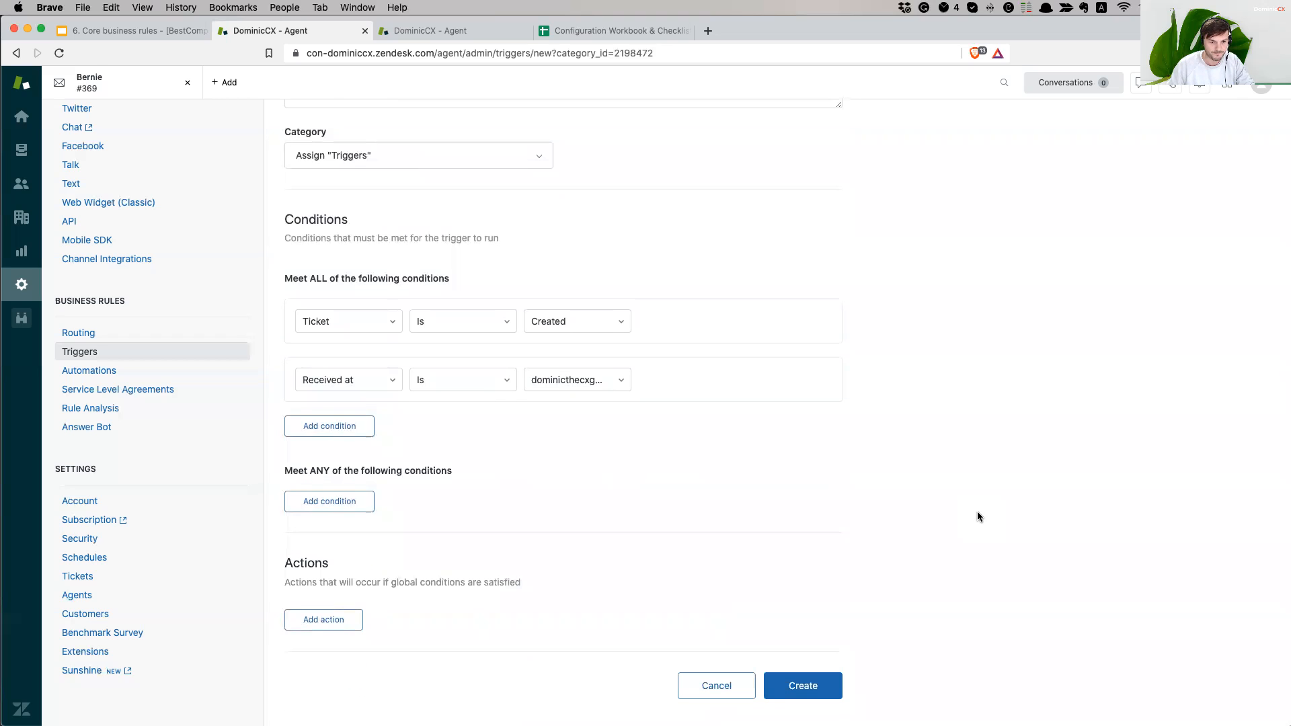
- Add a Group action set to German Group and create the trigger
left_click(330, 619)
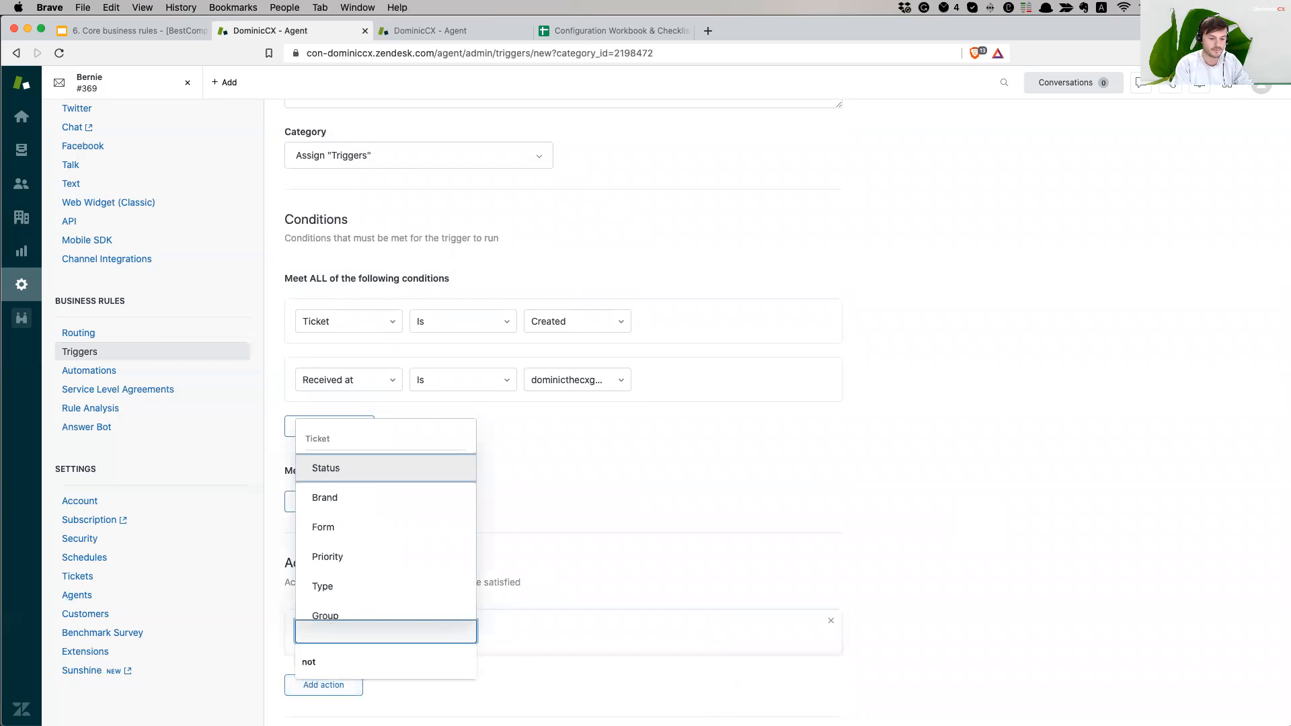
type("grou")
key("Return")
type("solari")
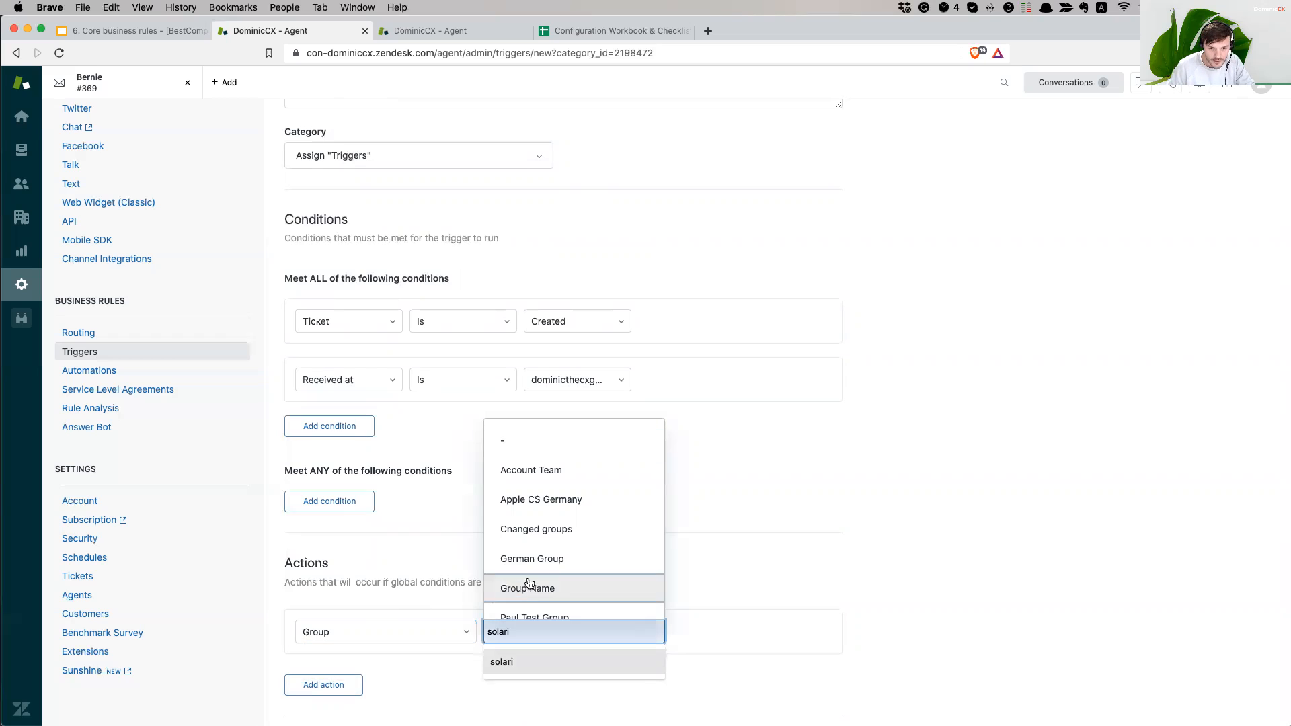
left_click(577, 569)
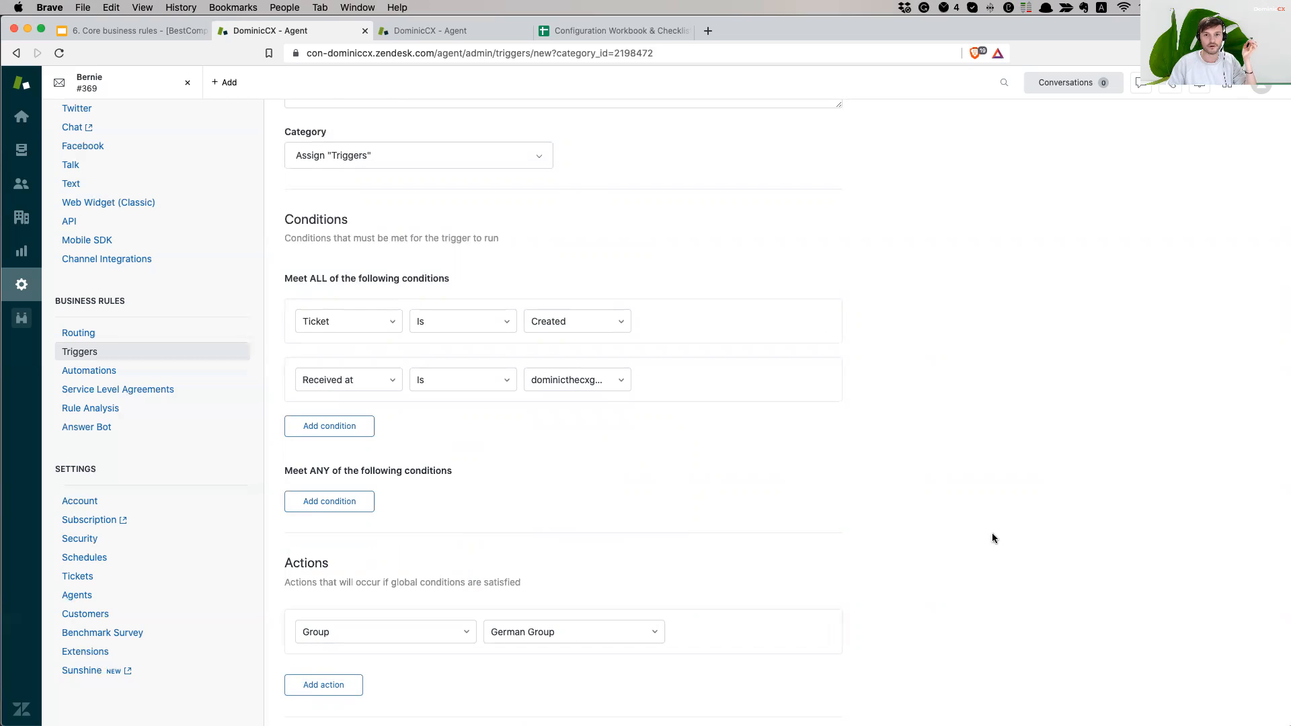
scroll(479, 641, "down", 2)
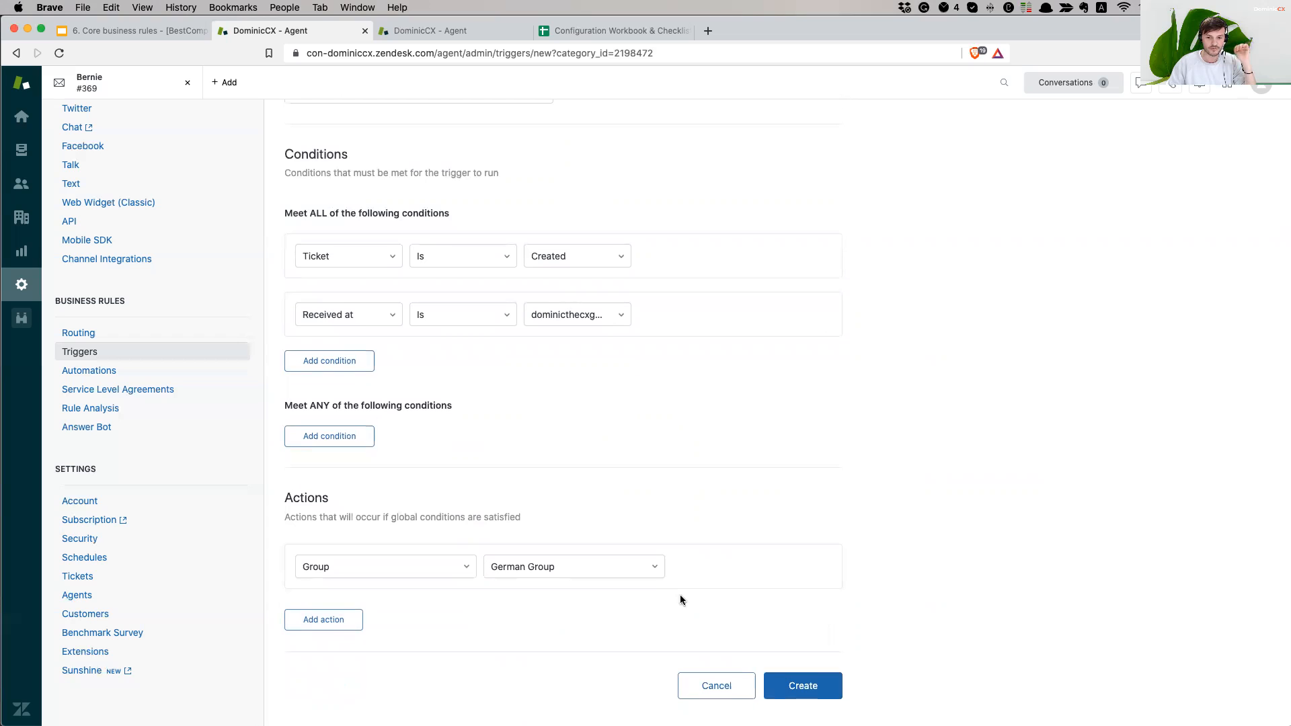
left_click(798, 686)
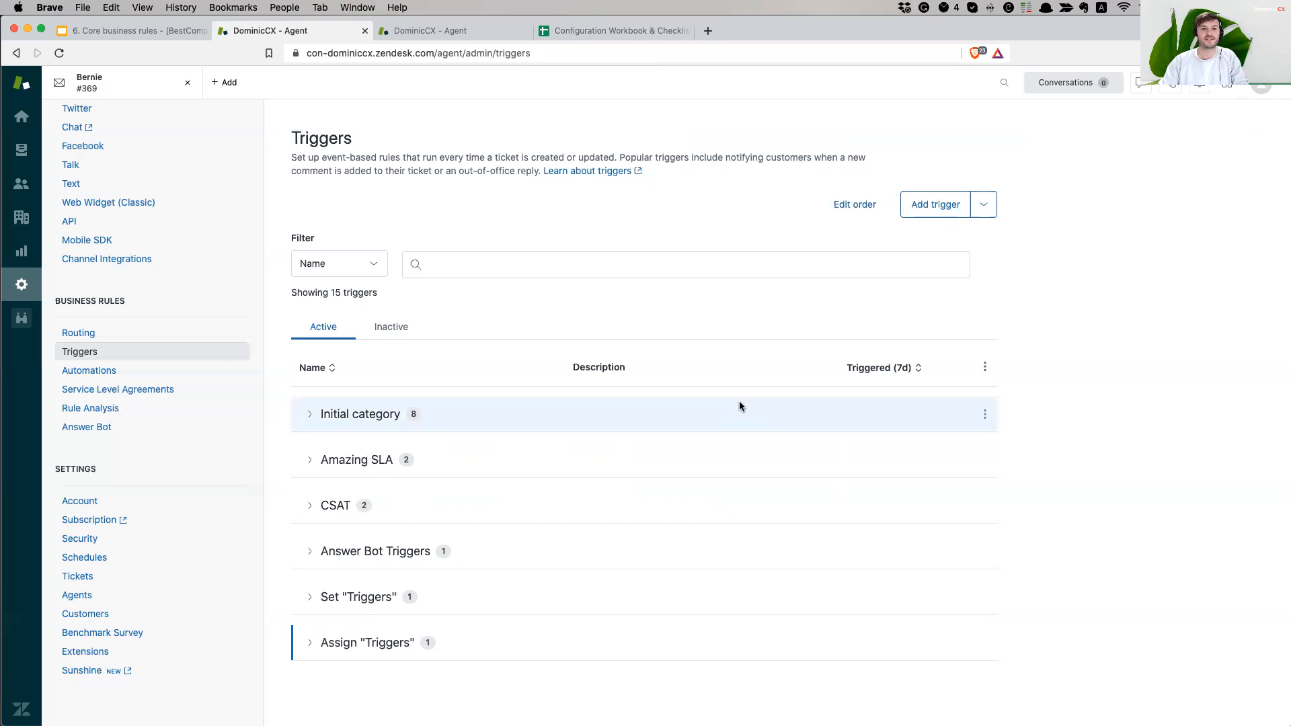
- Switch to Airmail and open a new email message
mouse_move(517, 699)
left_click(294, 695)
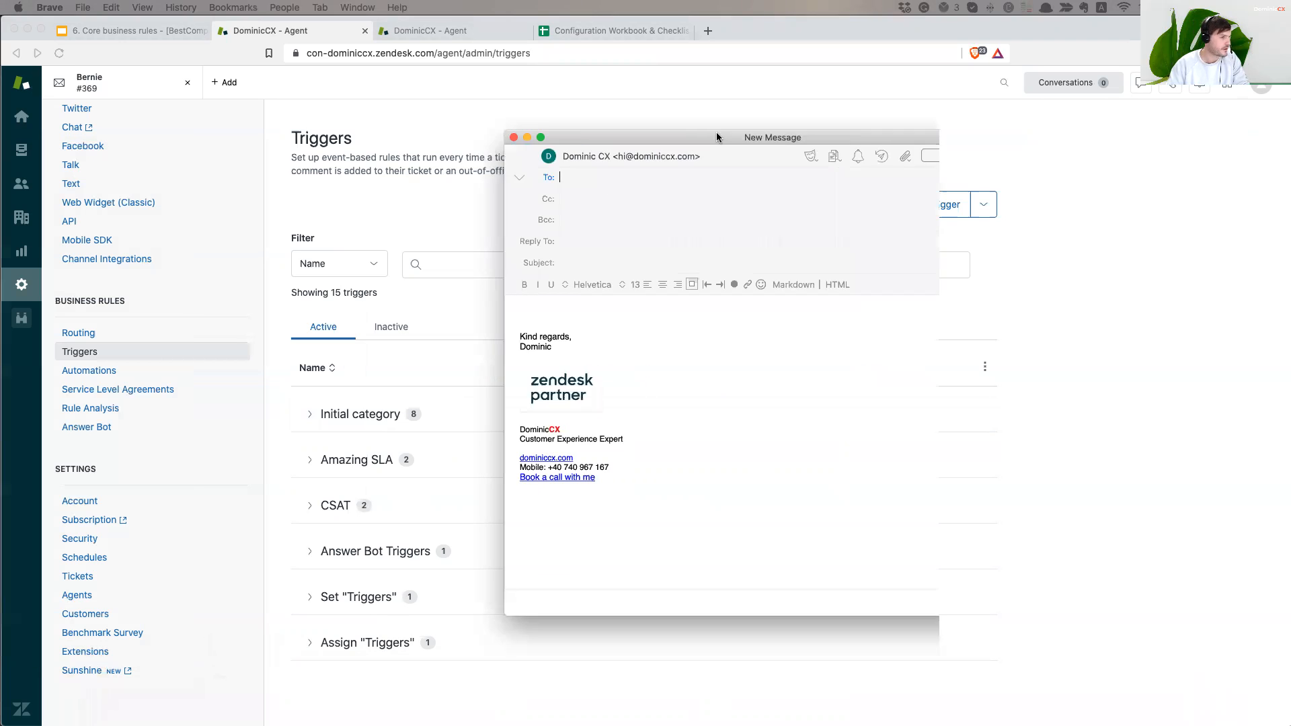
- Address the message to the Gmail test address with subject 'Testing to see if Prio is Normal and German Group is assigned'
left_click_drag(717, 132, 557, 111)
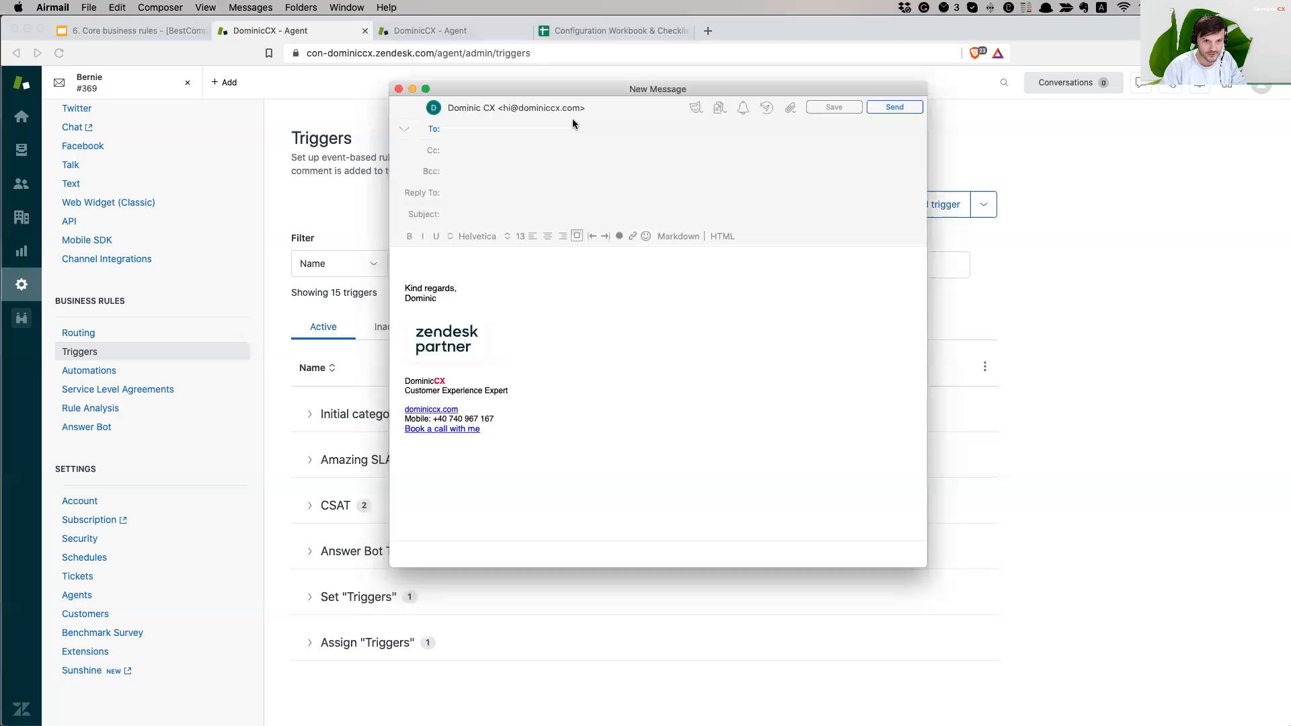
type("dominic")
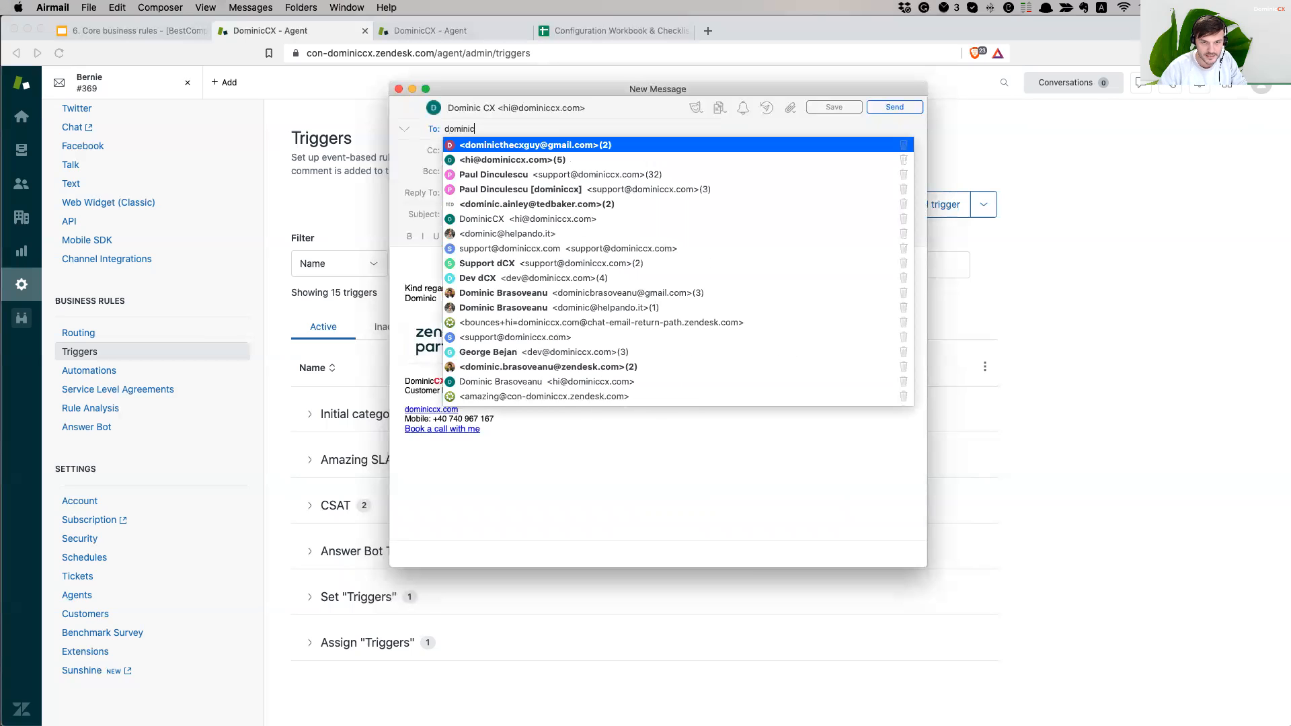
key("Return")
left_click(468, 213)
type("Testing to s")
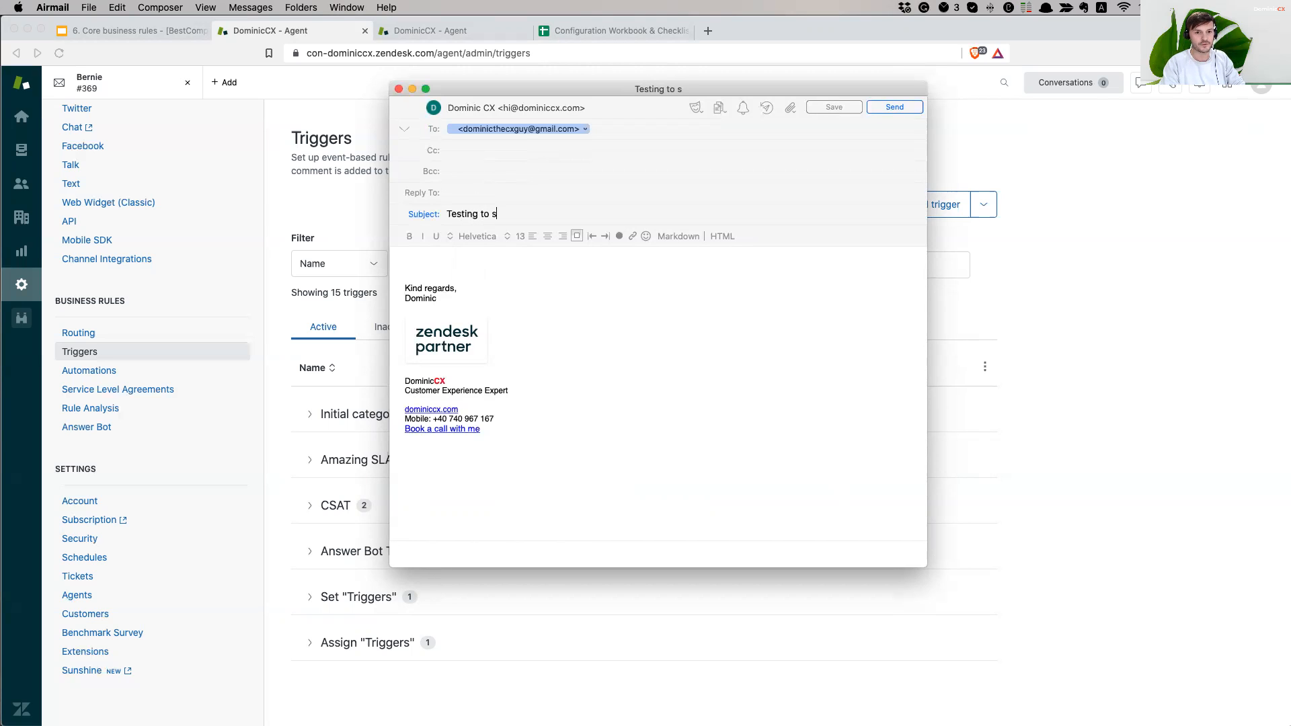
type("ee if Prio is")
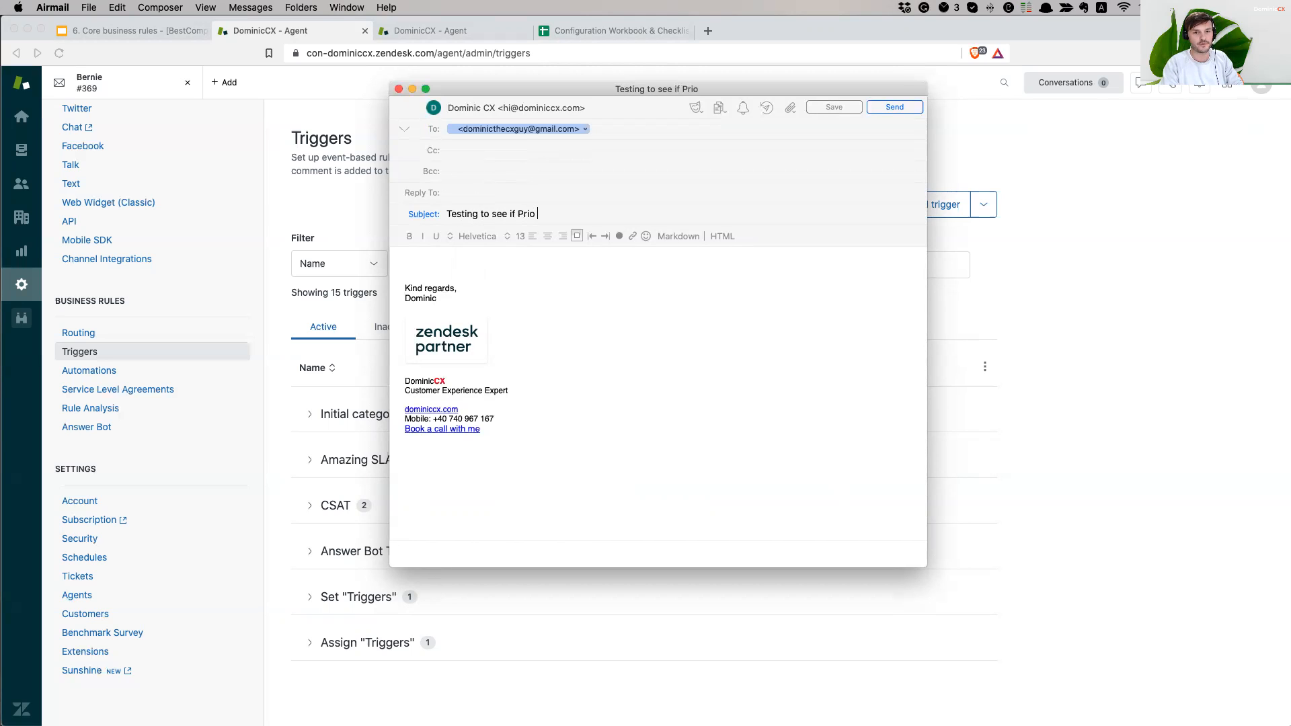
type("Normal and ")
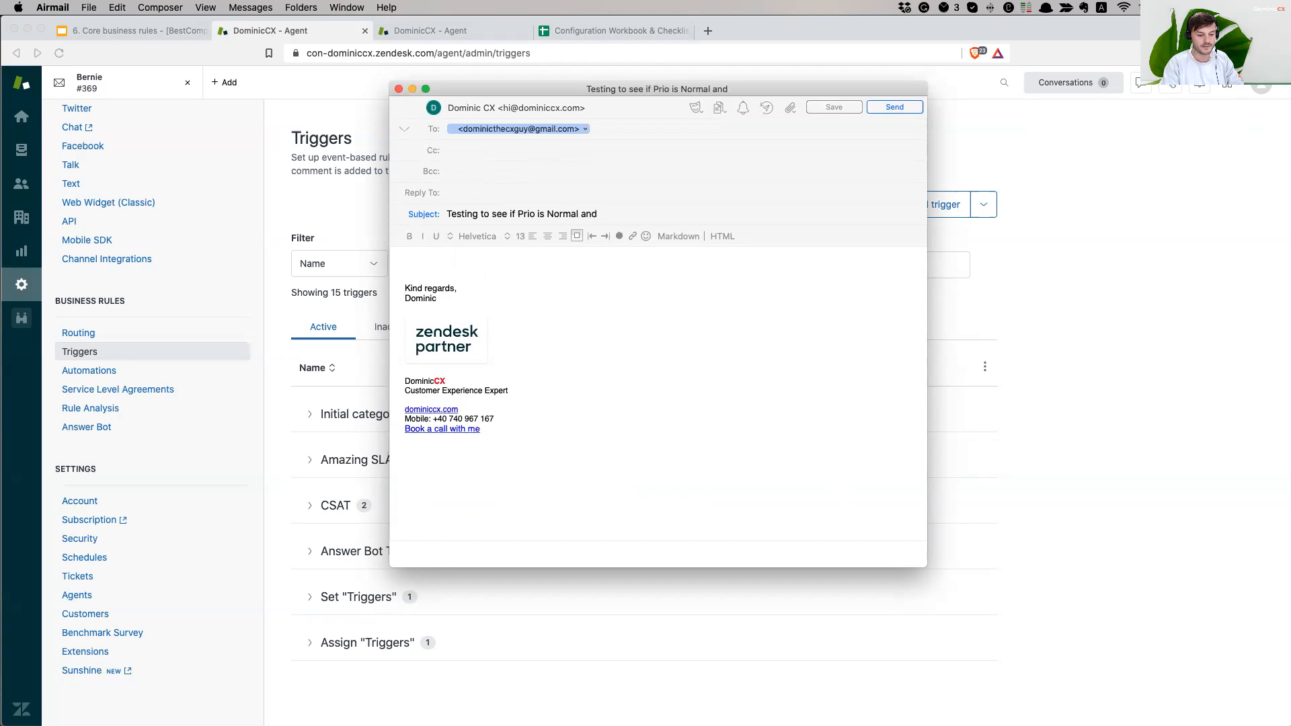
type("Germsan")
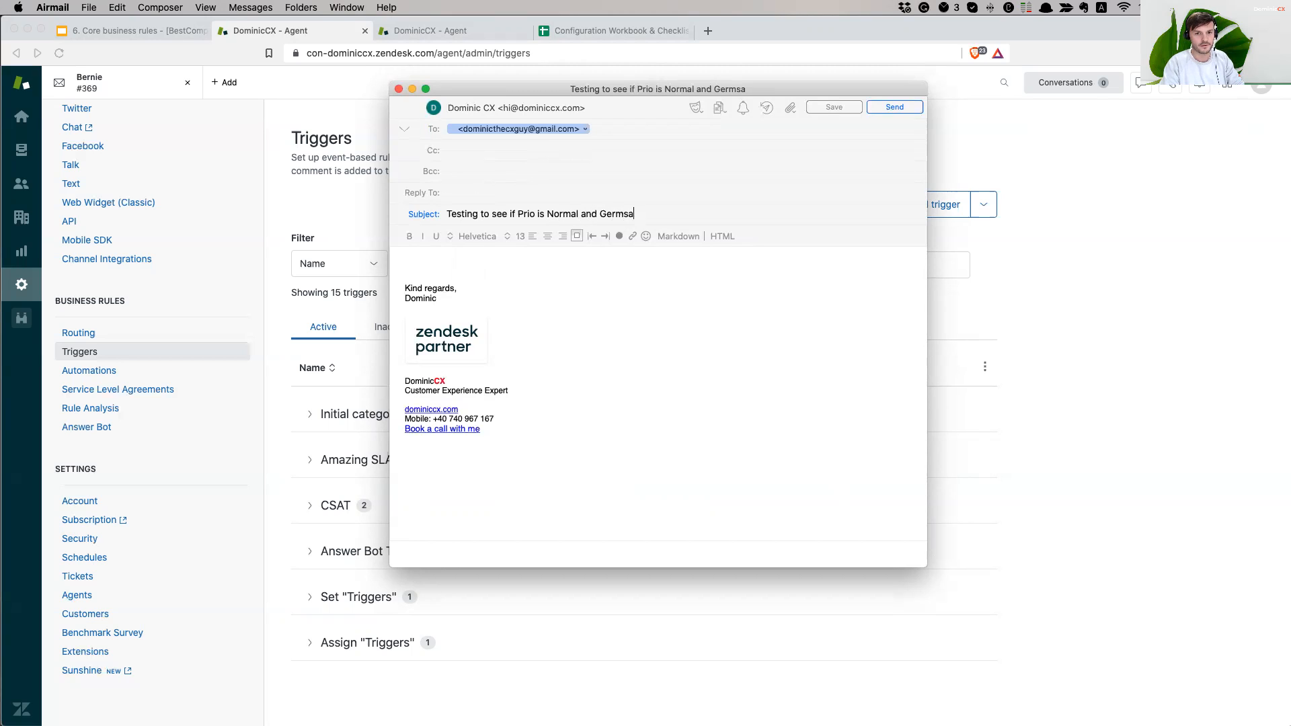
key("BackSpace")
key("BackSpace")
key("BackSpace")
key("BackSpace")
type("an Go")
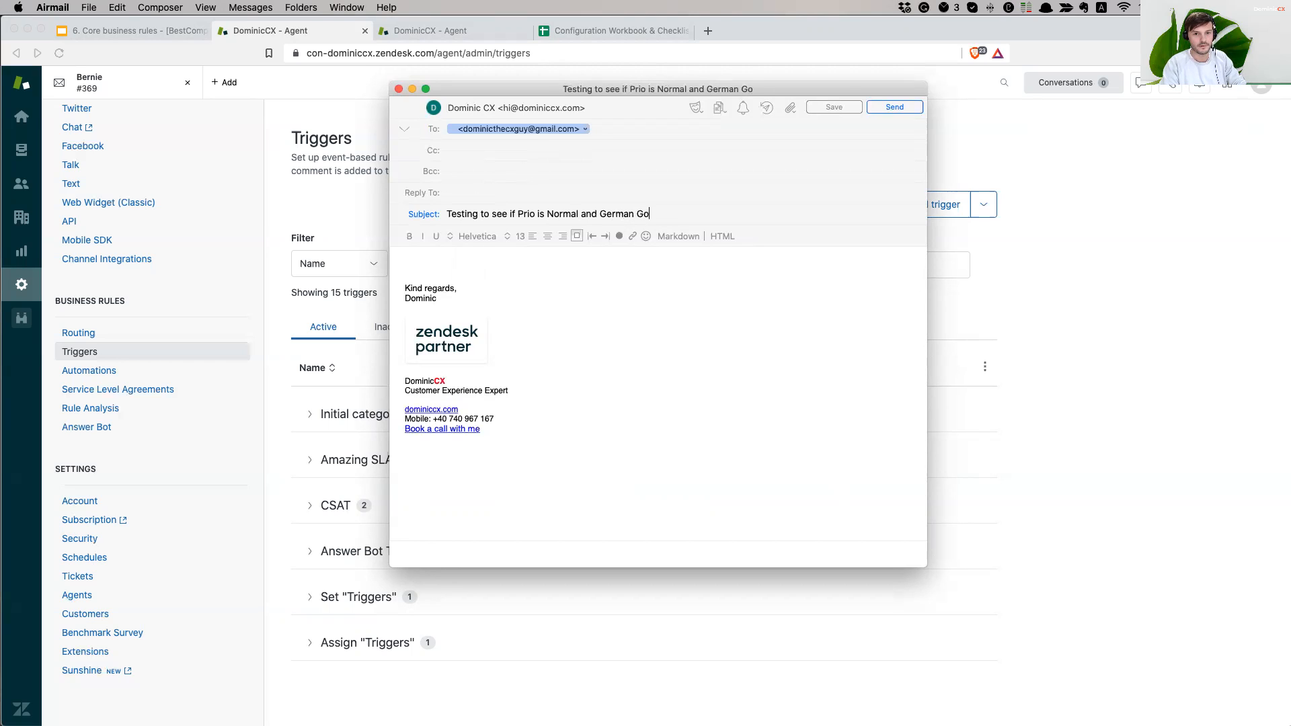
type("rup is a")
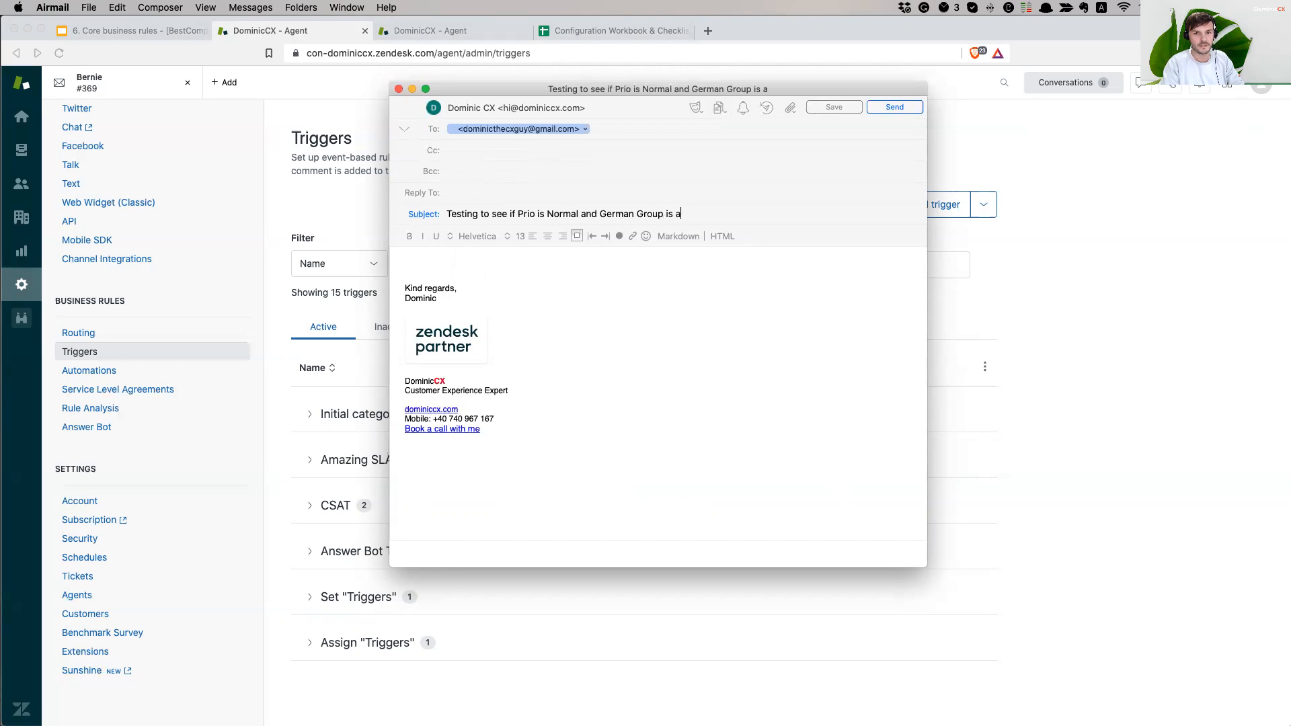
type("ssigned")
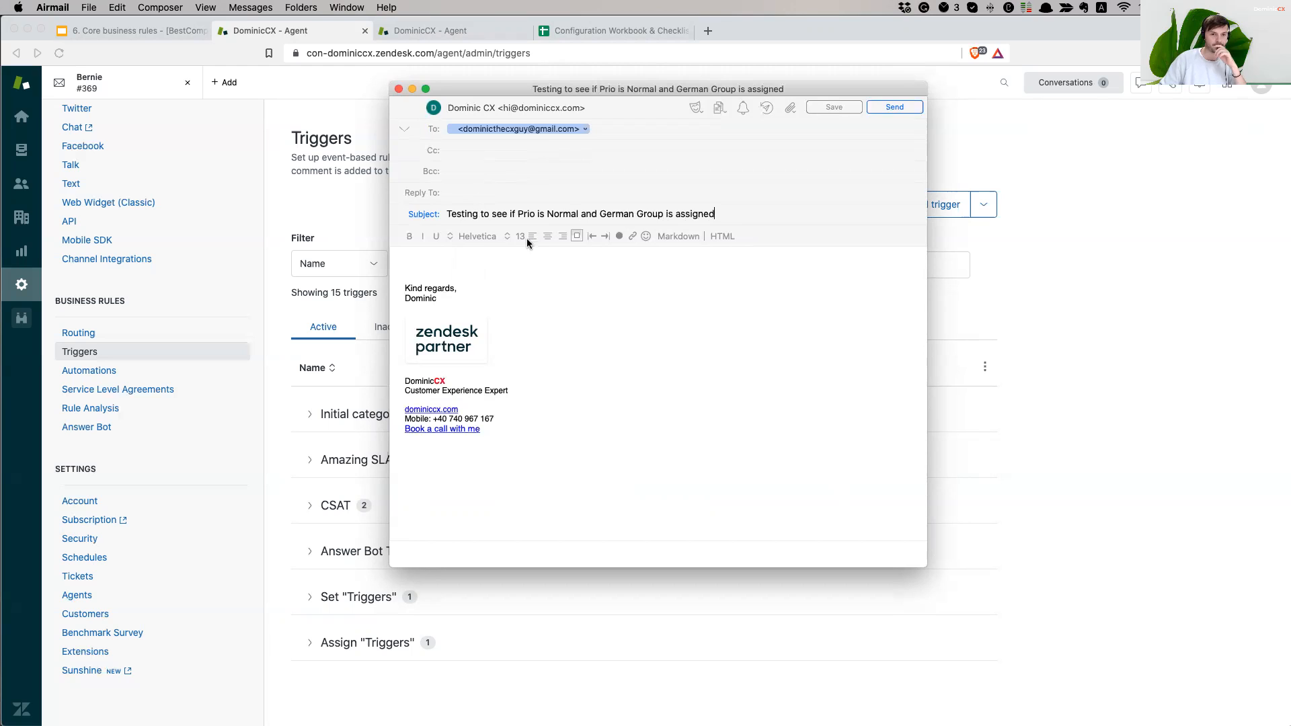
- Insert 'Set:' before 'Prio is Normal' and 'Assign:' before 'German Group' in the subject
key("super+a")
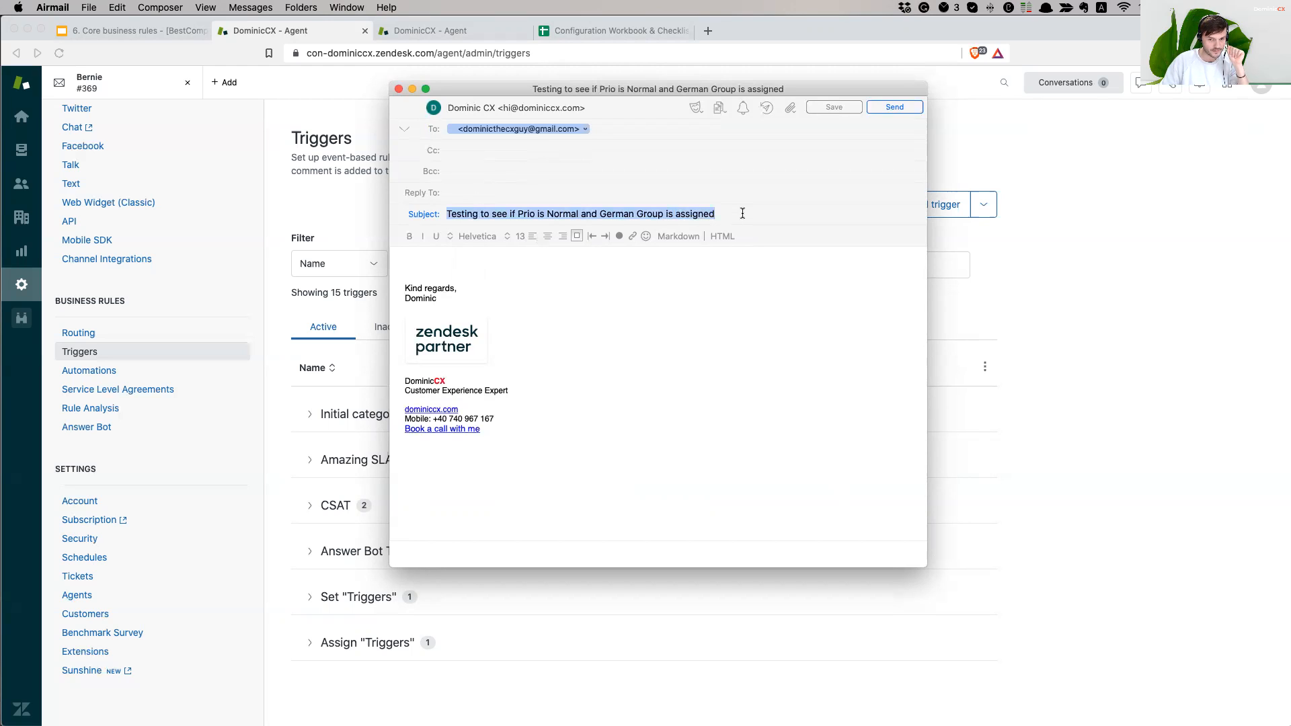
left_click_drag(599, 214, 776, 208)
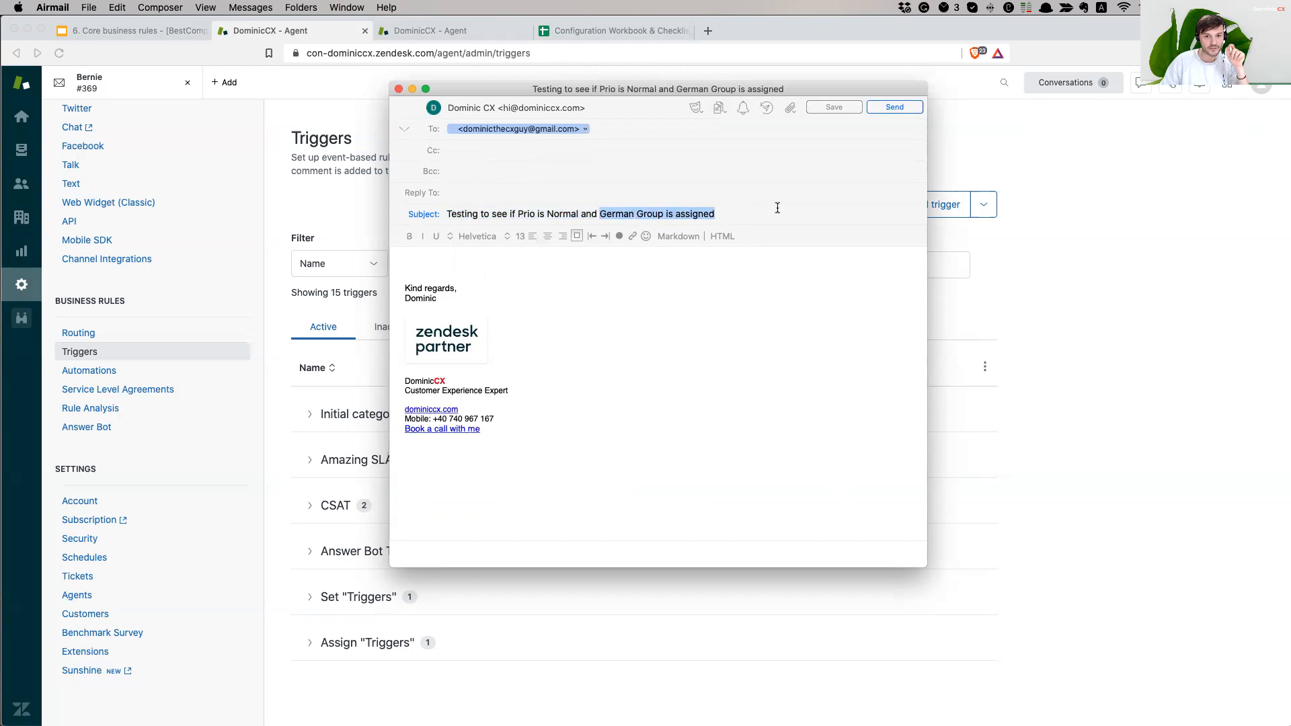
left_click(606, 212)
left_click_drag(515, 213, 568, 212)
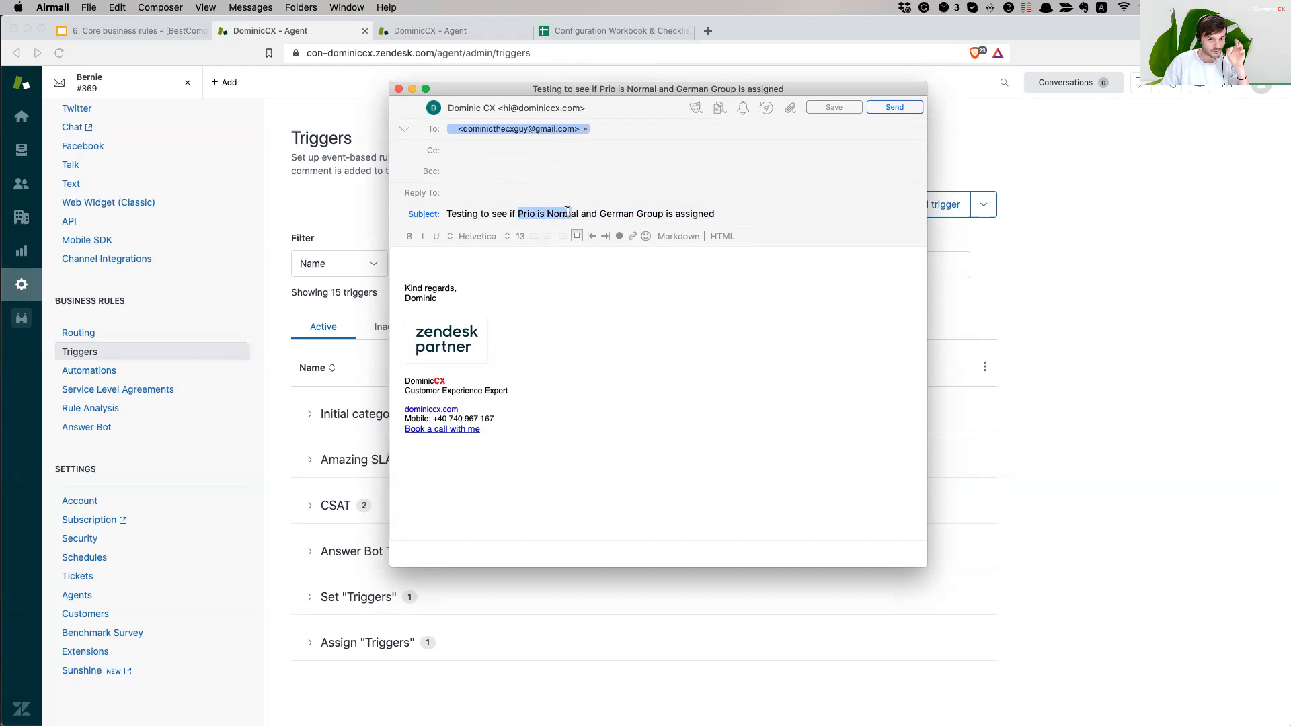
left_click(569, 212)
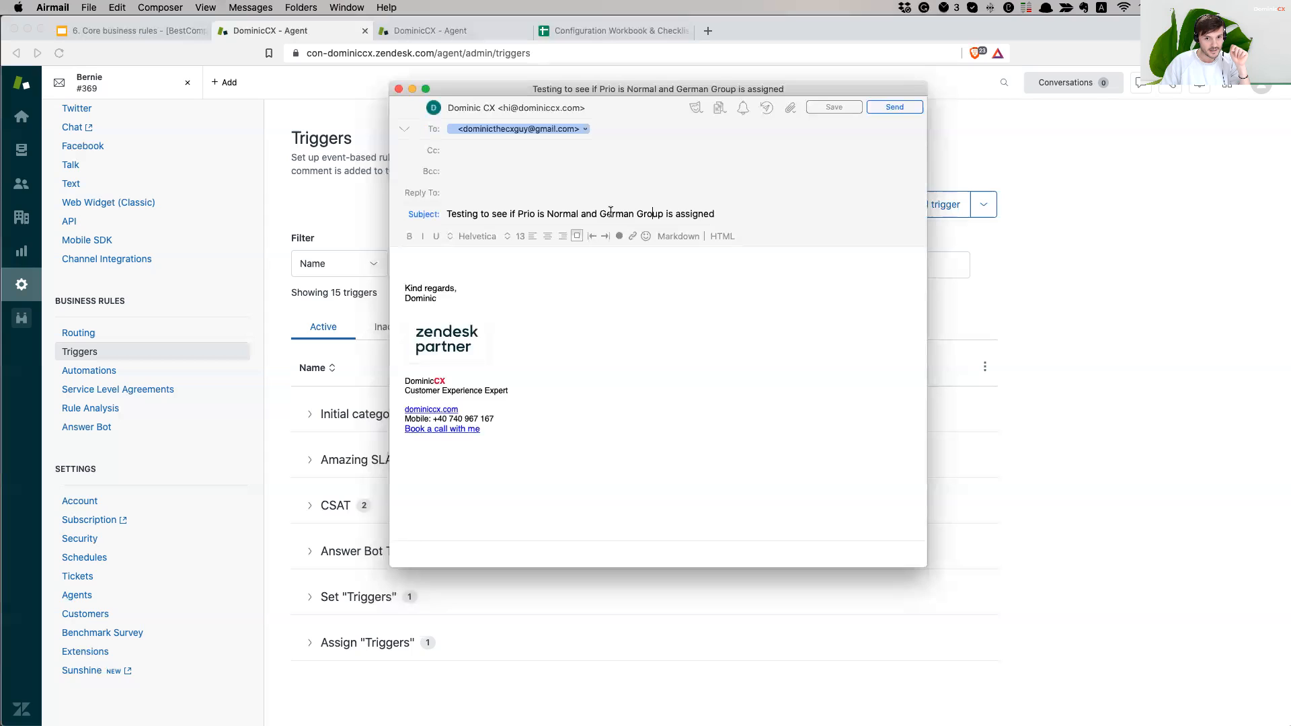
left_click_drag(598, 212, 808, 212)
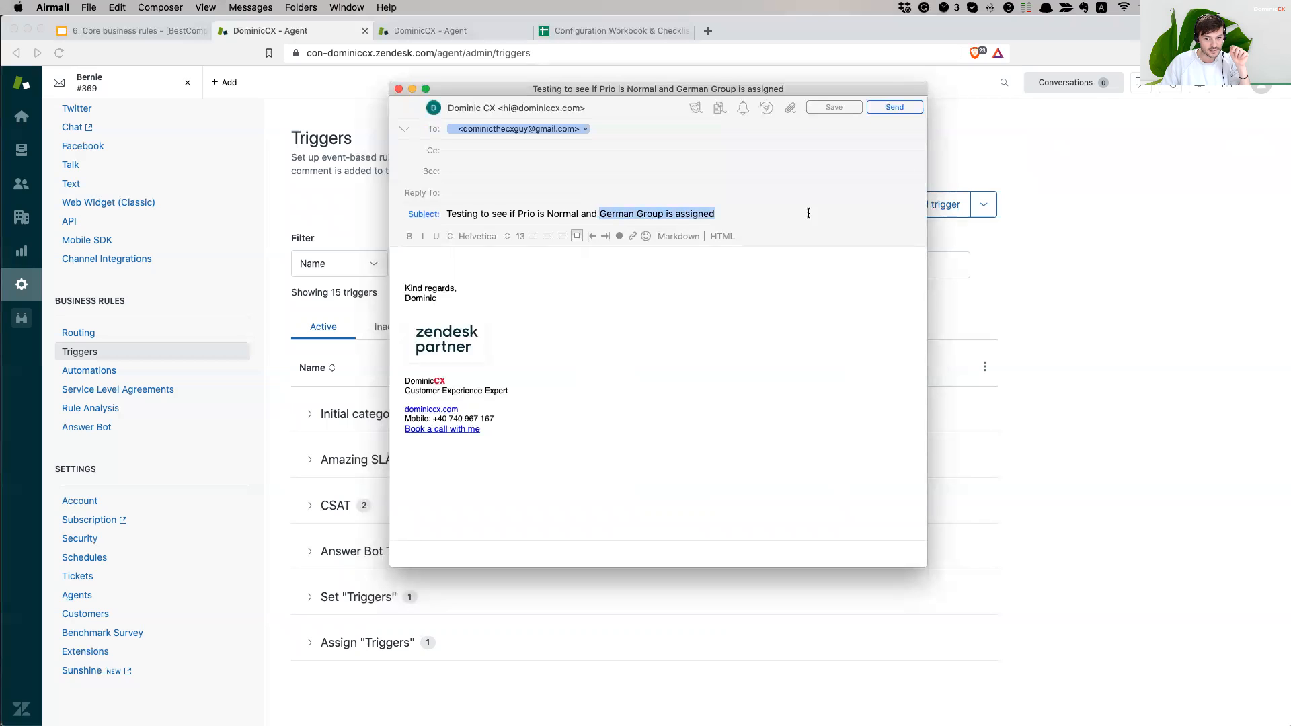
left_click(517, 213)
type("Set:")
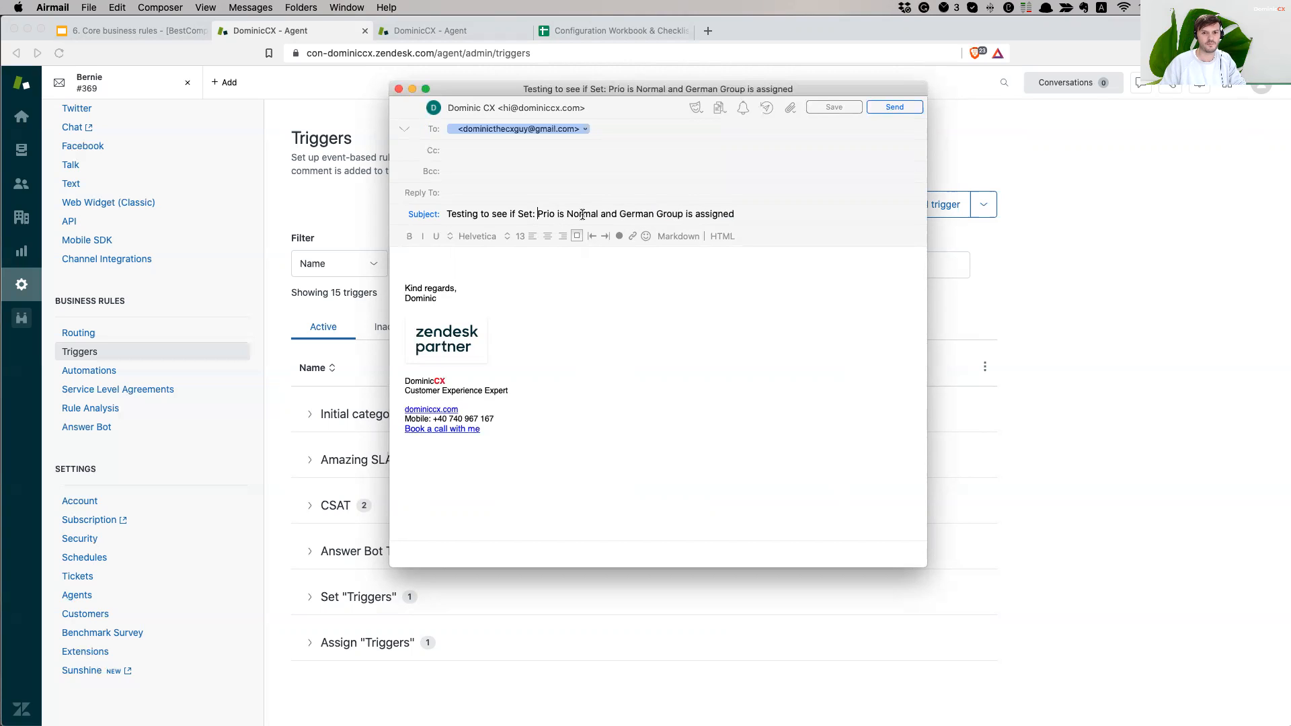
left_click(619, 213)
type("Assign:")
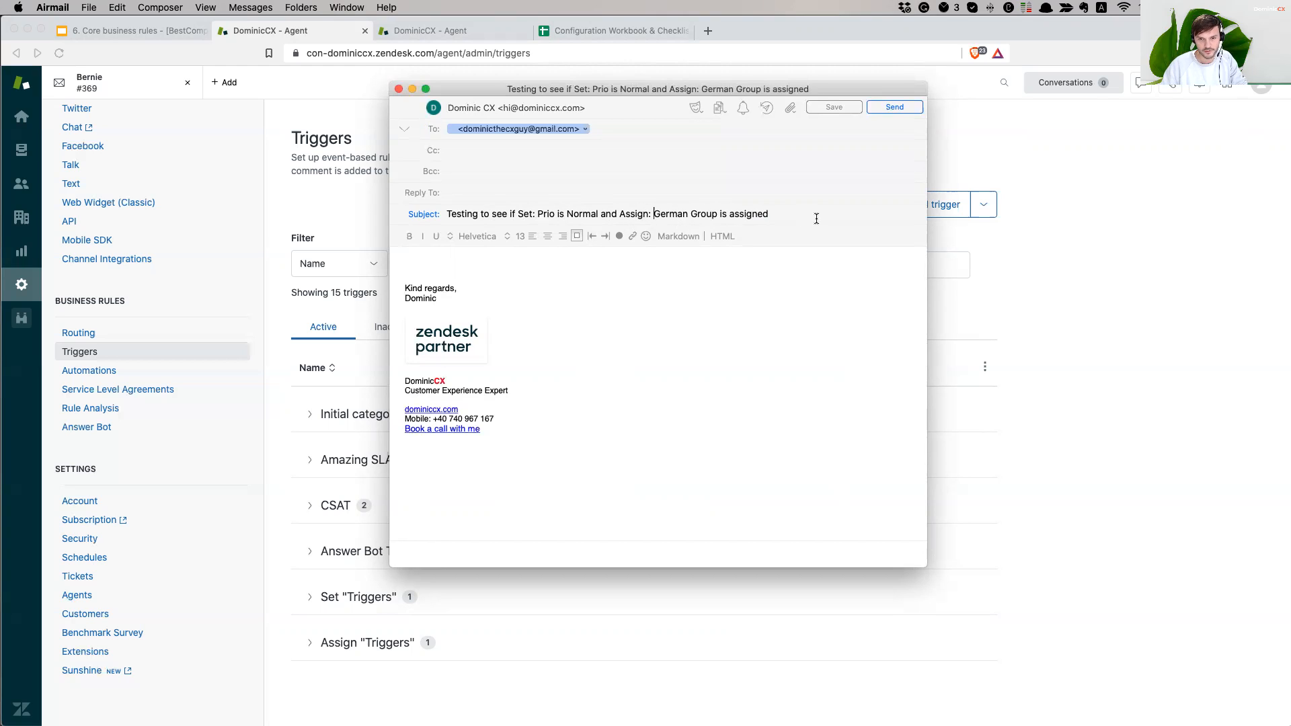
- Copy the subject line into the message body
left_click_drag(772, 214, 491, 246)
key("super+c")
left_click(459, 259)
key("super+v")
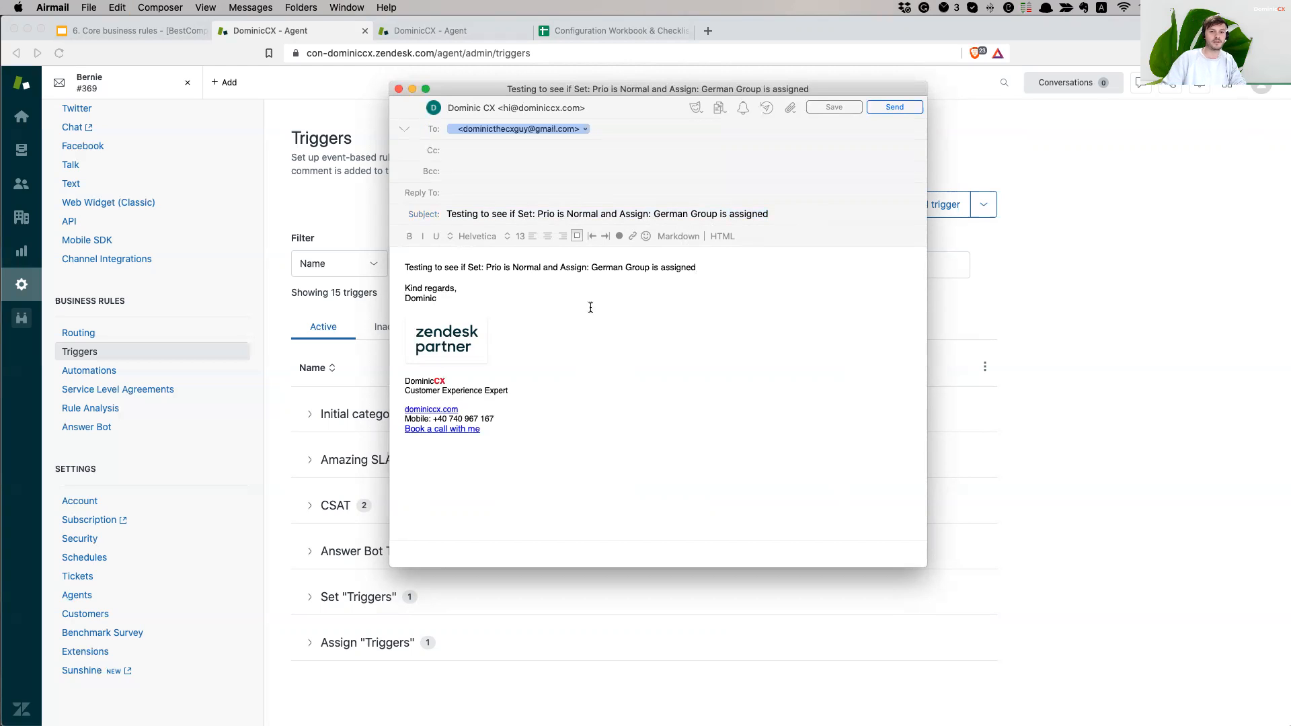
key("Return")
key("Return")
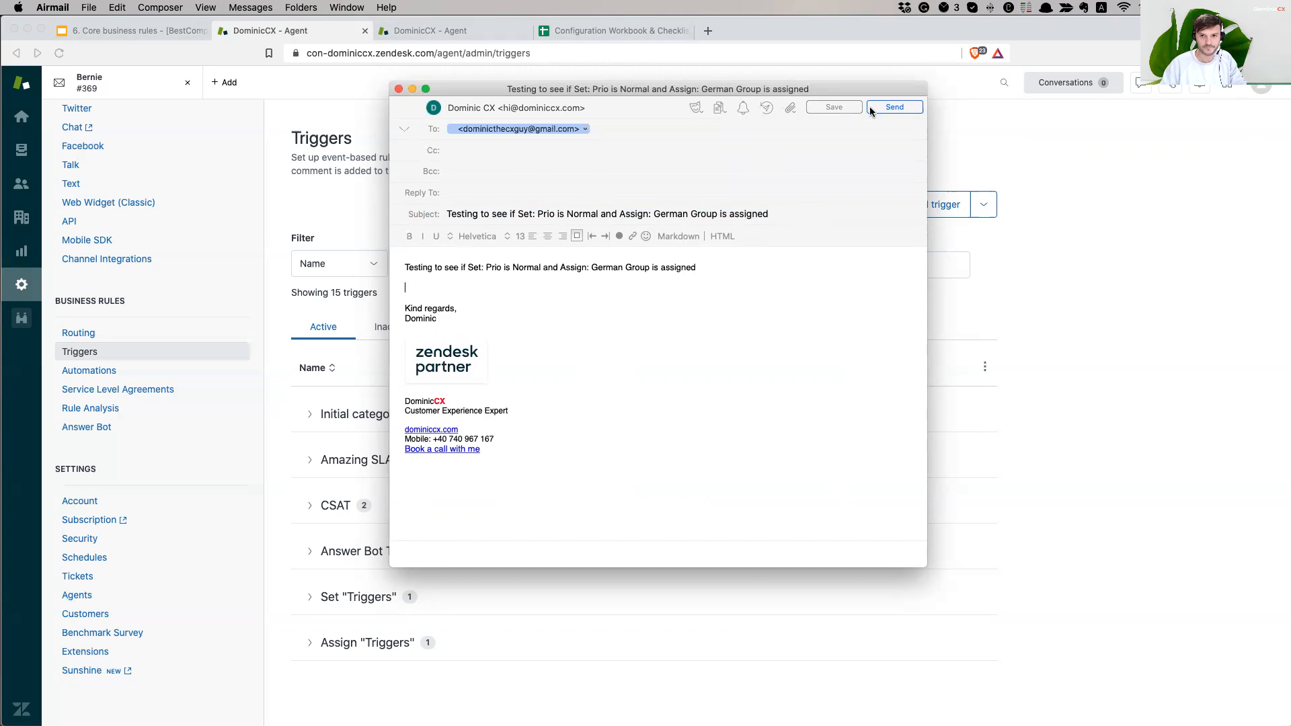
- Send the test email and open Zendesk's Unassigned tickets view
left_click(895, 107)
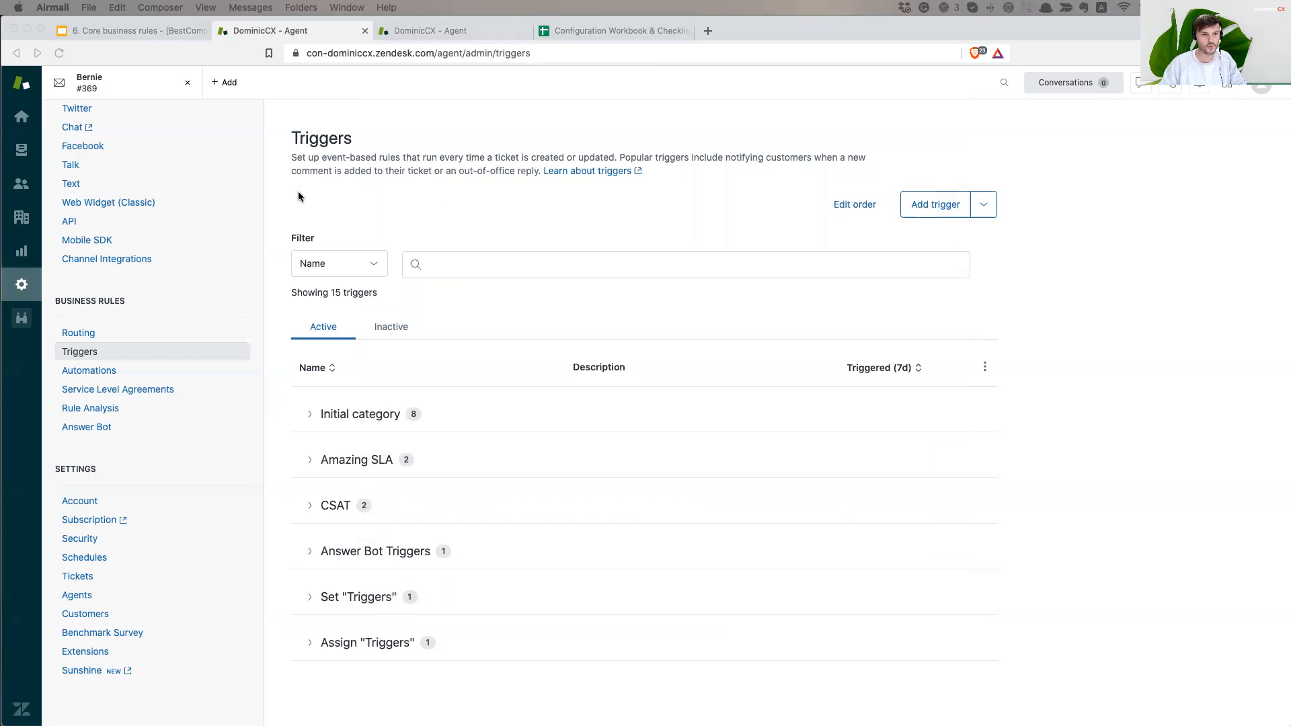
left_click(22, 151)
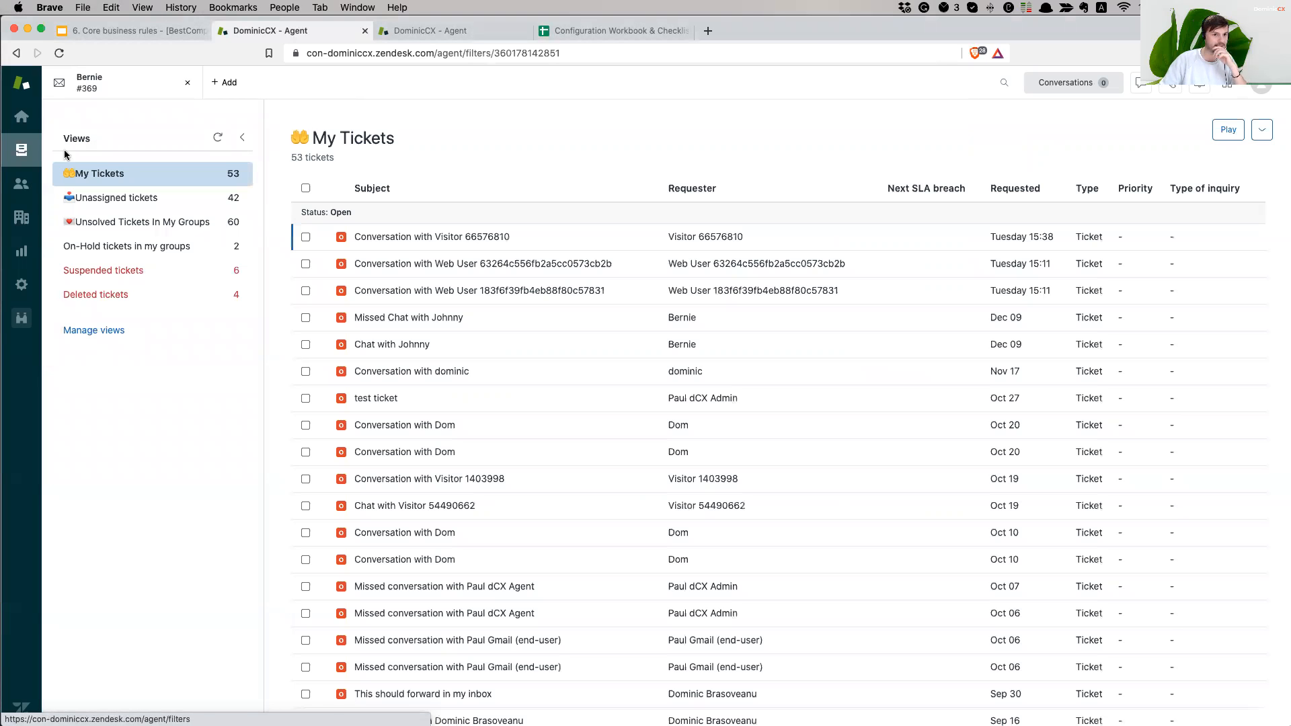
left_click(152, 203)
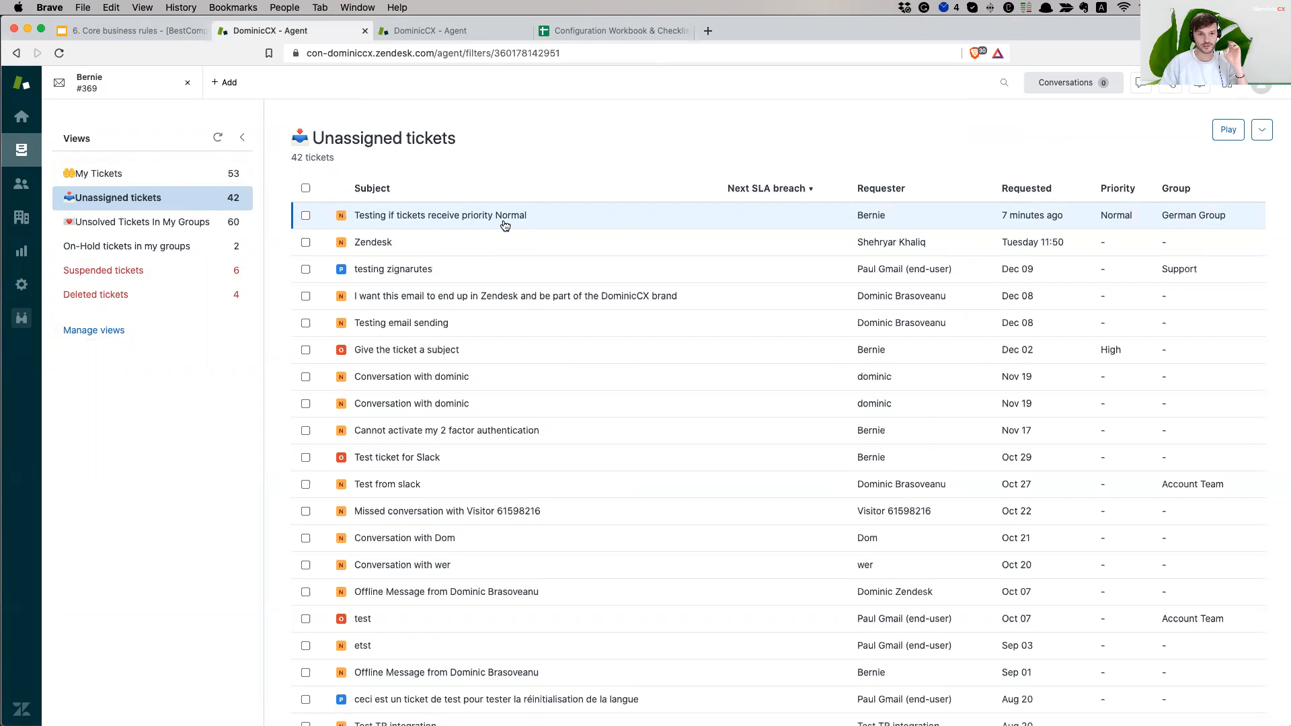
- Refresh the view and open the newly arrived test ticket #370
mouse_move(505, 224)
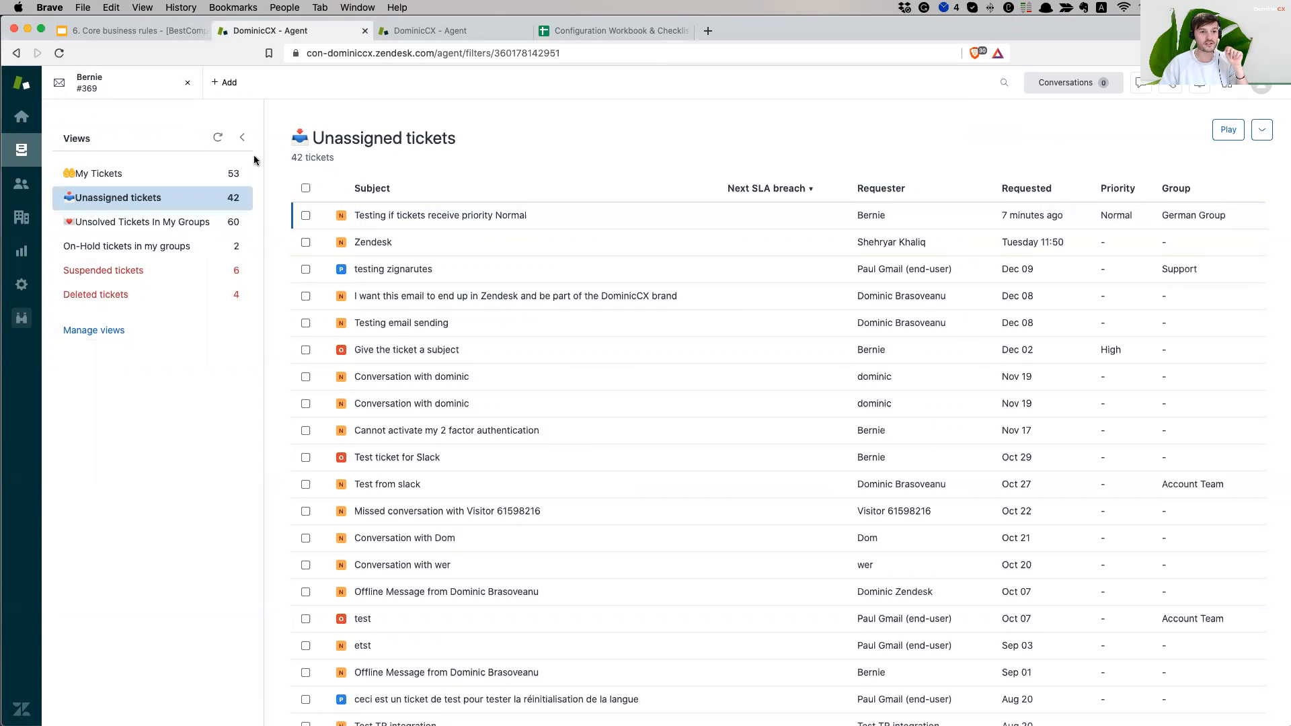
left_click(217, 139)
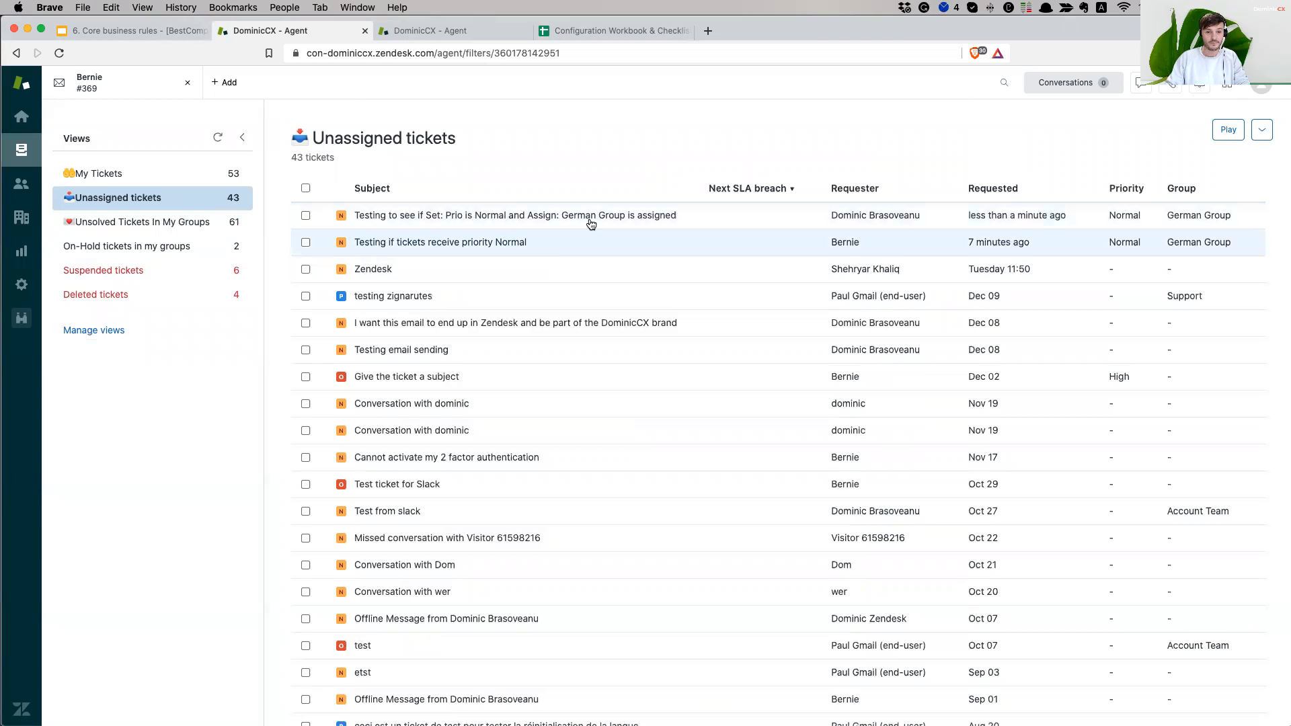
left_click(622, 214)
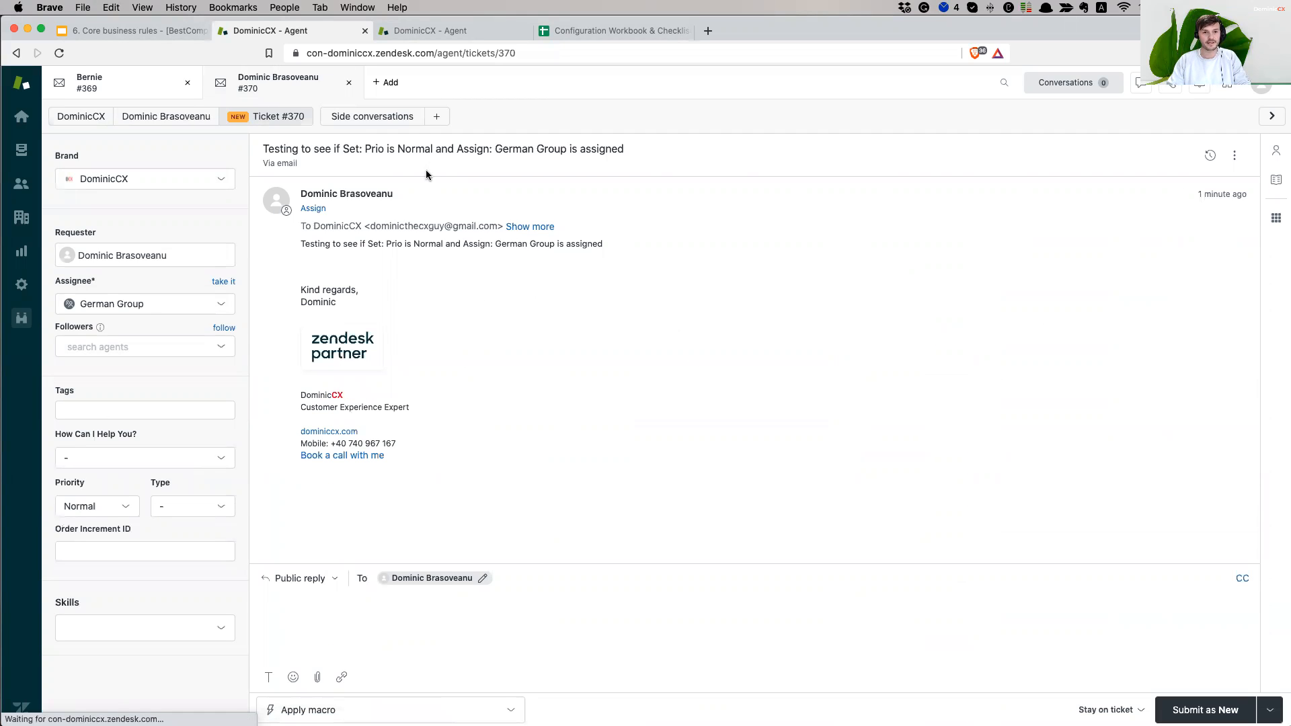
left_click(1211, 157)
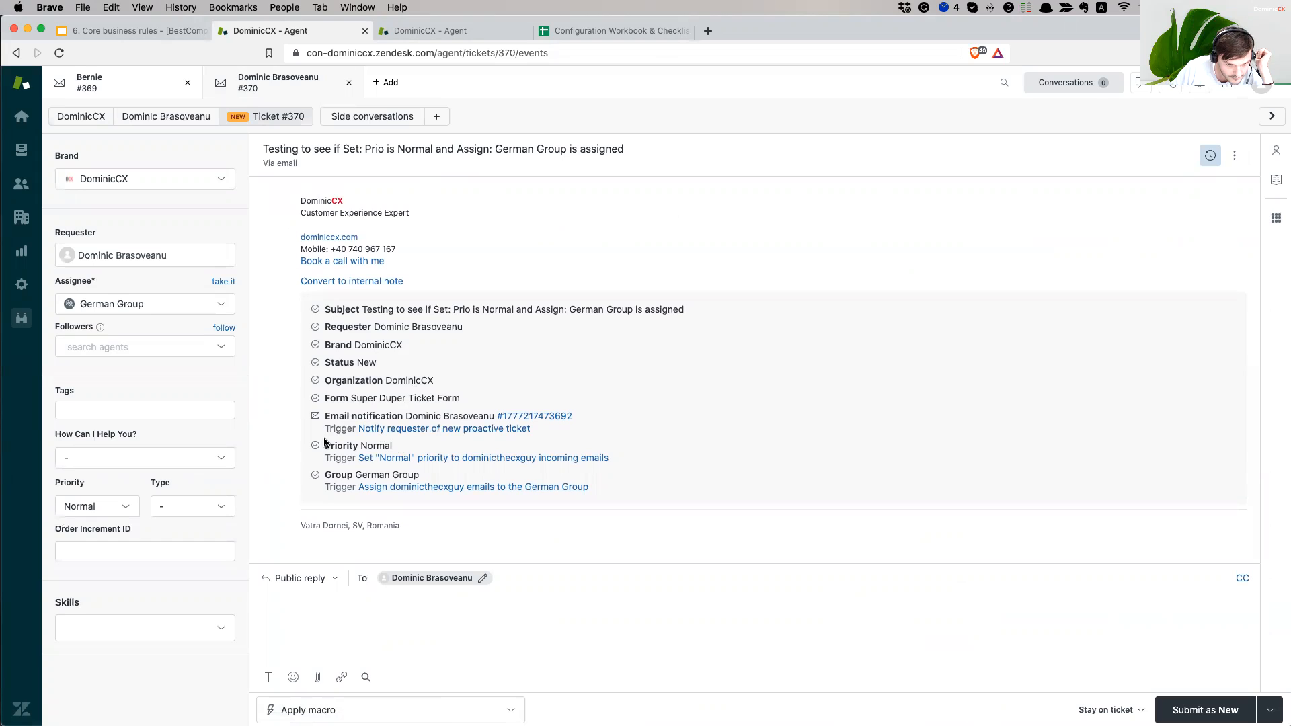
left_click_drag(328, 411, 637, 426)
left_click(632, 430)
left_click_drag(393, 447, 565, 399)
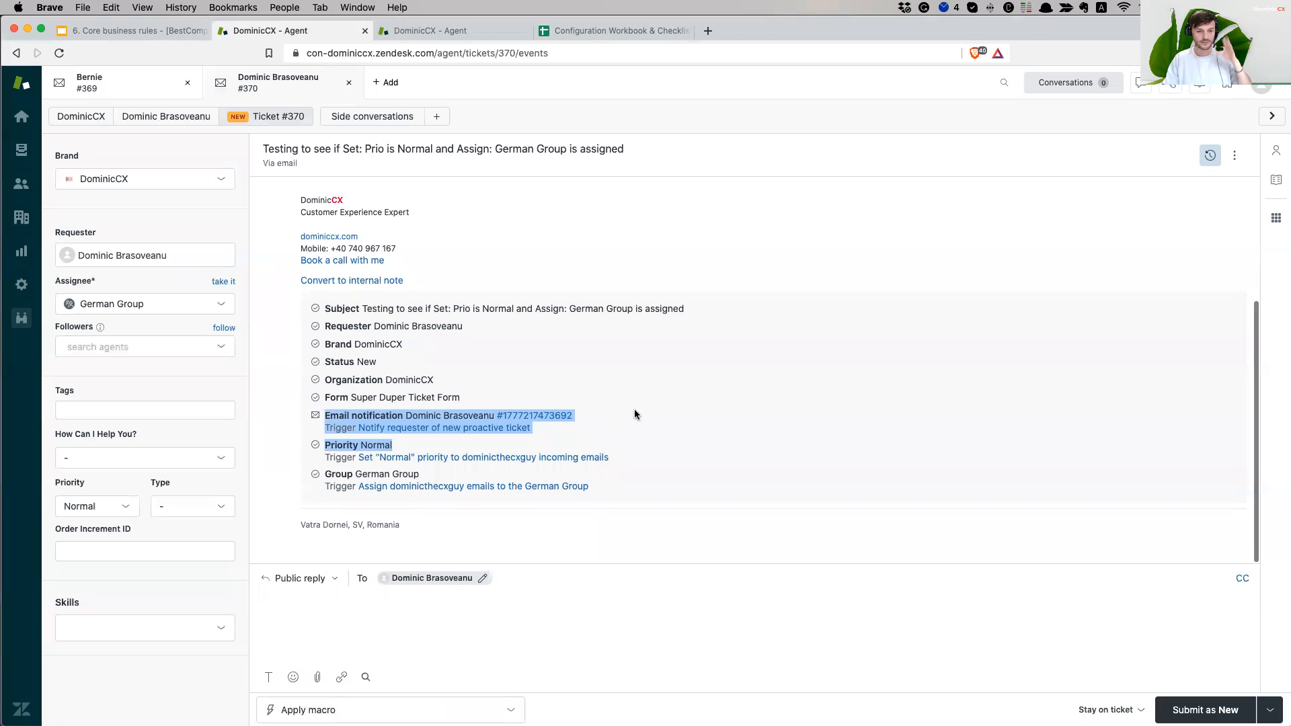
left_click(575, 431)
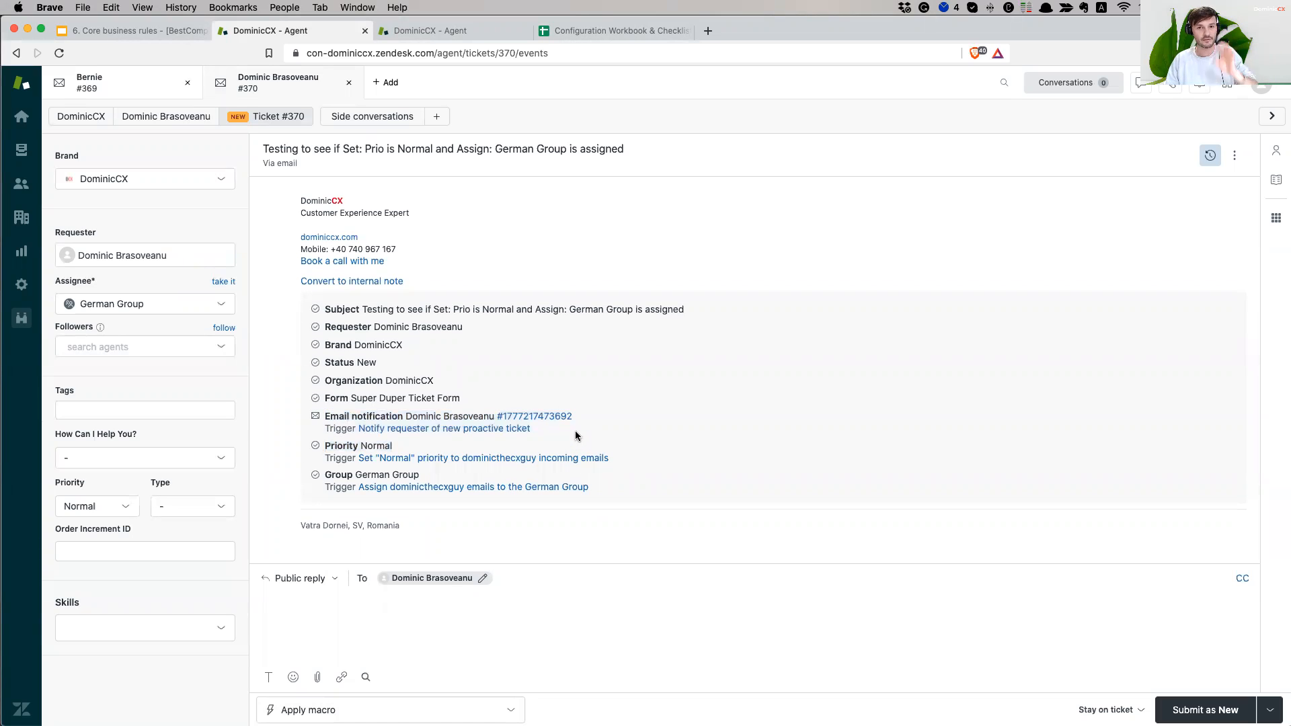
left_click_drag(394, 447, 316, 419)
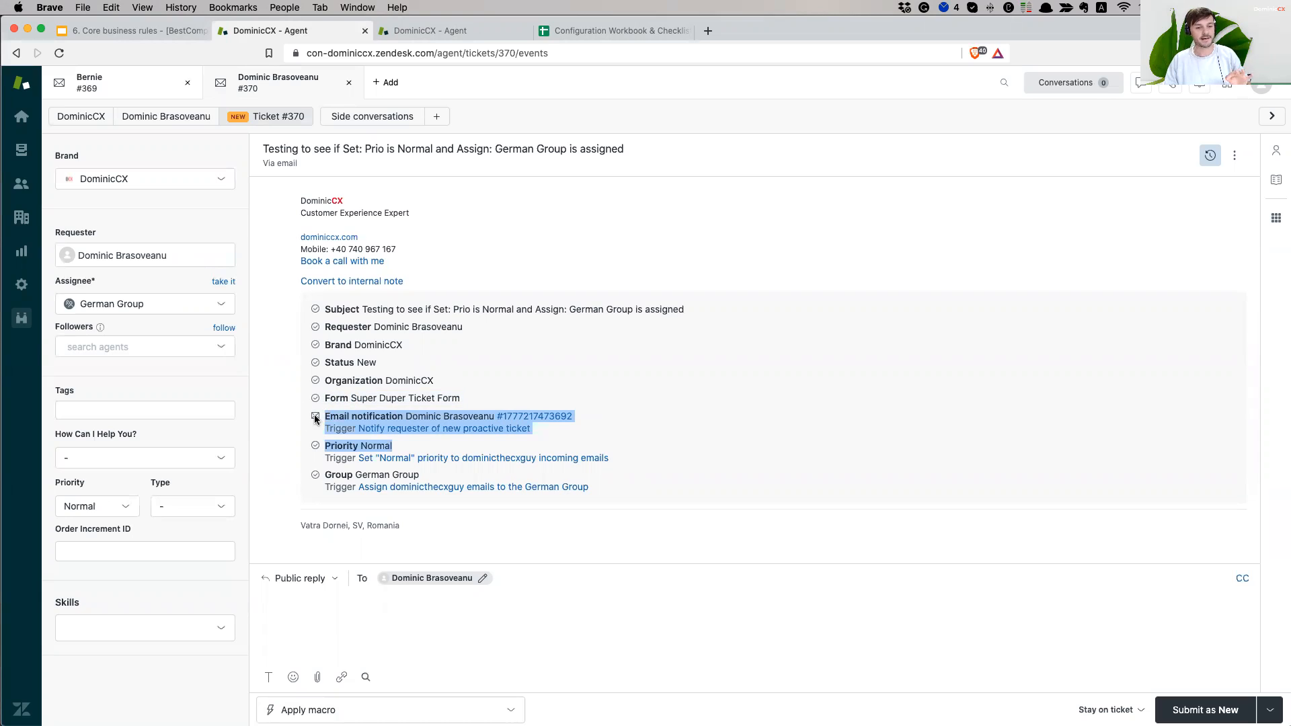
left_click(567, 442)
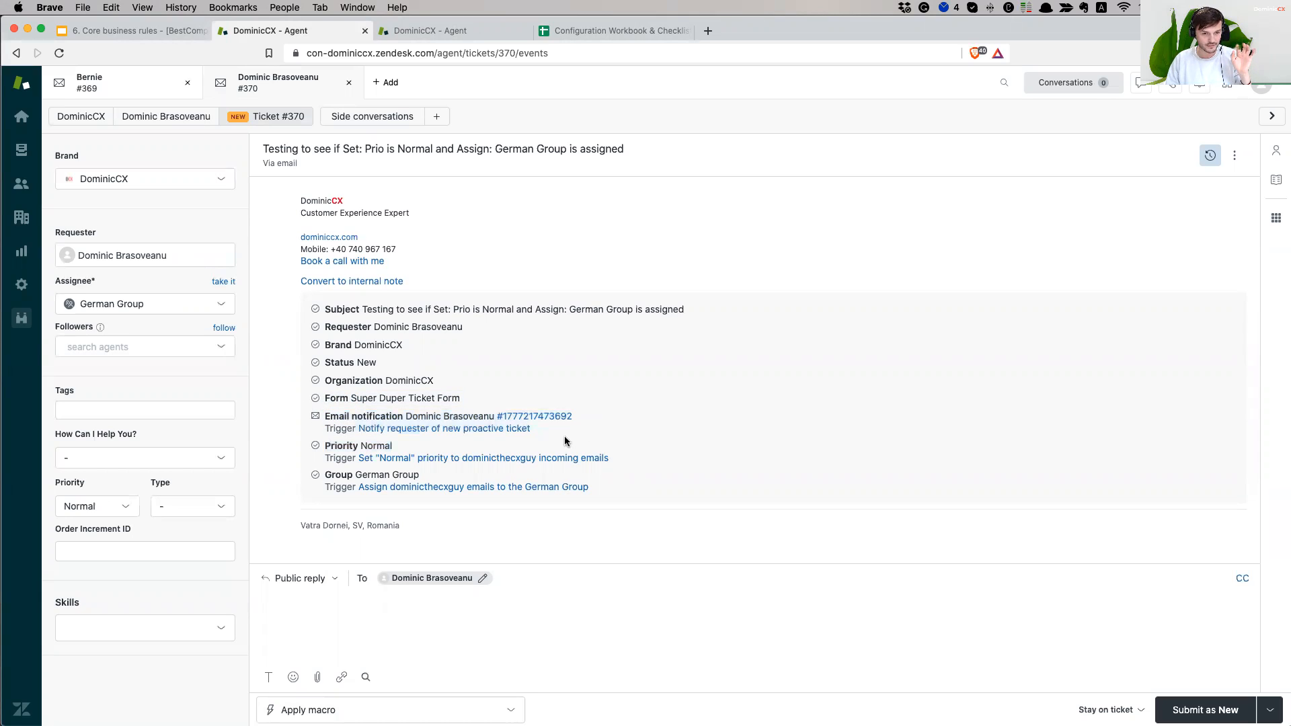
left_click_drag(626, 496, 314, 447)
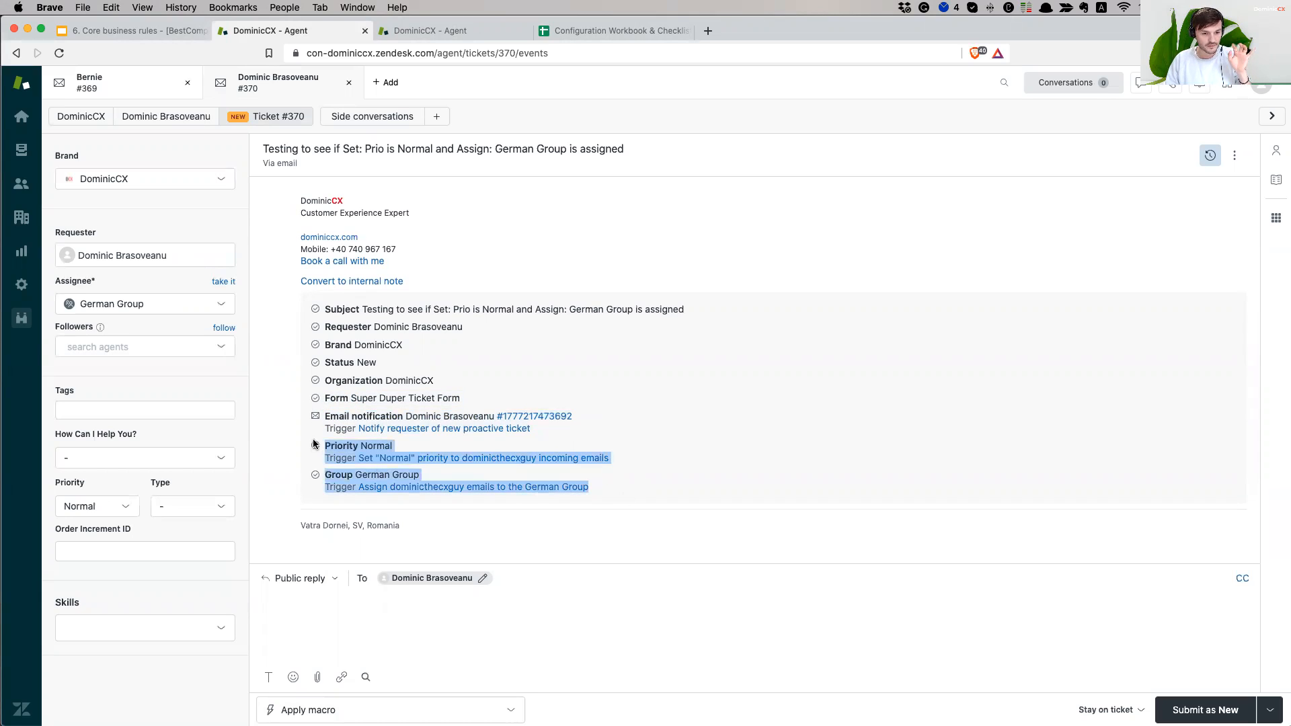
left_click_drag(623, 488, 304, 448)
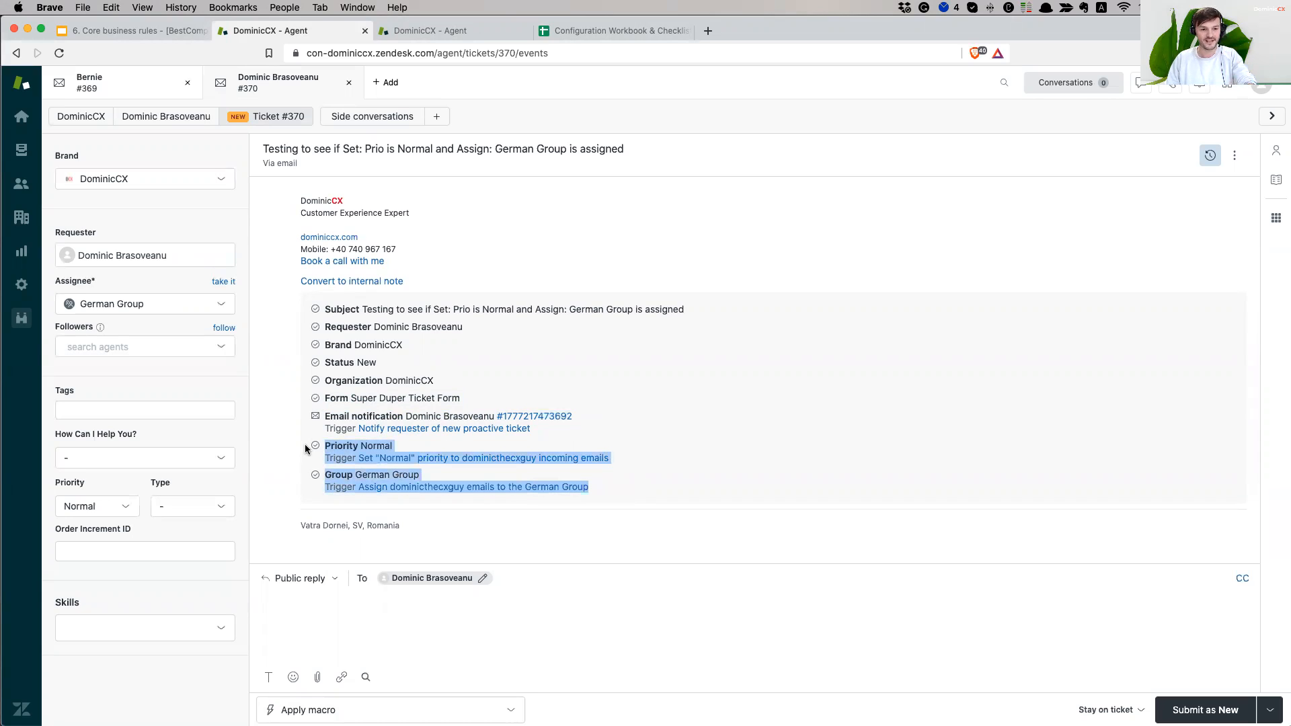
left_click(652, 455)
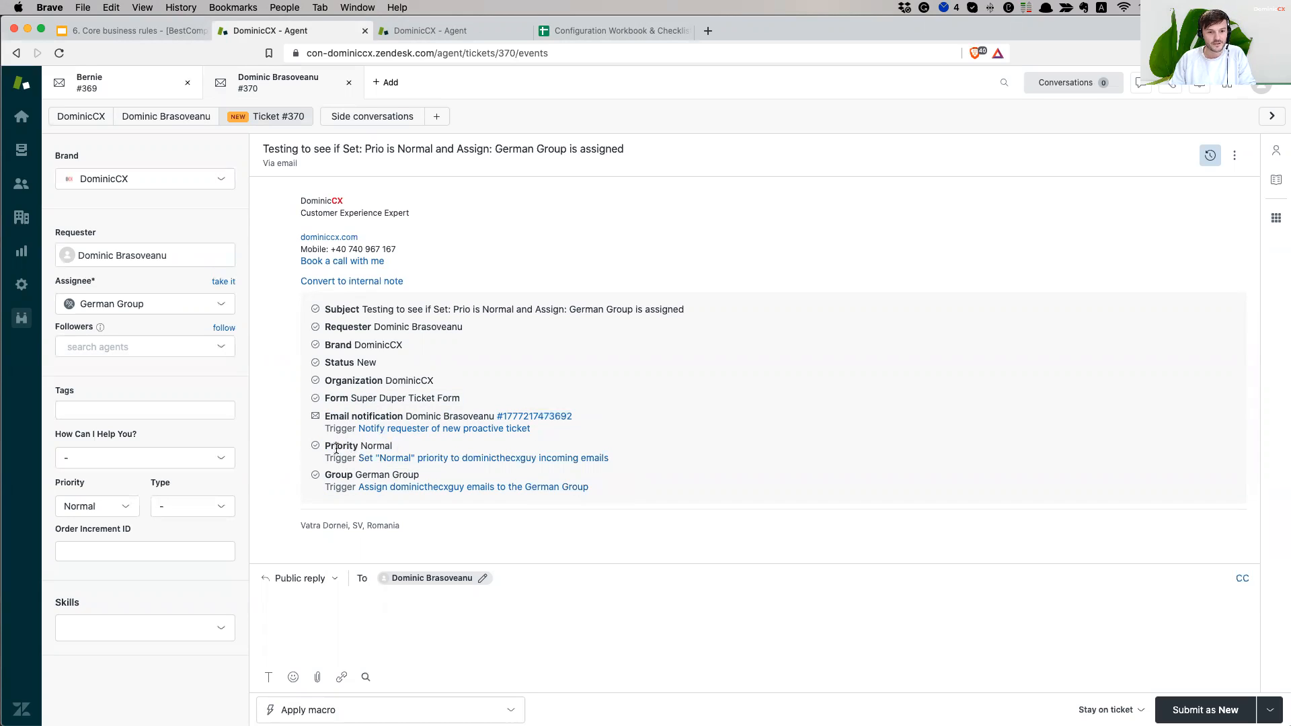
left_click_drag(328, 459, 643, 465)
left_click(644, 459)
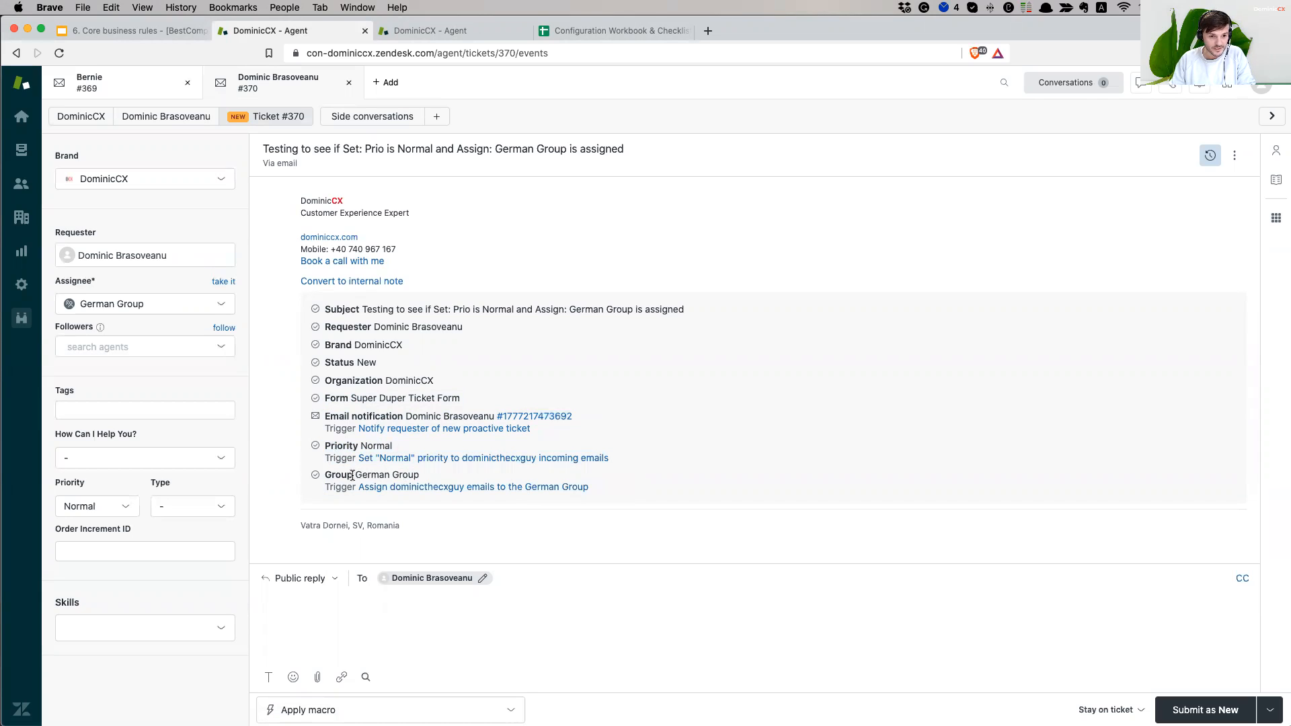
left_click_drag(324, 475, 434, 477)
left_click(336, 489)
left_click_drag(326, 491, 587, 486)
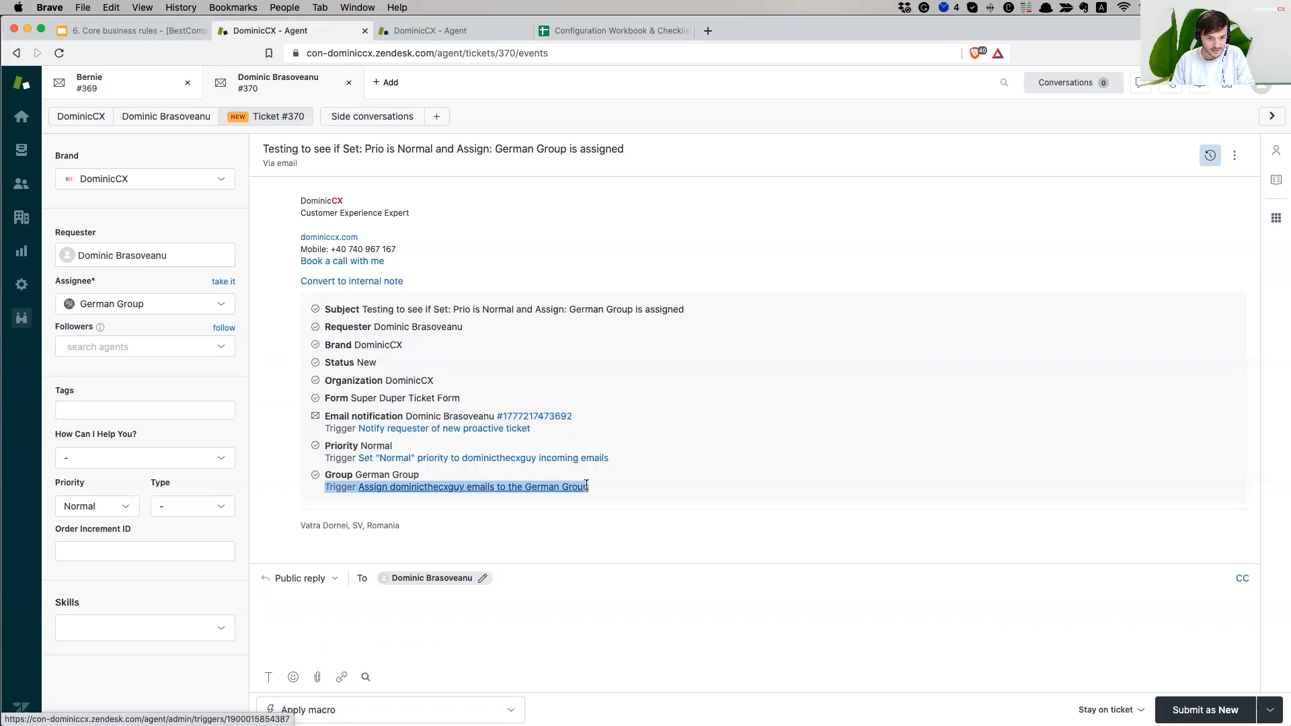
left_click(622, 489)
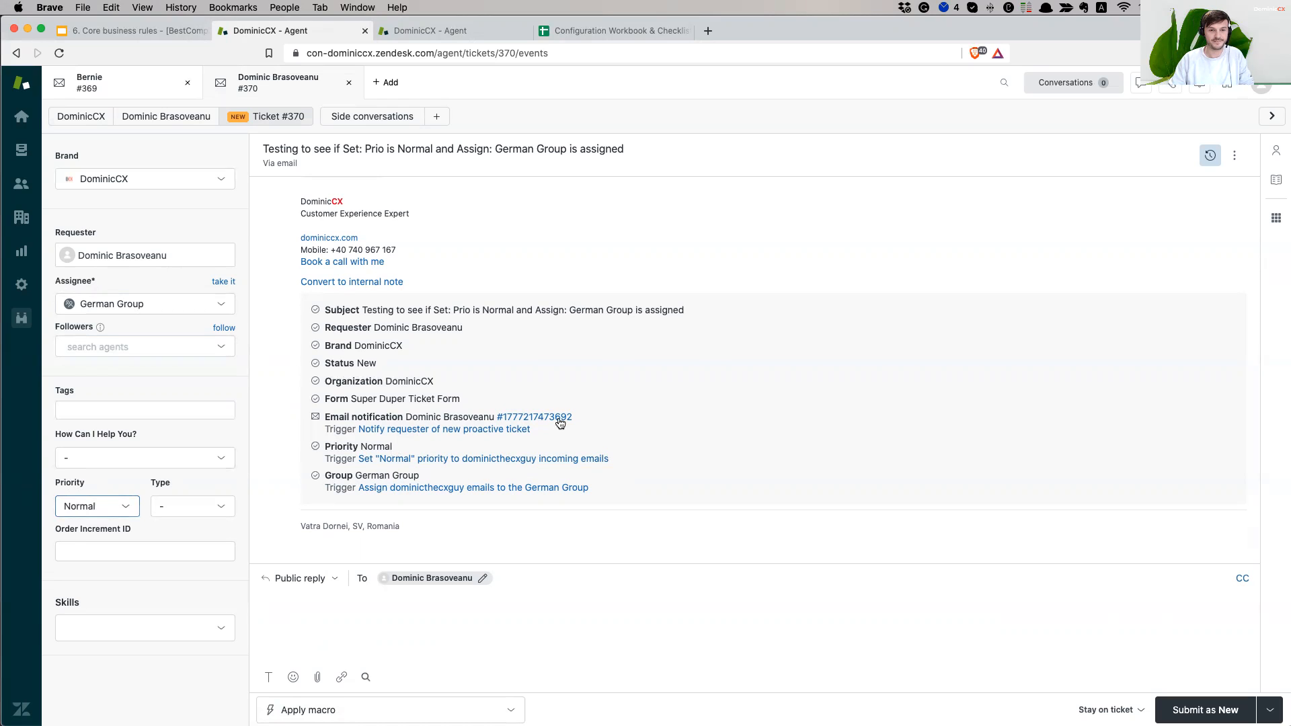
left_click(141, 30)
- Highlight the slide's Notification column, then return to the Zendesk ticket and close the duplicate agent tab
left_click_drag(806, 320, 807, 428)
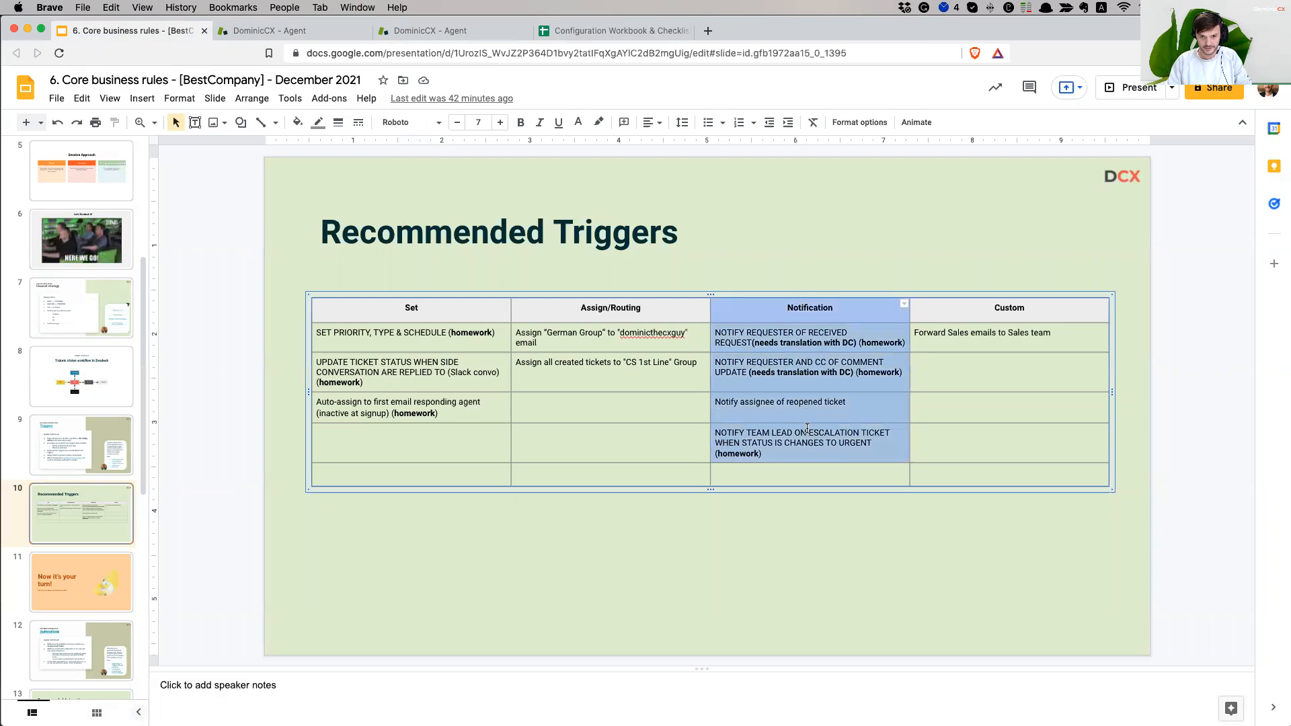
left_click(792, 341)
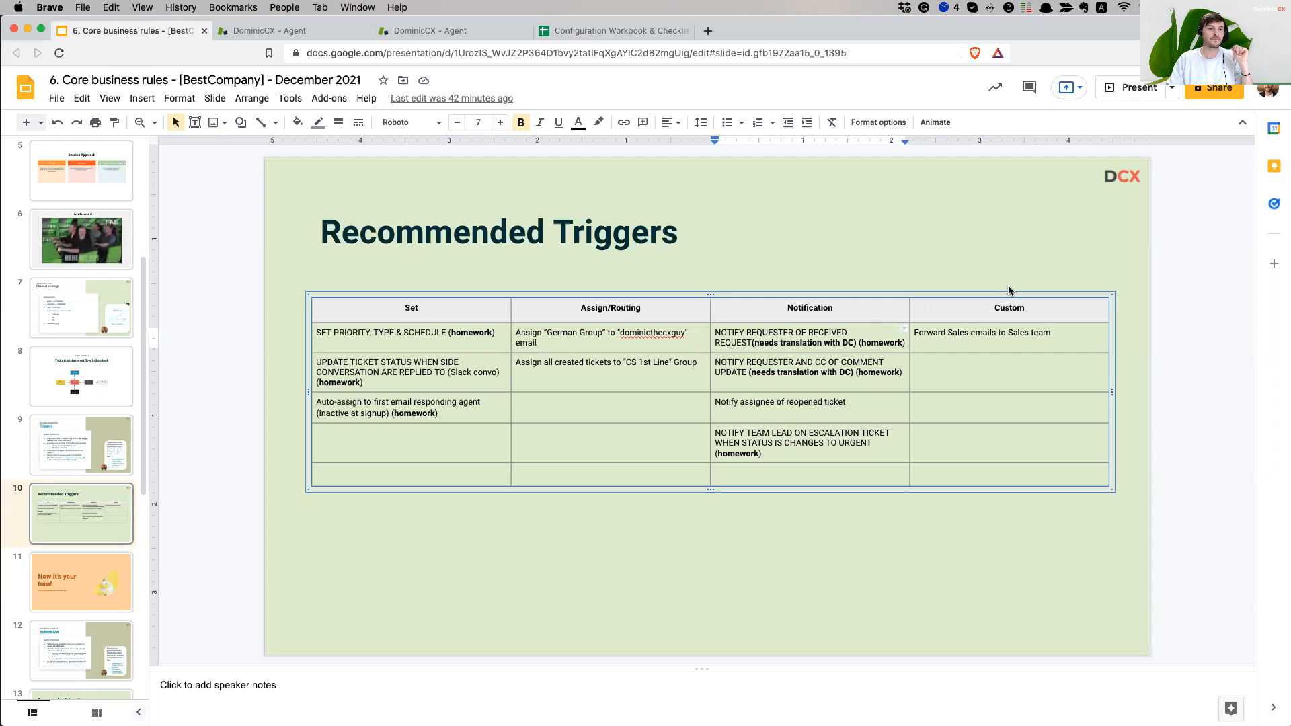
left_click(300, 35)
left_click(526, 30)
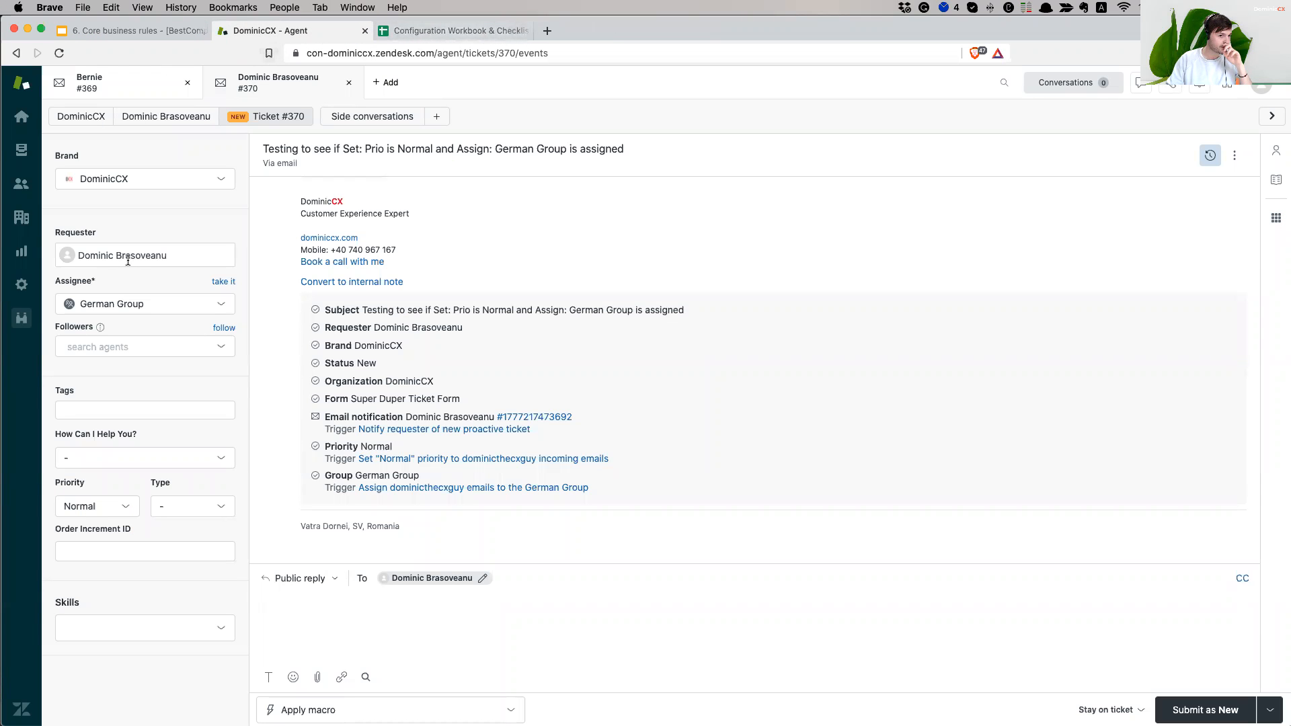
- Create a trigger category named Notification Triggers from Admin > Triggers
left_click(22, 285)
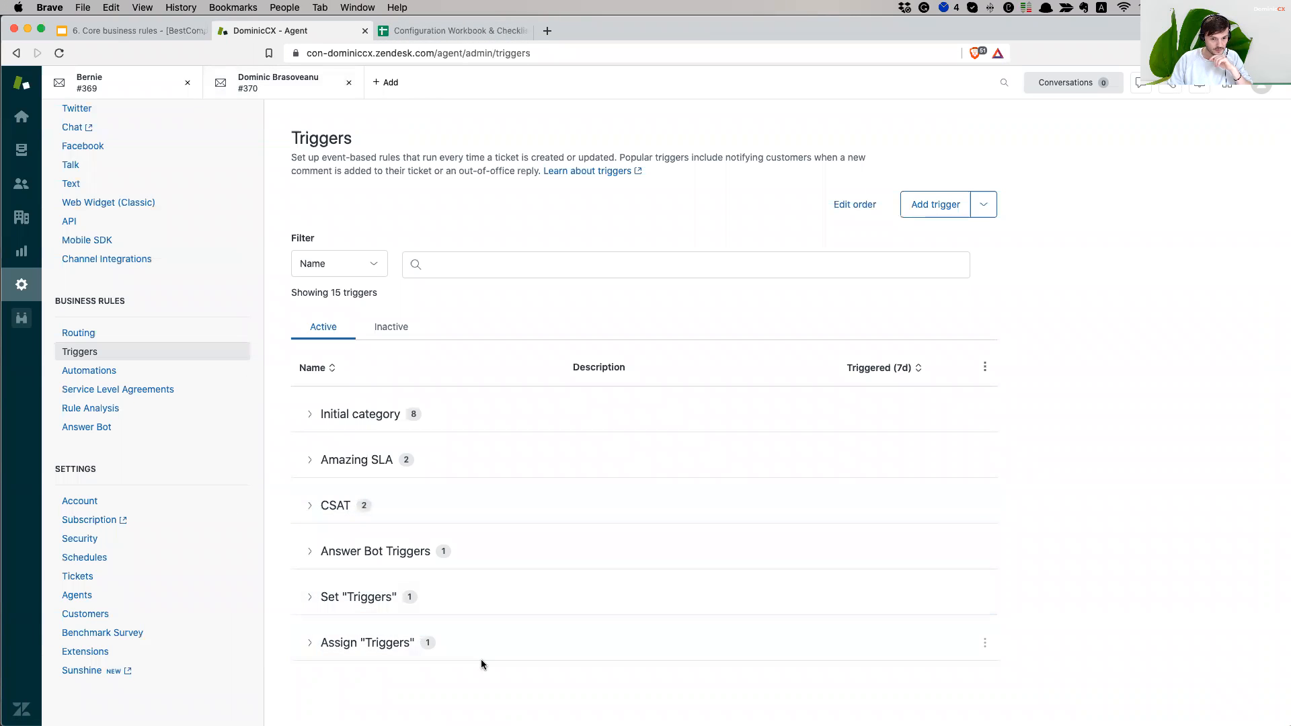
left_click(984, 206)
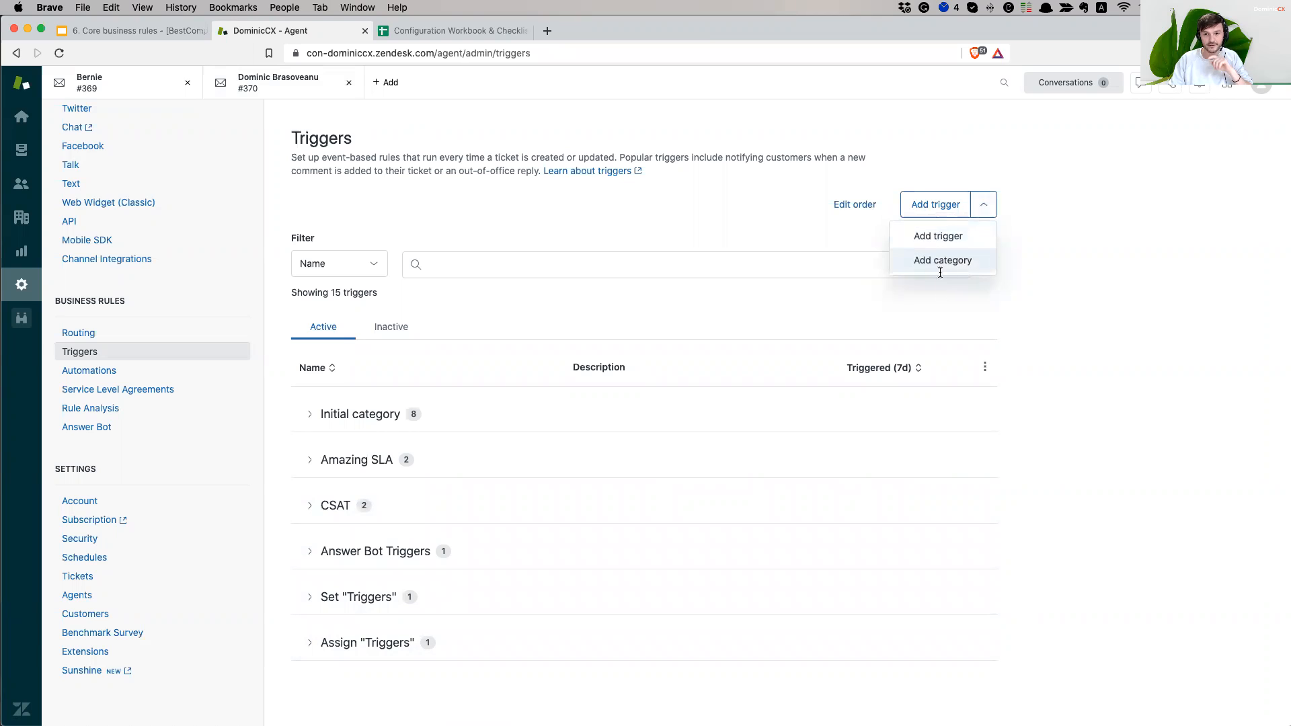
left_click(951, 262)
type("Nori")
type("fication triggers")
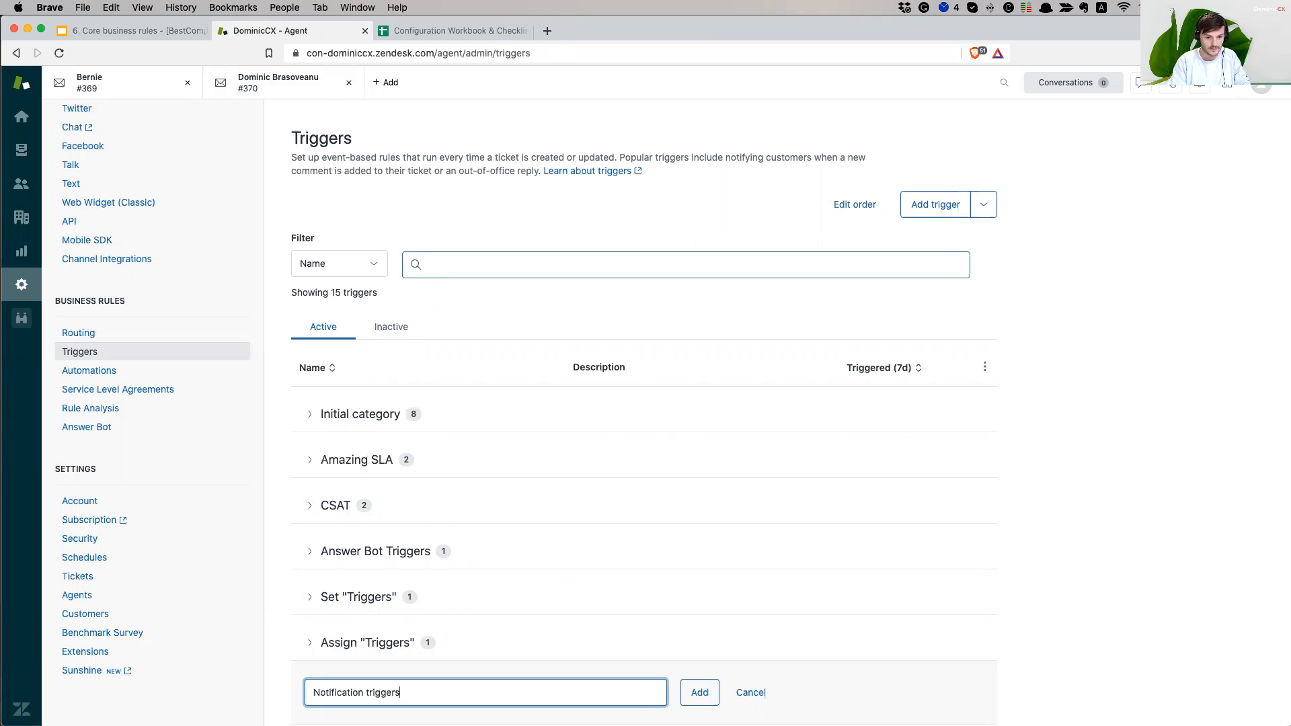
left_click(367, 696)
key("BackSpace")
type("T")
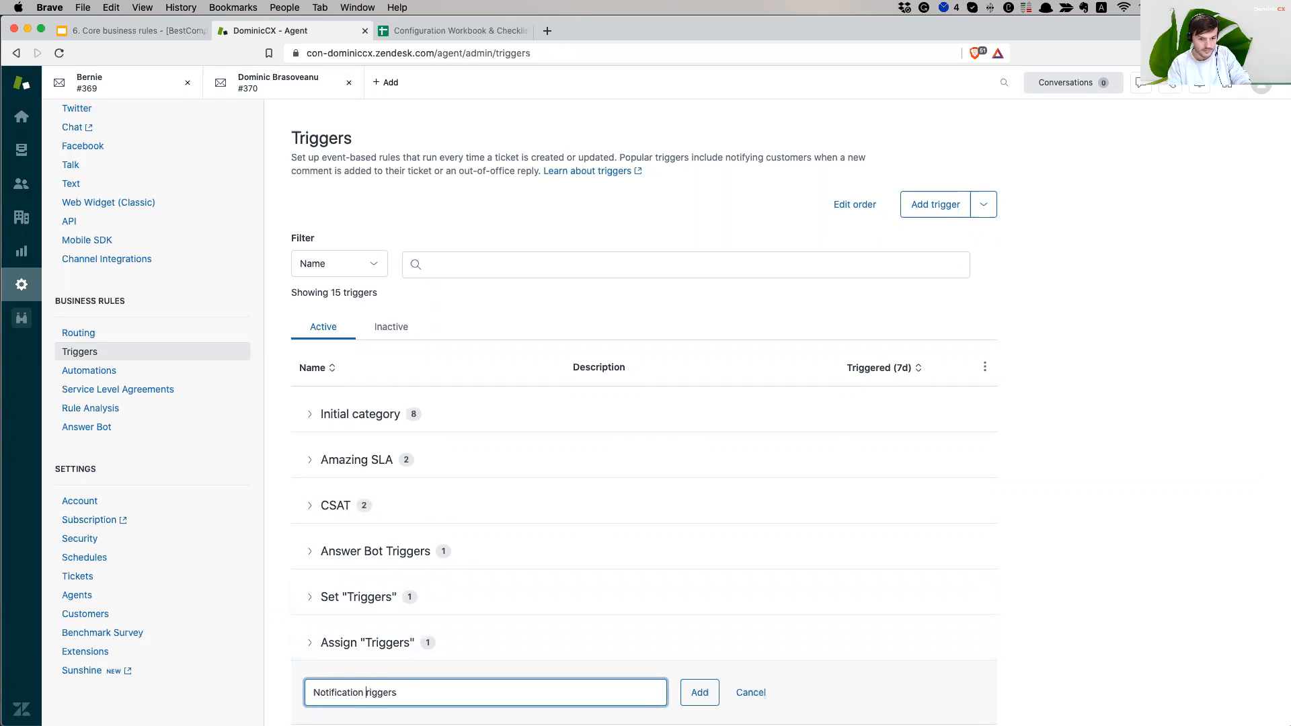
type("T")
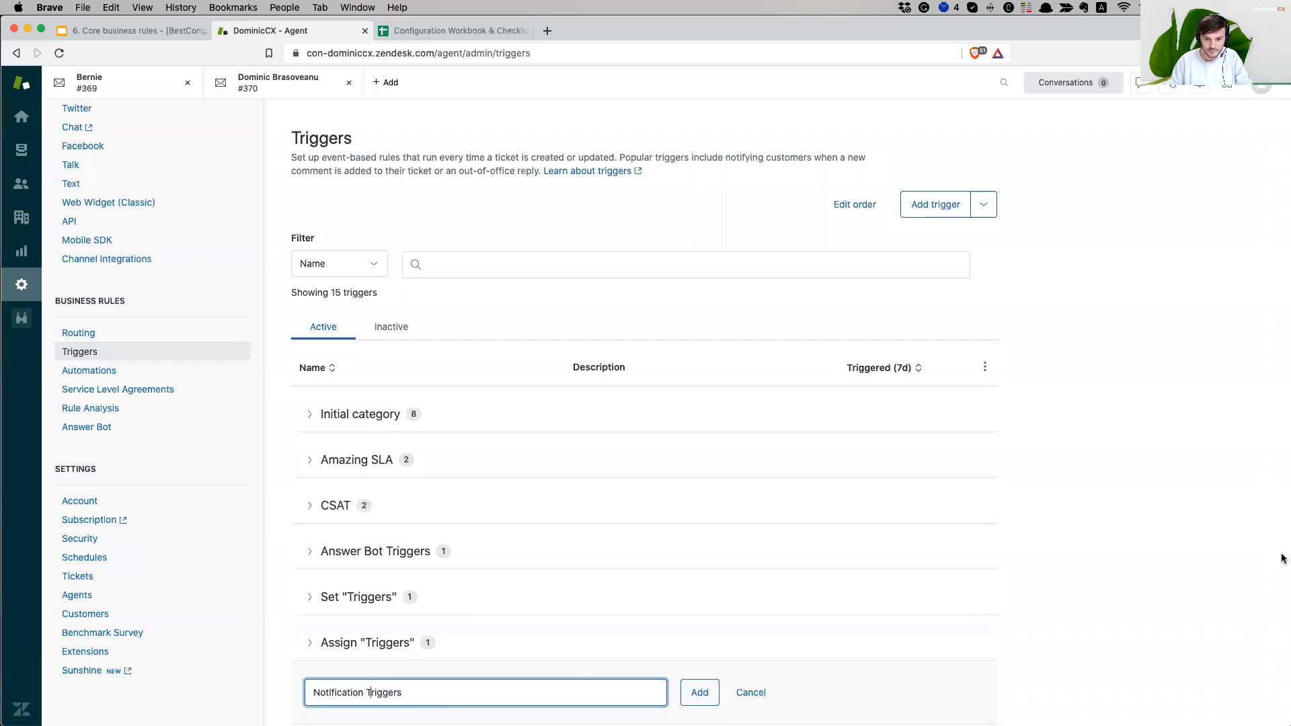
left_click(702, 700)
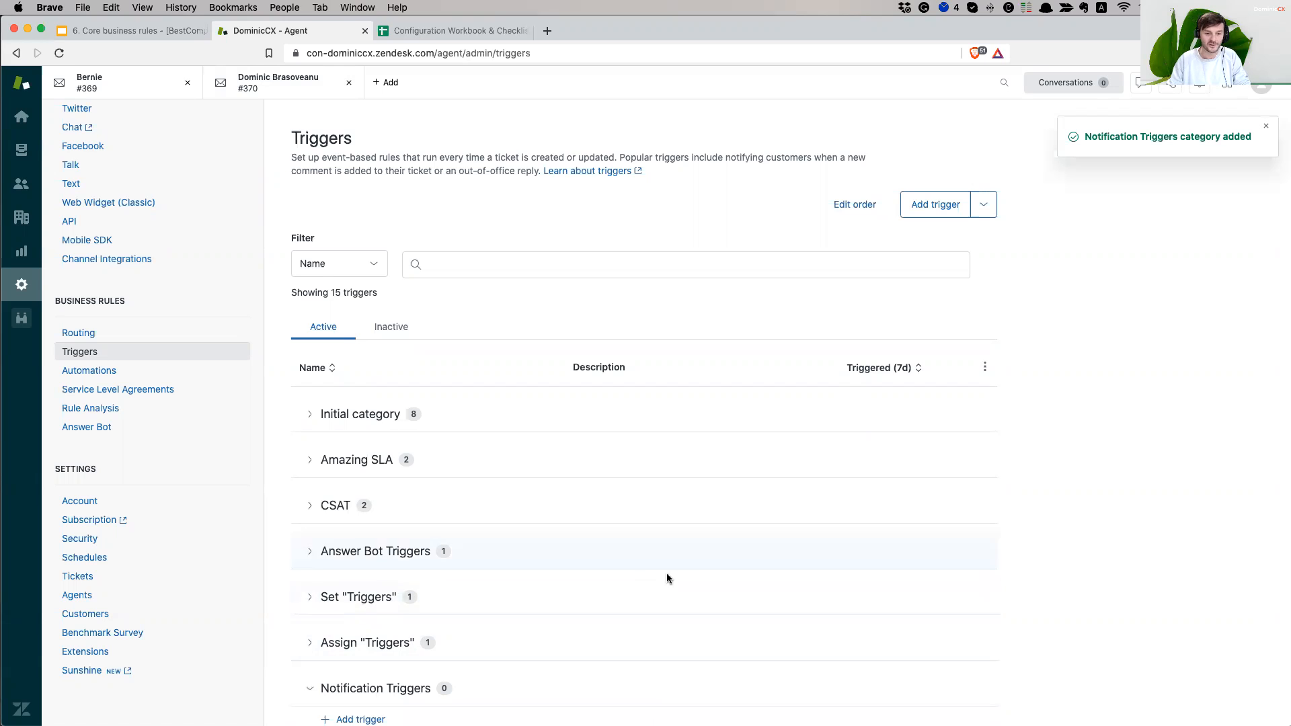
scroll(666, 577, "down", 1)
- Abandon the new Notification Triggers trigger and expand the Initial category's eight triggers
left_click(359, 711)
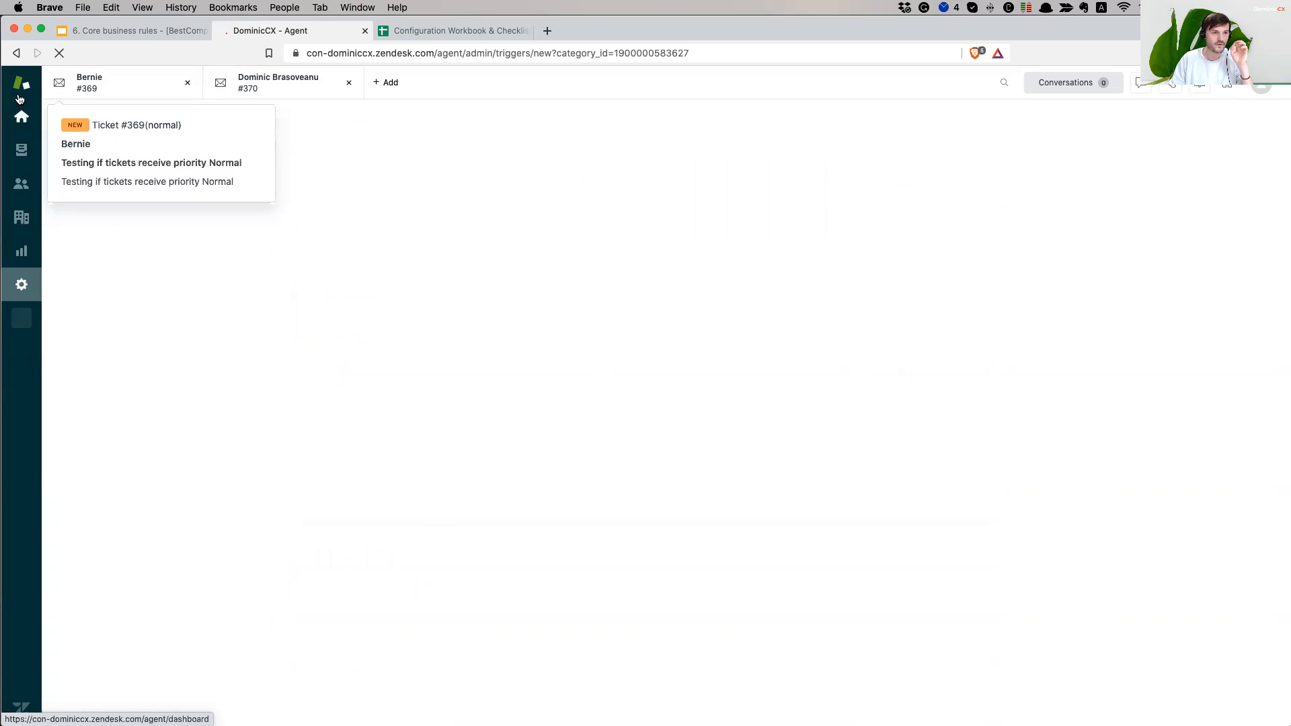
left_click(16, 58)
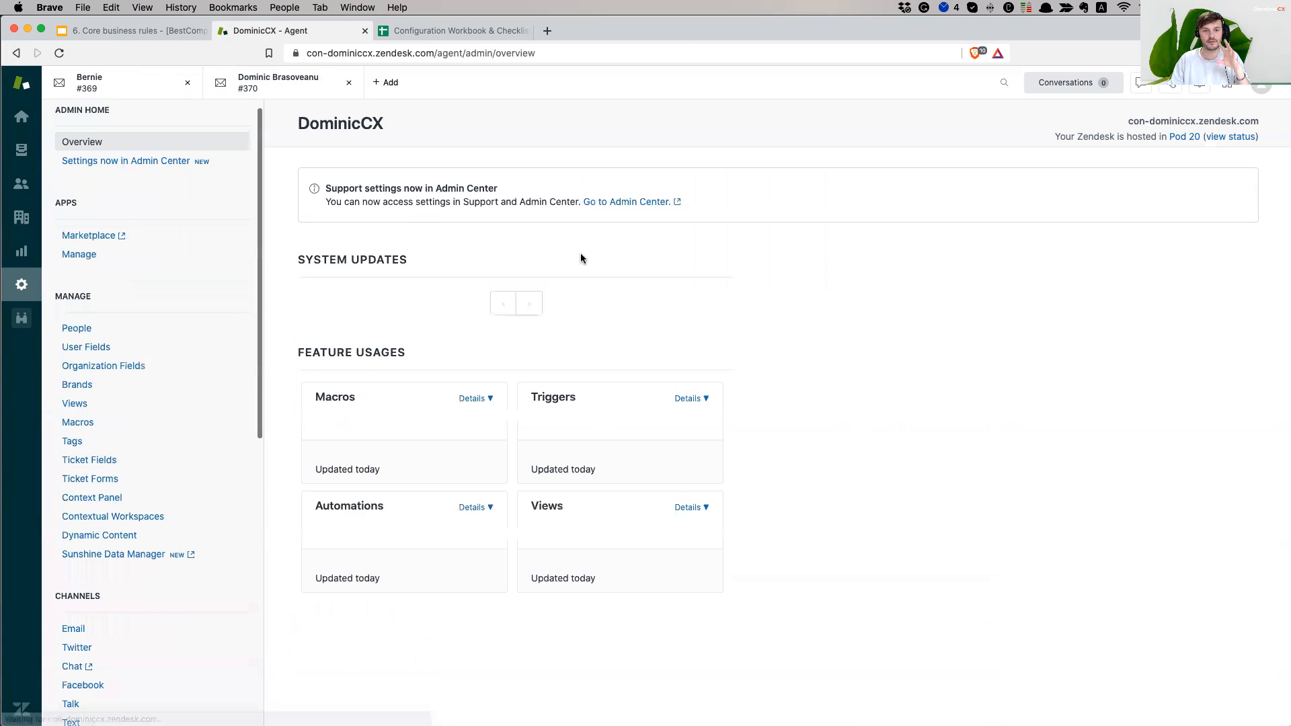
scroll(155, 624, "down", 8)
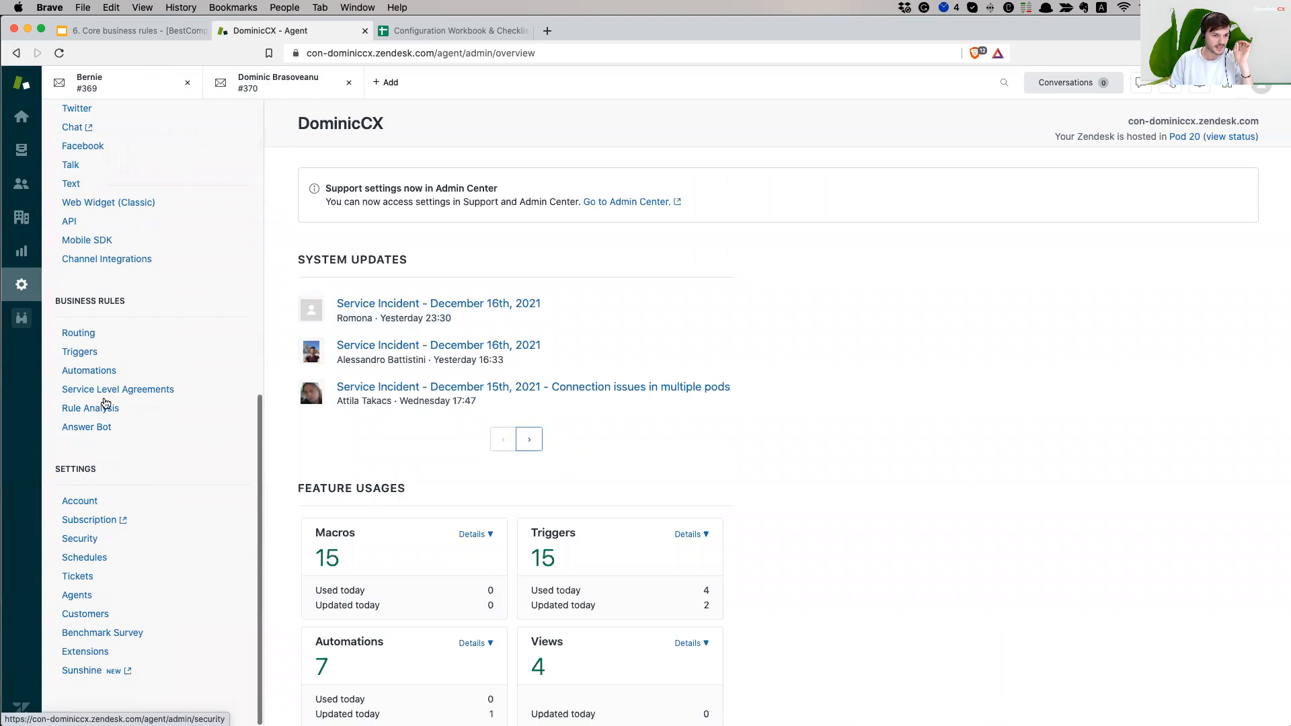
left_click(101, 355)
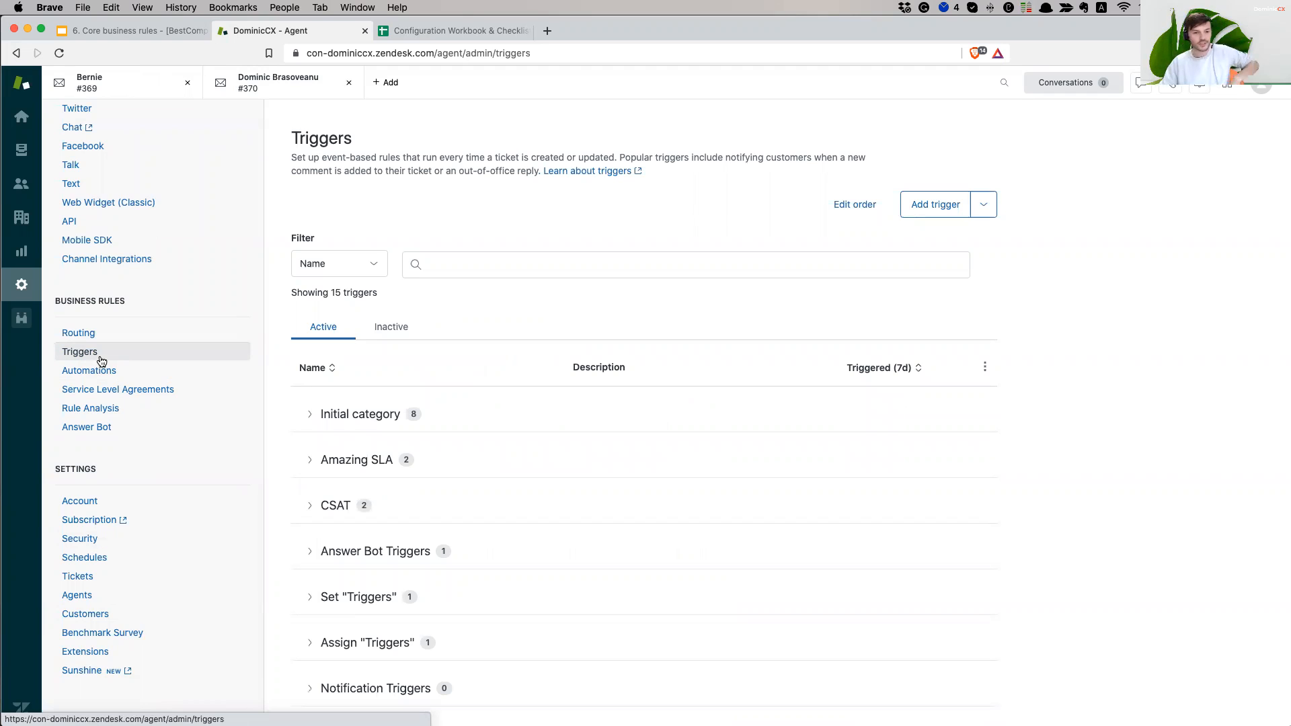
left_click(306, 412)
scroll(630, 403, "down", 2)
scroll(629, 424, "down", 2)
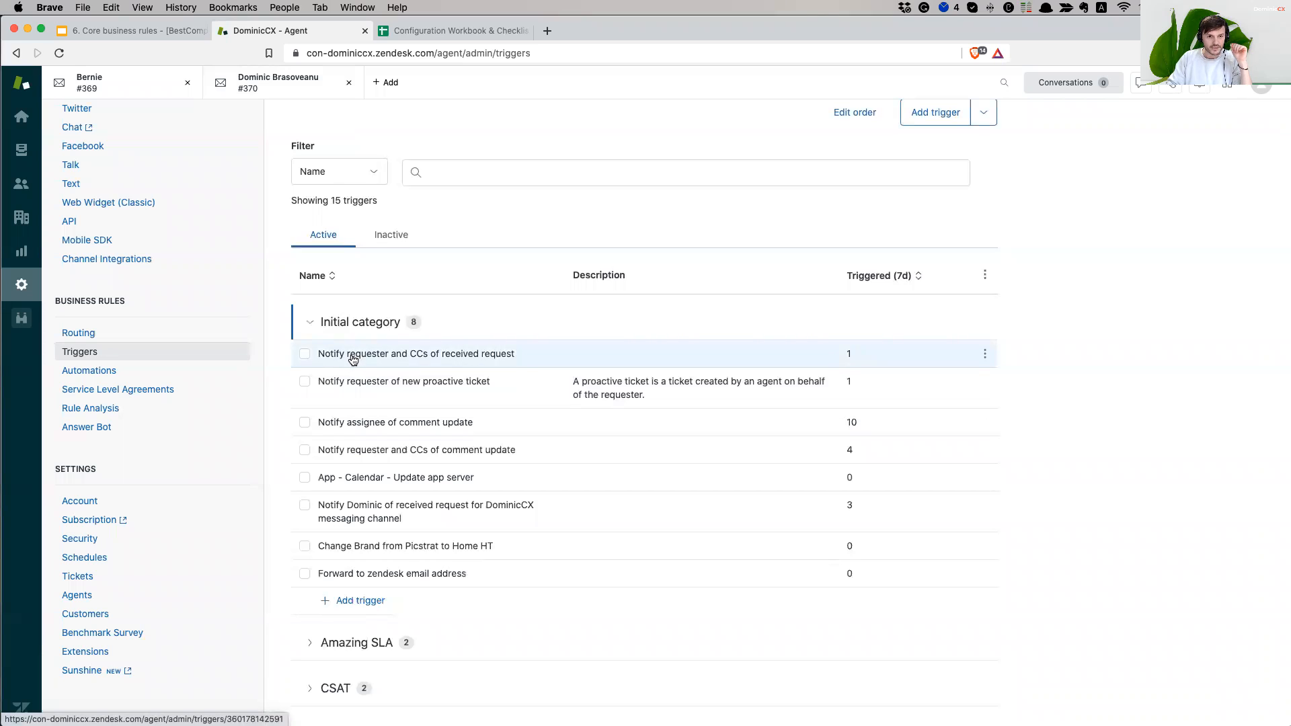
- Open the 'Notify requester and CCs of received request' trigger and review its name
left_click(482, 356)
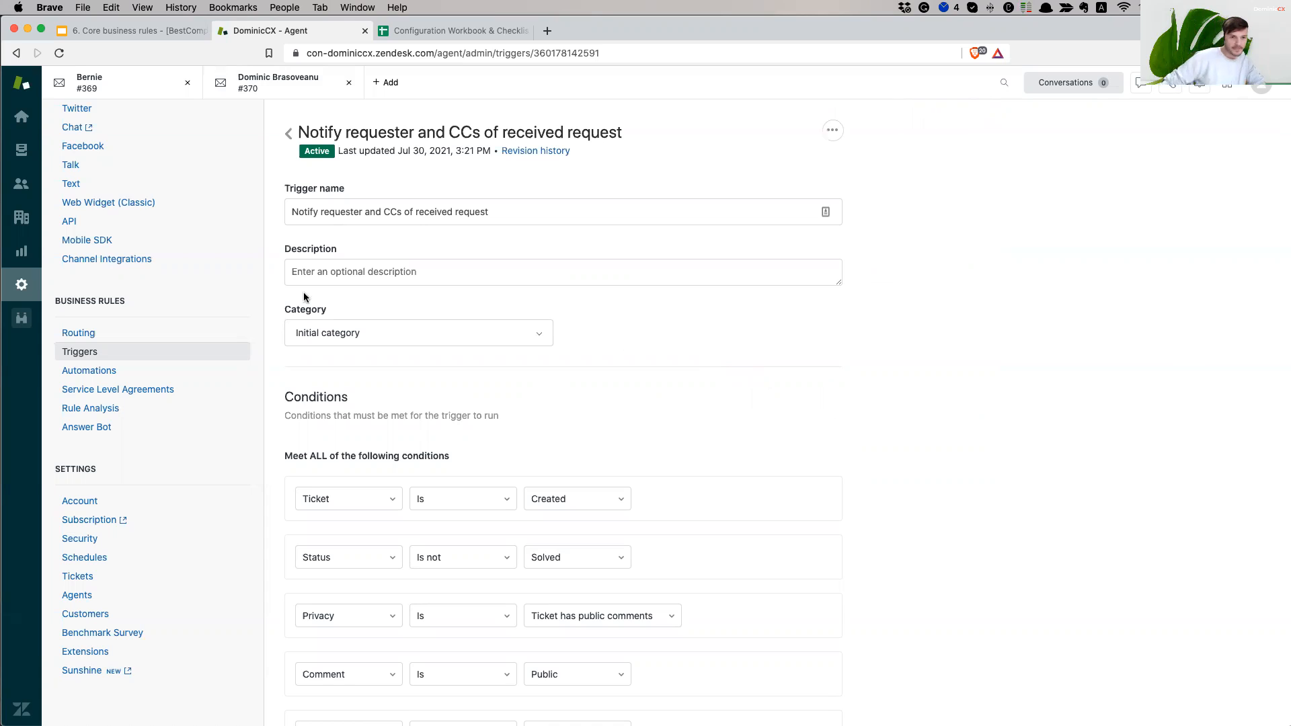
left_click_drag(307, 211, 543, 212)
left_click(543, 211)
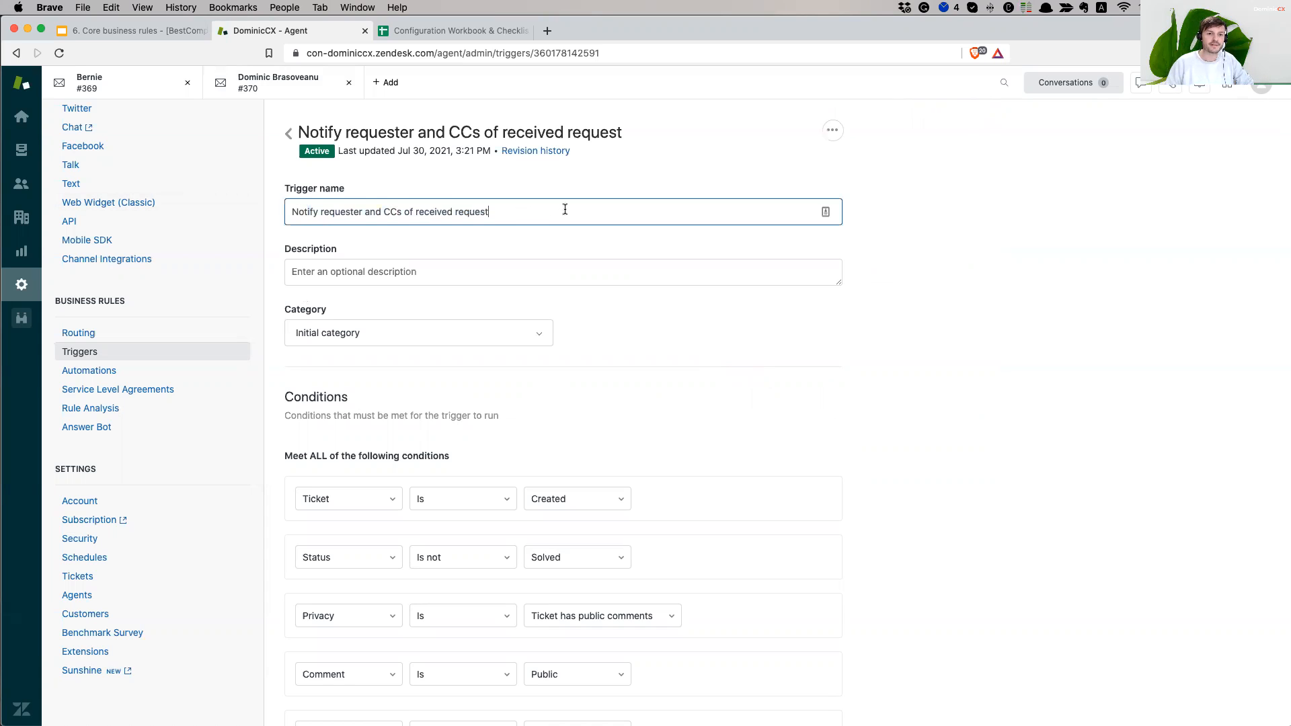
left_click(994, 373)
scroll(994, 374, "down", 3)
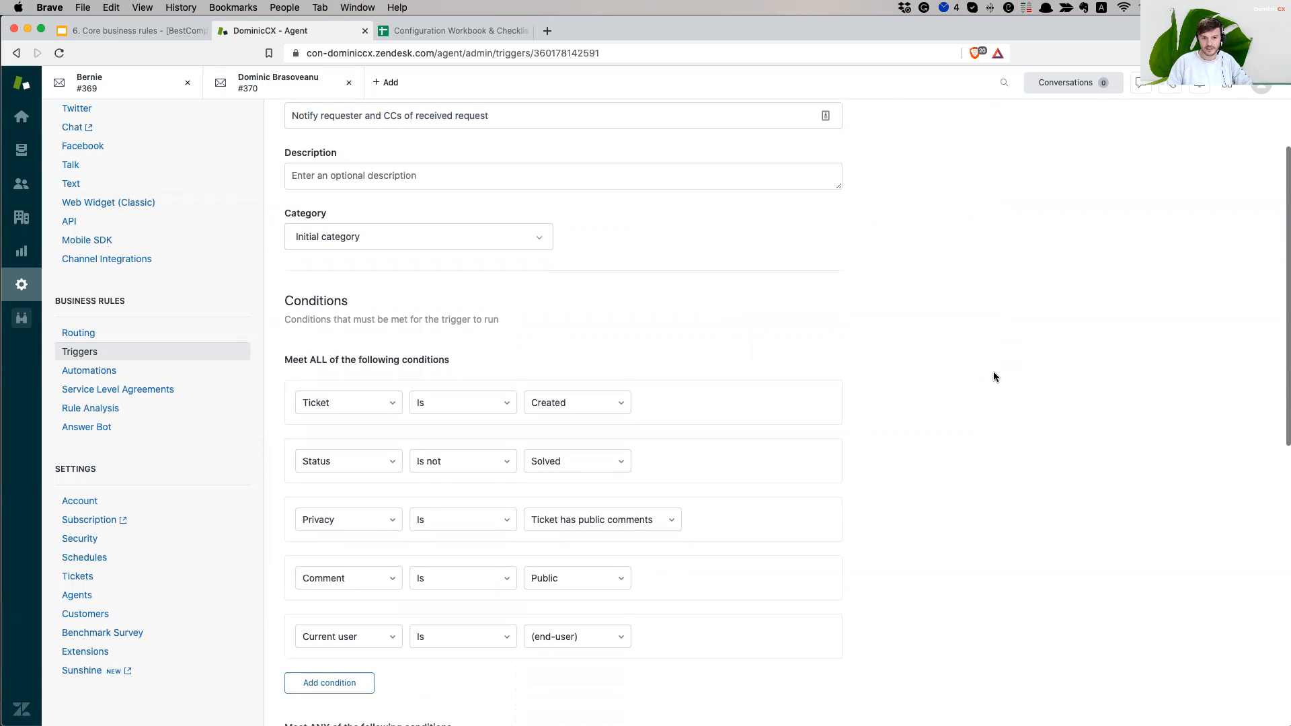
scroll(994, 371, "up", 3)
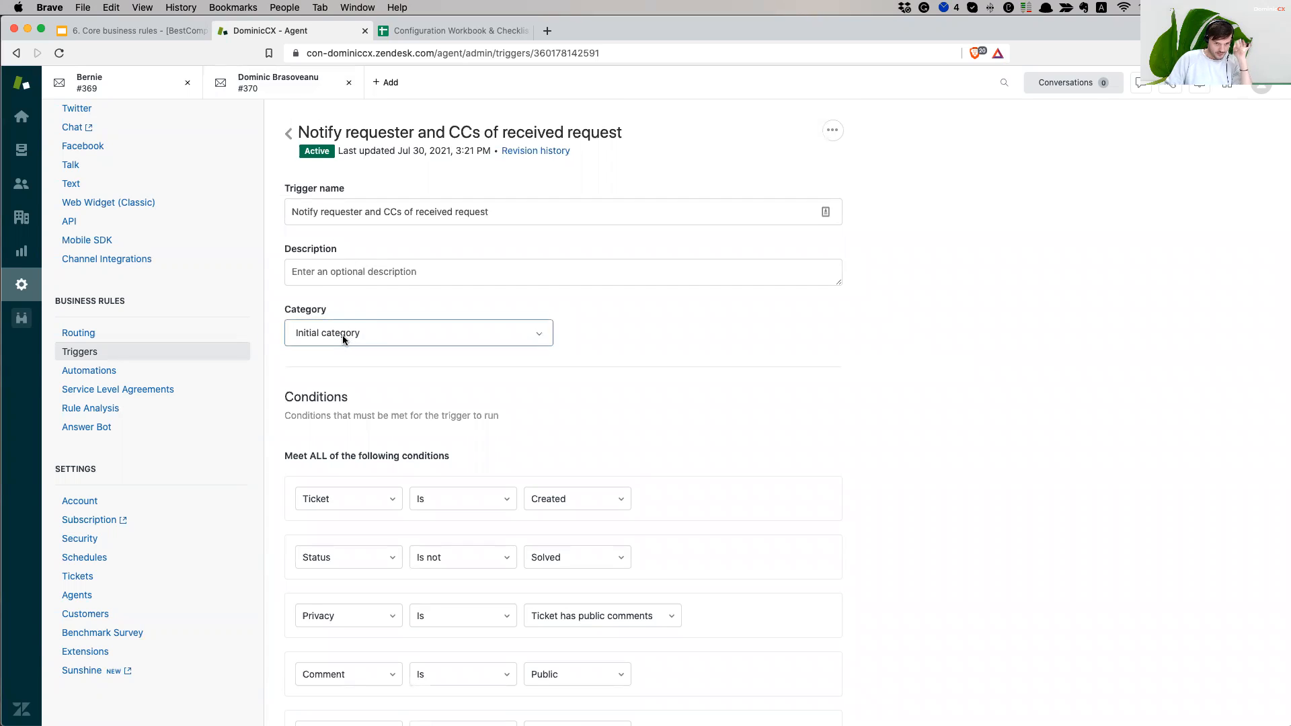
- Change the trigger's category to Notification Triggers and review its Meet ALL conditions
left_click(374, 326)
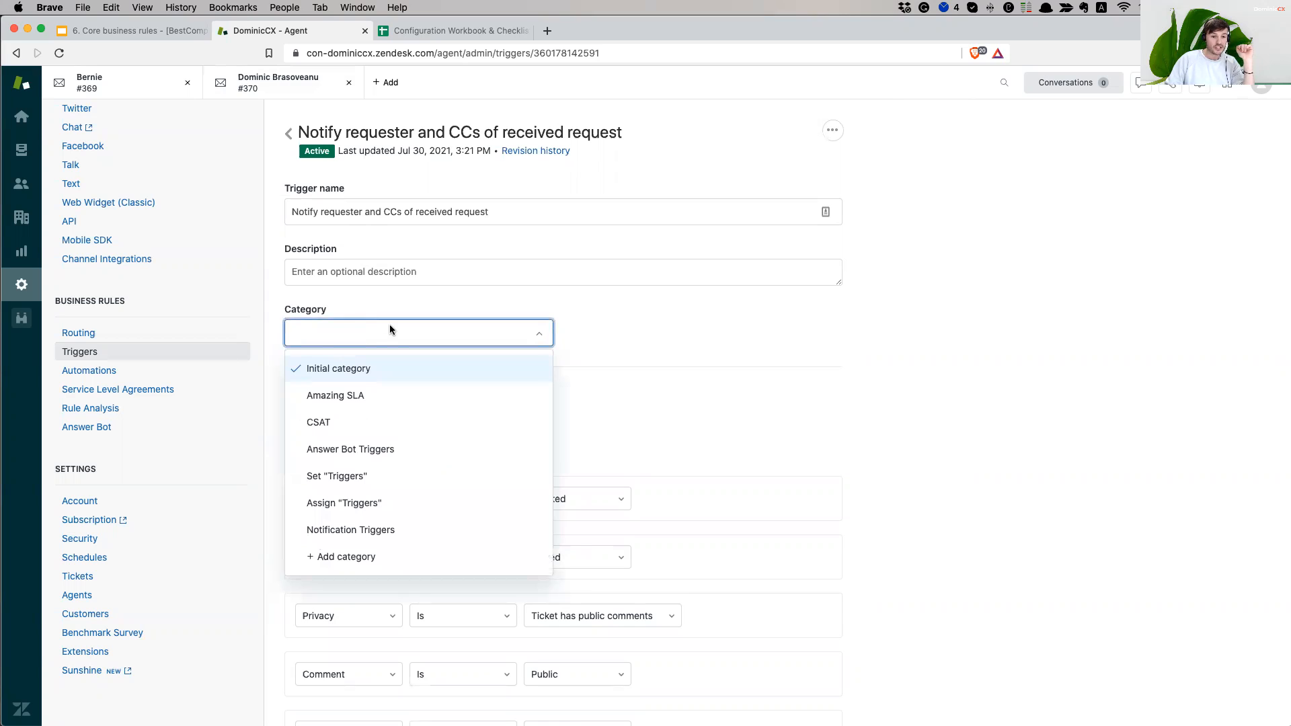
left_click(437, 542)
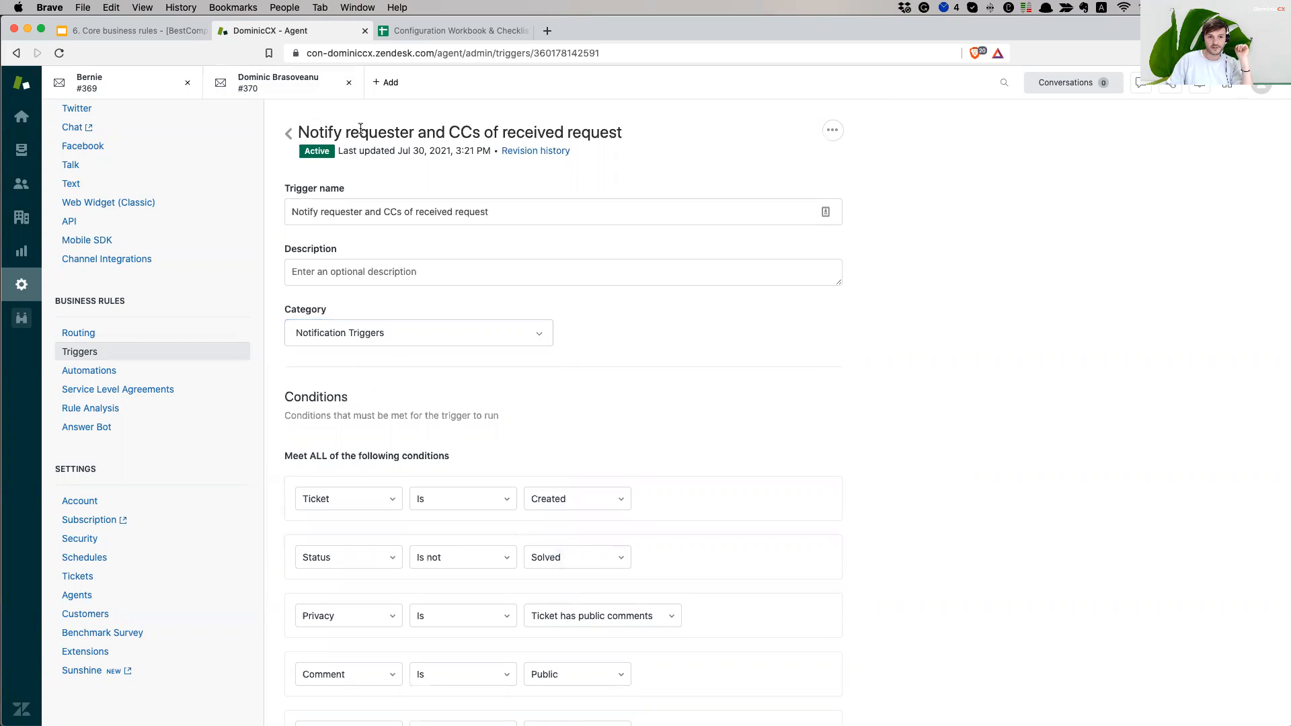
scroll(983, 472, "down", 5)
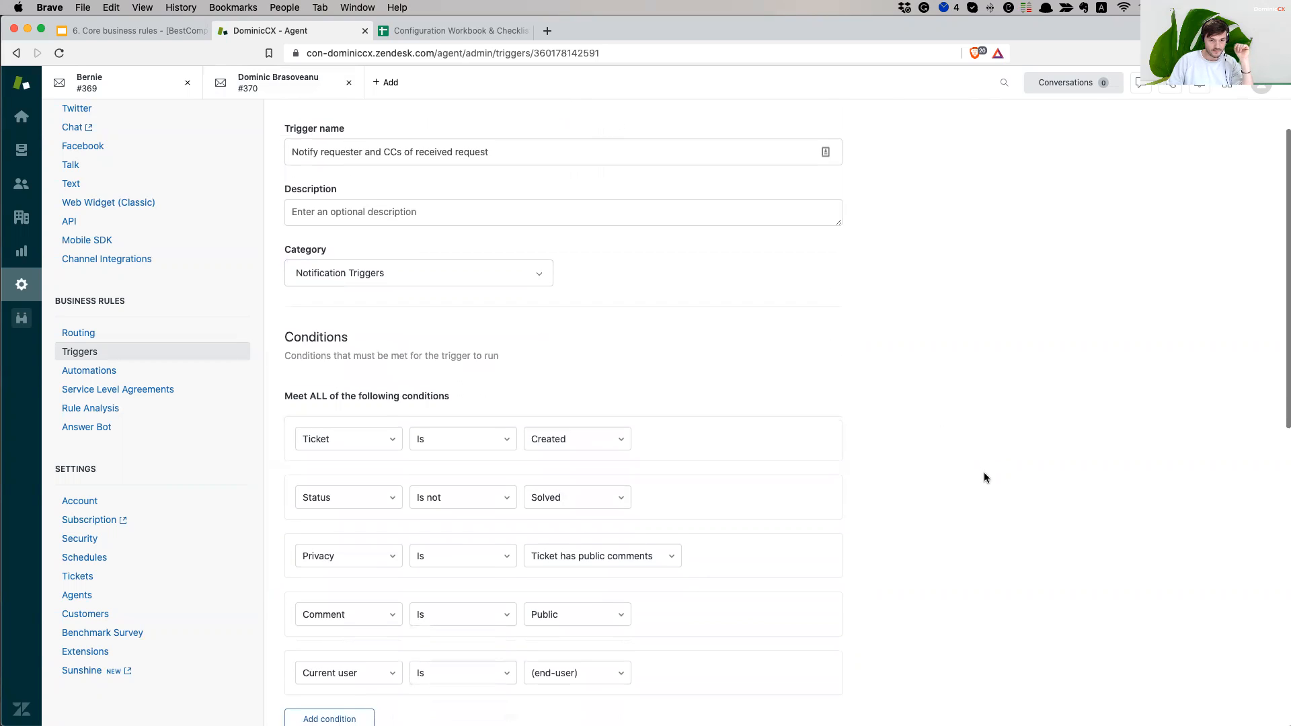
scroll(987, 473, "up", 2)
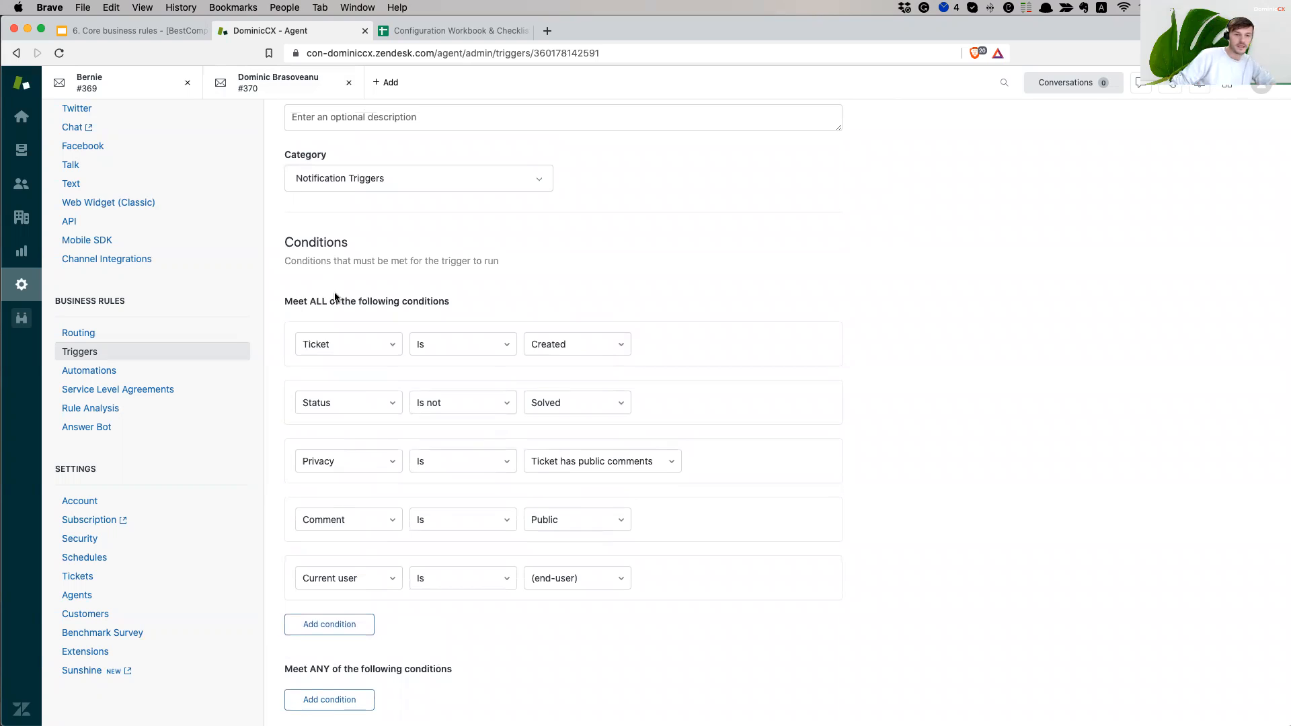
left_click_drag(286, 301, 446, 295)
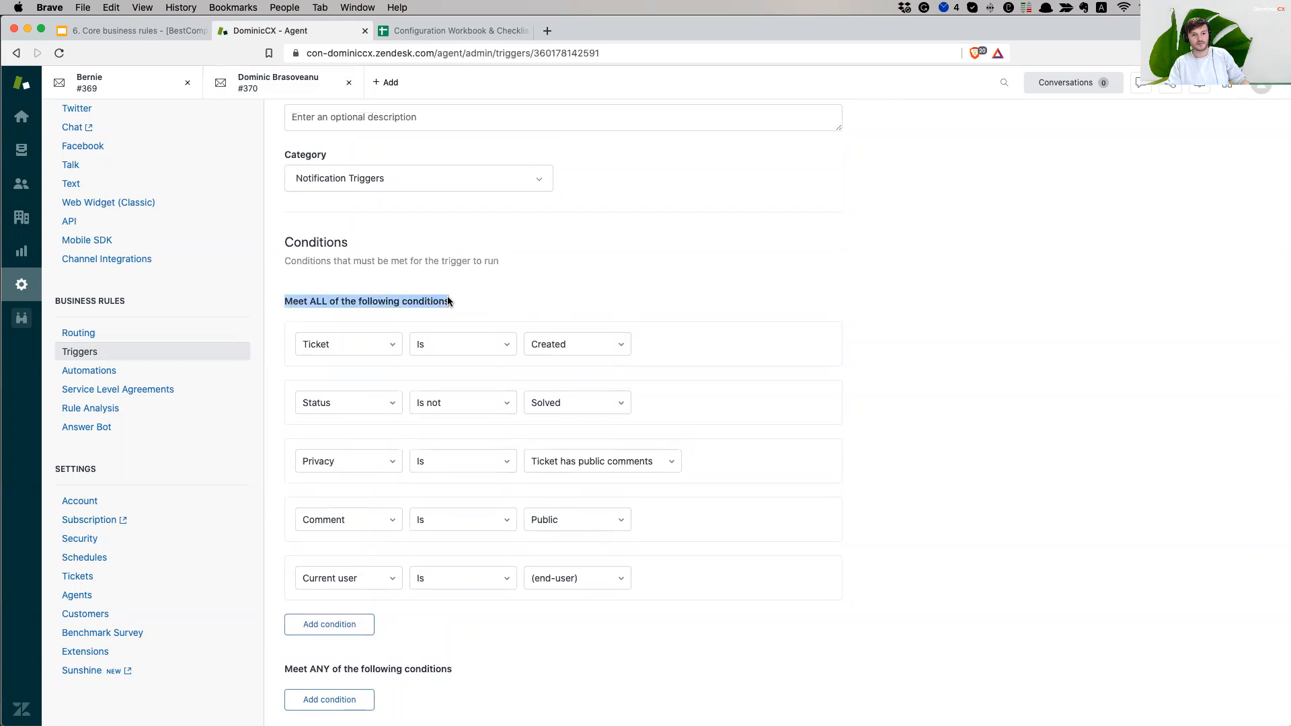
left_click(1011, 305)
scroll(937, 477, "down", 2)
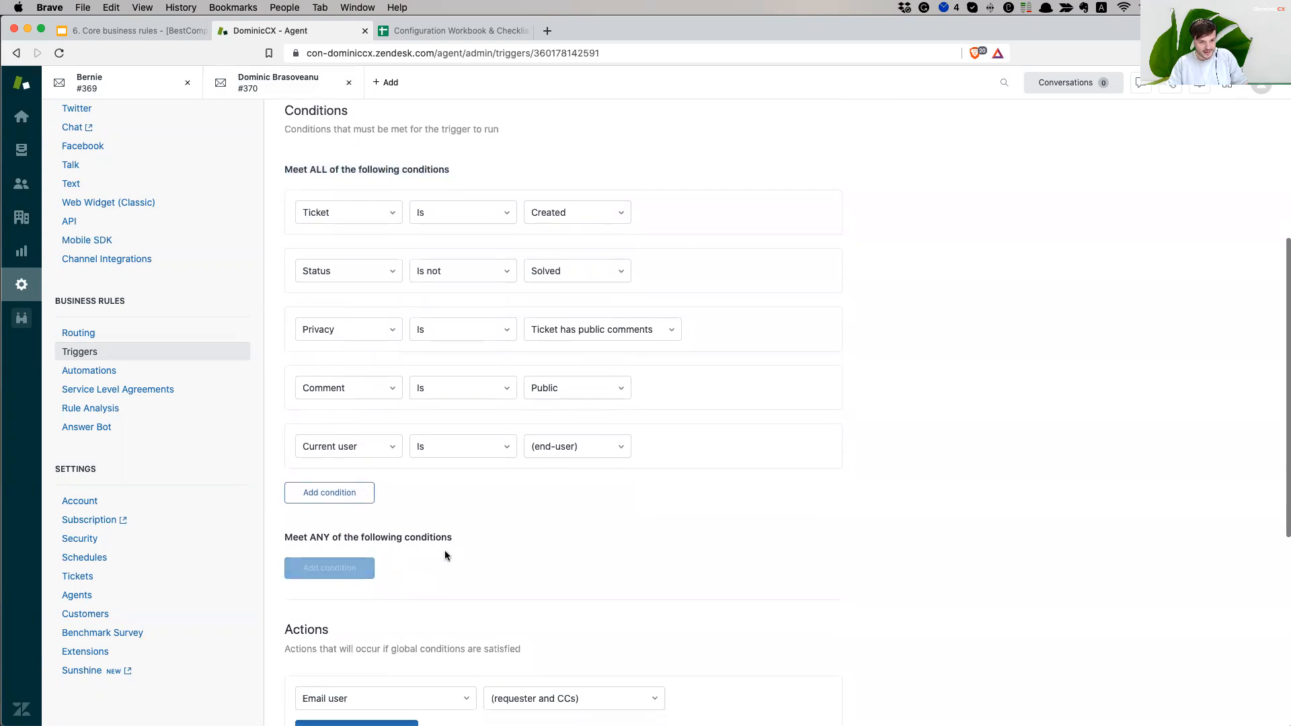
scroll(364, 299, "up", 2)
left_click_drag(304, 273, 402, 274)
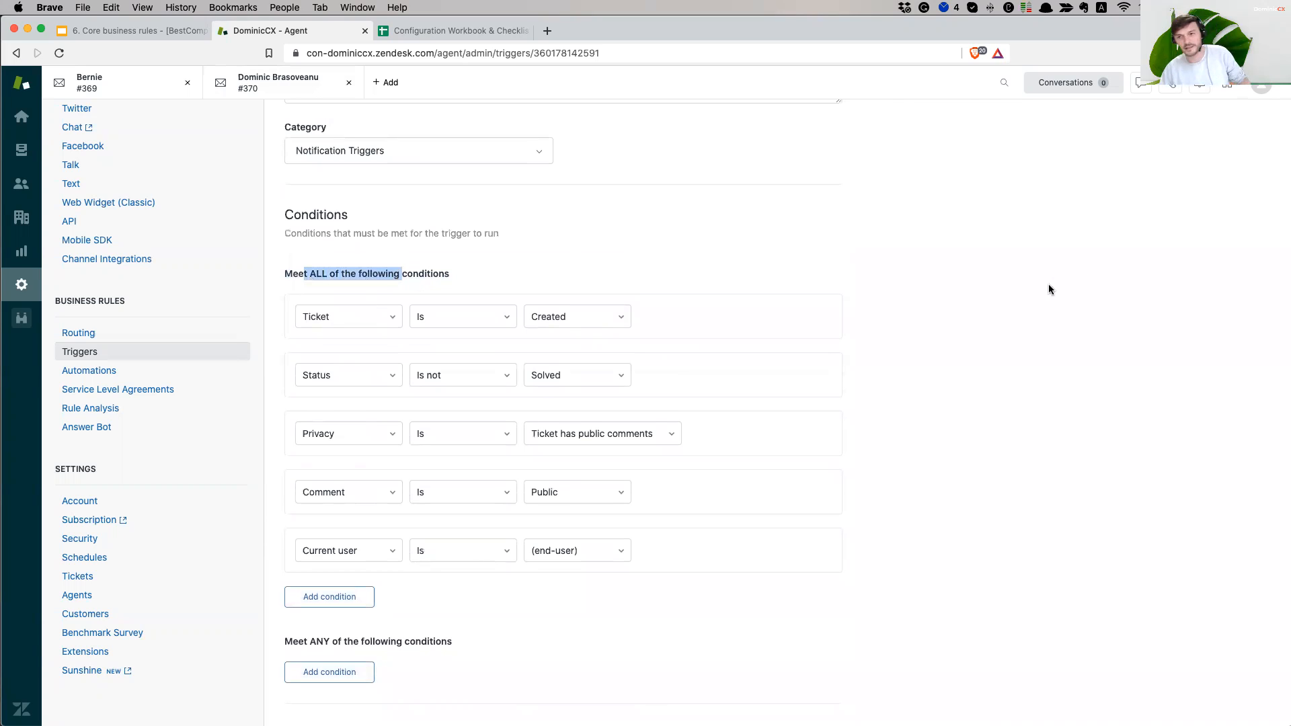
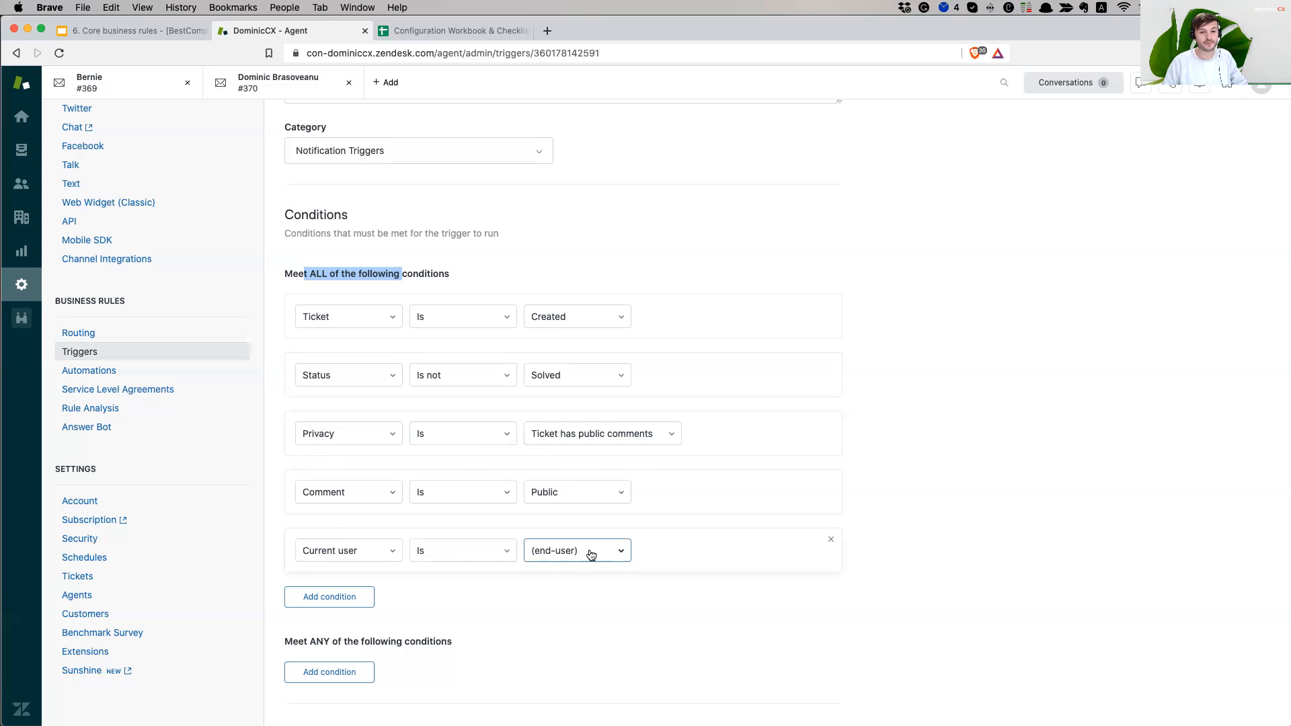
- Keep the requester and CCs as the trigger's email recipients
left_click(1035, 517)
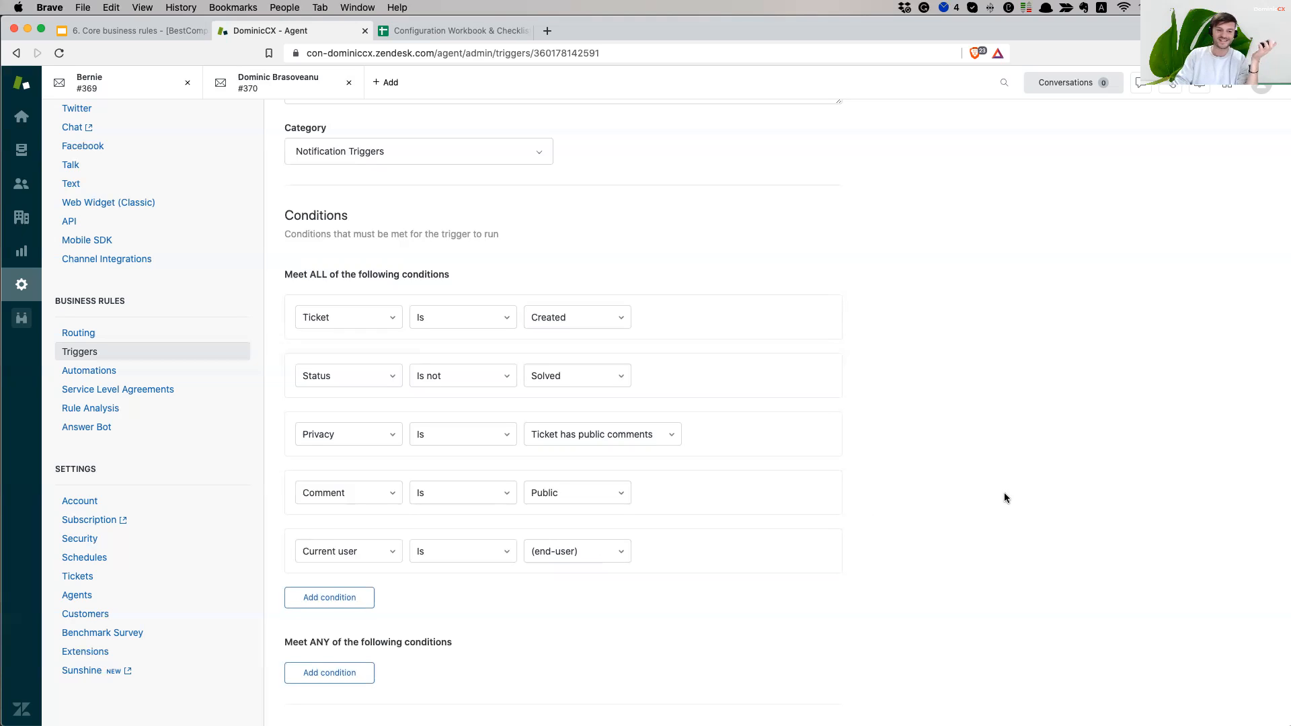
scroll(1008, 490, "down", 3)
scroll(1015, 487, "down", 2)
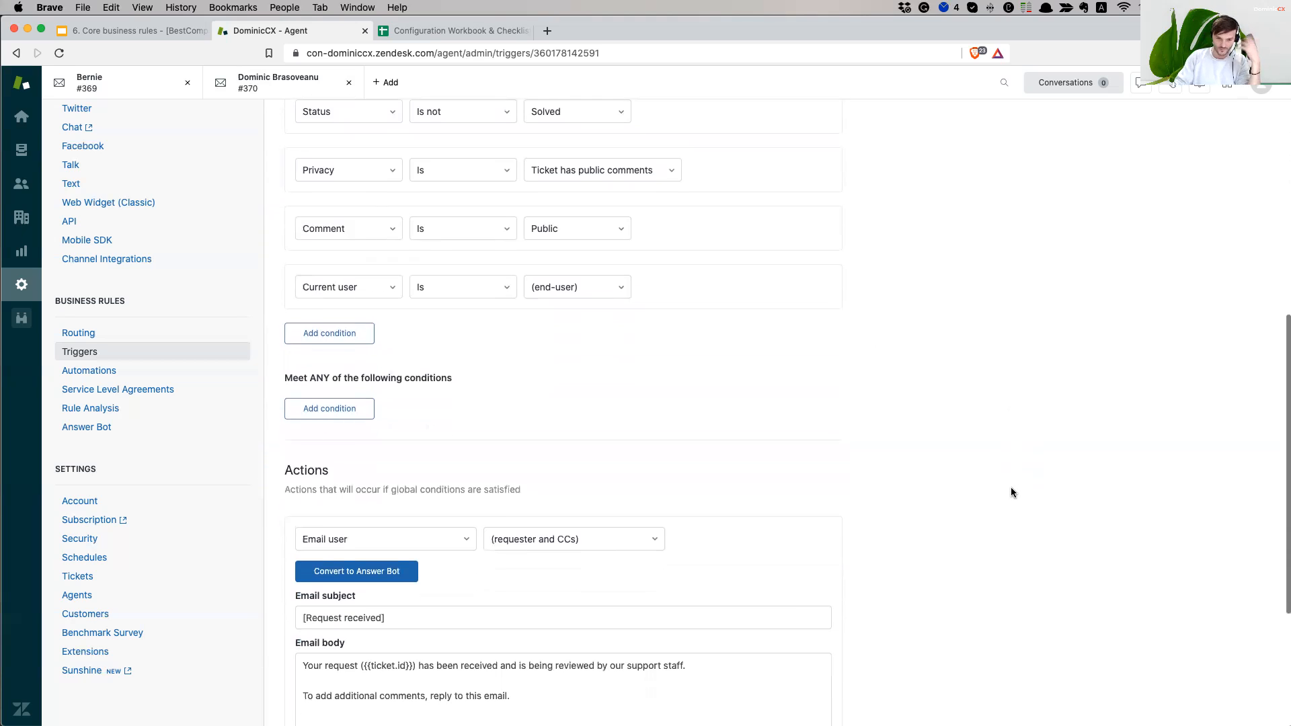
scroll(1011, 487, "down", 2)
scroll(1014, 489, "down", 1)
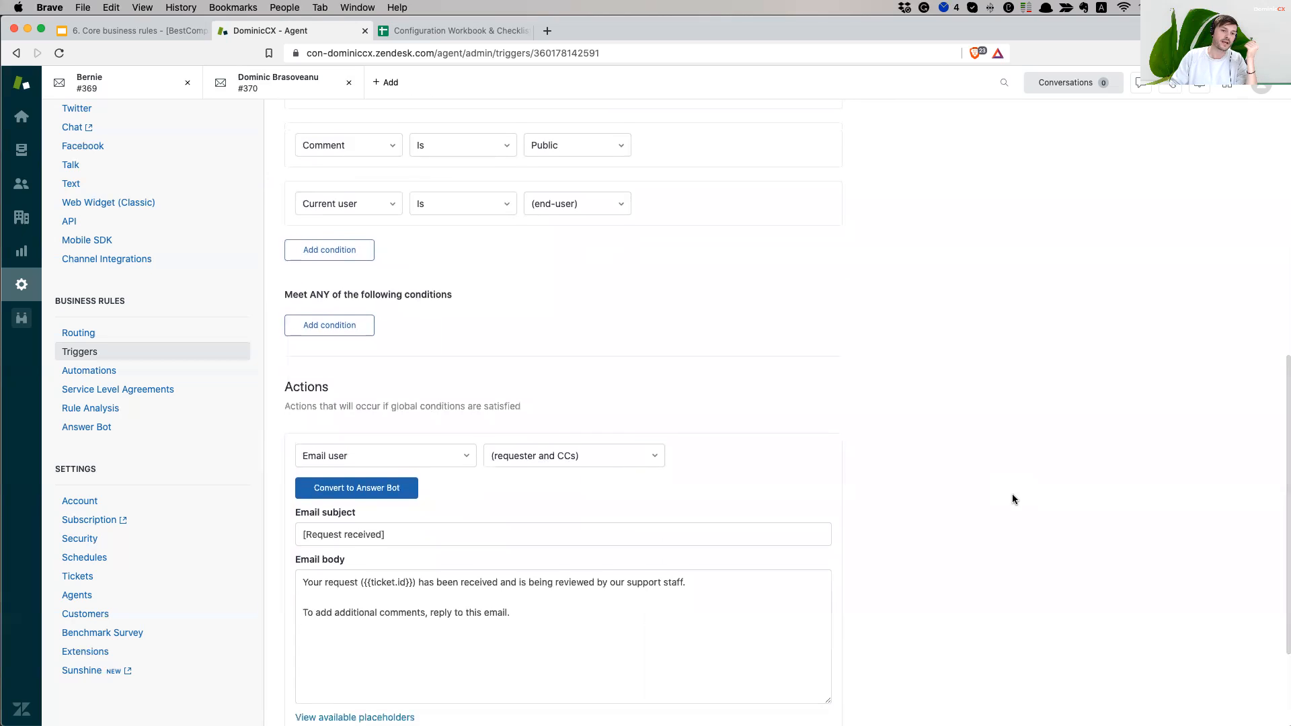
scroll(1014, 490, "down", 1)
scroll(451, 392, "down", 2)
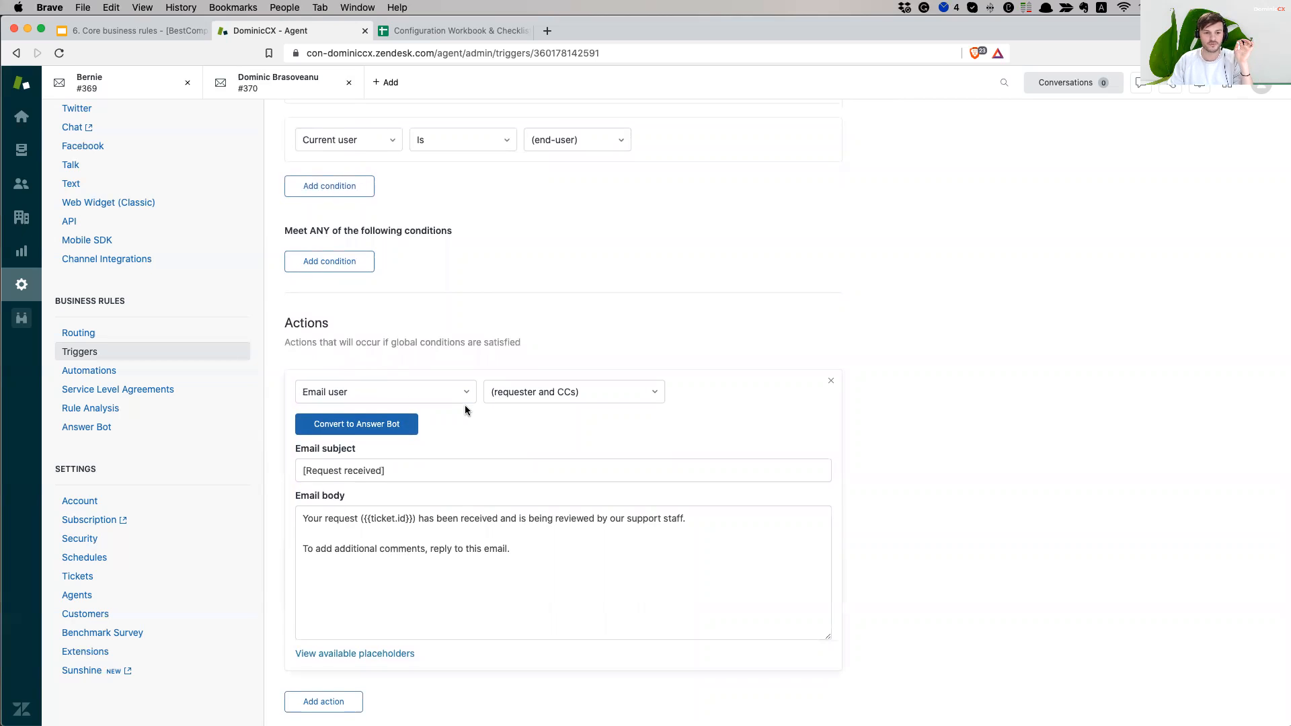
left_click(556, 396)
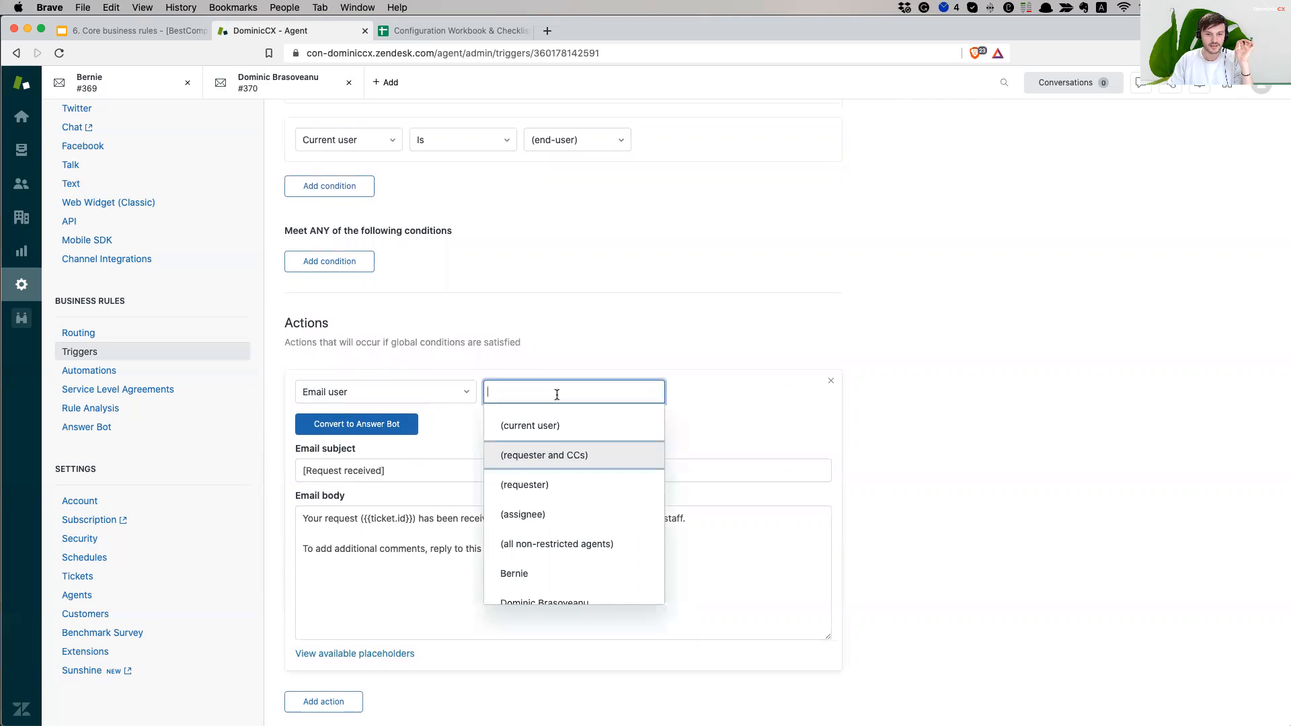
left_click(567, 462)
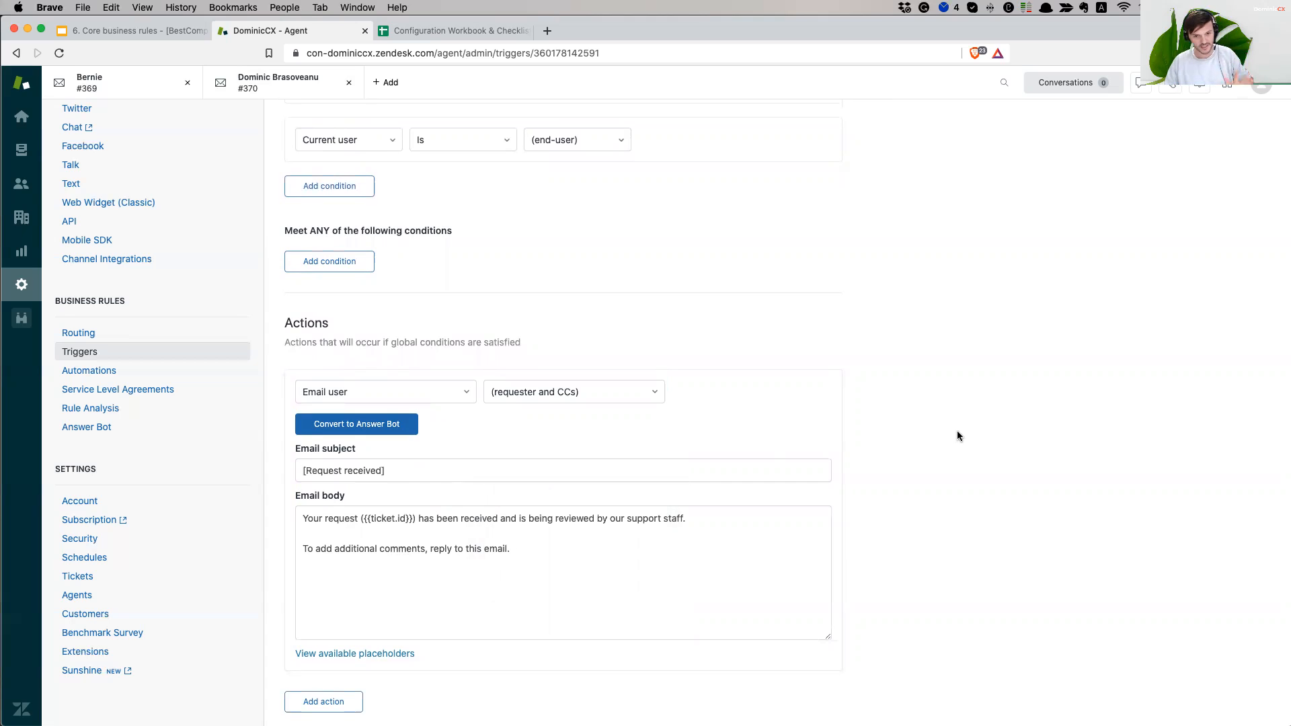
- Review the [Request received] subject and the email body's ticket id placeholder
scroll(902, 472, "down", 2)
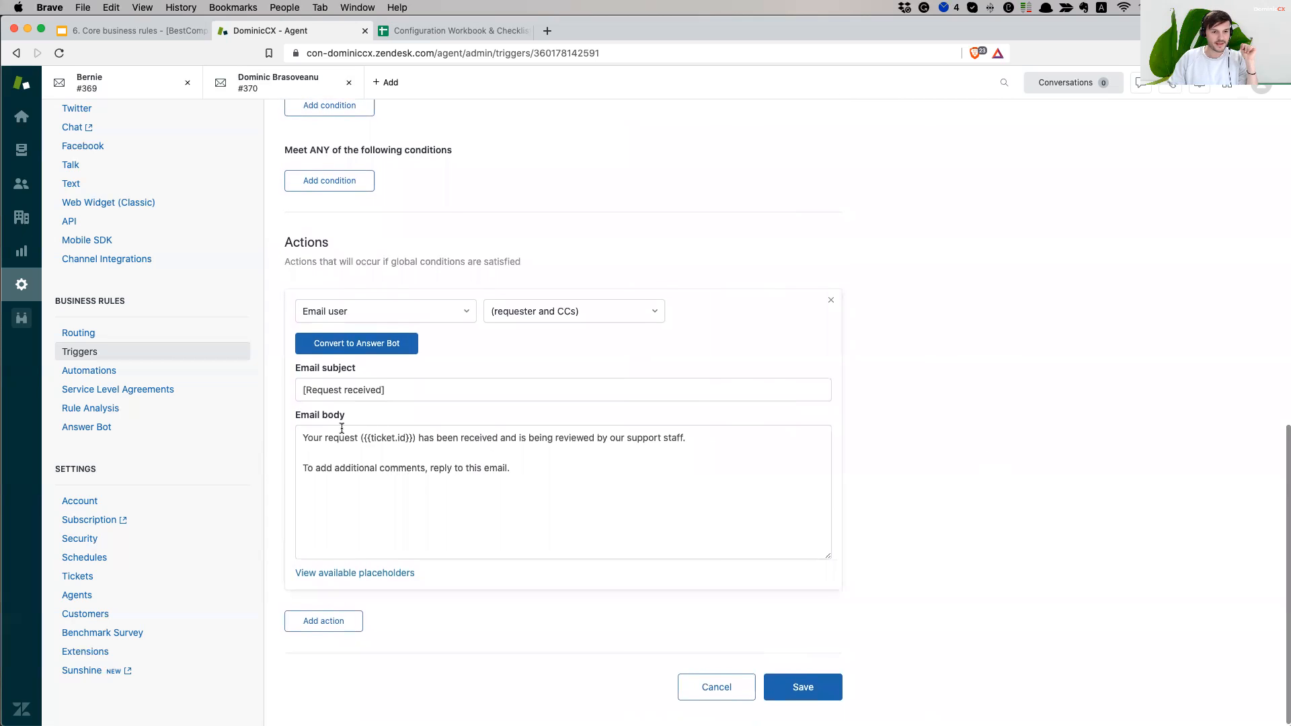
triple_click(425, 389)
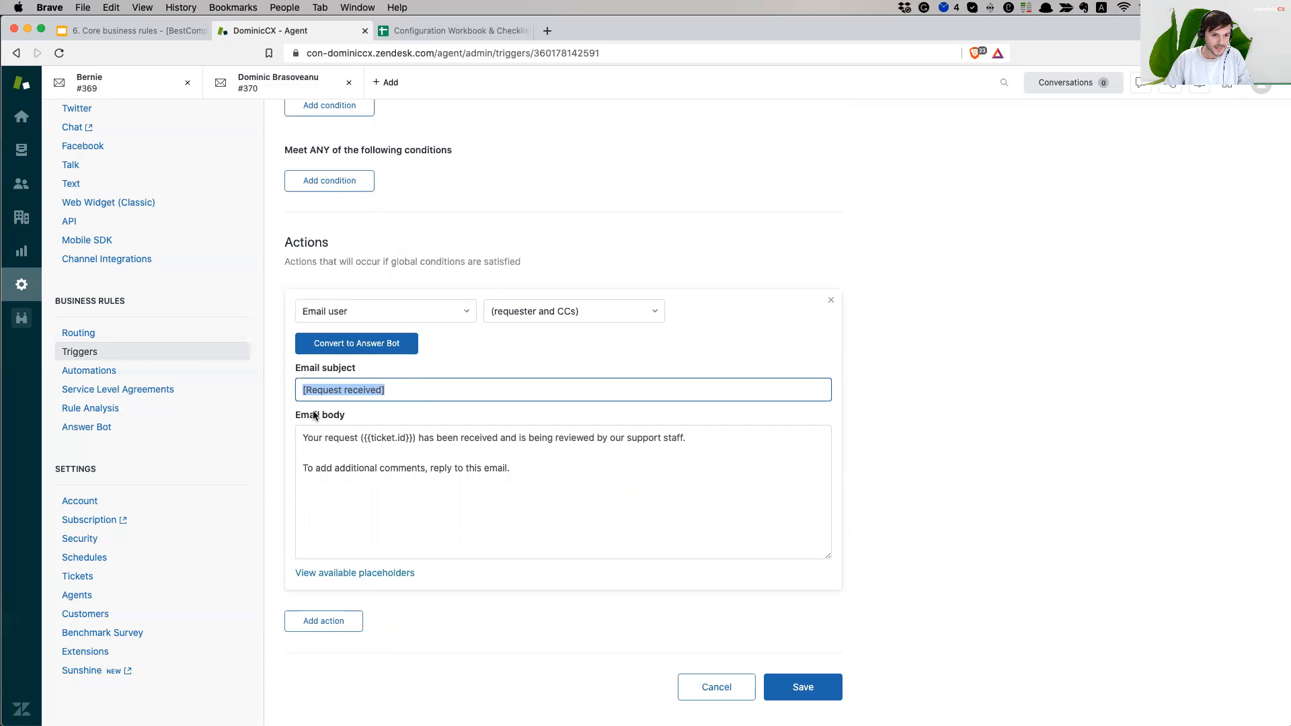
left_click(321, 448)
left_click_drag(306, 438, 493, 438)
left_click(464, 438)
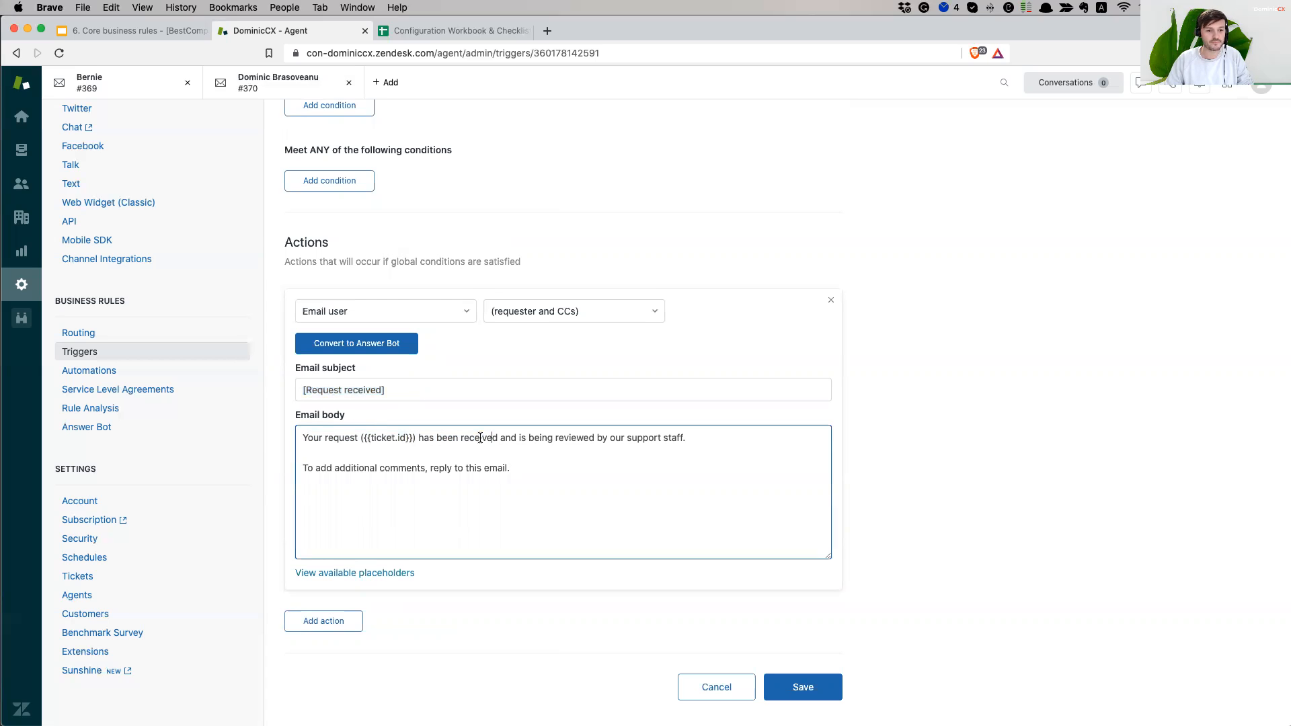
left_click_drag(361, 438, 416, 441)
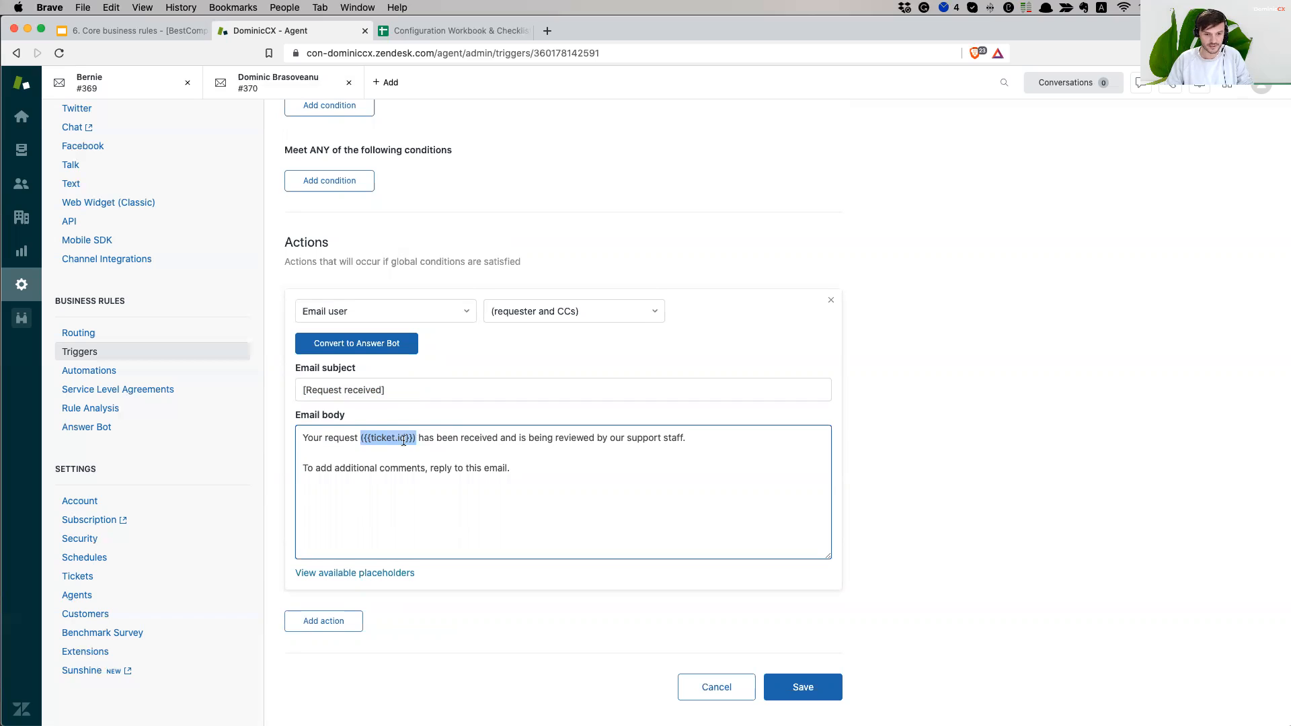
left_click(380, 439)
left_click_drag(363, 438, 417, 436)
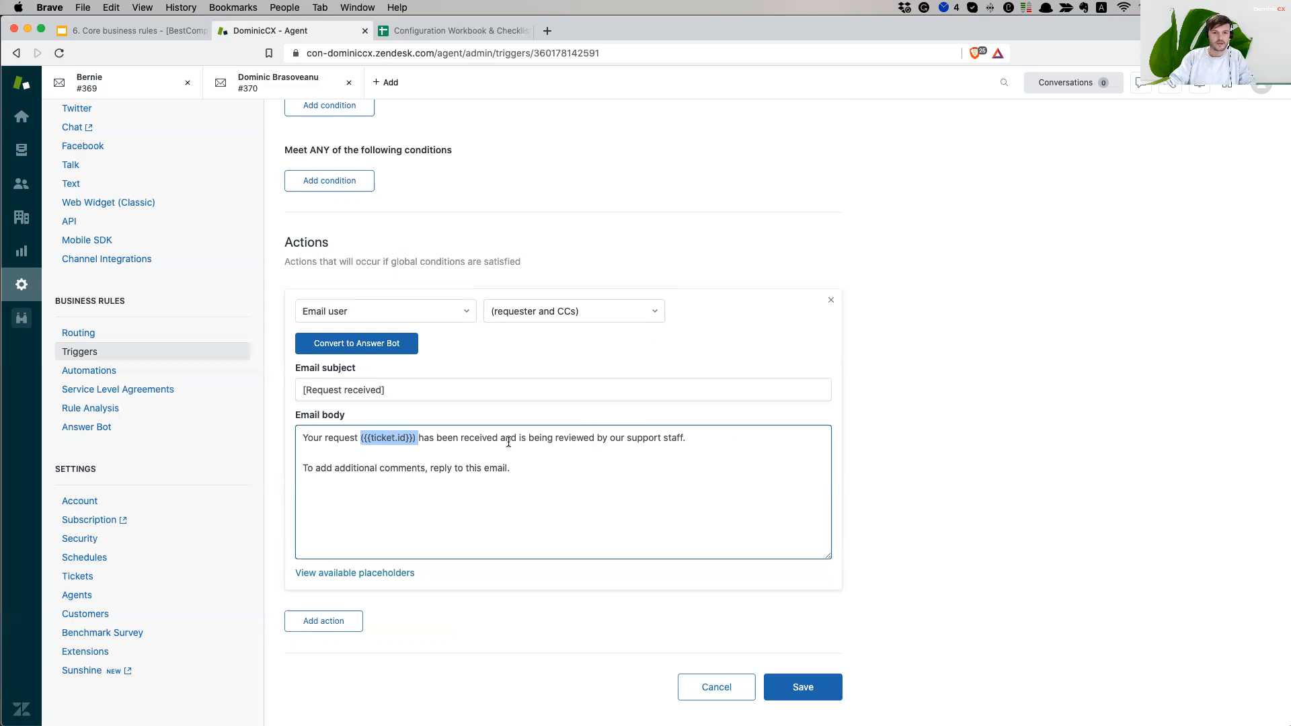
left_click(464, 438)
left_click_drag(435, 438, 704, 438)
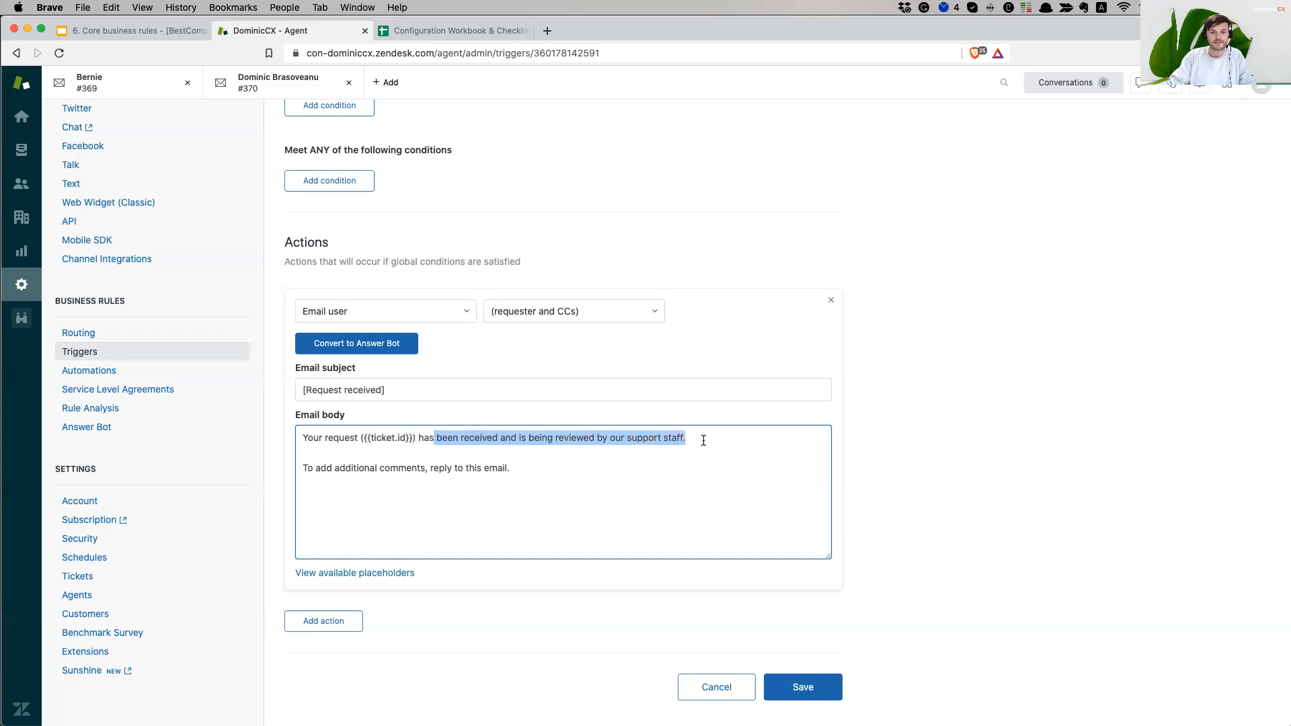
left_click(704, 438)
left_click(352, 469)
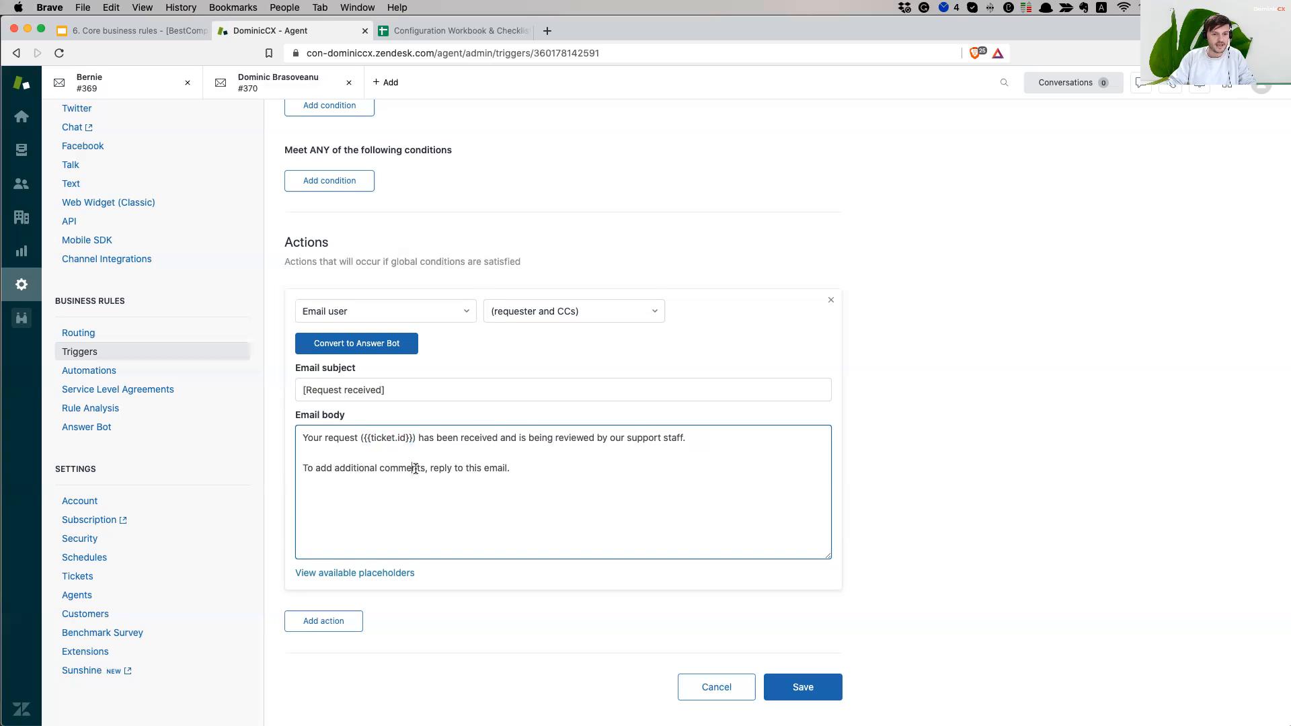
left_click(559, 467)
- Save the updated notification trigger
scroll(1039, 487, "down", 1)
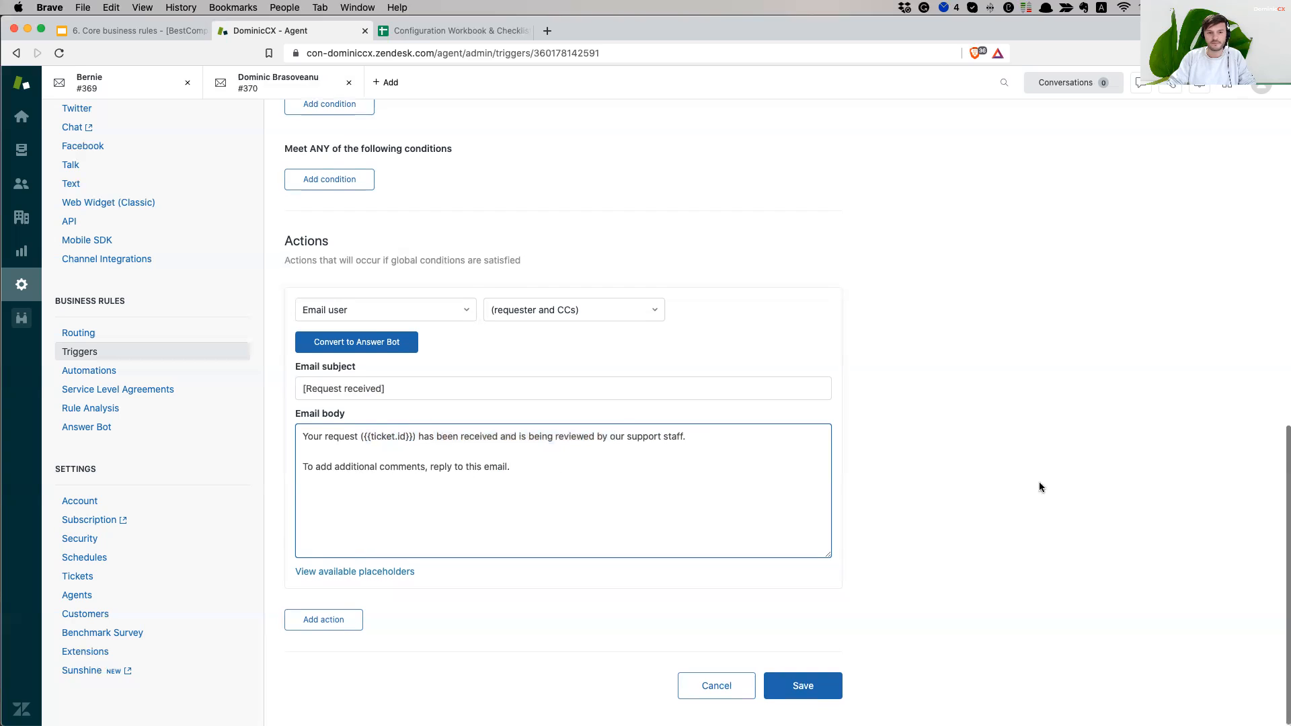
scroll(1019, 475, "up", 6)
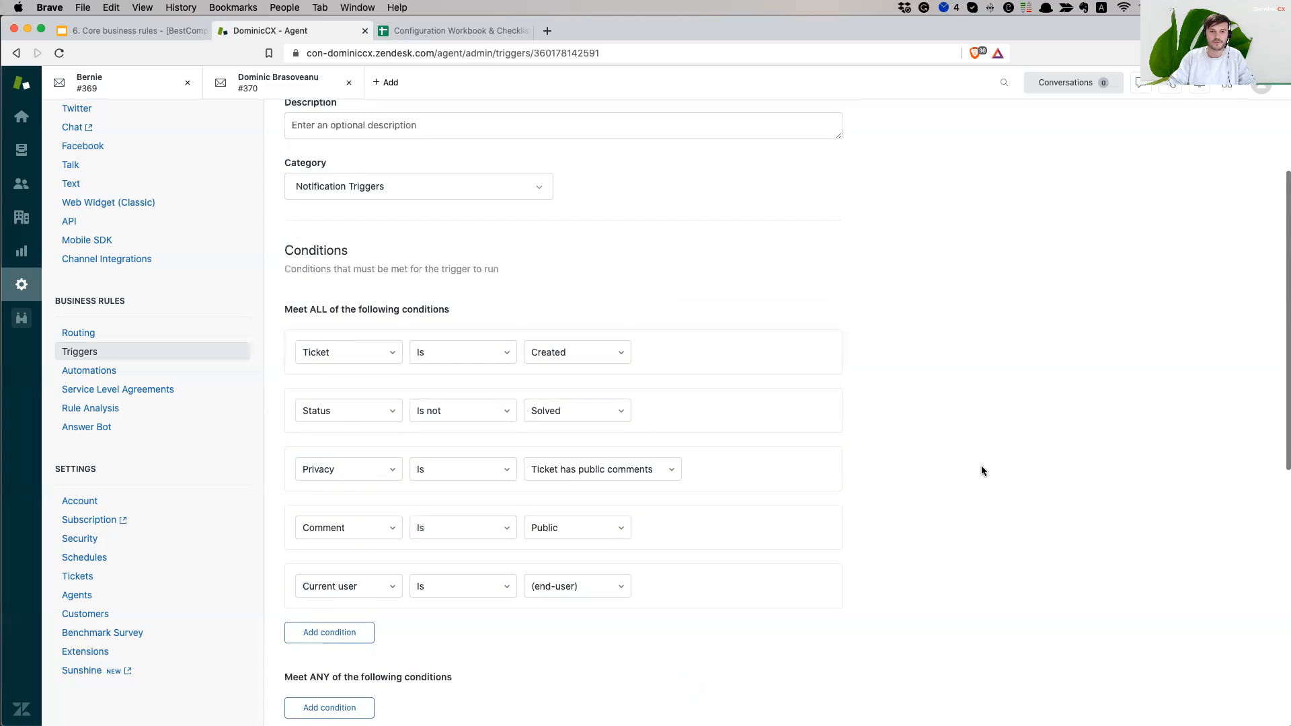
scroll(982, 471, "down", 6)
left_click(802, 686)
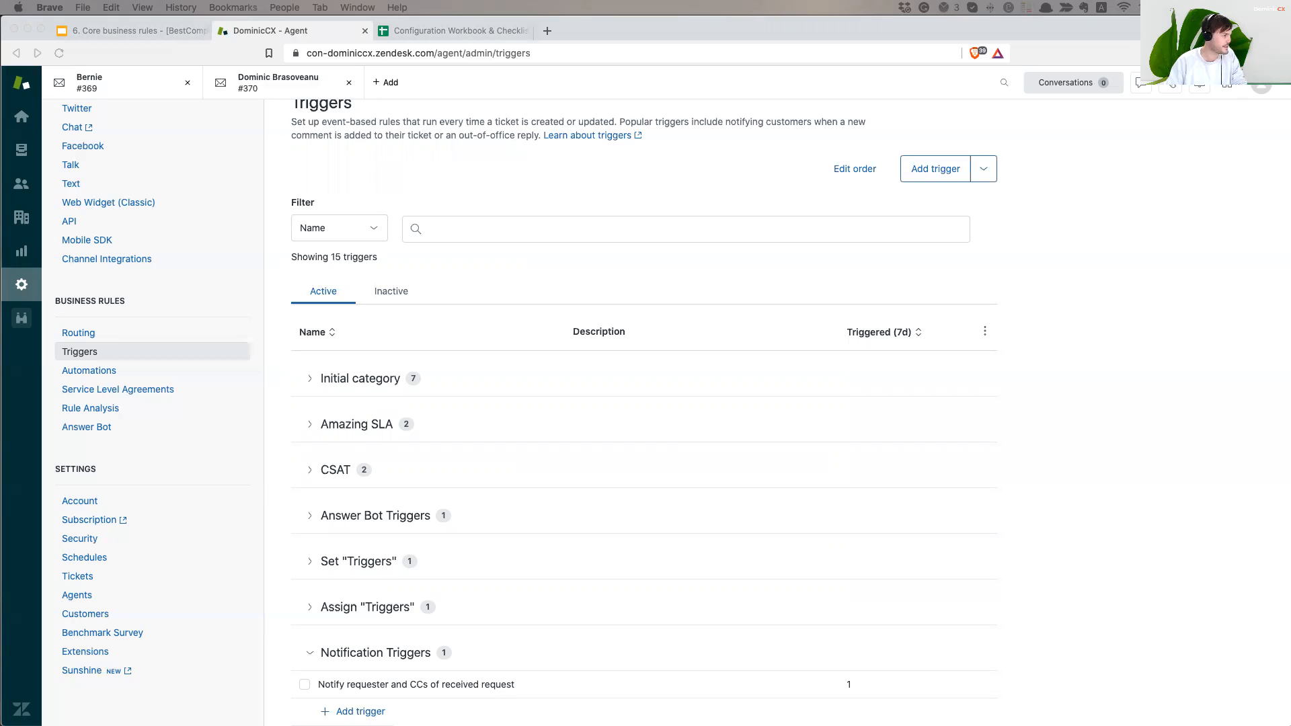
- Centre Airmail's New Message window, send from the business account, and return to the browser
left_click_drag(593, 176, 928, 129)
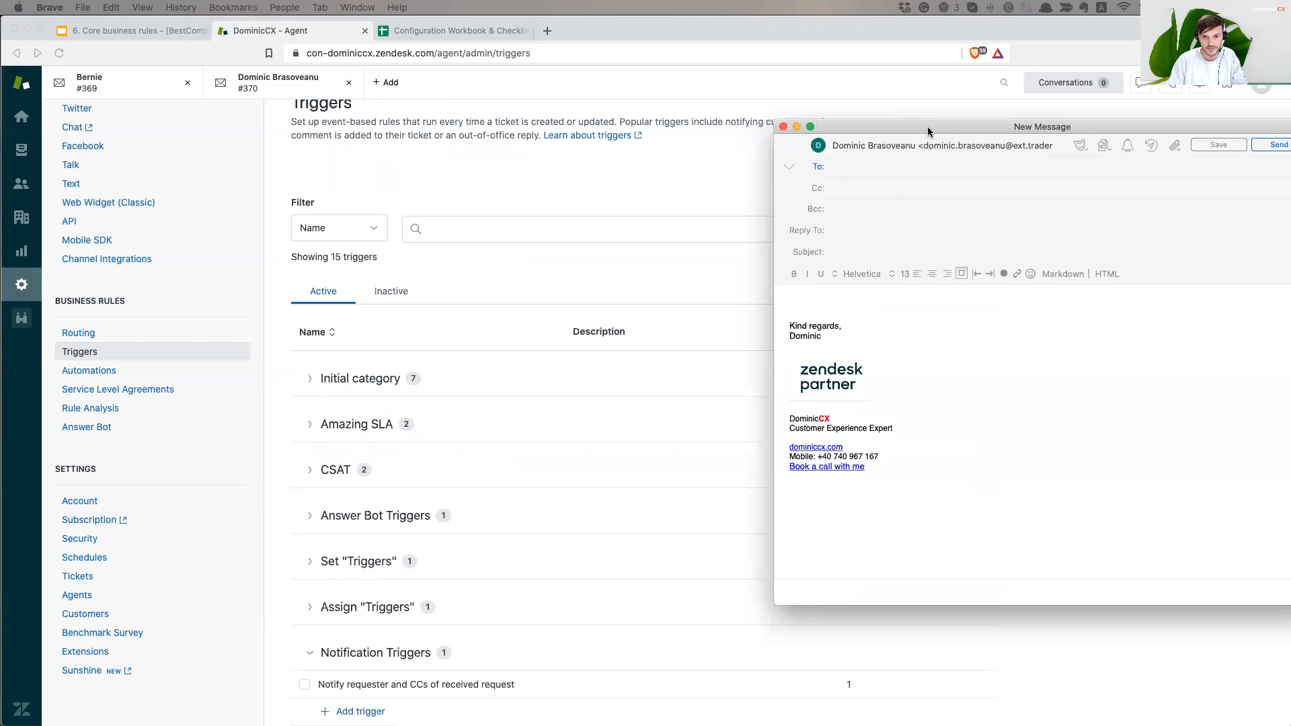
left_click_drag(833, 127, 462, 111)
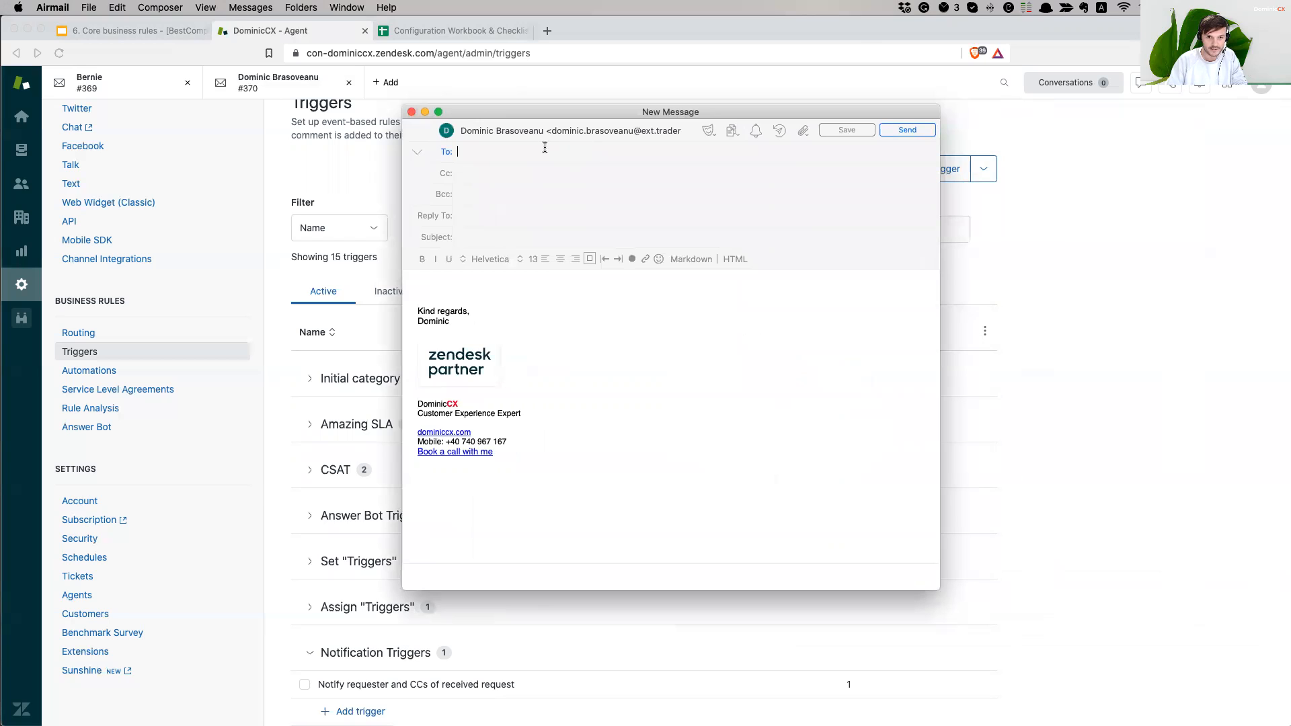
left_click(605, 134)
left_click(592, 146)
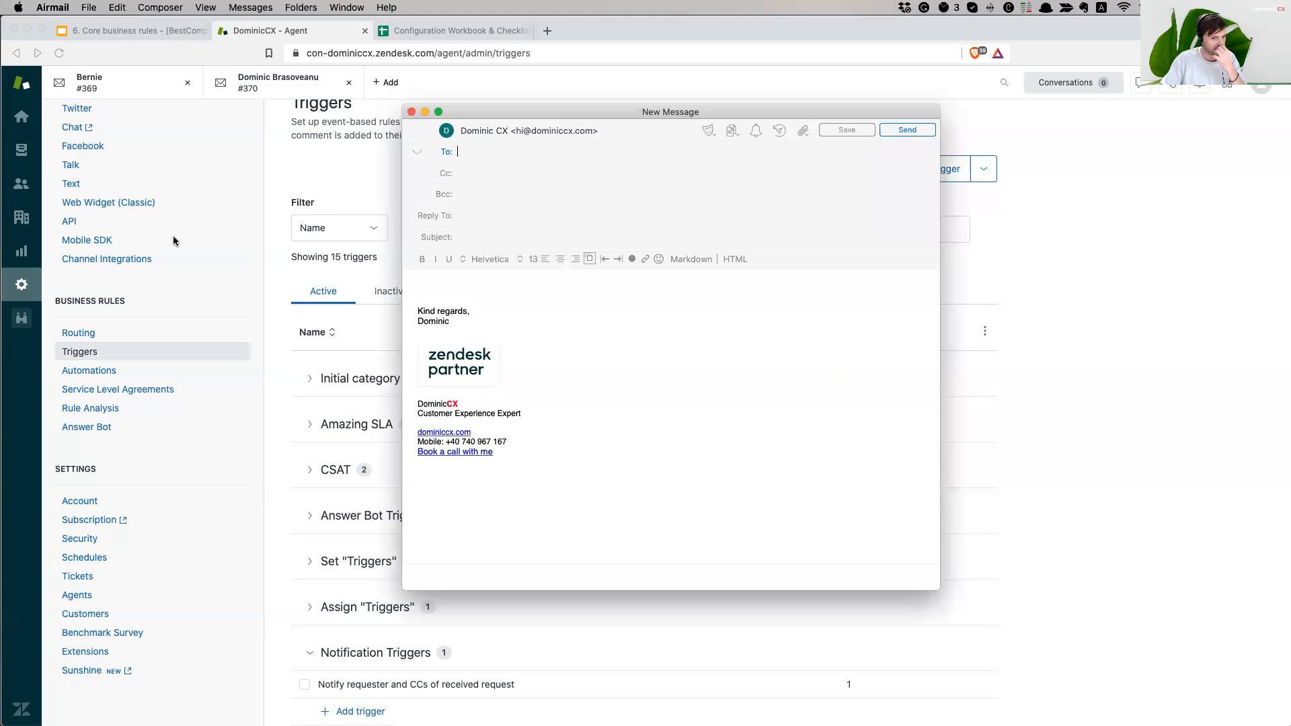
left_click(1124, 568)
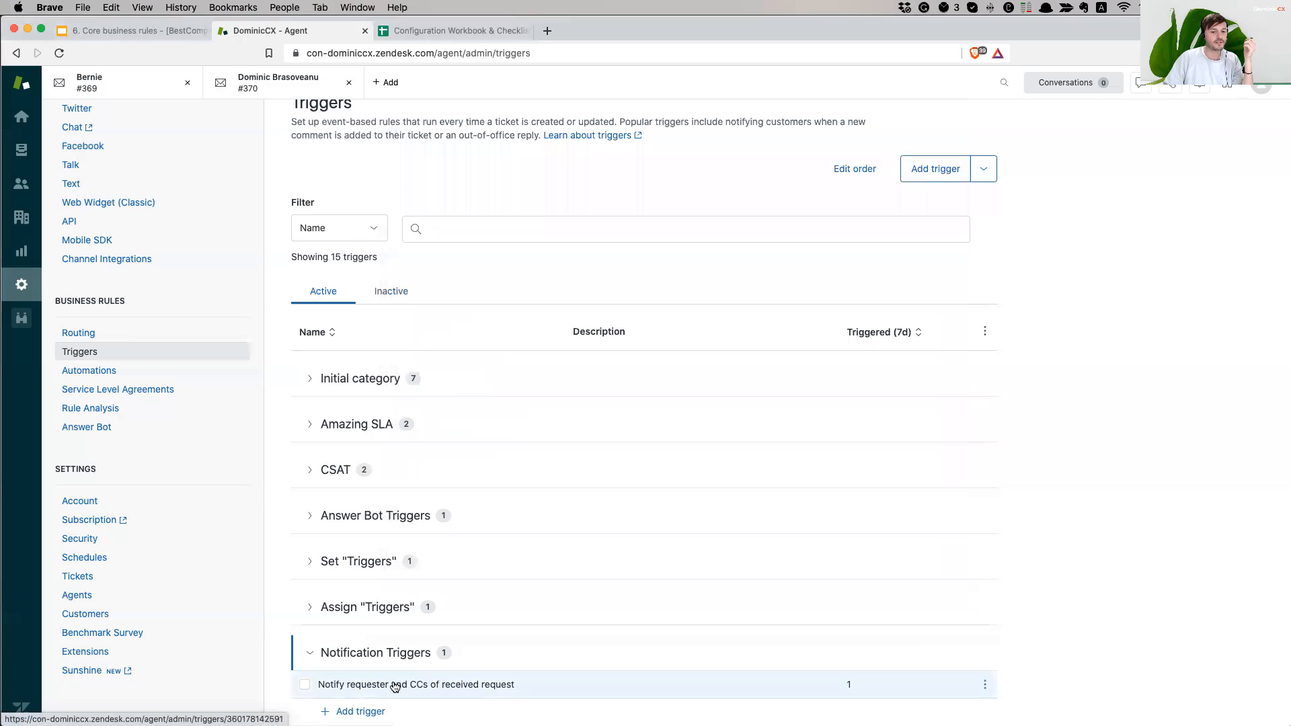
- Reopen the 'Notify requester and CCs of received request' trigger, then bring the Airmail draft forward
left_click(395, 686)
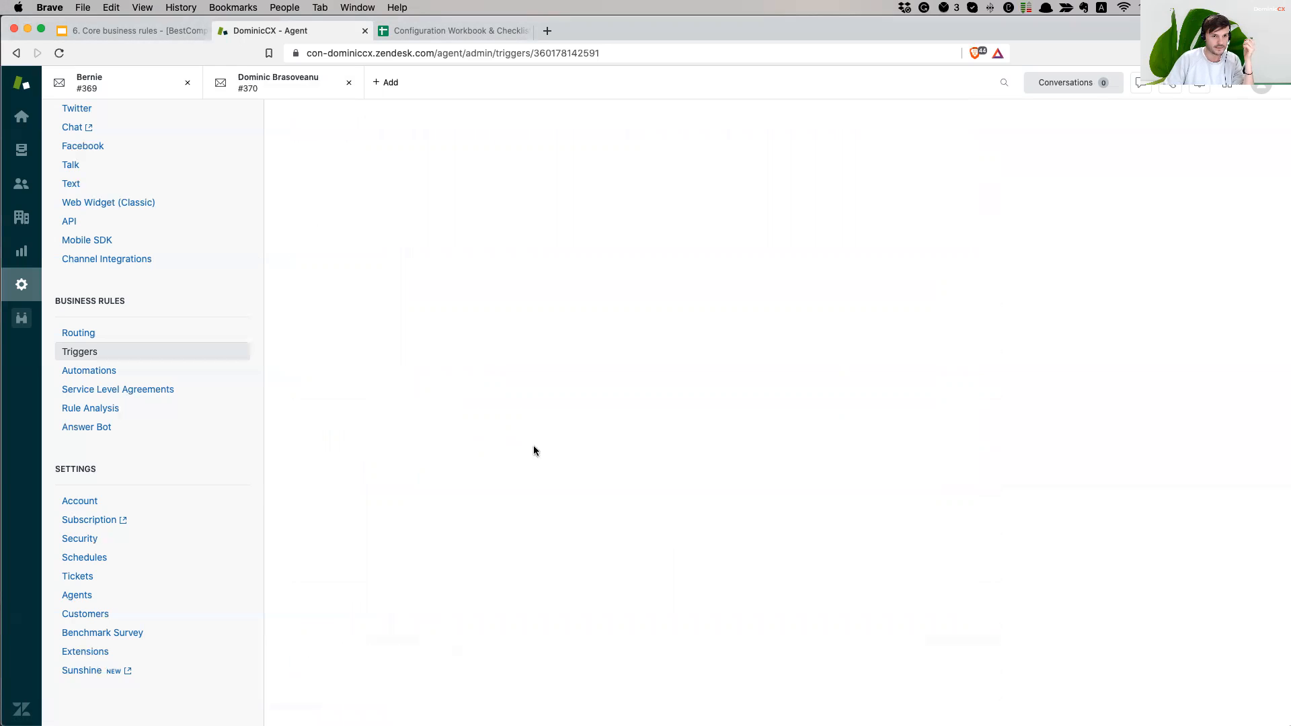
scroll(479, 445, "down", 5)
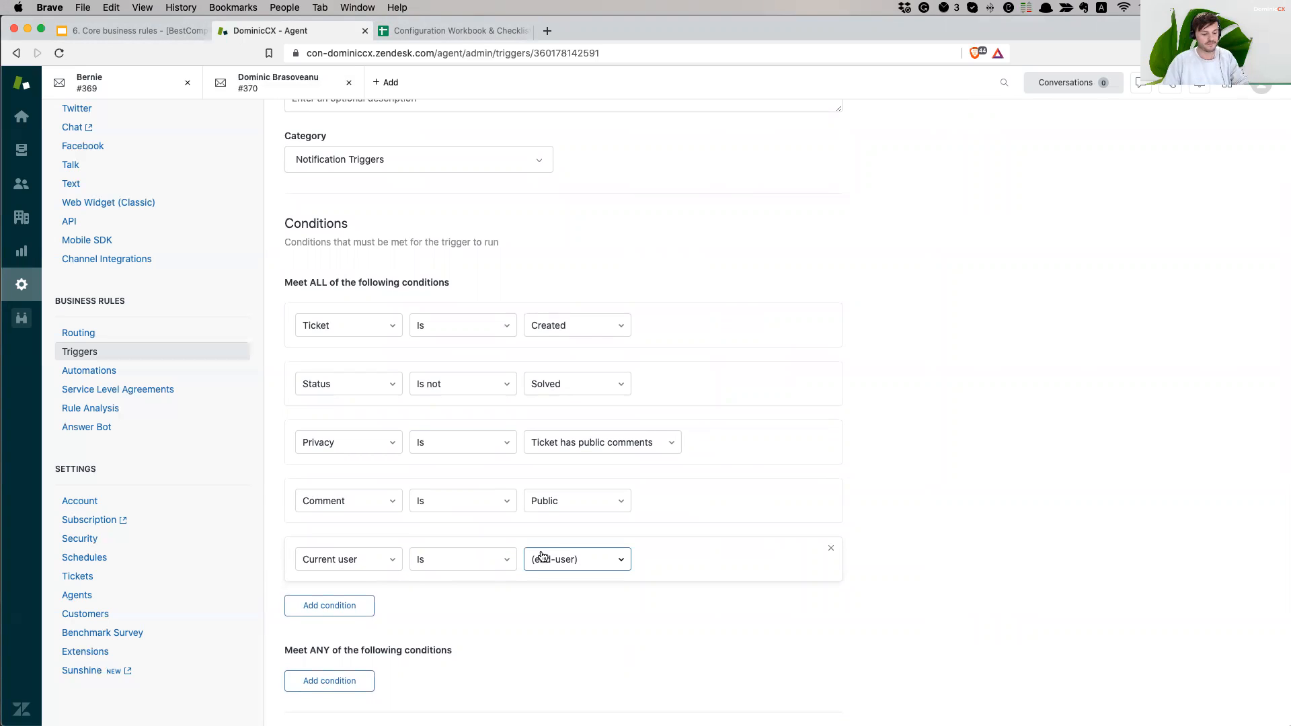
key("super+Tab")
key("super+n")
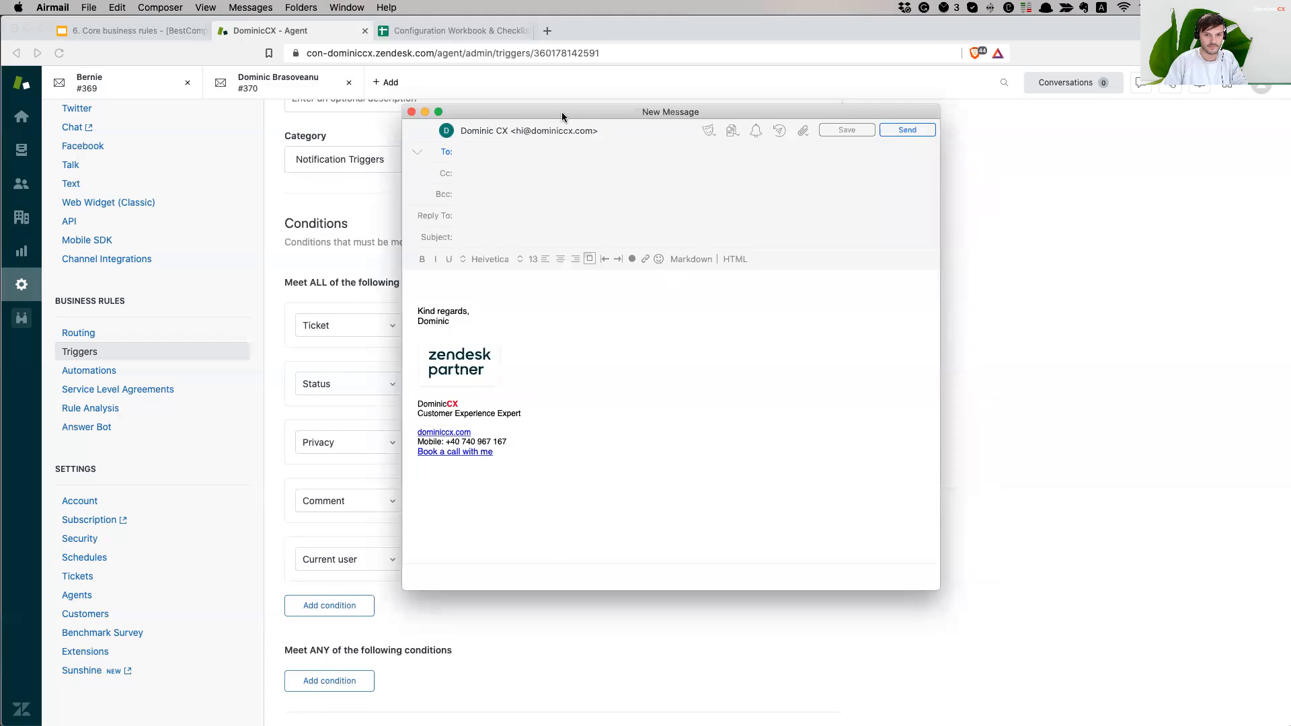
- Choose a sender account and address the message to the support inbox
left_click_drag(563, 115, 732, 121)
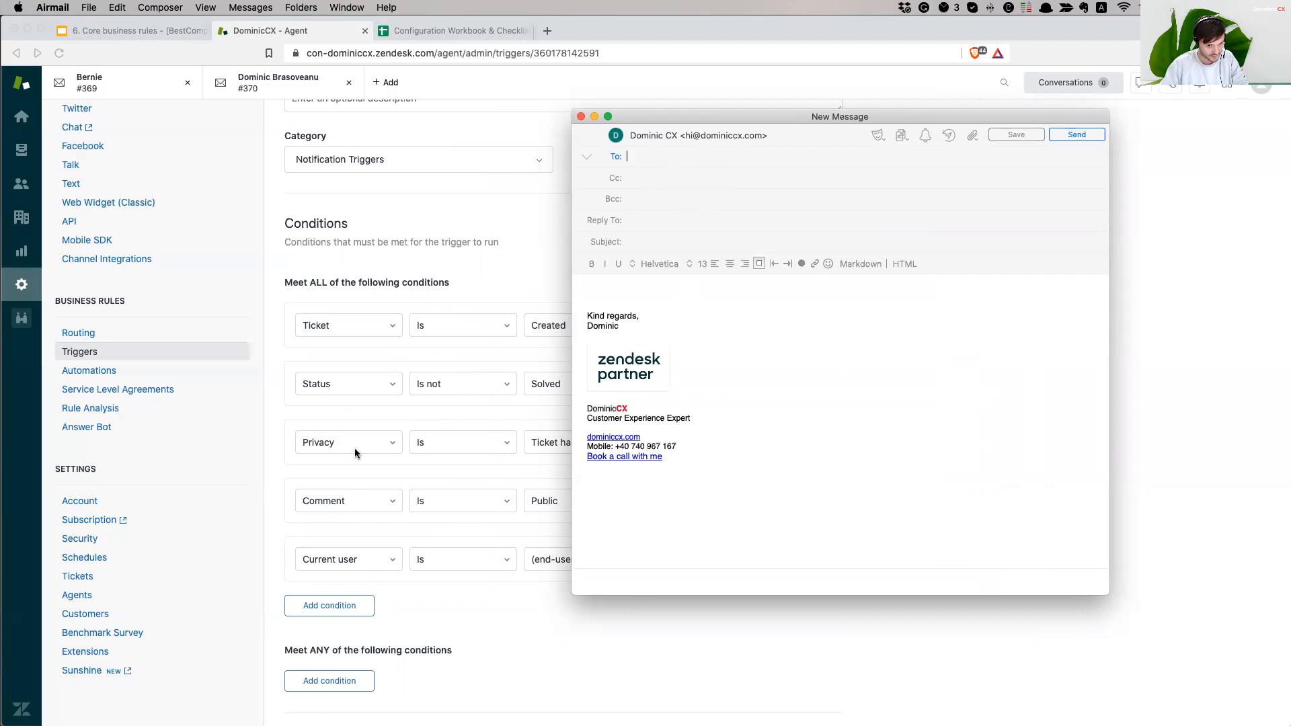
left_click(732, 135)
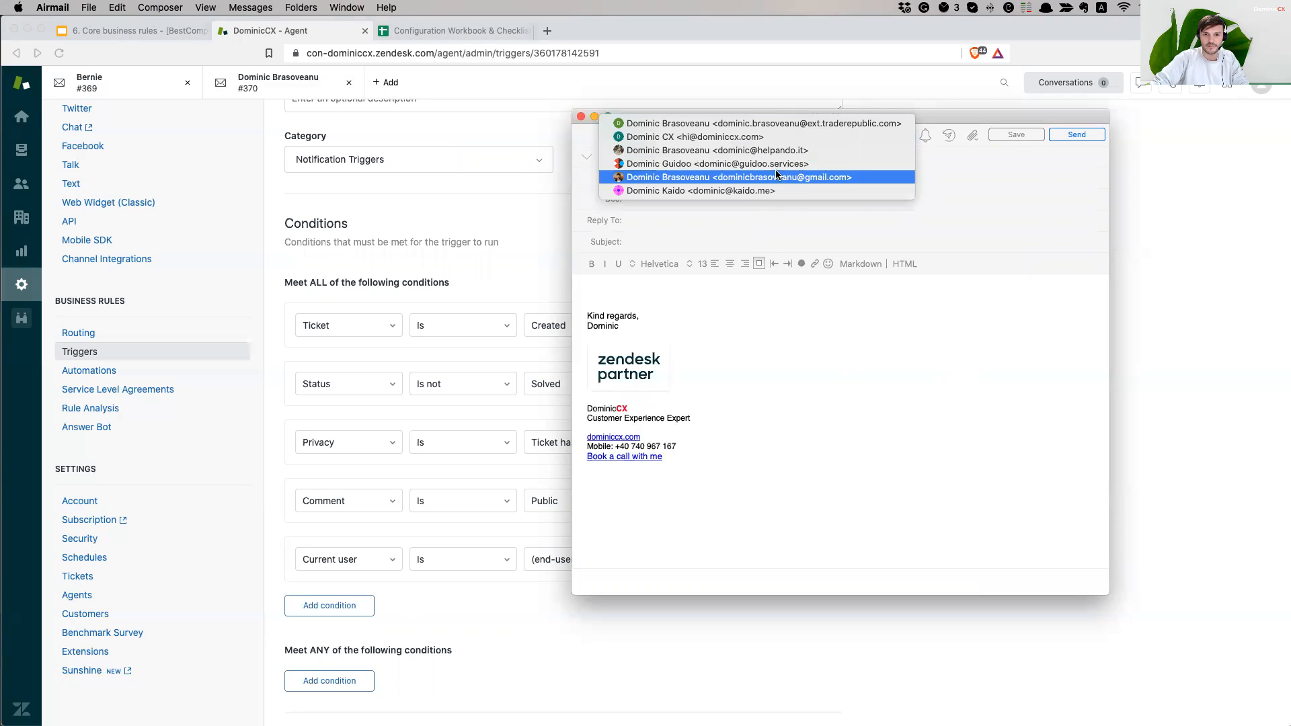
left_click(740, 149)
left_click(742, 137)
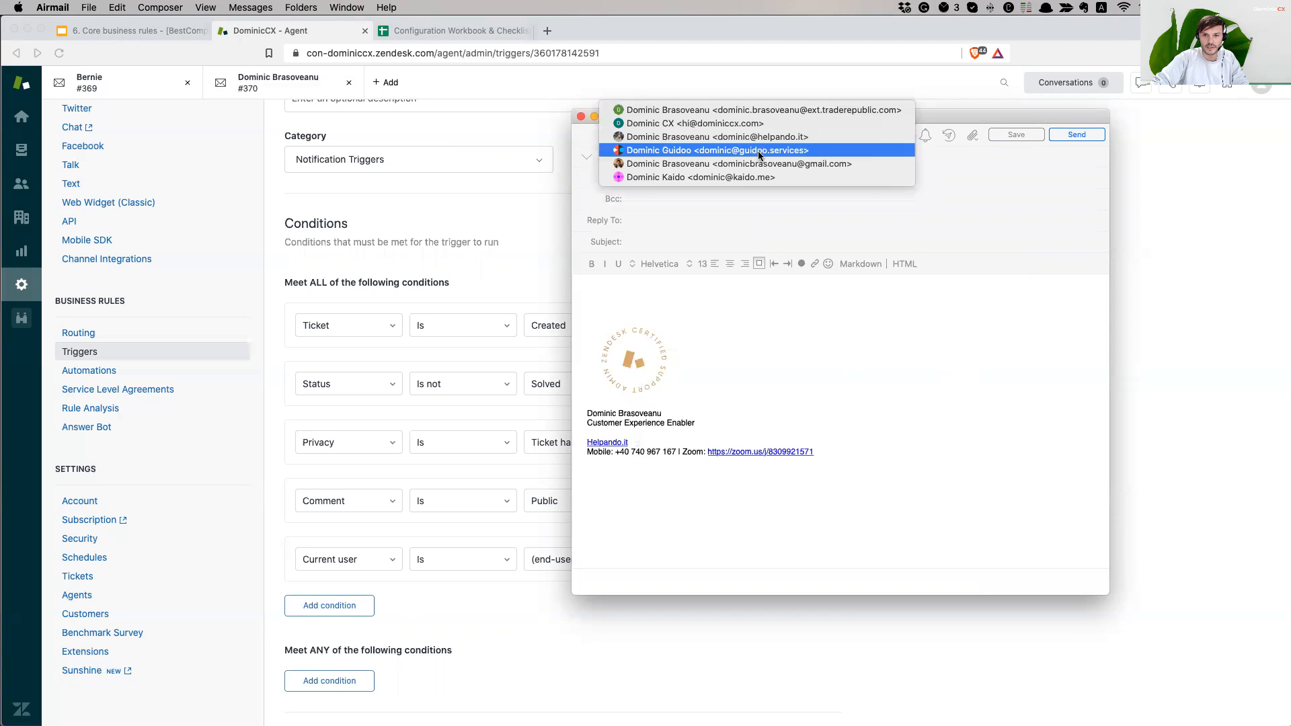
left_click(759, 151)
left_click(763, 153)
left_click(785, 154)
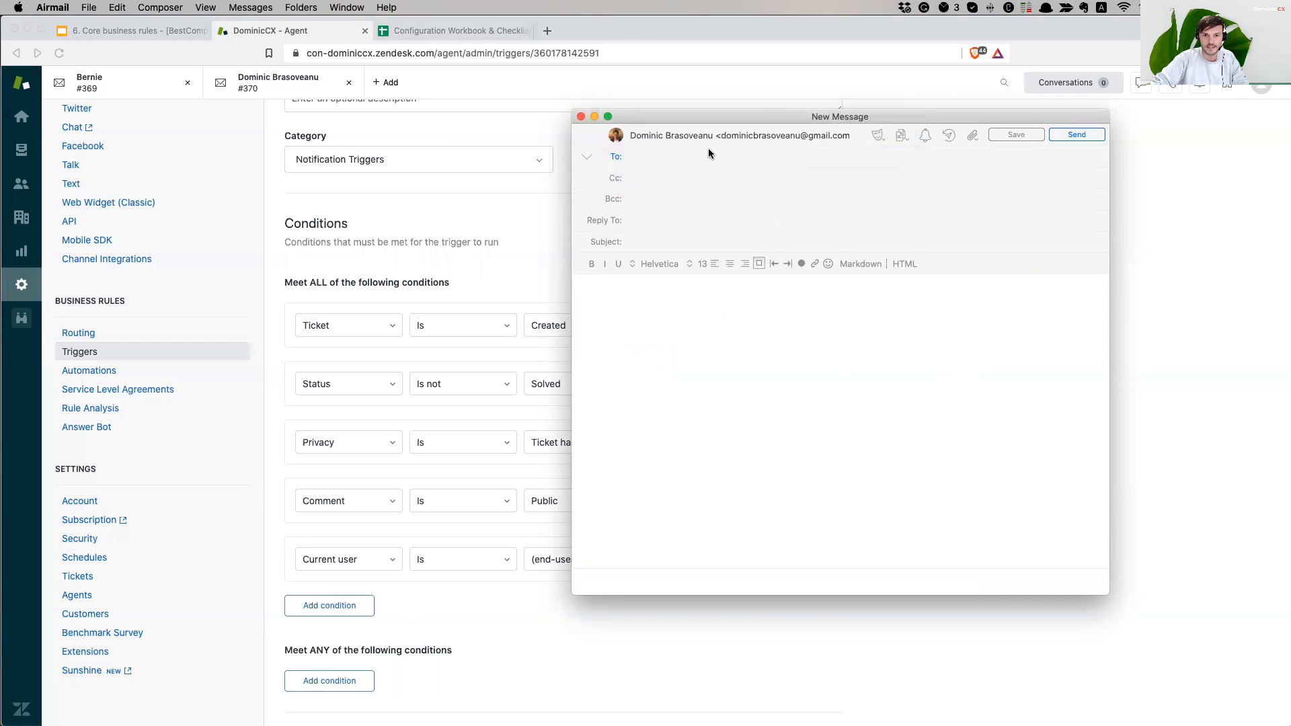
left_click(761, 141)
left_click(774, 153)
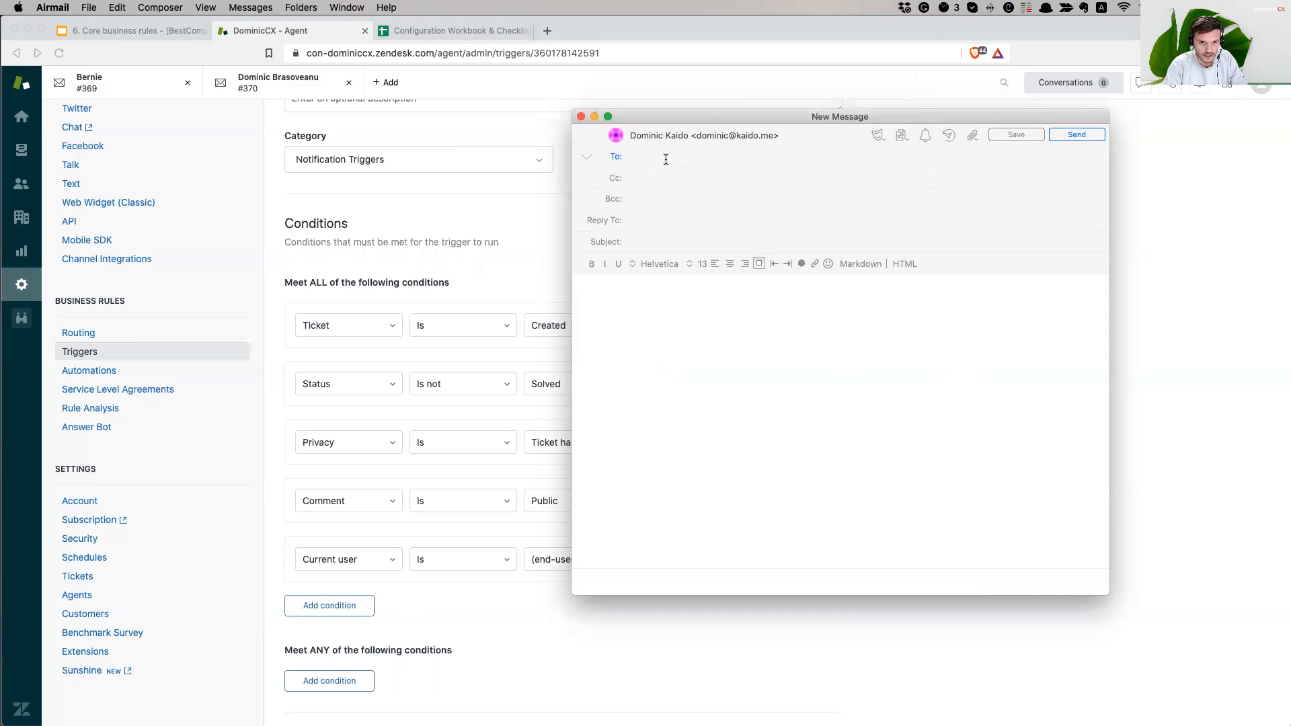
type("dominic")
key("Return")
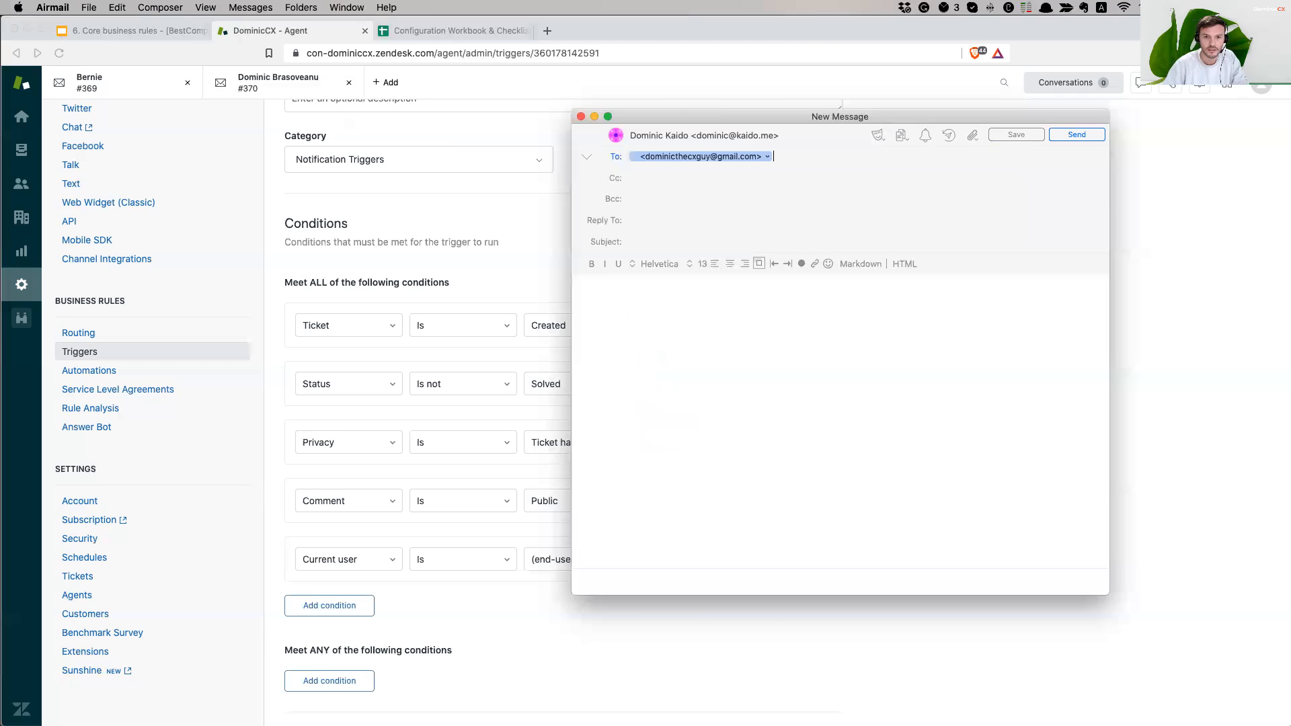
- Type the subject 'Testing to see notication emails for requester and CC's'
left_click(666, 259)
left_click(824, 243)
left_click(822, 241)
type("Testing to see ")
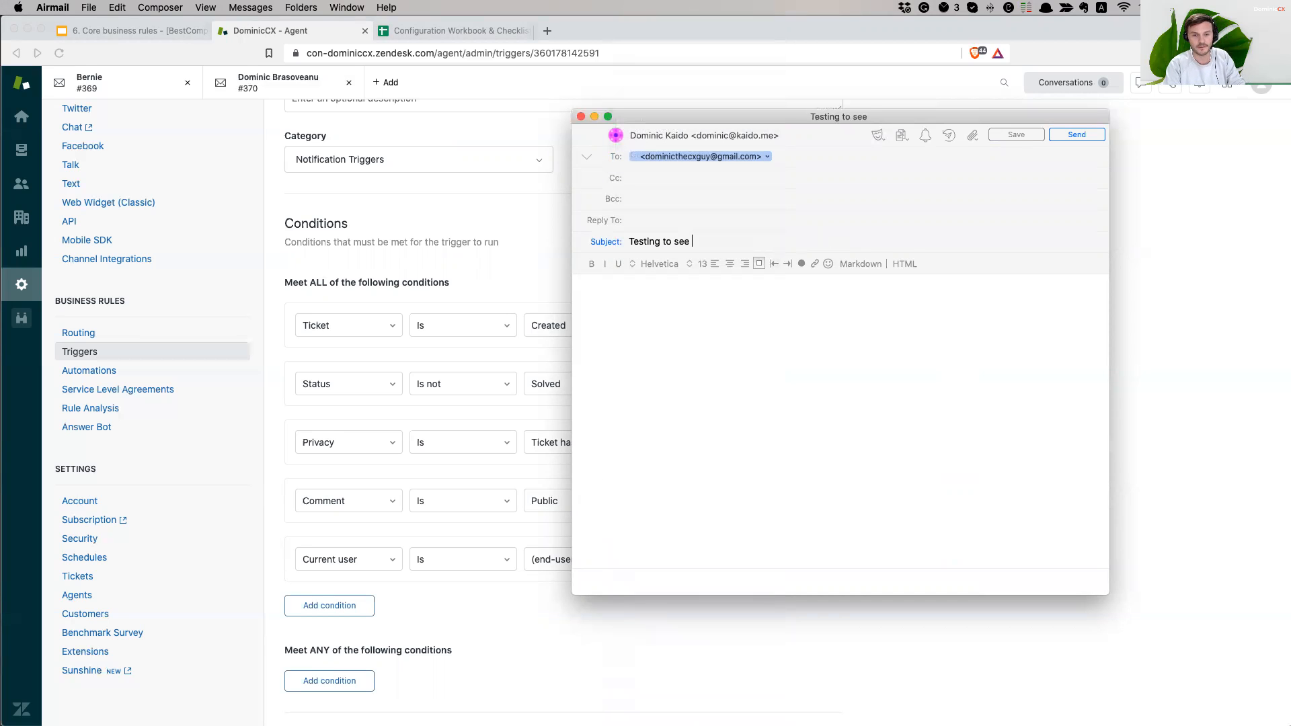
type("emai")
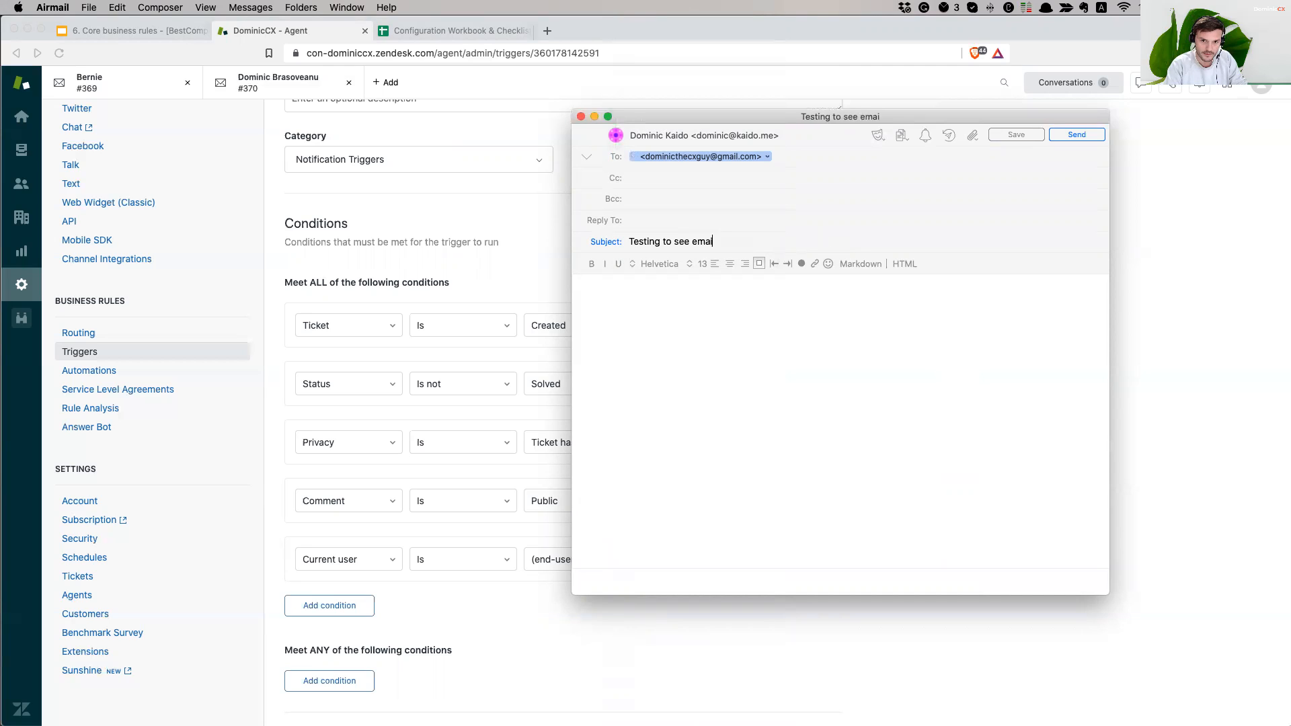
type("lnot")
key("BackSpace")
key("BackSpace")
key("BackSpace")
key("BackSpace")
key("BackSpace")
key("BackSpace")
key("BackSpace")
key("BackSpace")
type("no")
type("ticatipon ")
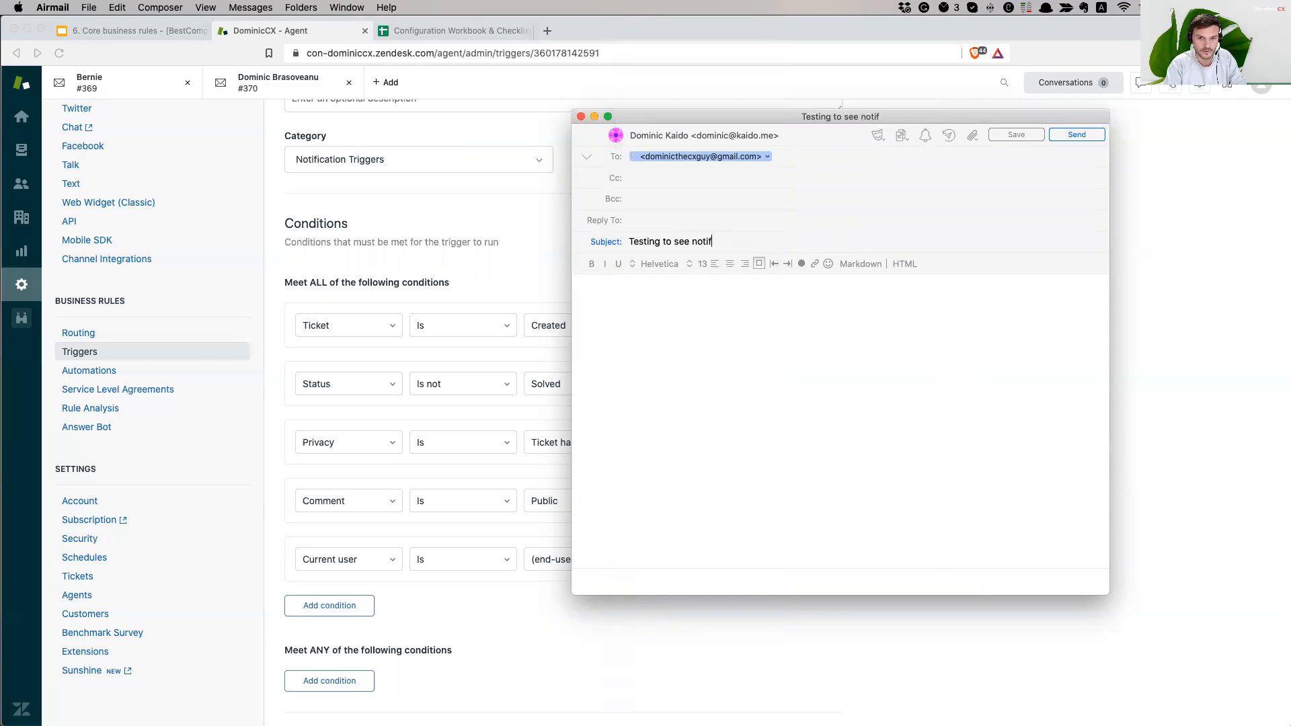
type("em")
key("BackSpace")
key("BackSpace")
key("BackSpace")
key("BackSpace")
key("BackSpace")
key("BackSpace")
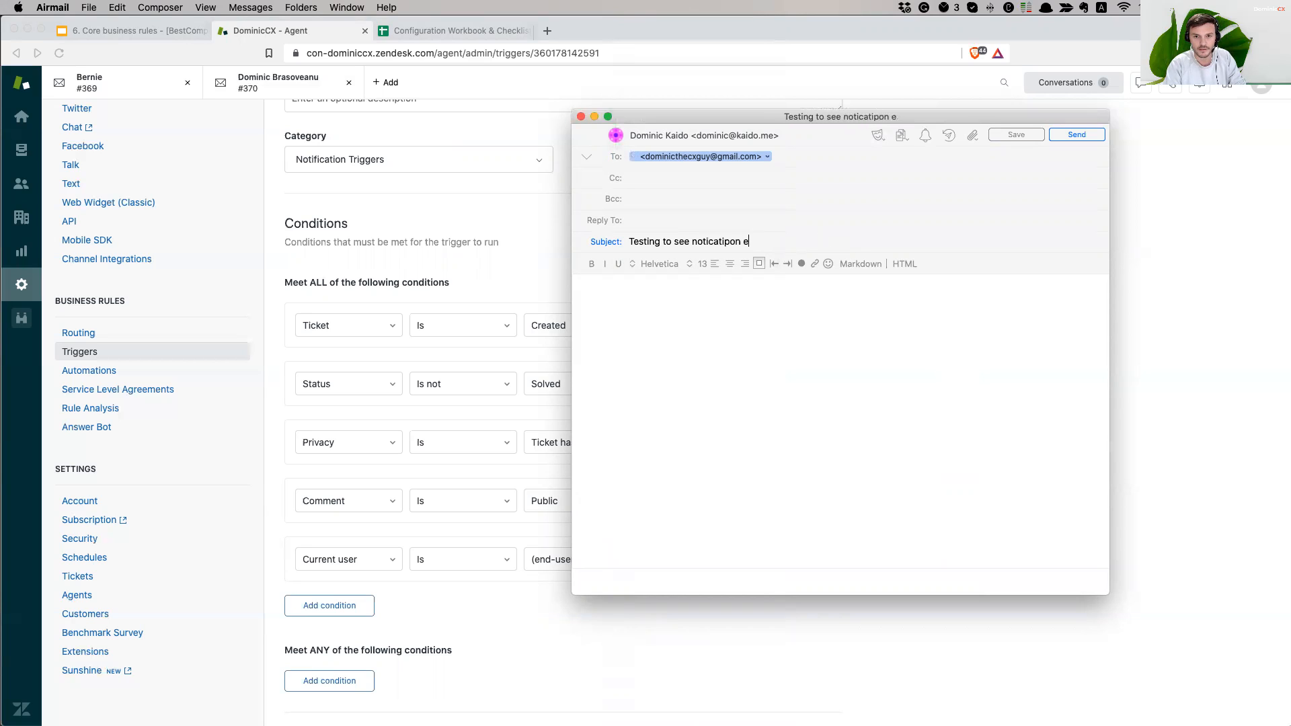
type("on")
key("BackSpace")
type("n emails")
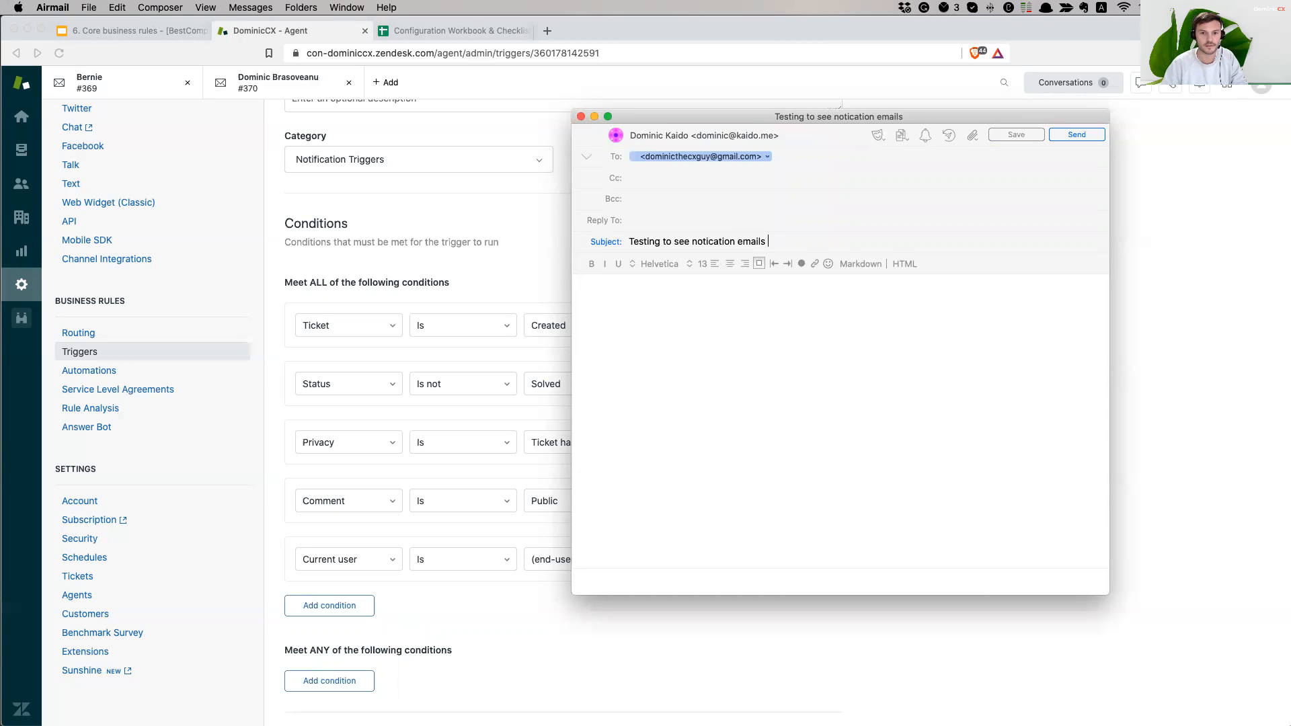
type(" for re")
type("ter")
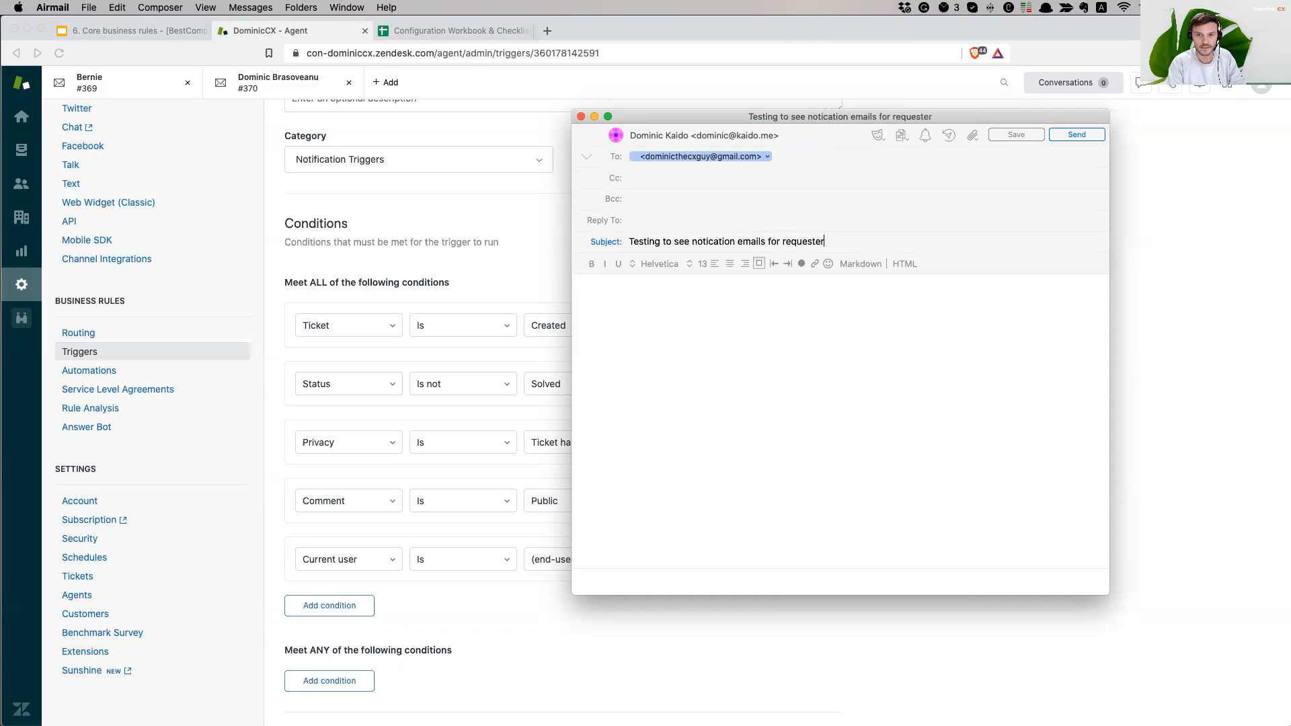
type(" and CC'e")
key("BackSpace")
type("s")
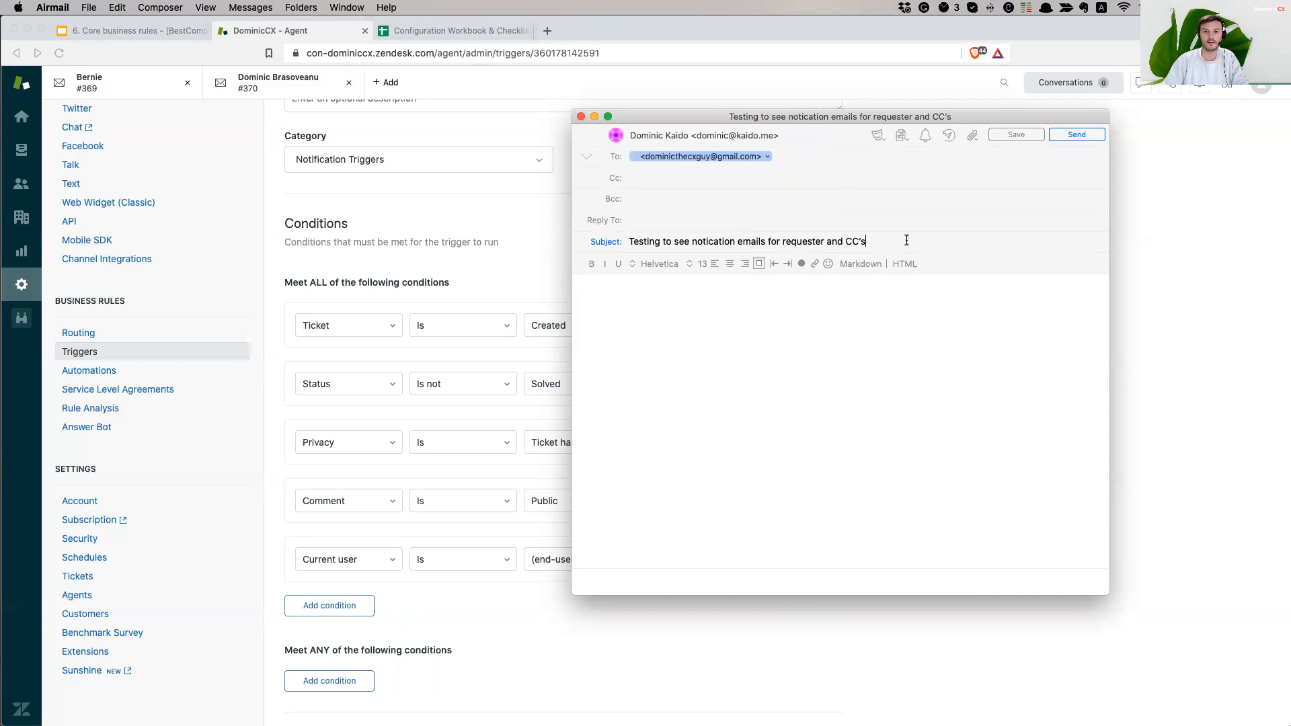
- Copy the subject into the message body and send the test email
key("super+a")
key("super+c")
left_click(826, 322)
key("super+v")
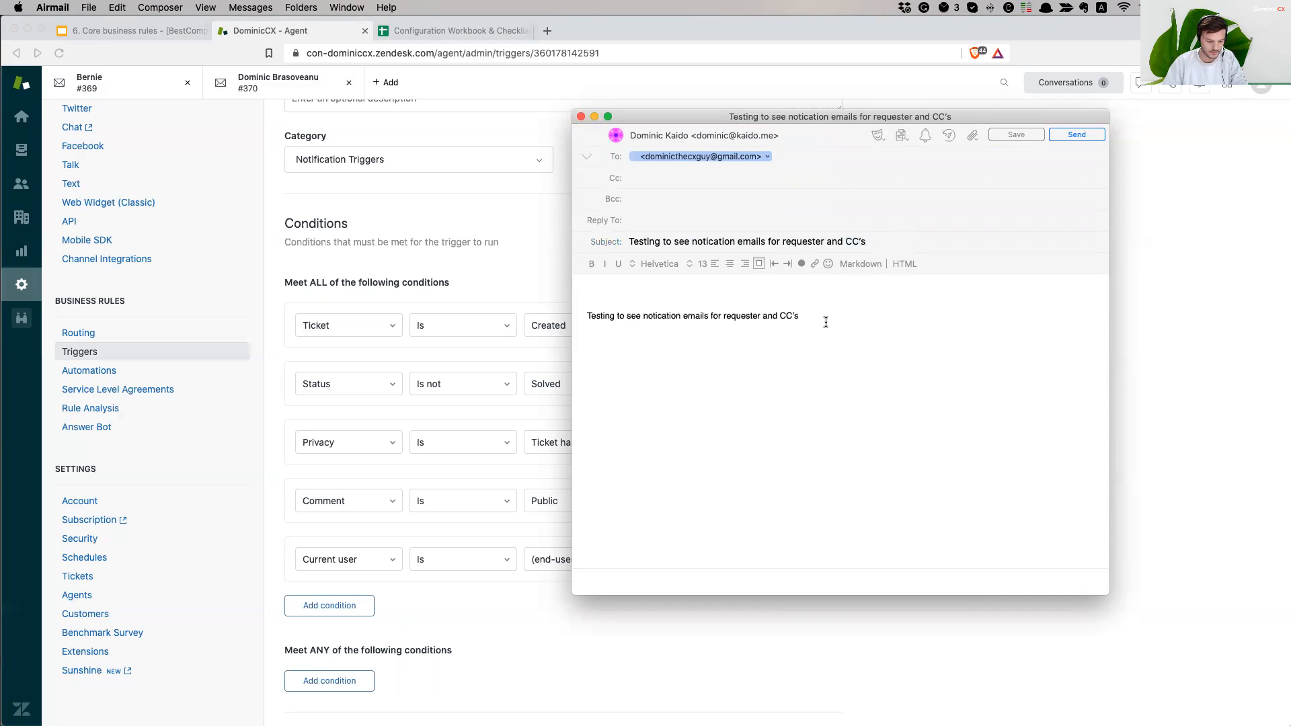
left_click(1070, 135)
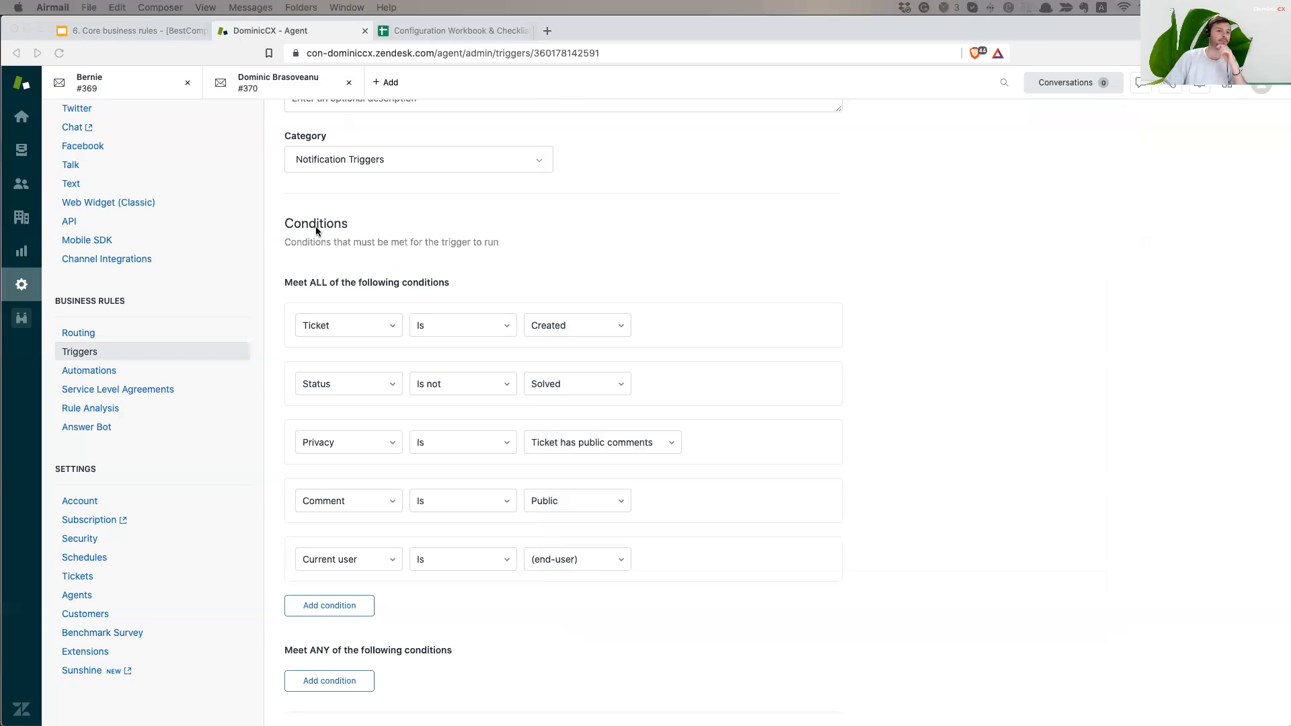
- Refresh the Unassigned tickets view and open the new ticket #371
left_click(21, 154)
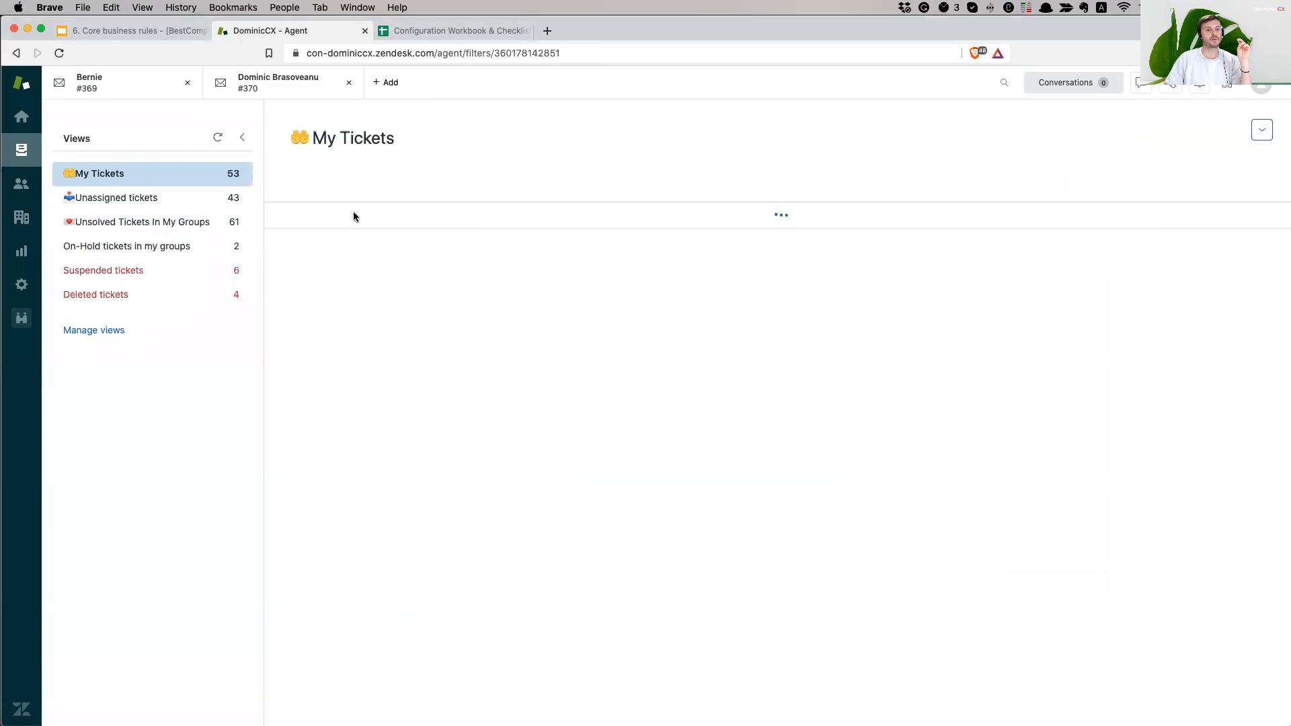
left_click(167, 203)
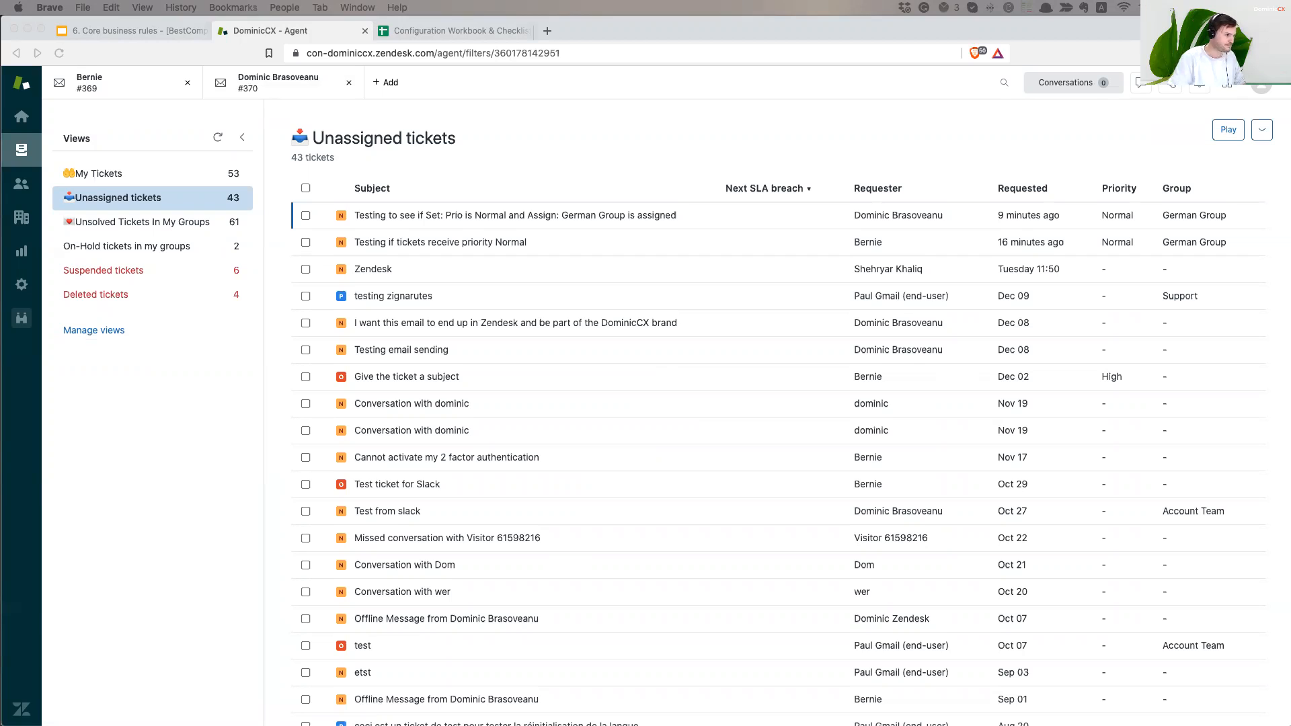
left_click(252, 466)
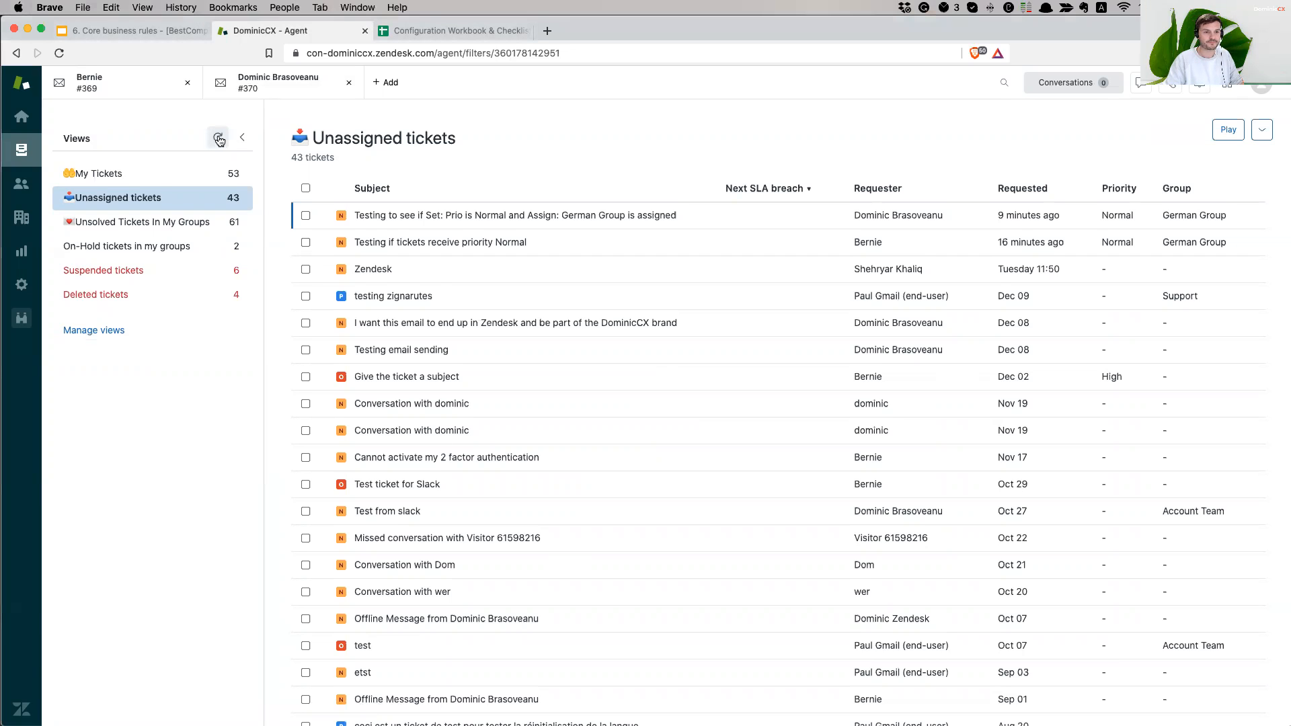
left_click(218, 137)
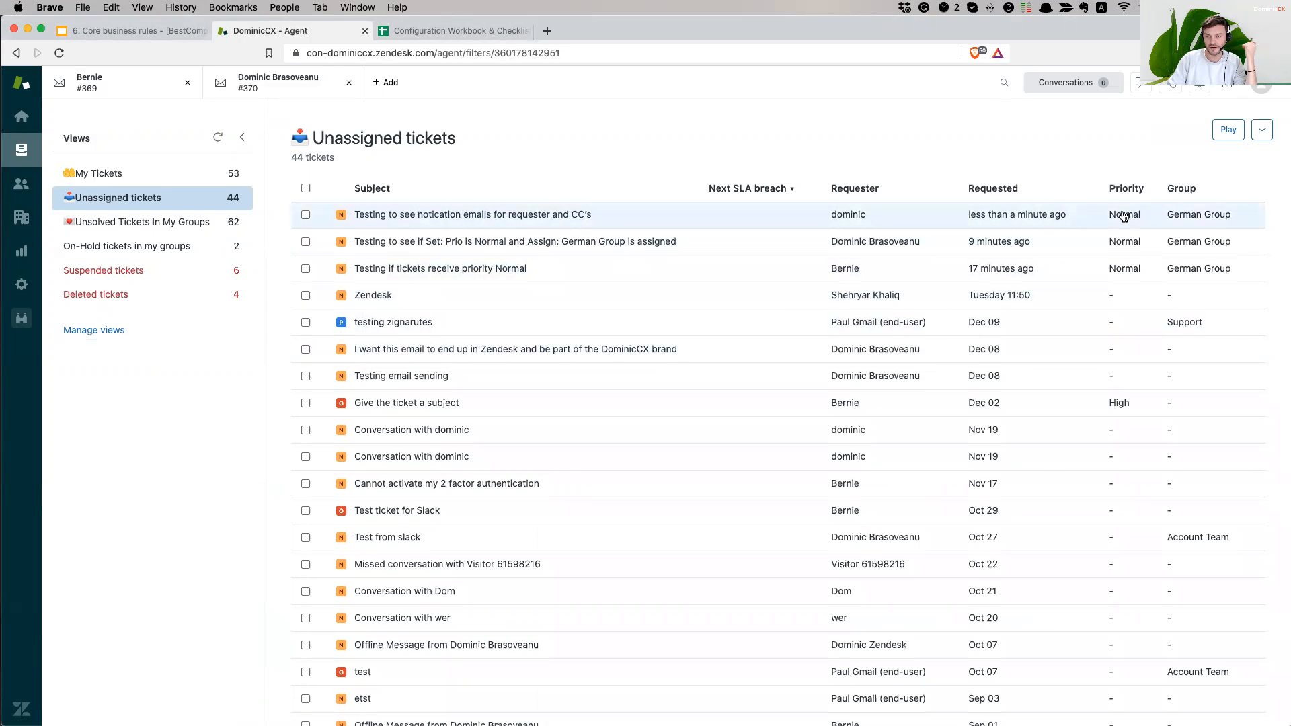
mouse_move(559, 224)
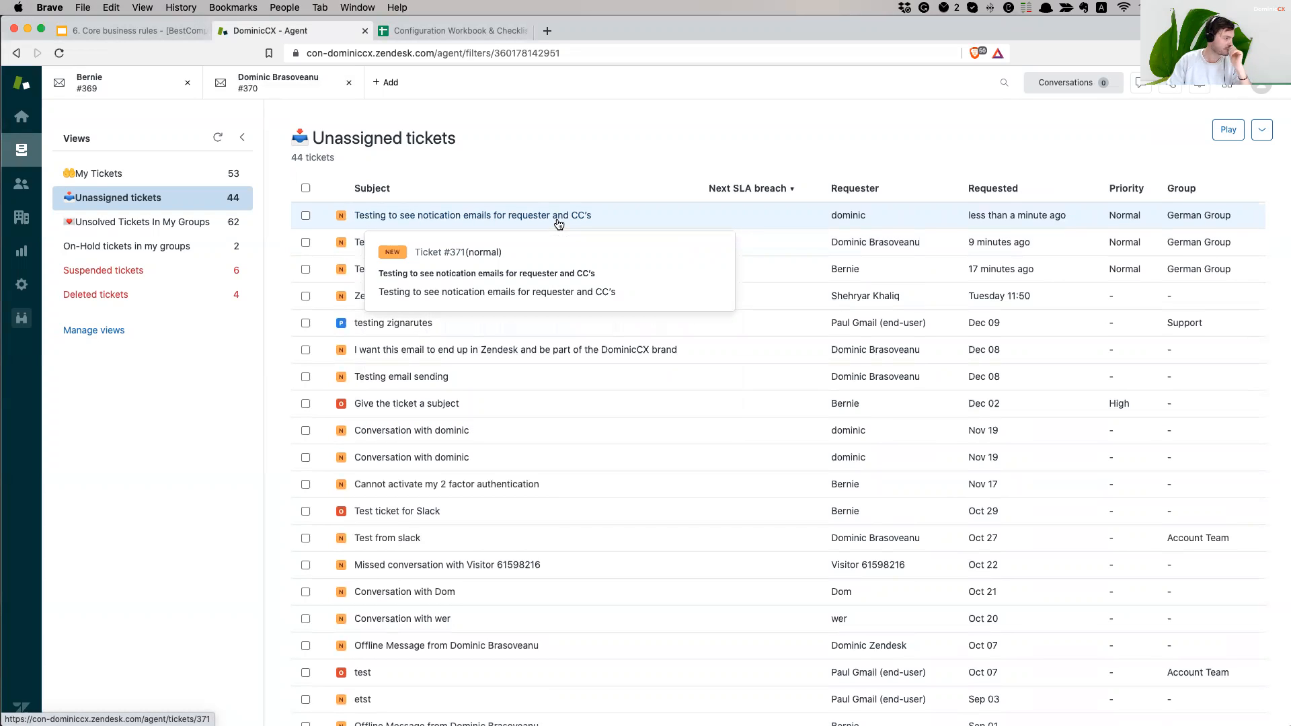
left_click(559, 224)
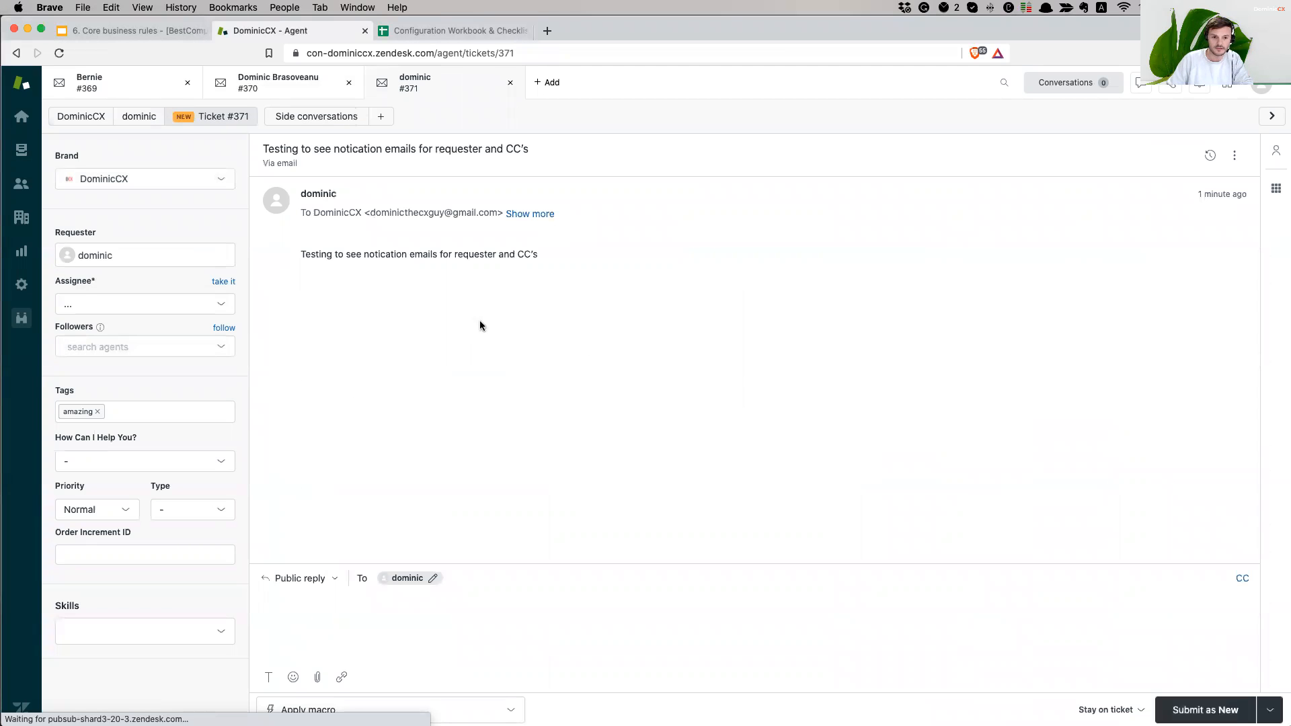
- Show ticket #371's events and review the Priority Normal, German Group and email notification entries
left_click(1211, 156)
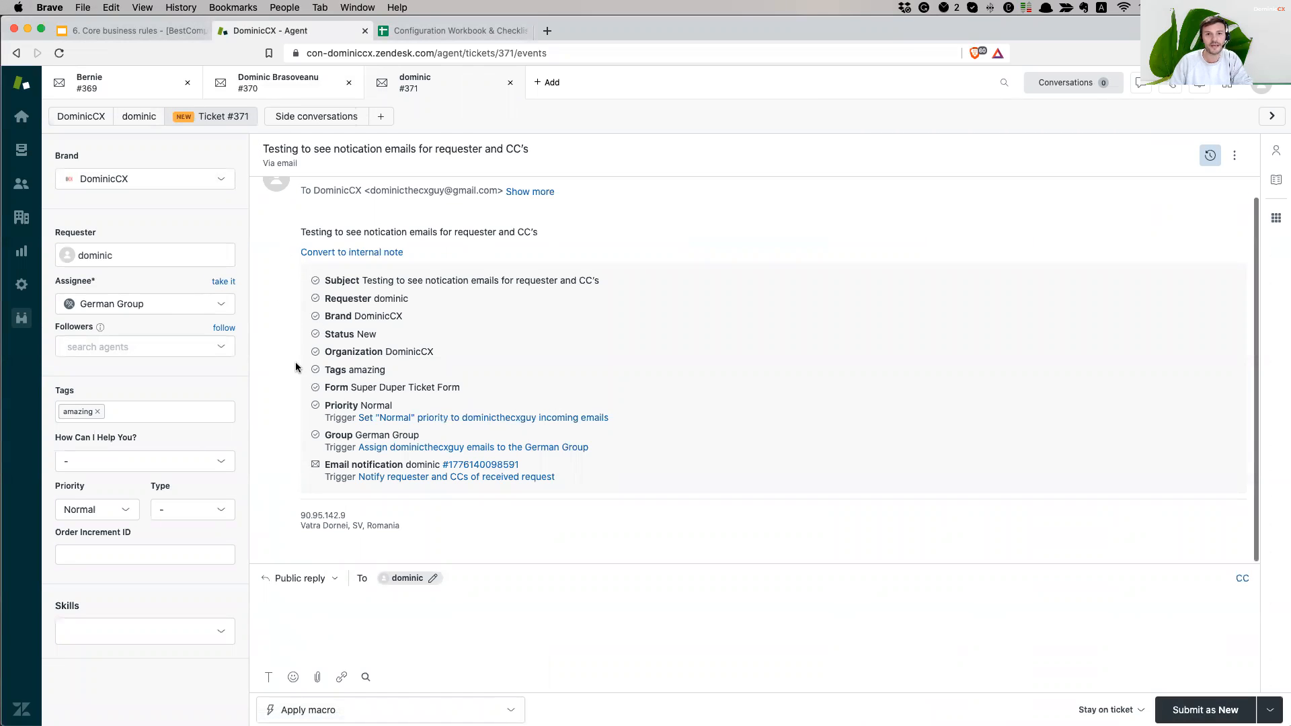
left_click_drag(329, 407, 387, 407)
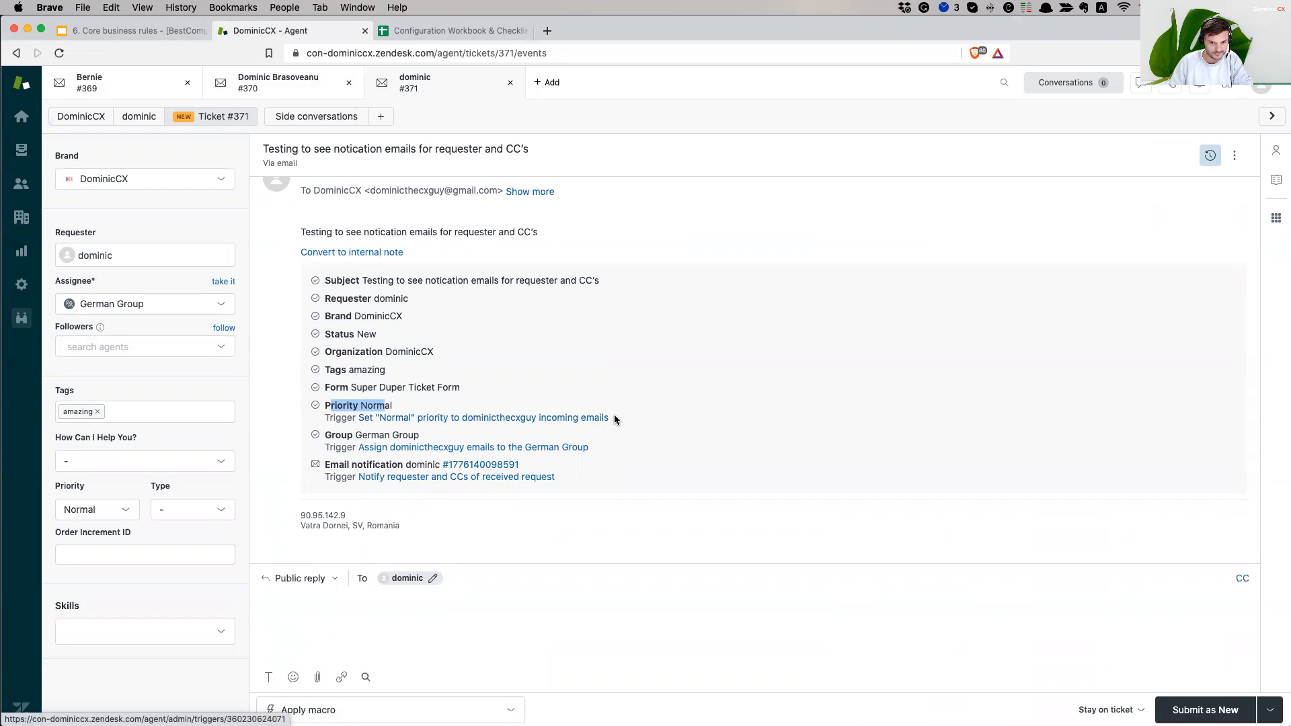
left_click_drag(331, 436, 422, 436)
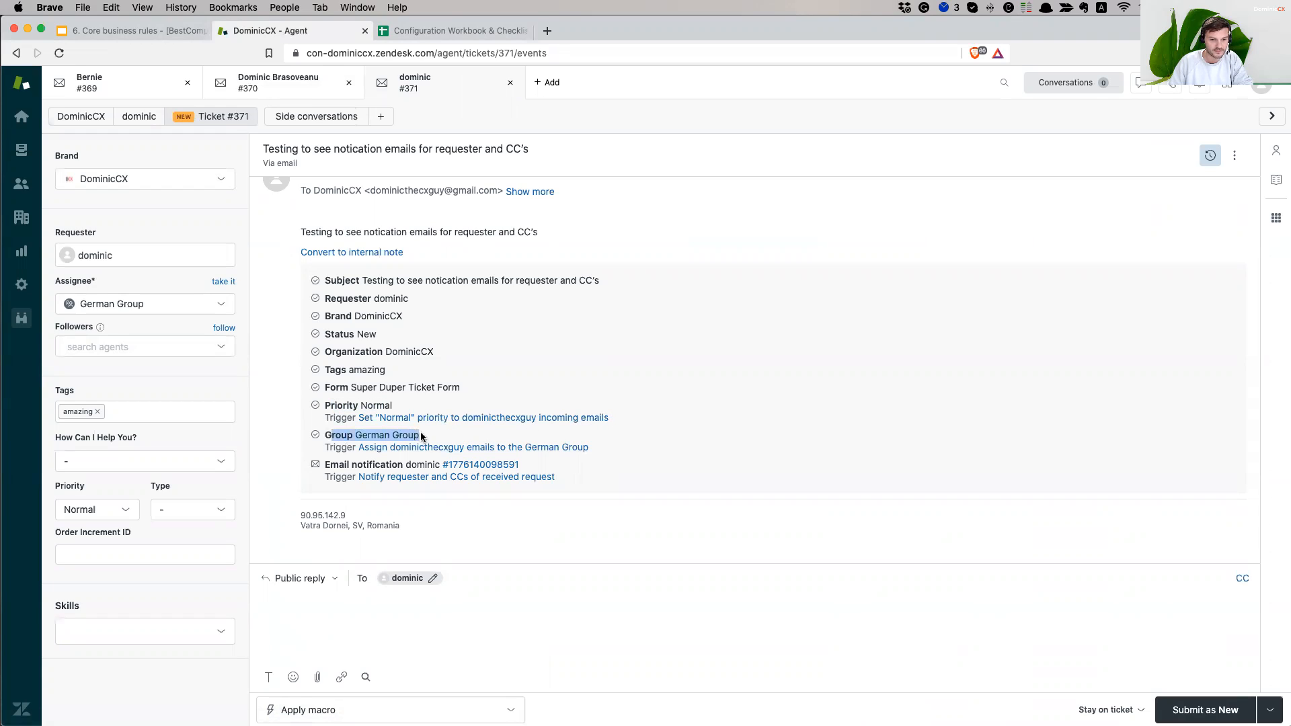
left_click(343, 446)
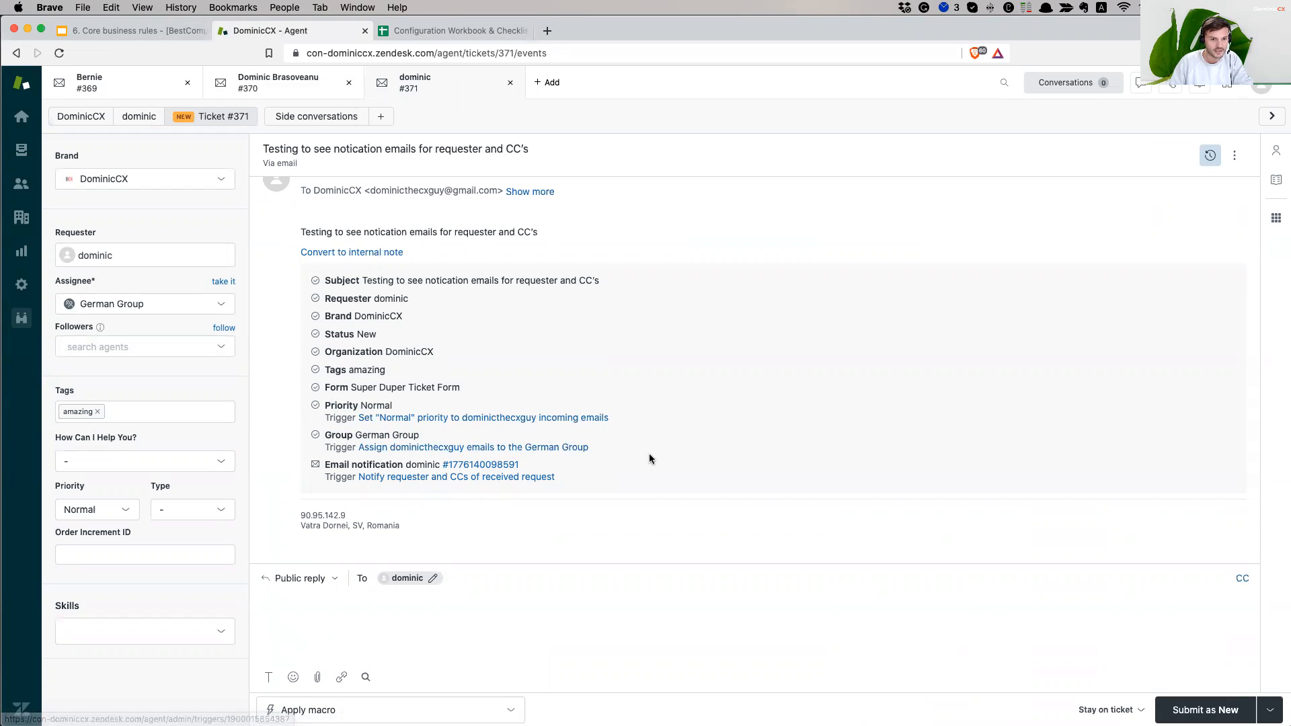
left_click_drag(349, 464, 397, 464)
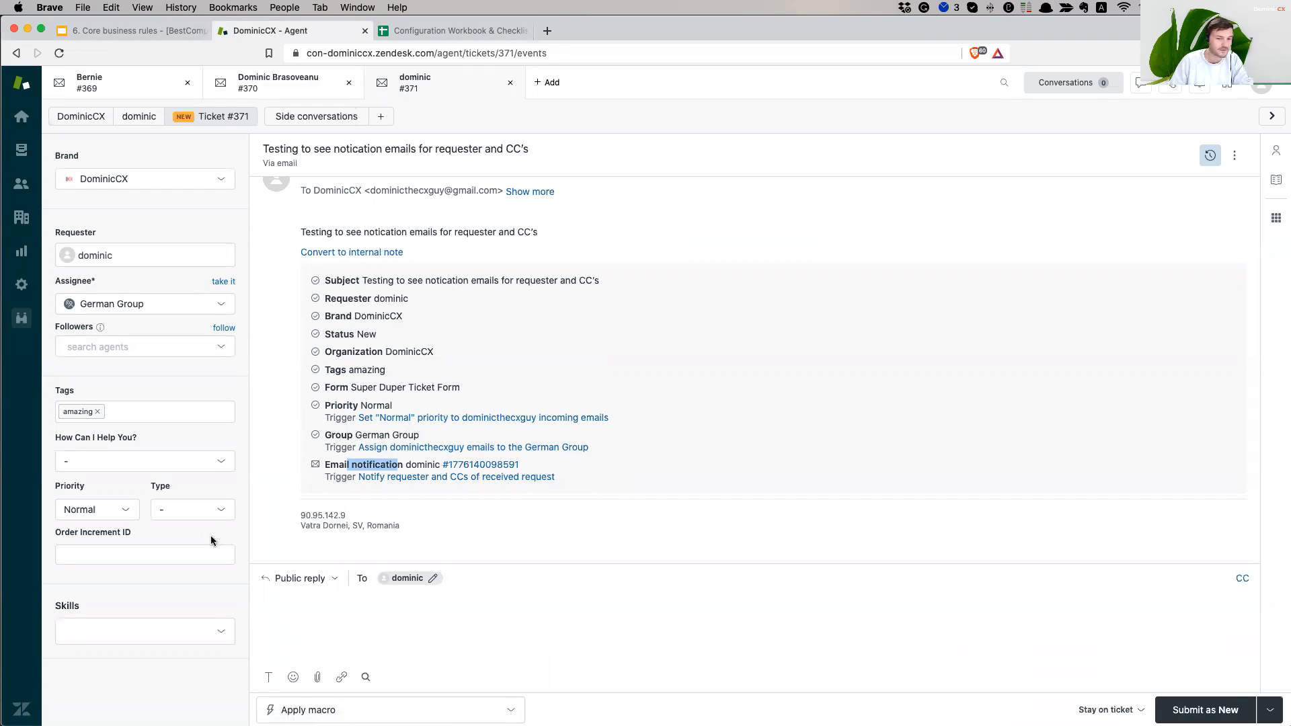
left_click(667, 530)
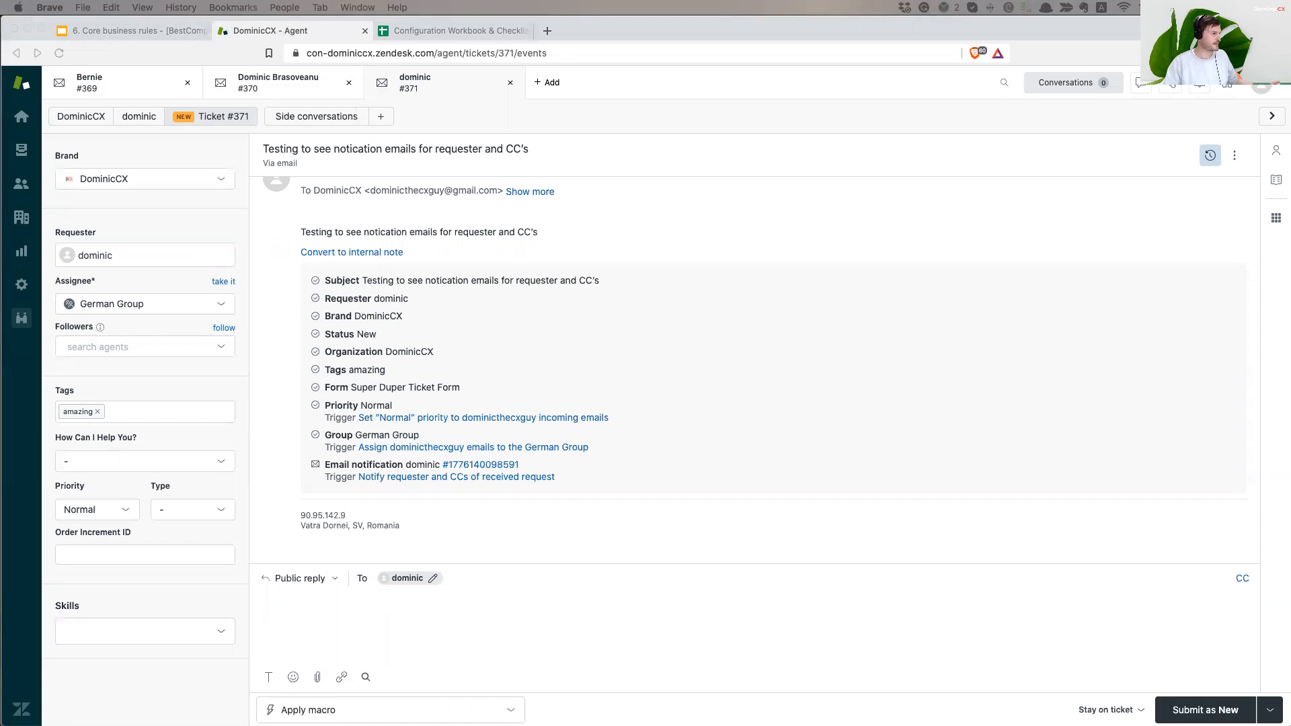
left_click_drag(0, 259, 653, 128)
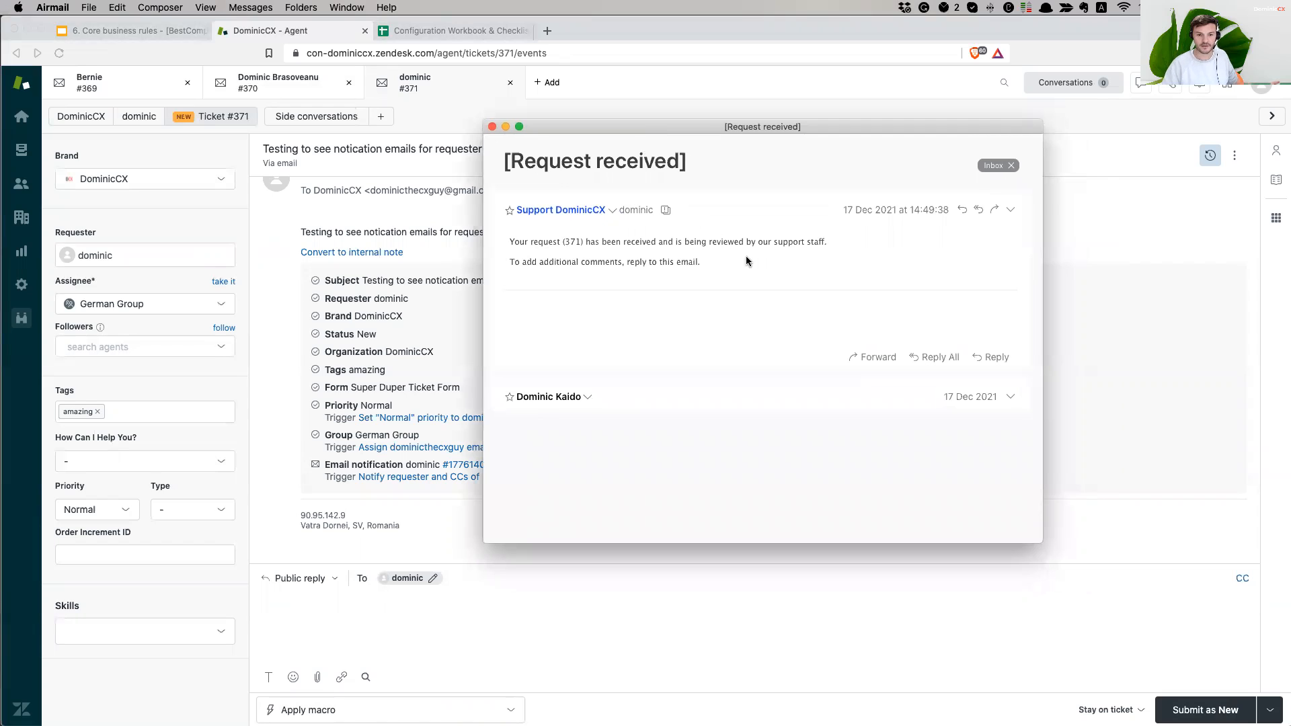
- Expand the original message, read the request 371 confirmation and reply instructions, then close the email
left_click(625, 398)
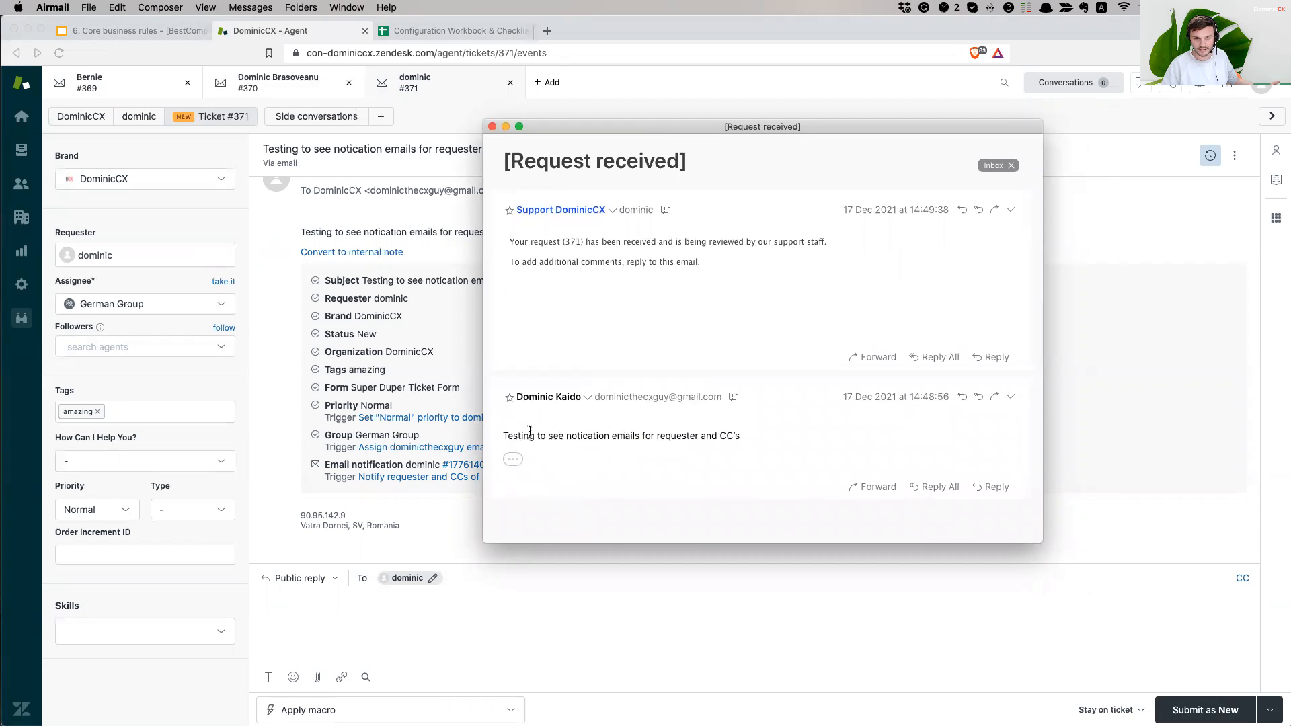
left_click_drag(724, 273, 473, 233)
left_click(568, 240)
double_click(569, 241)
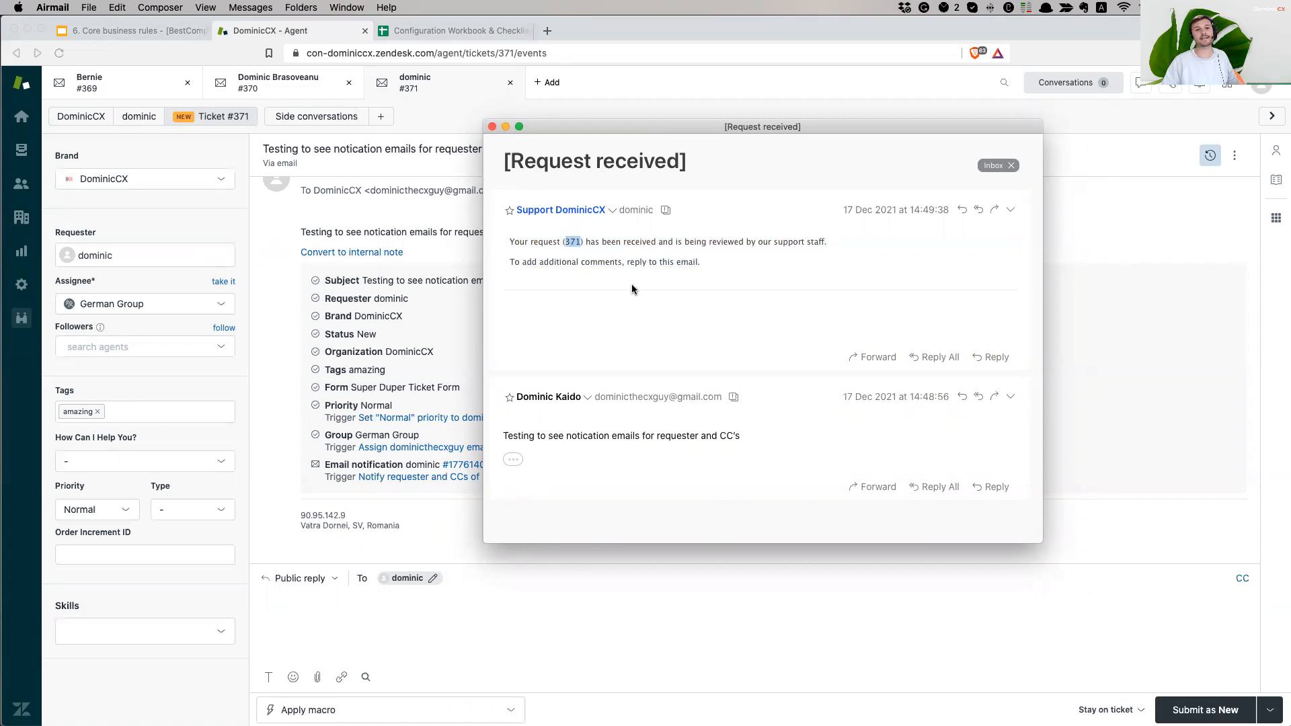
left_click_drag(600, 241, 656, 237)
left_click(838, 239)
left_click(562, 270)
left_click_drag(515, 262, 700, 263)
left_click(765, 268)
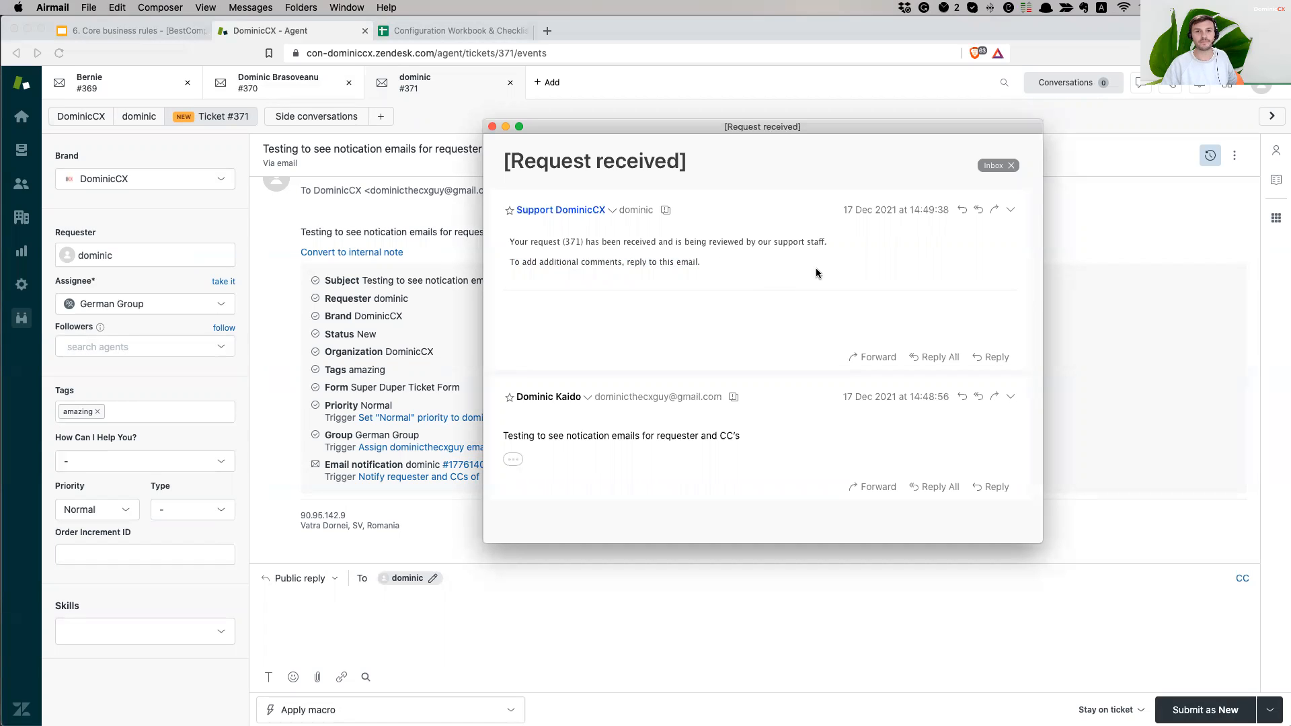
left_click(492, 127)
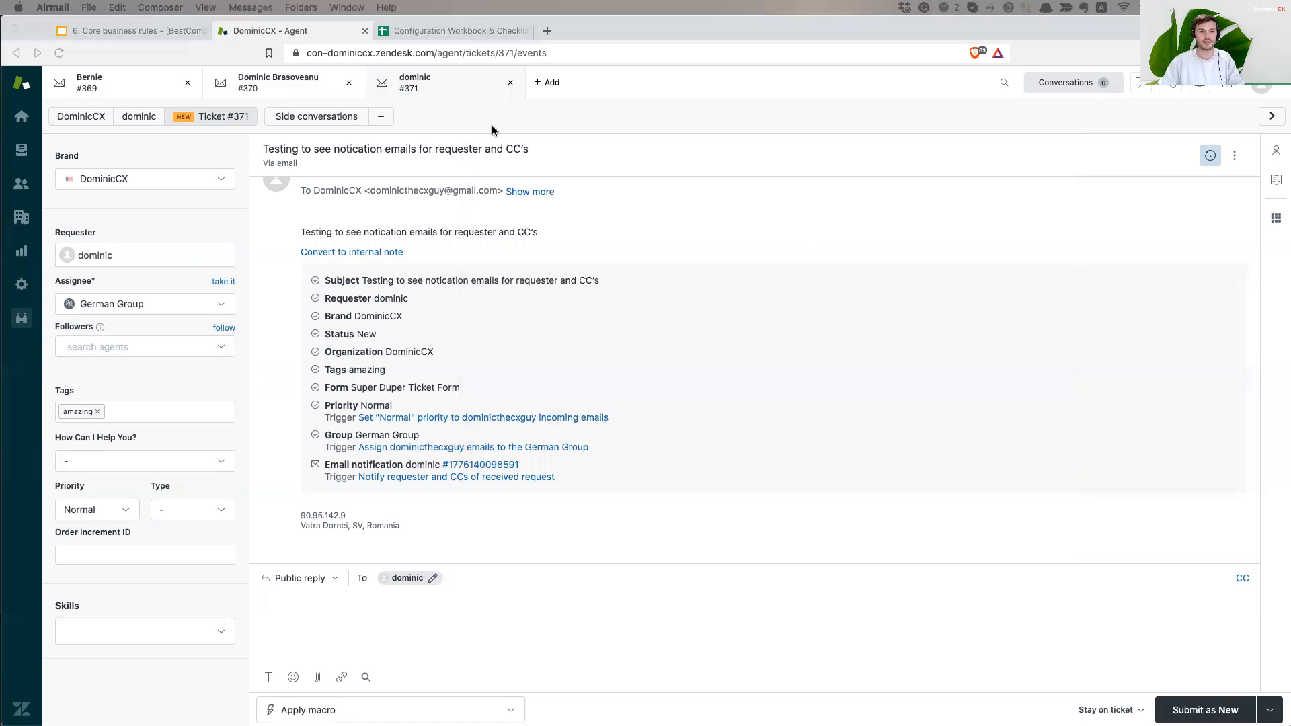